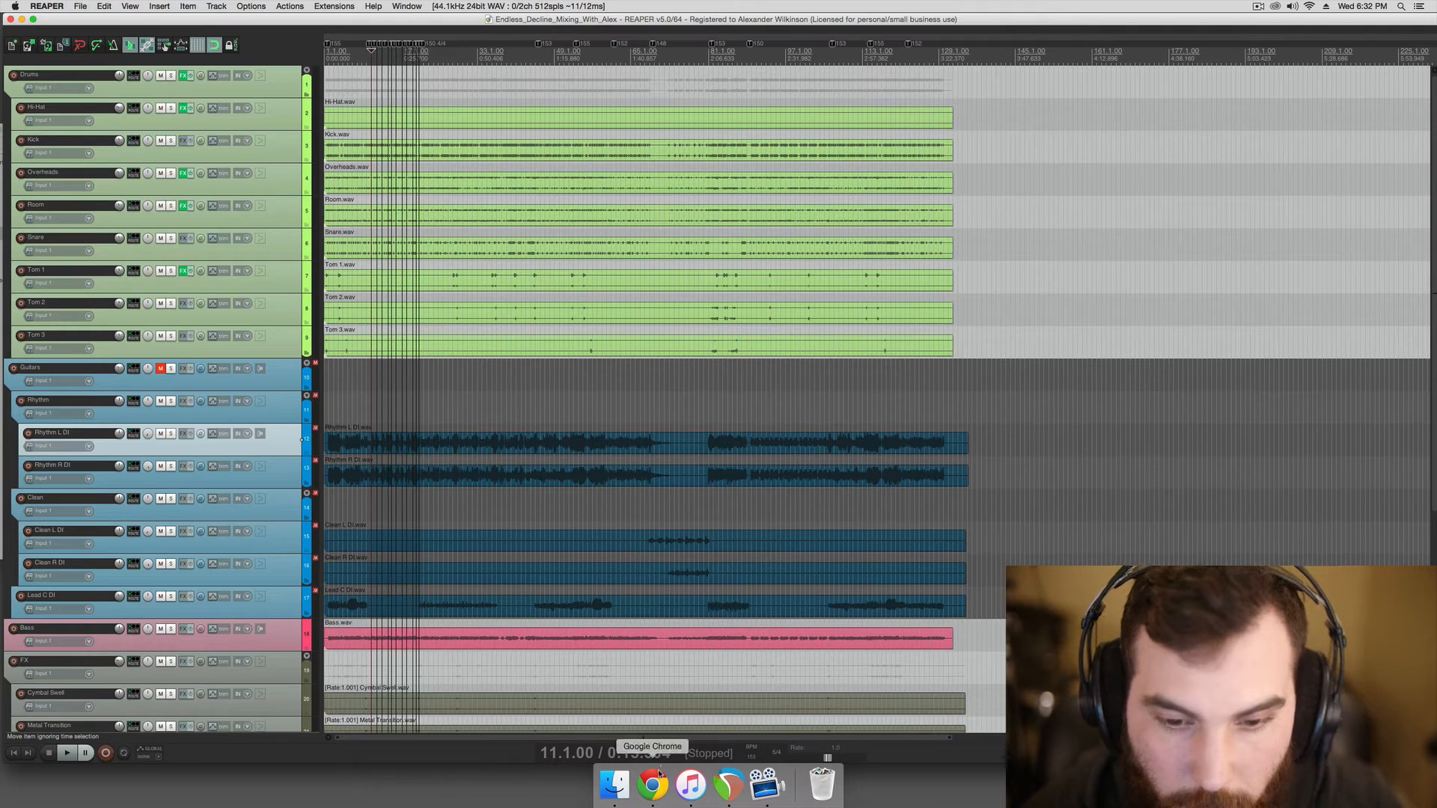
- Switch to Chrome to examine the AKG K702 frequency response graph, and return to REAPER
click(444, 656)
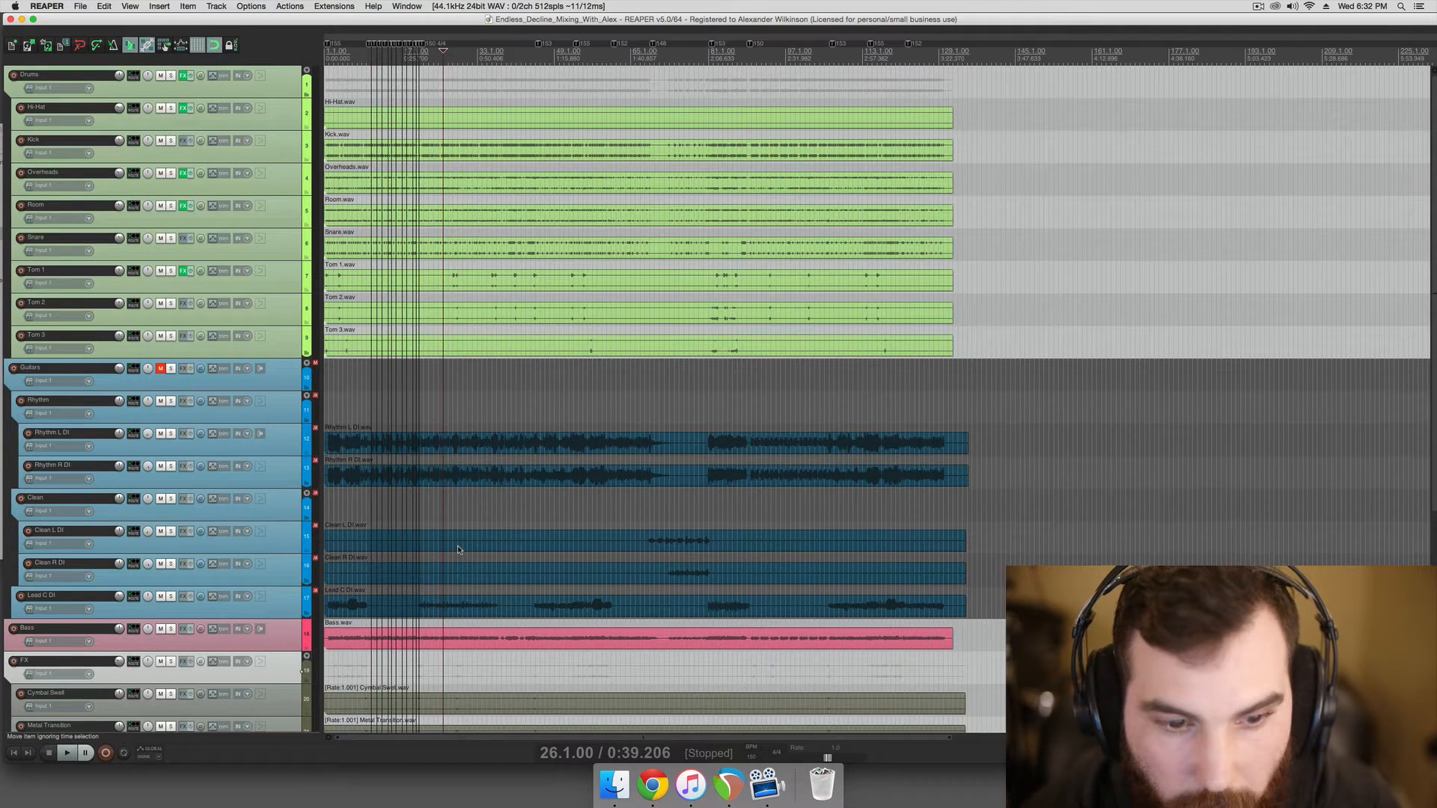
click(271, 183)
click(652, 784)
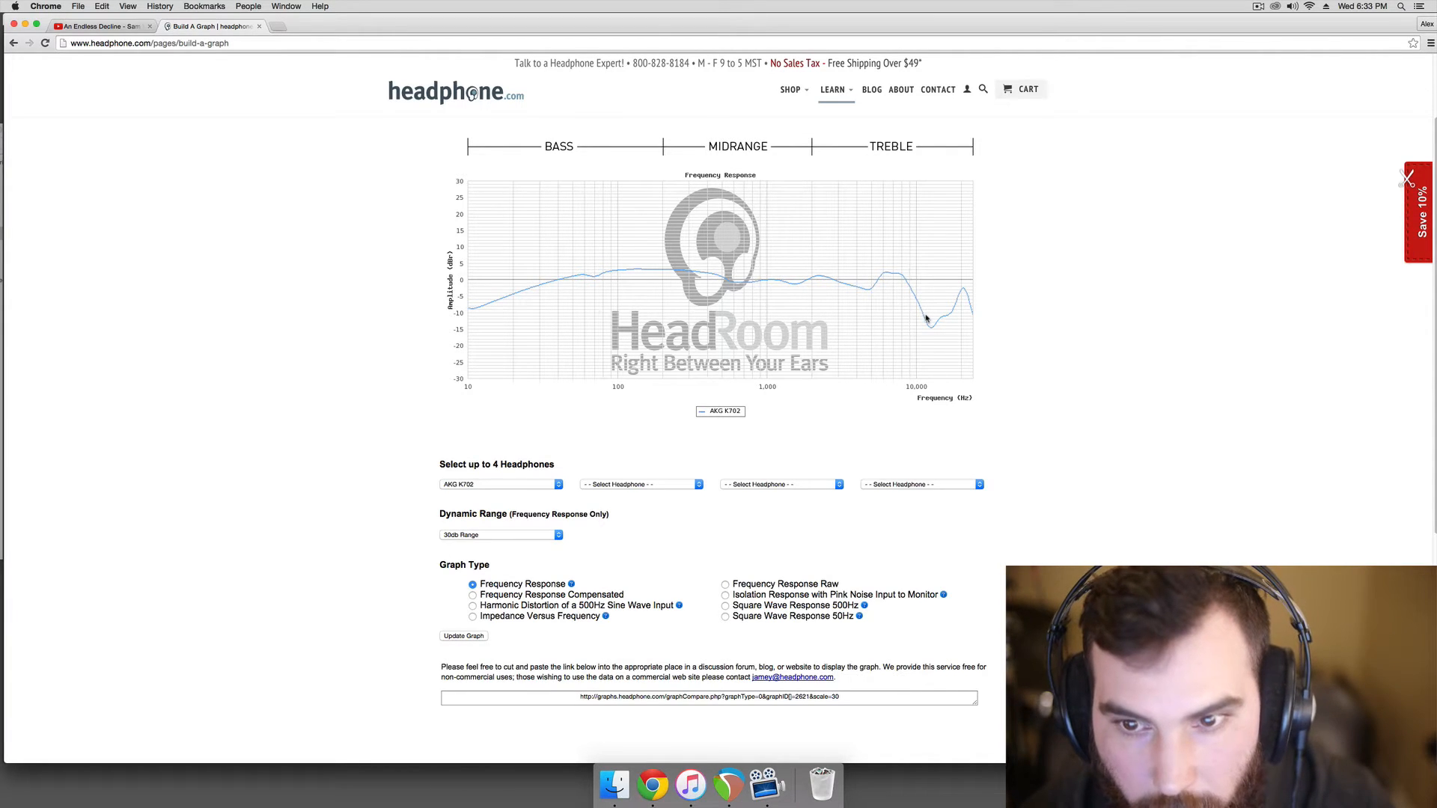
click(728, 785)
click(568, 402)
click(509, 388)
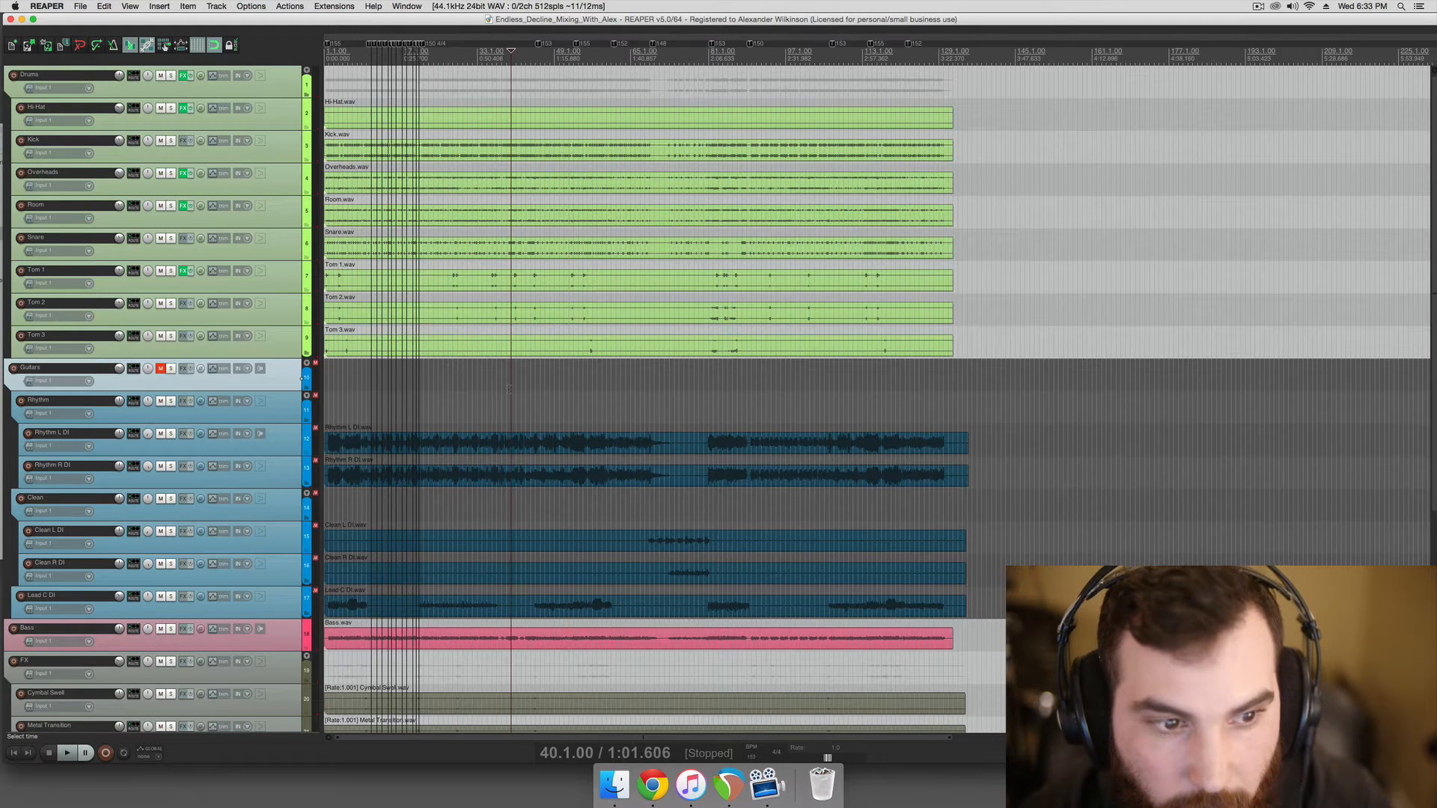
click(417, 382)
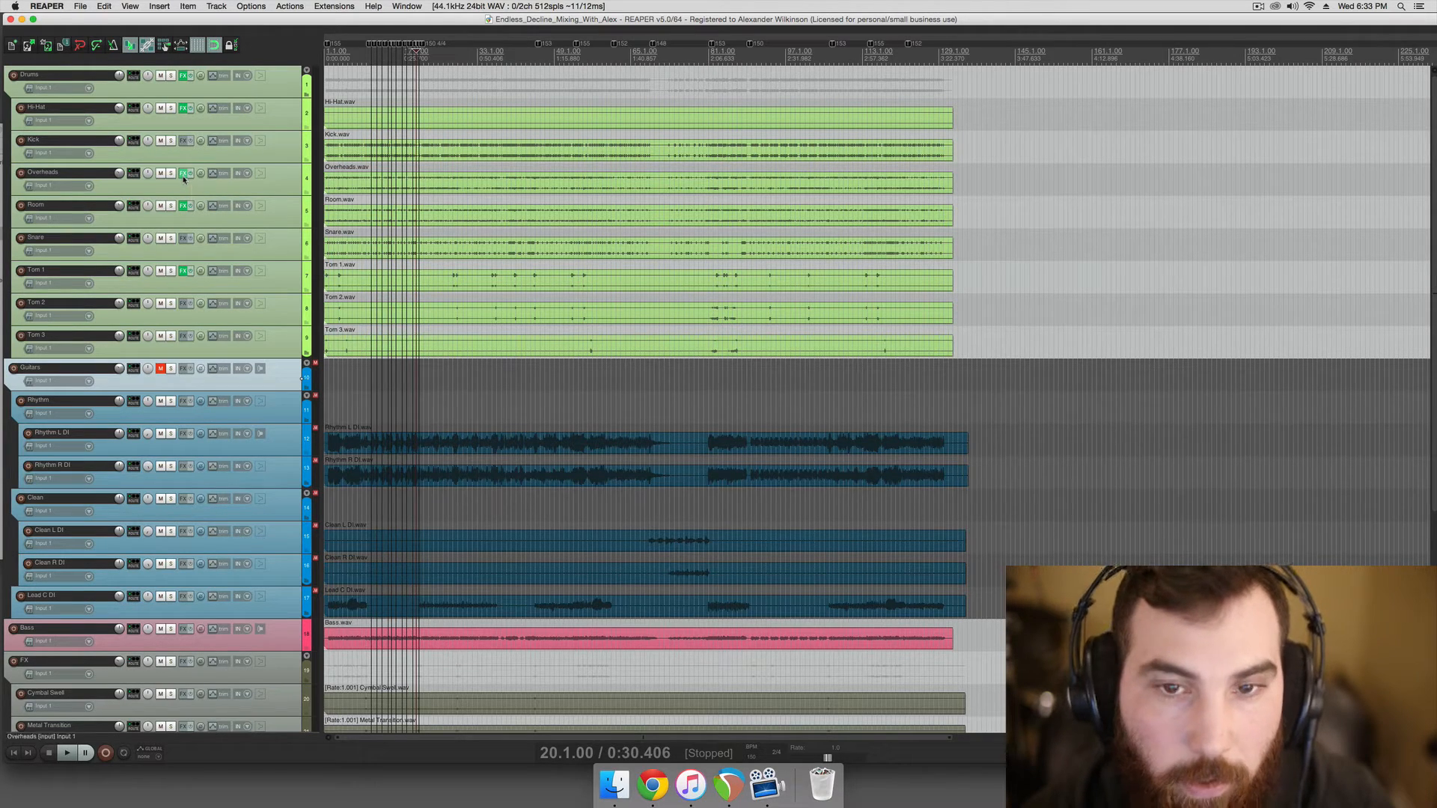
click(457, 384)
scroll(457, 384, down, 1)
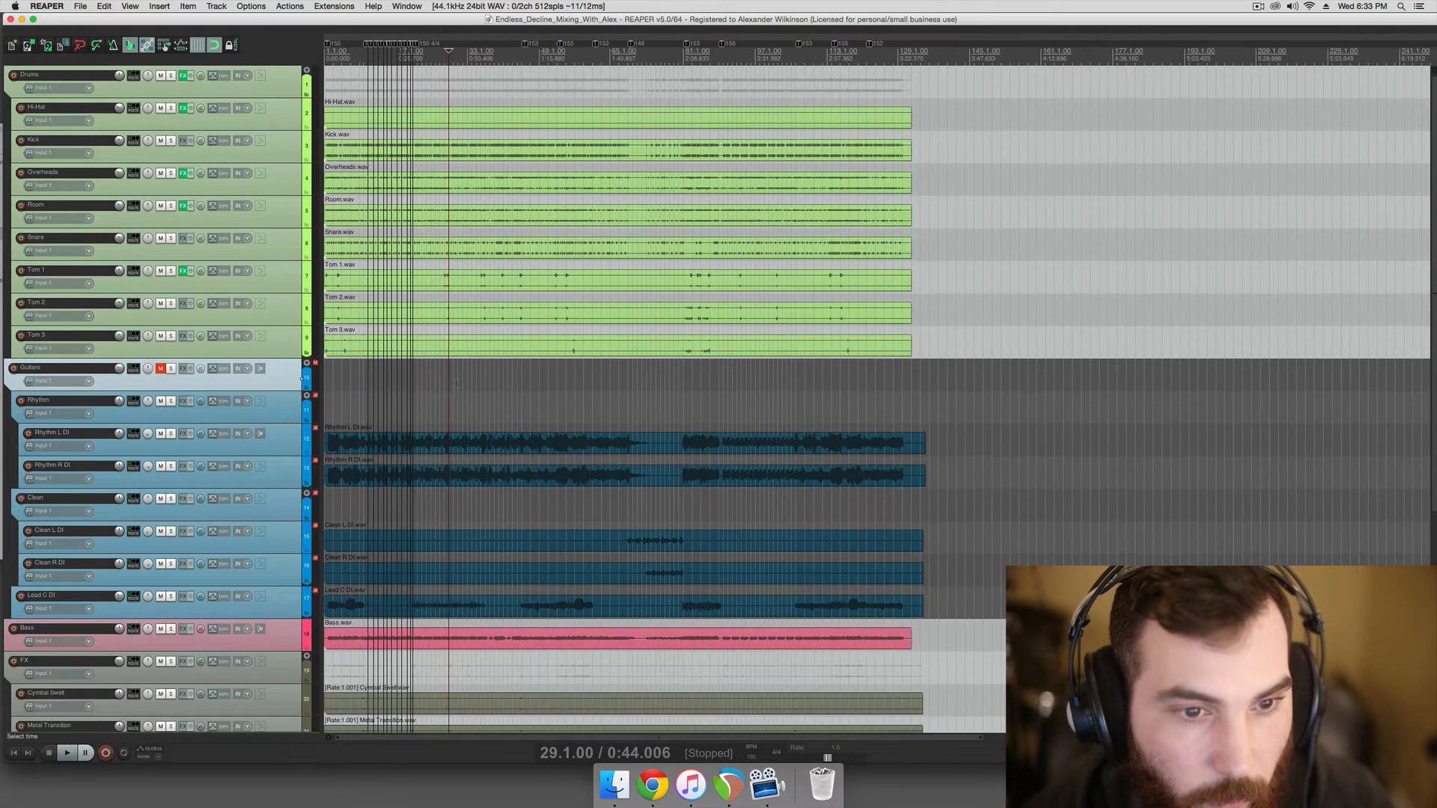
scroll(455, 384, down, 1)
click(453, 384)
click(460, 383)
scroll(459, 383, up, 3)
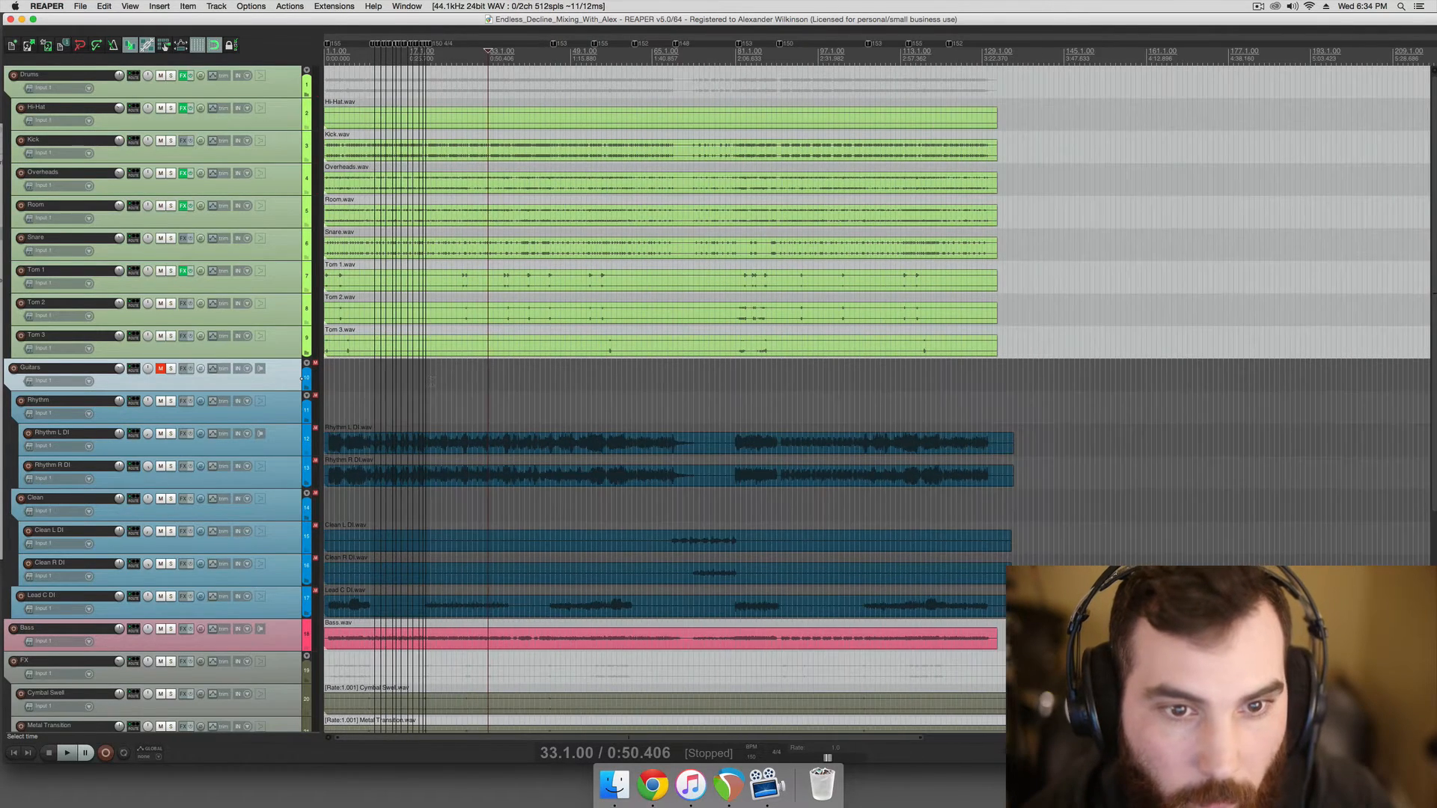
click(437, 381)
click(445, 381)
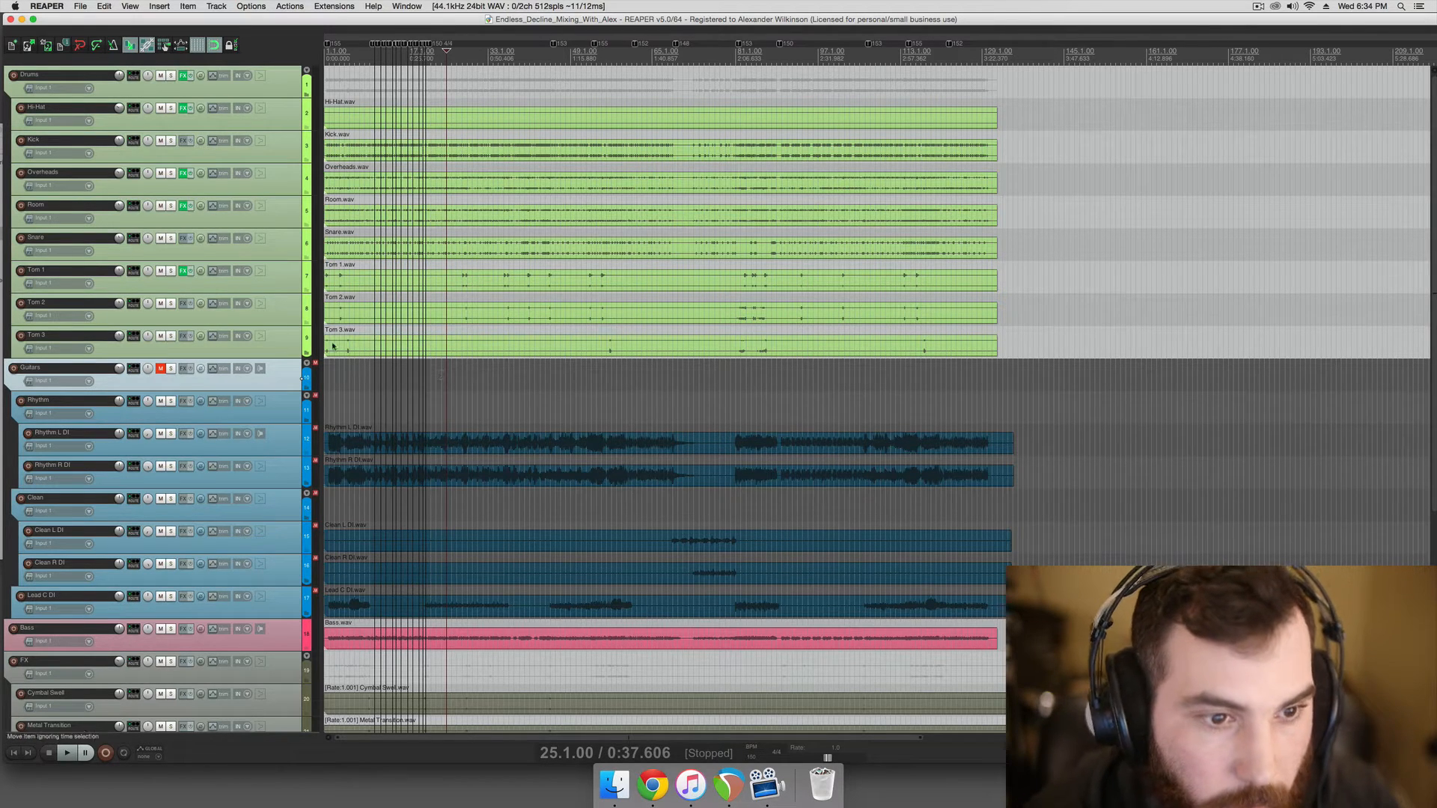
- Play the song from the start of the project and adjust the Bass track's volume while listening
click(375, 406)
scroll(375, 404, up, 10)
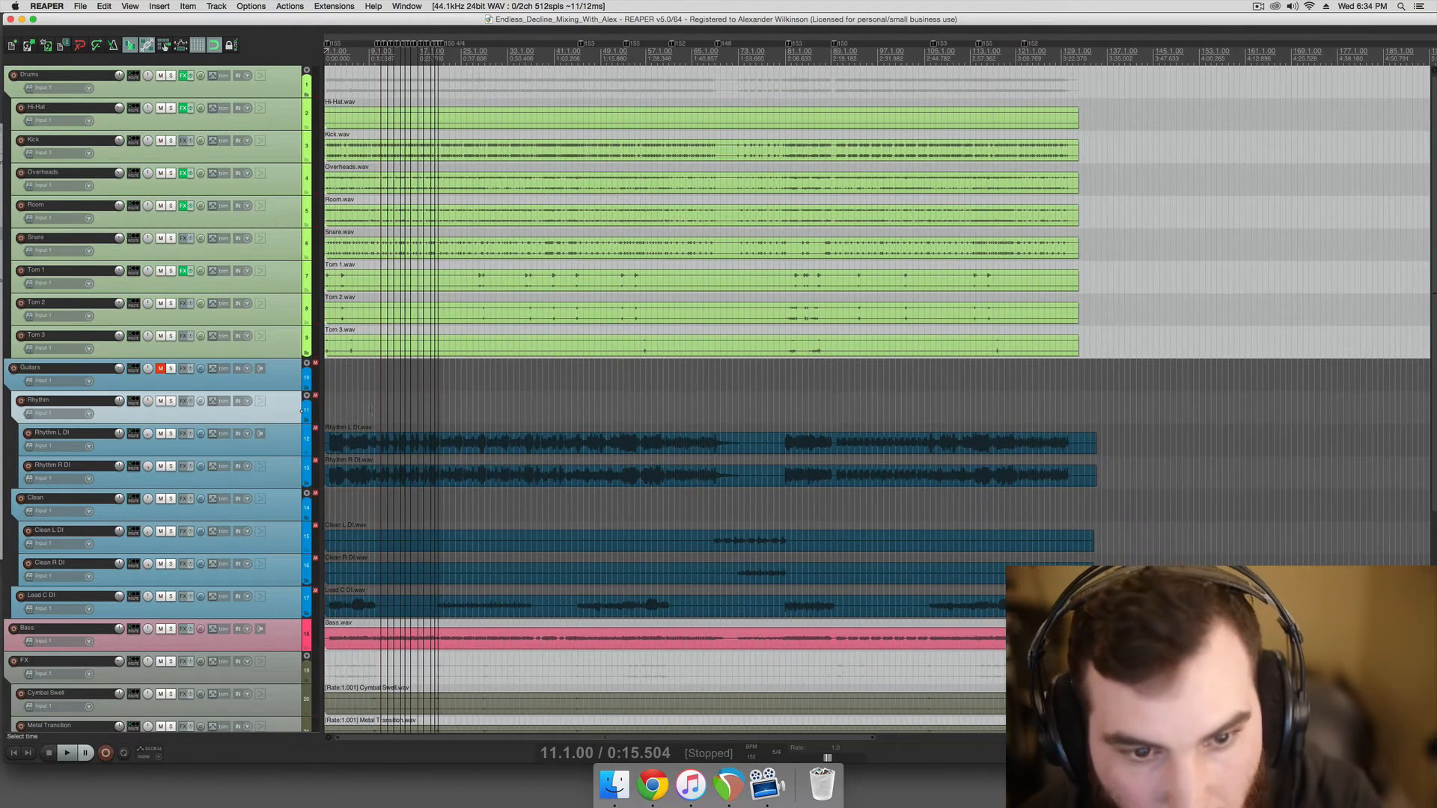
key(w)
scroll(361, 403, up, 5)
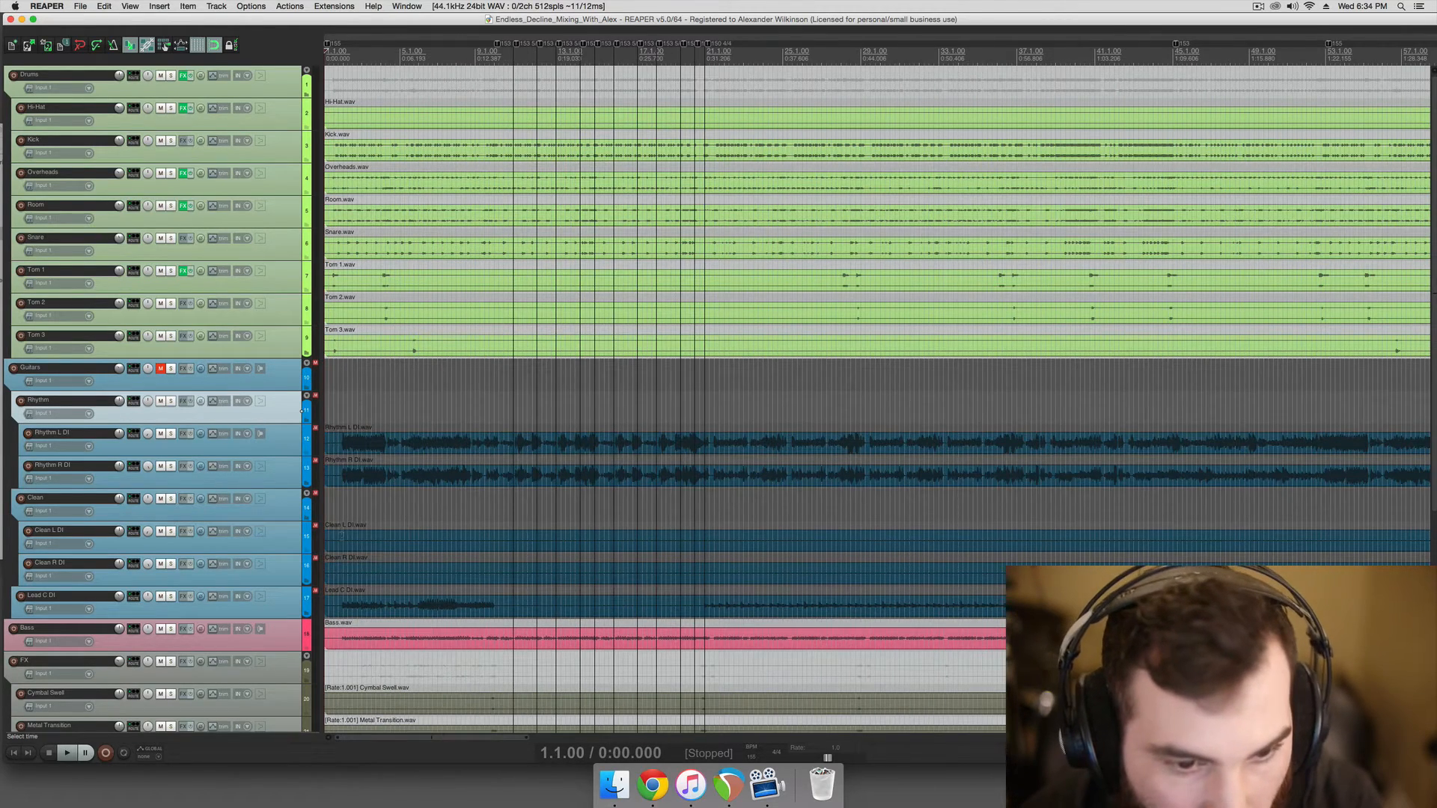
key(space)
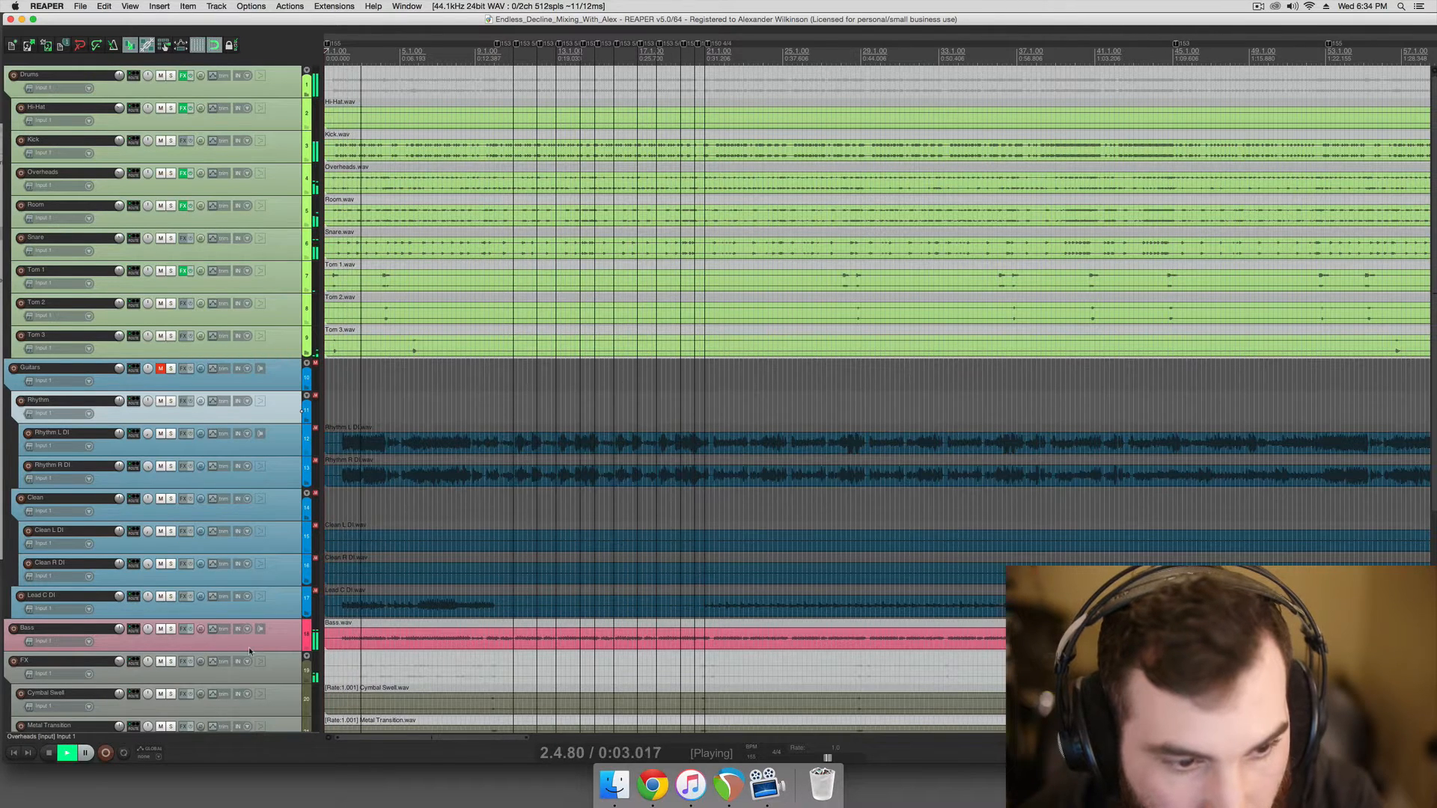
click(108, 633)
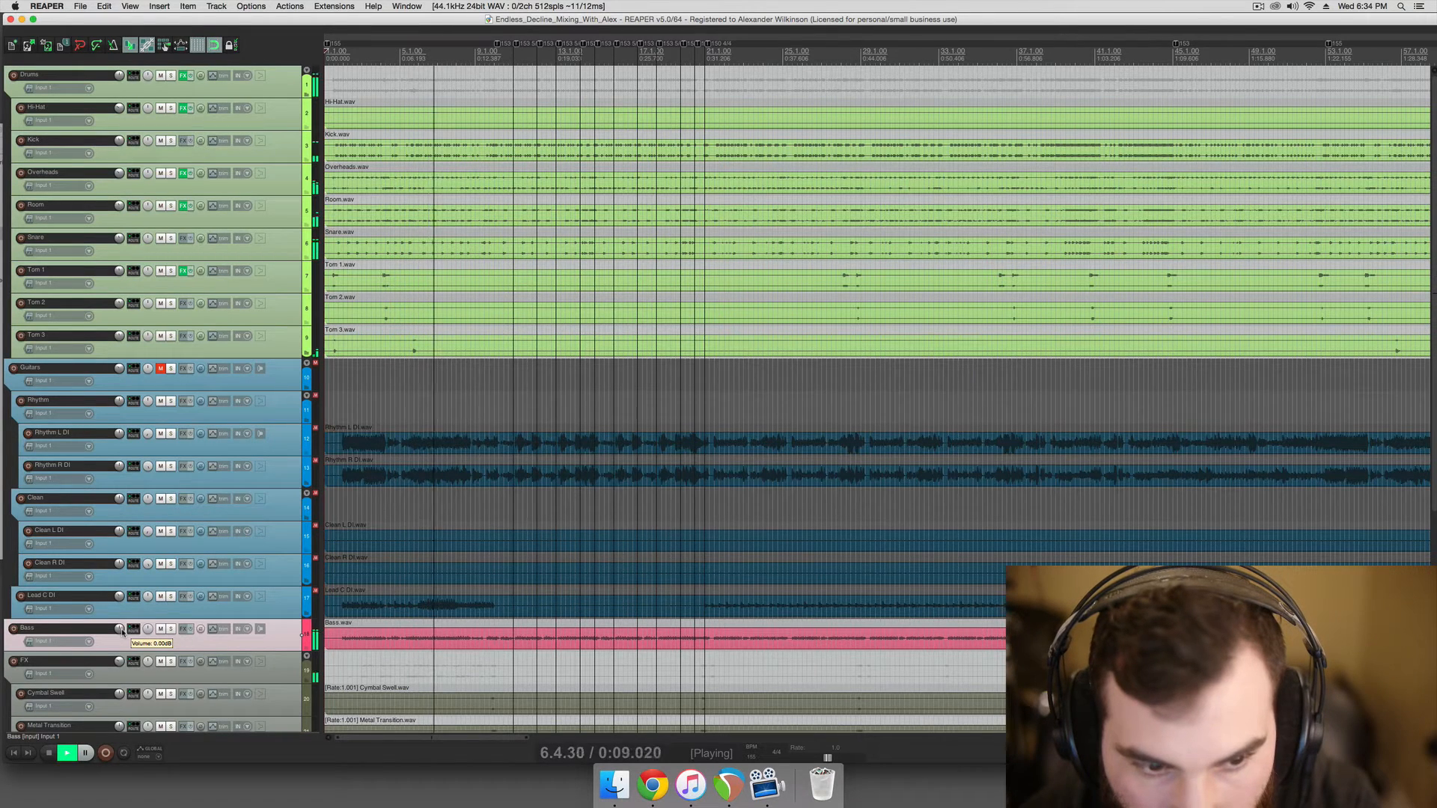
drag(122, 631, 122, 618)
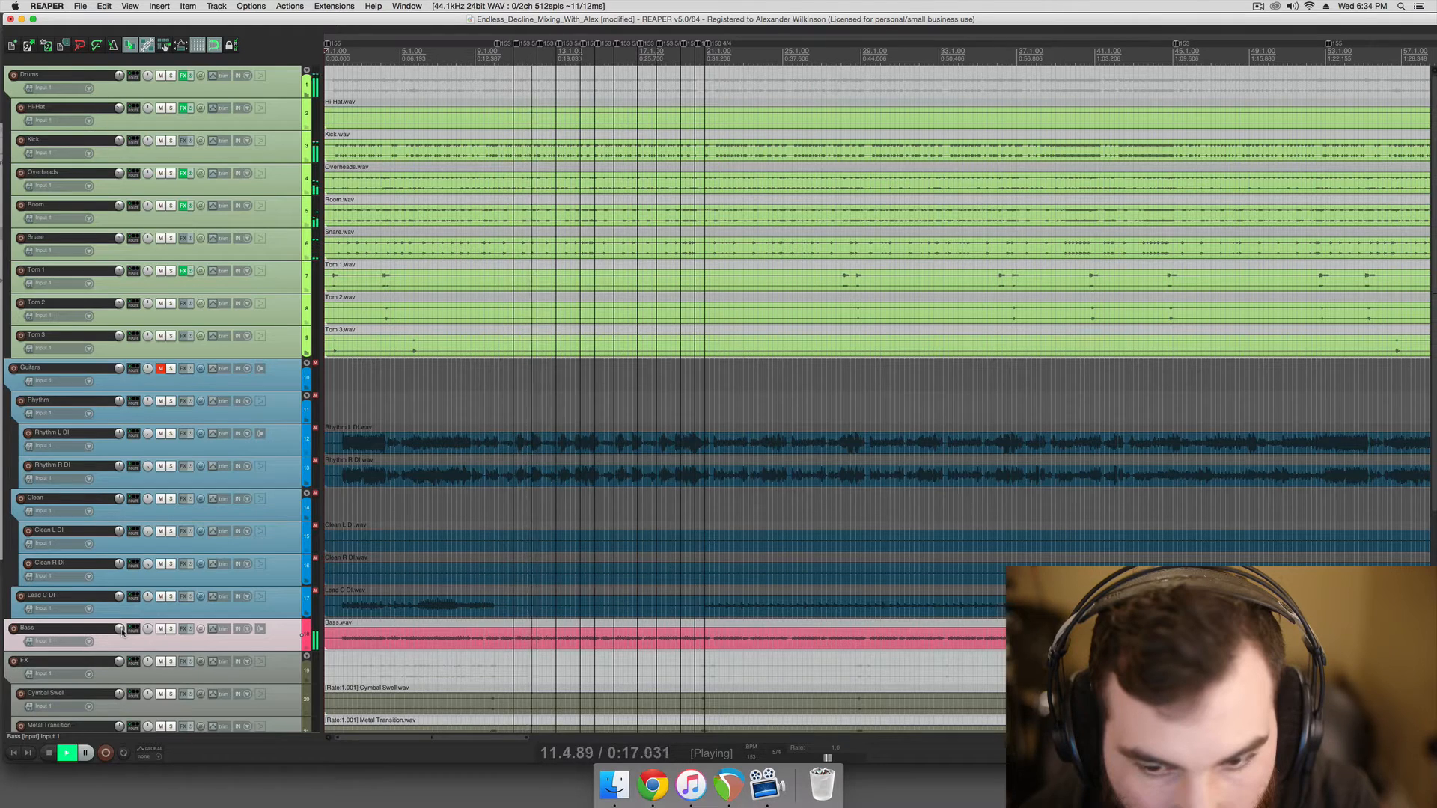
key(space)
- Duplicate the Bass track and delete the audio item from the copy
click(376, 636)
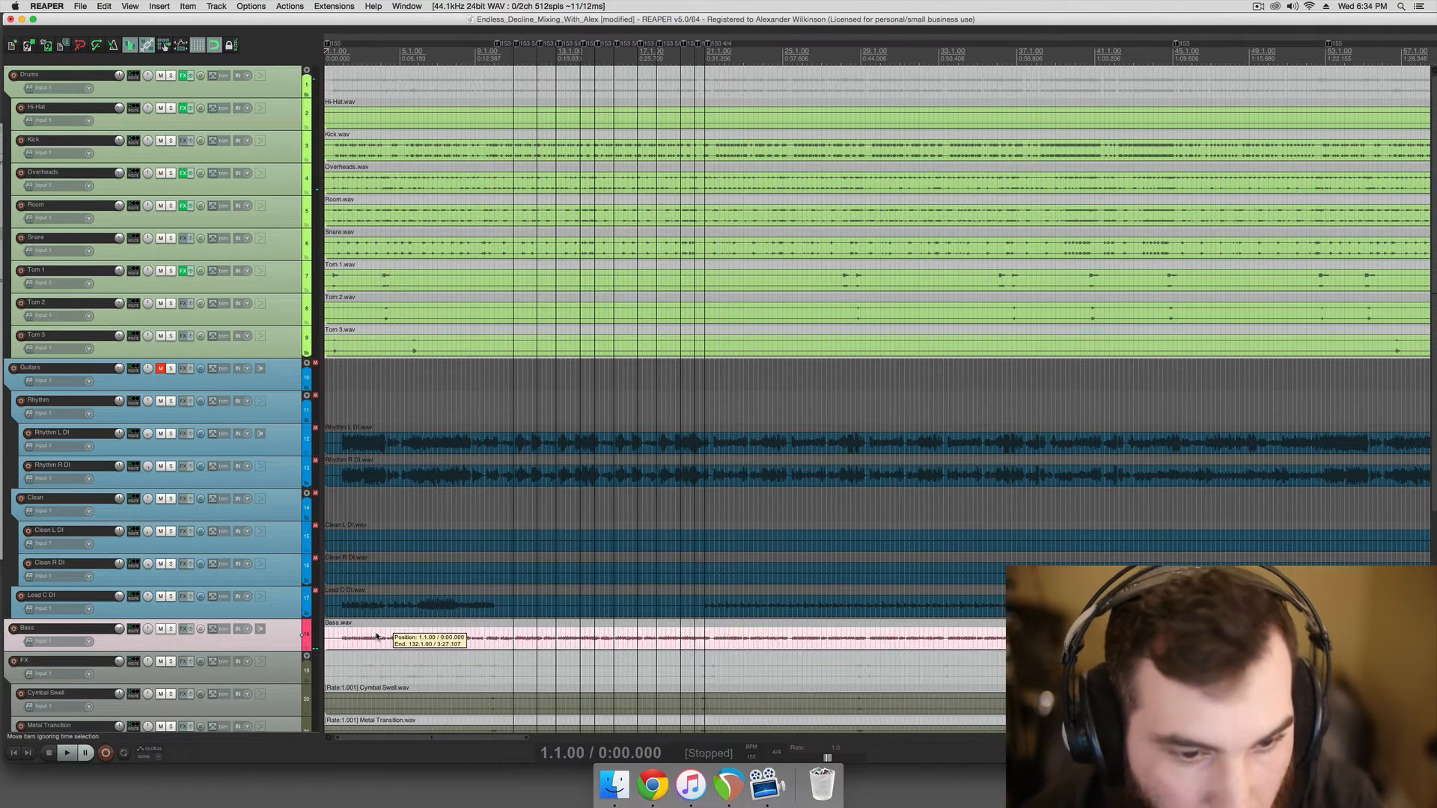
right_click(199, 648)
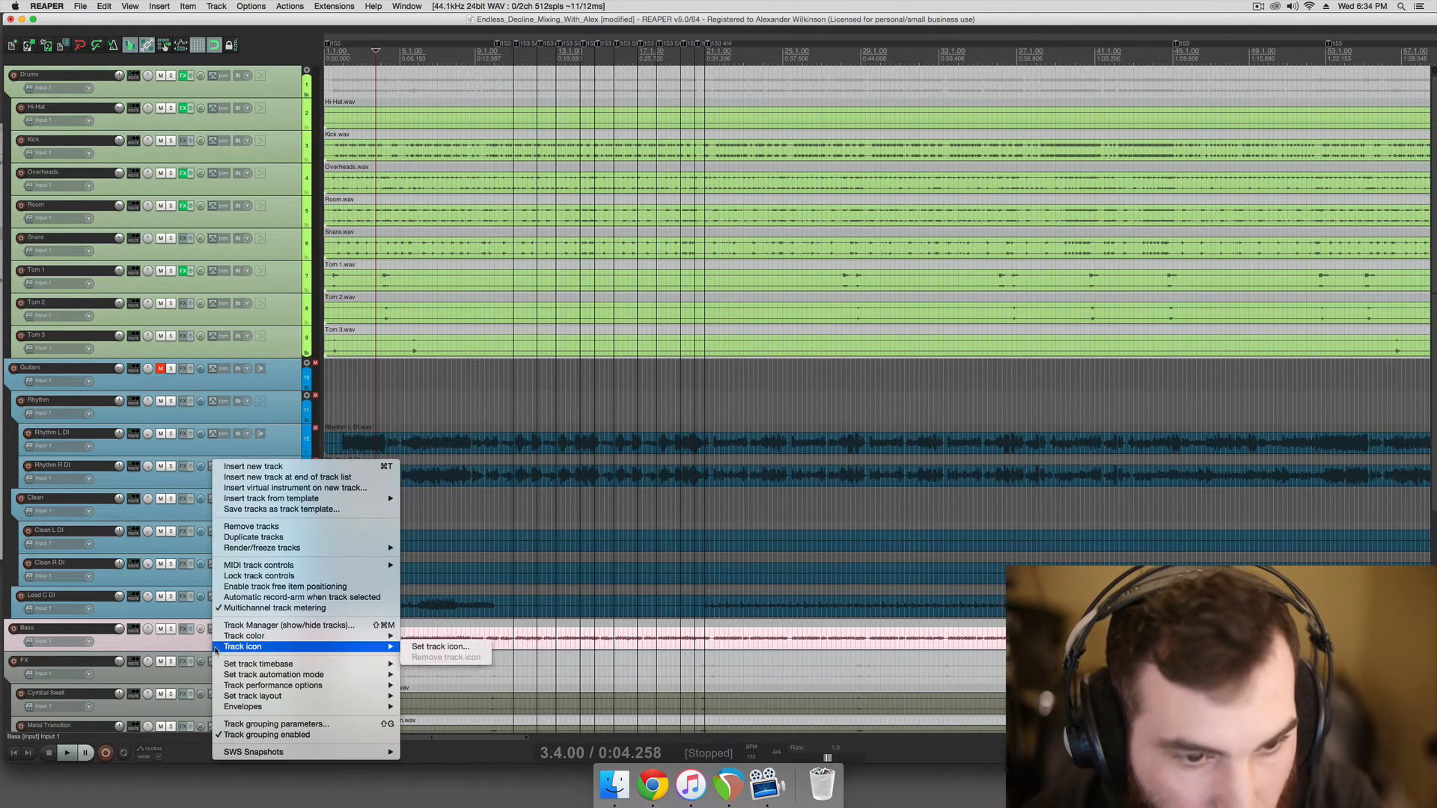
click(267, 537)
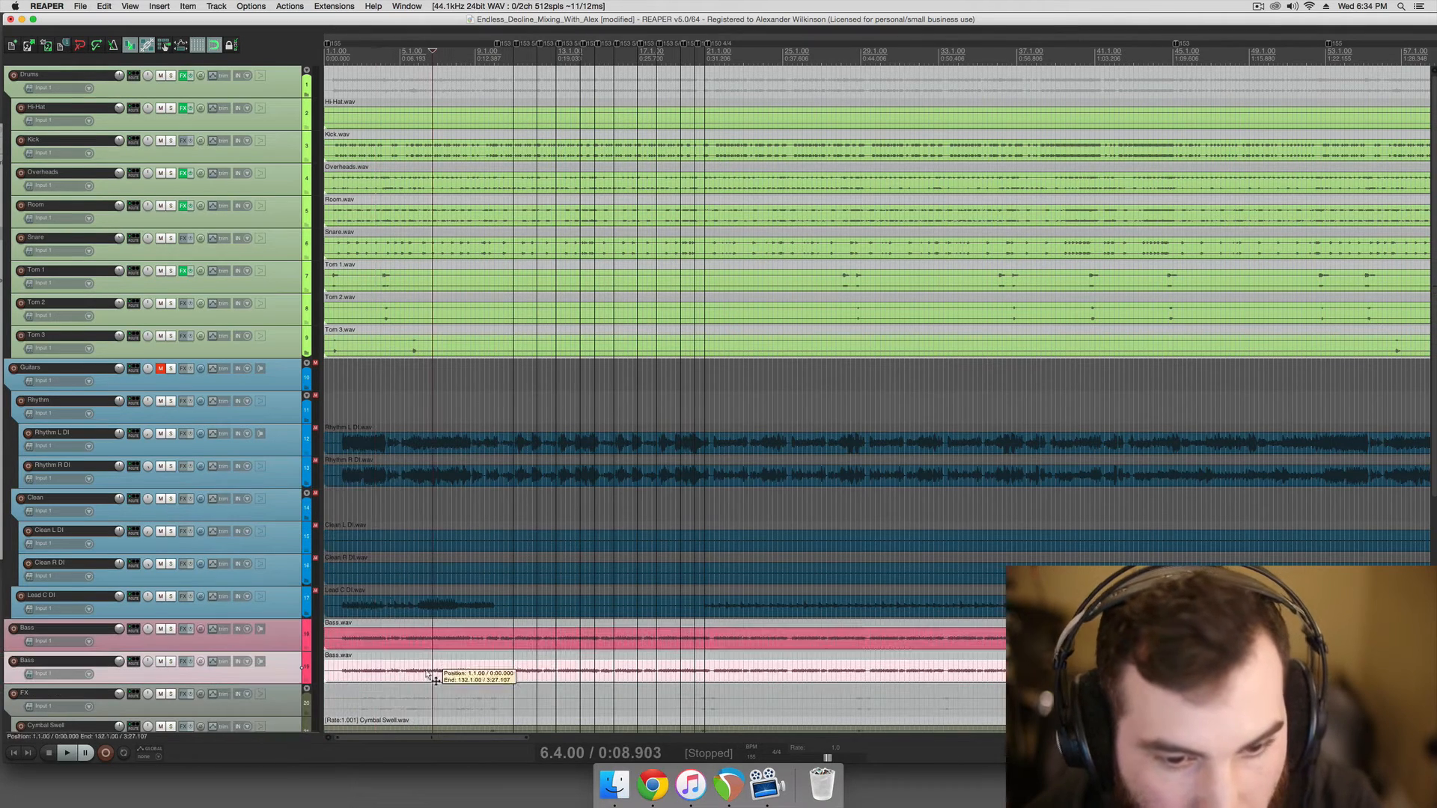
click(430, 637)
click(463, 636)
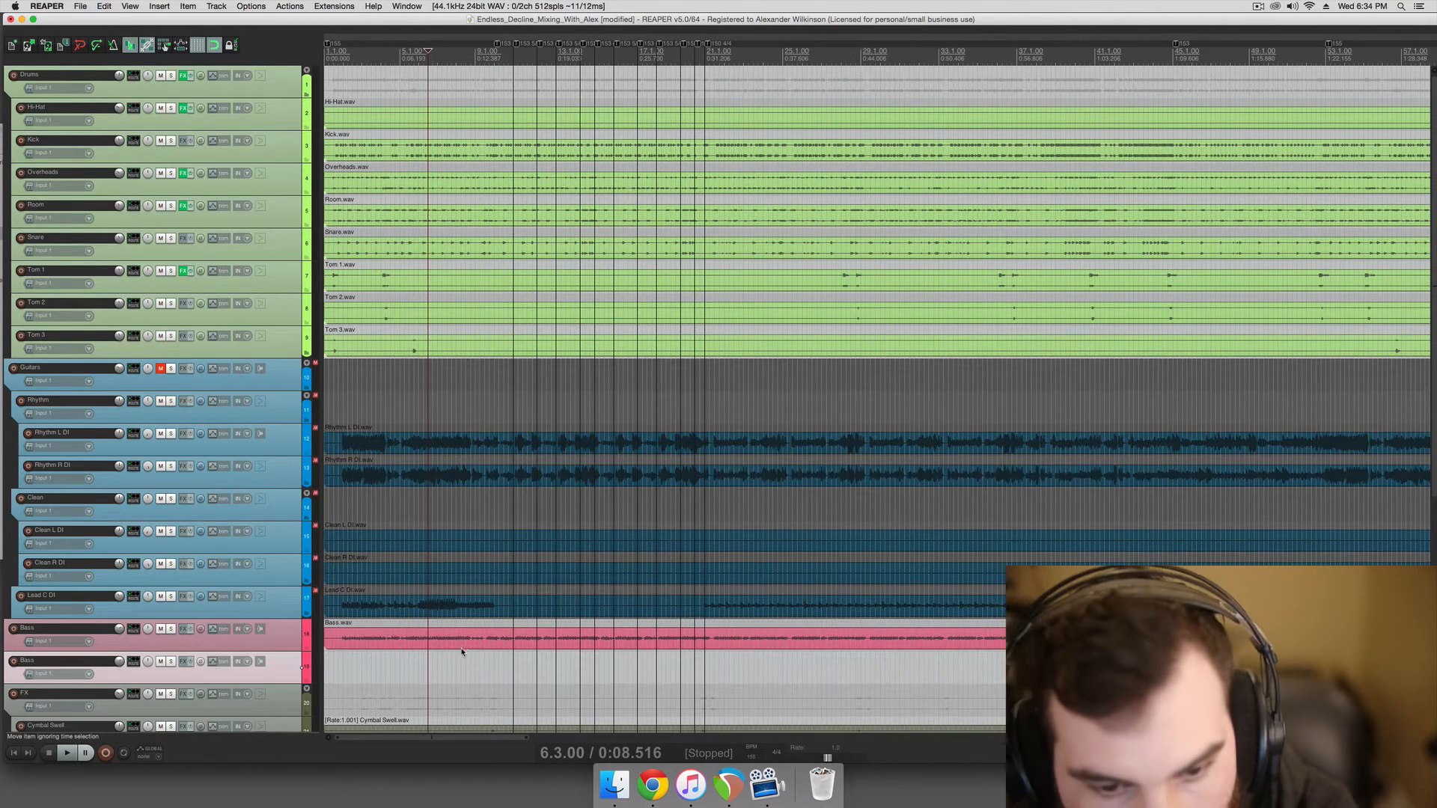
key(w)
click(451, 647)
click(394, 659)
scroll(393, 659, down, 1)
click(418, 645)
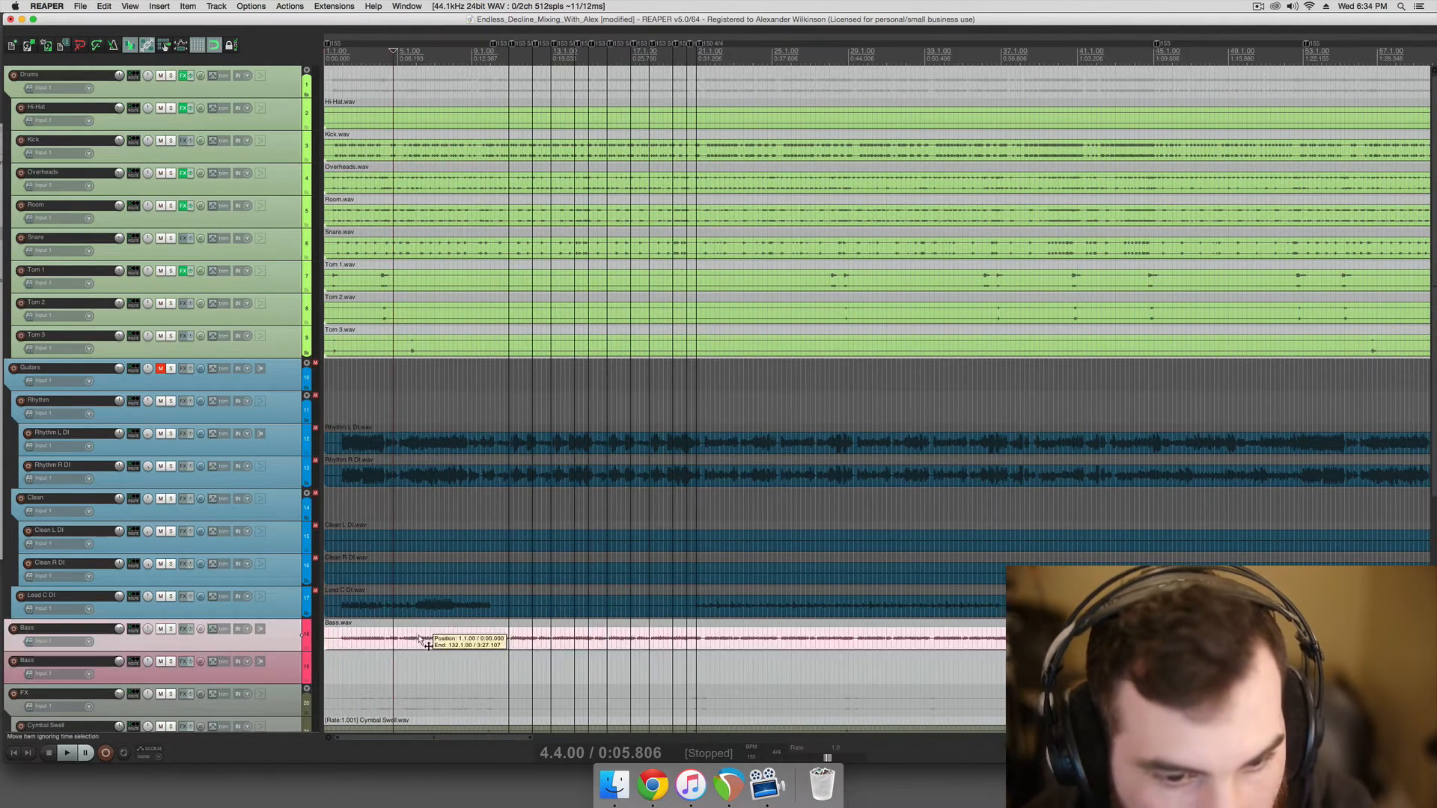
scroll(418, 650, down, 1)
scroll(434, 648, down, 5)
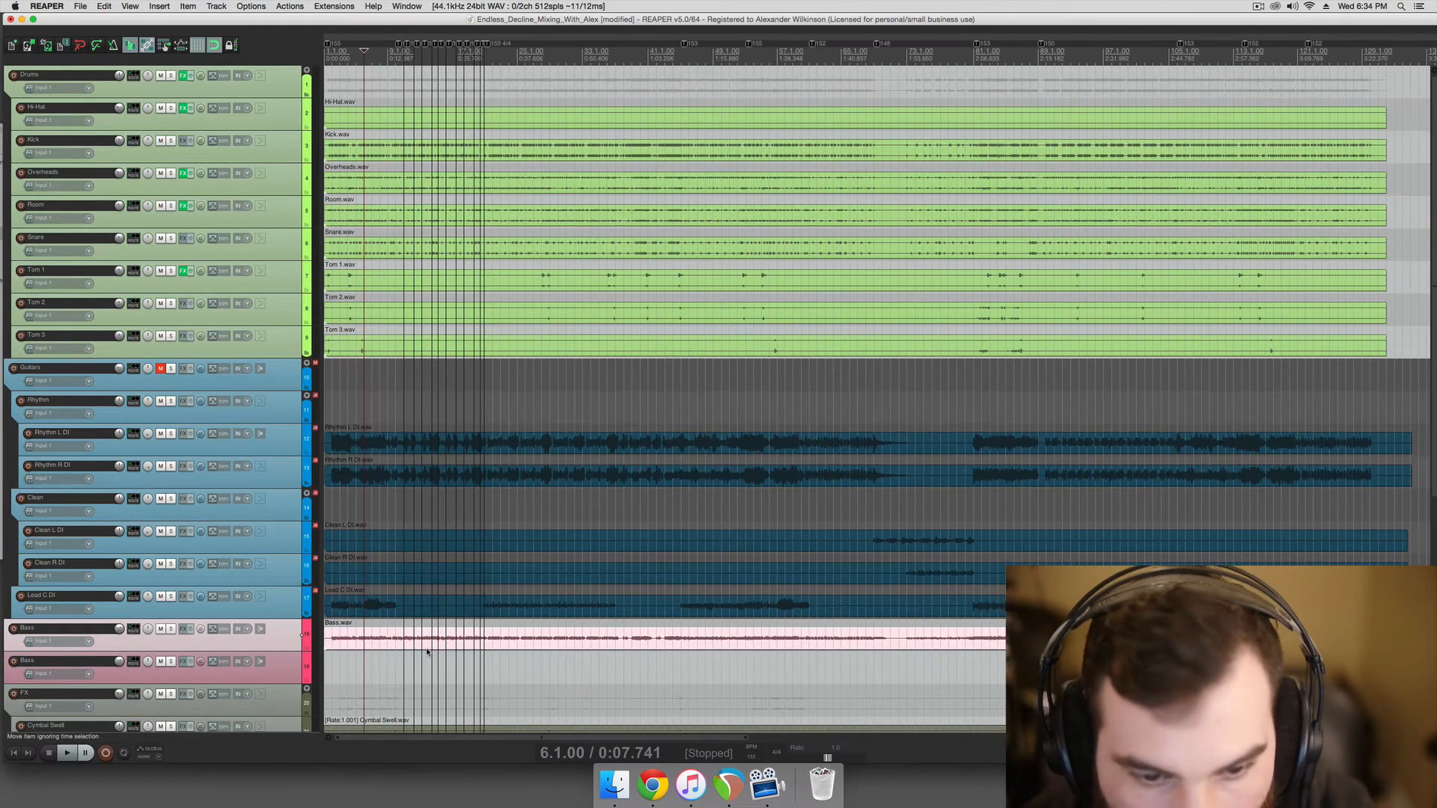
click(445, 645)
key(w)
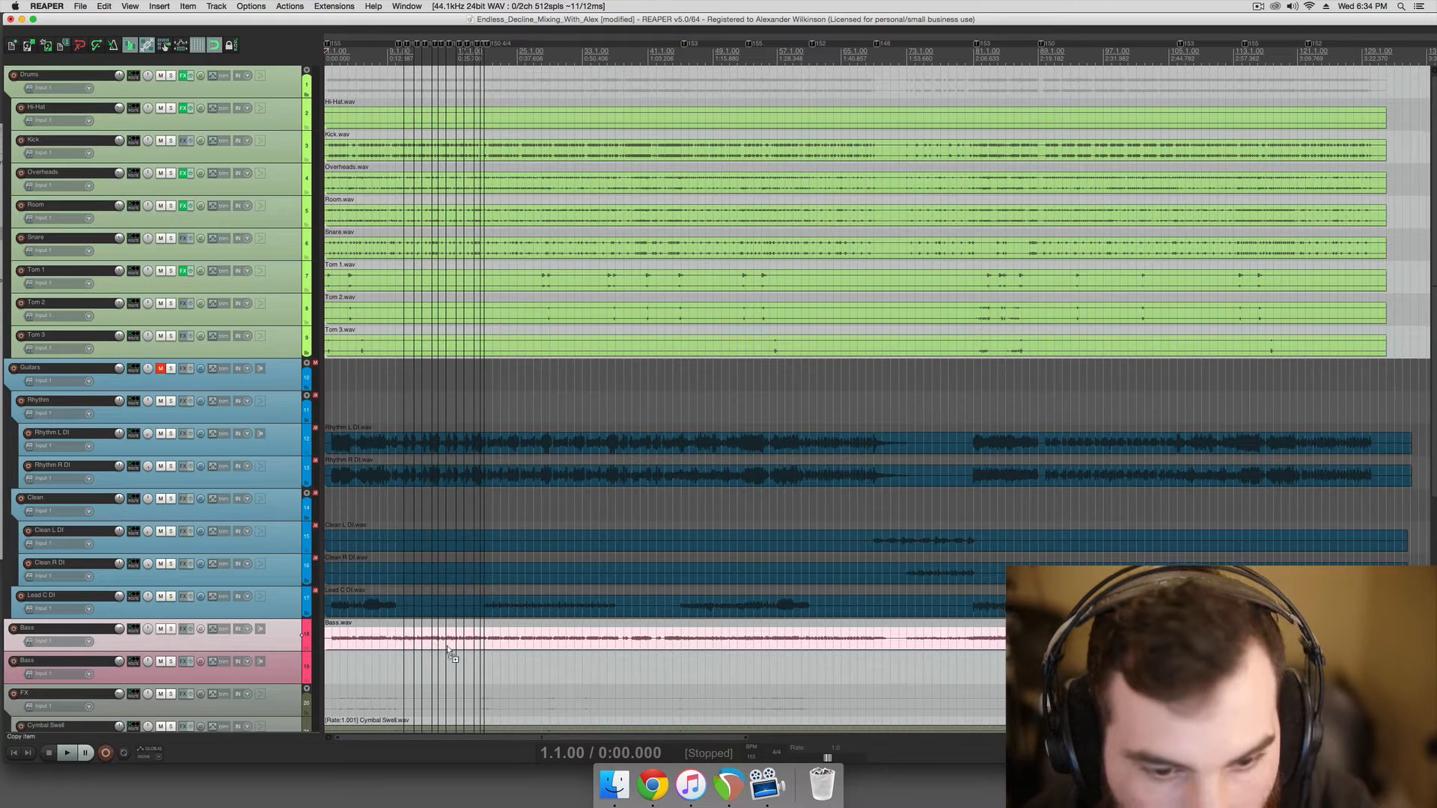
click(451, 663)
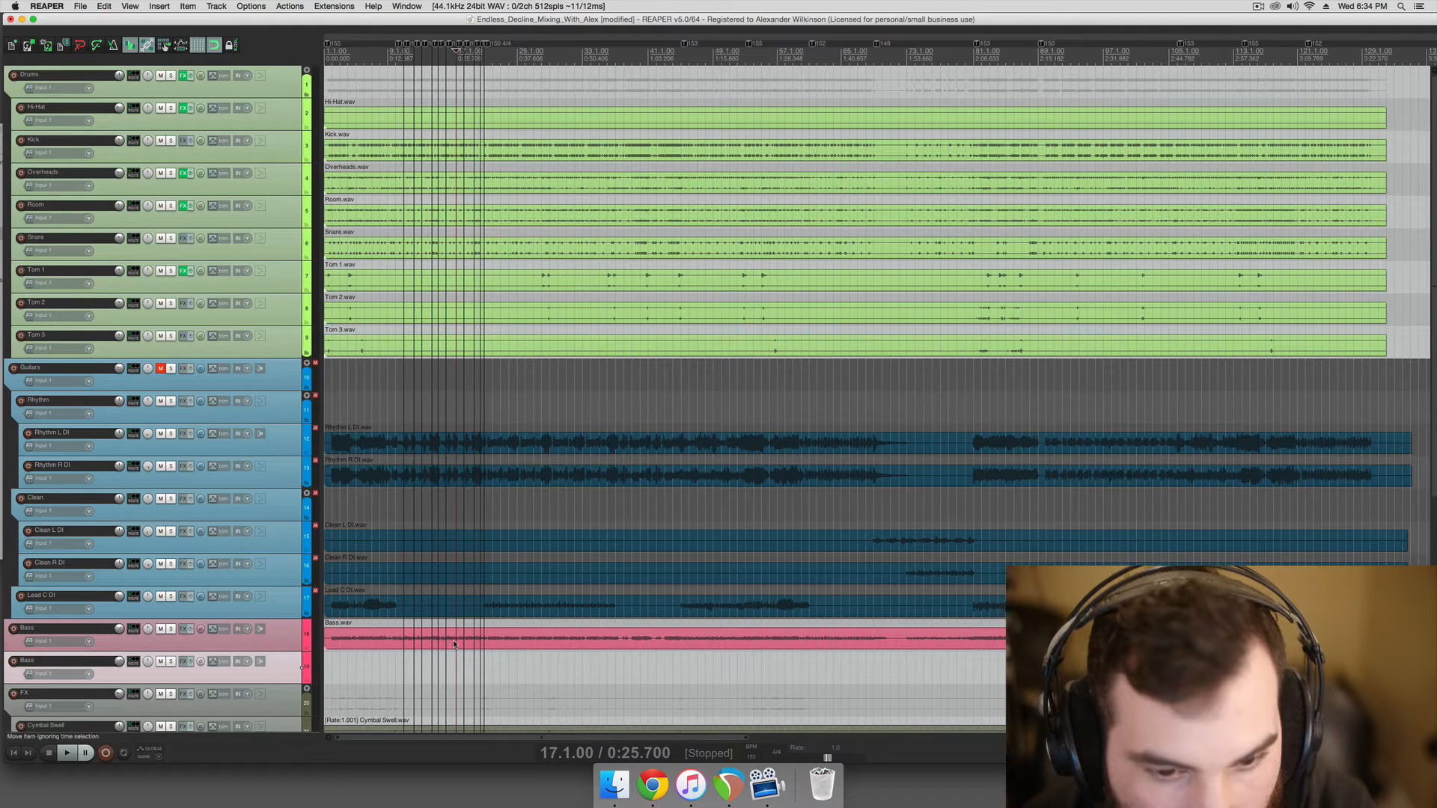
click(473, 644)
click(467, 654)
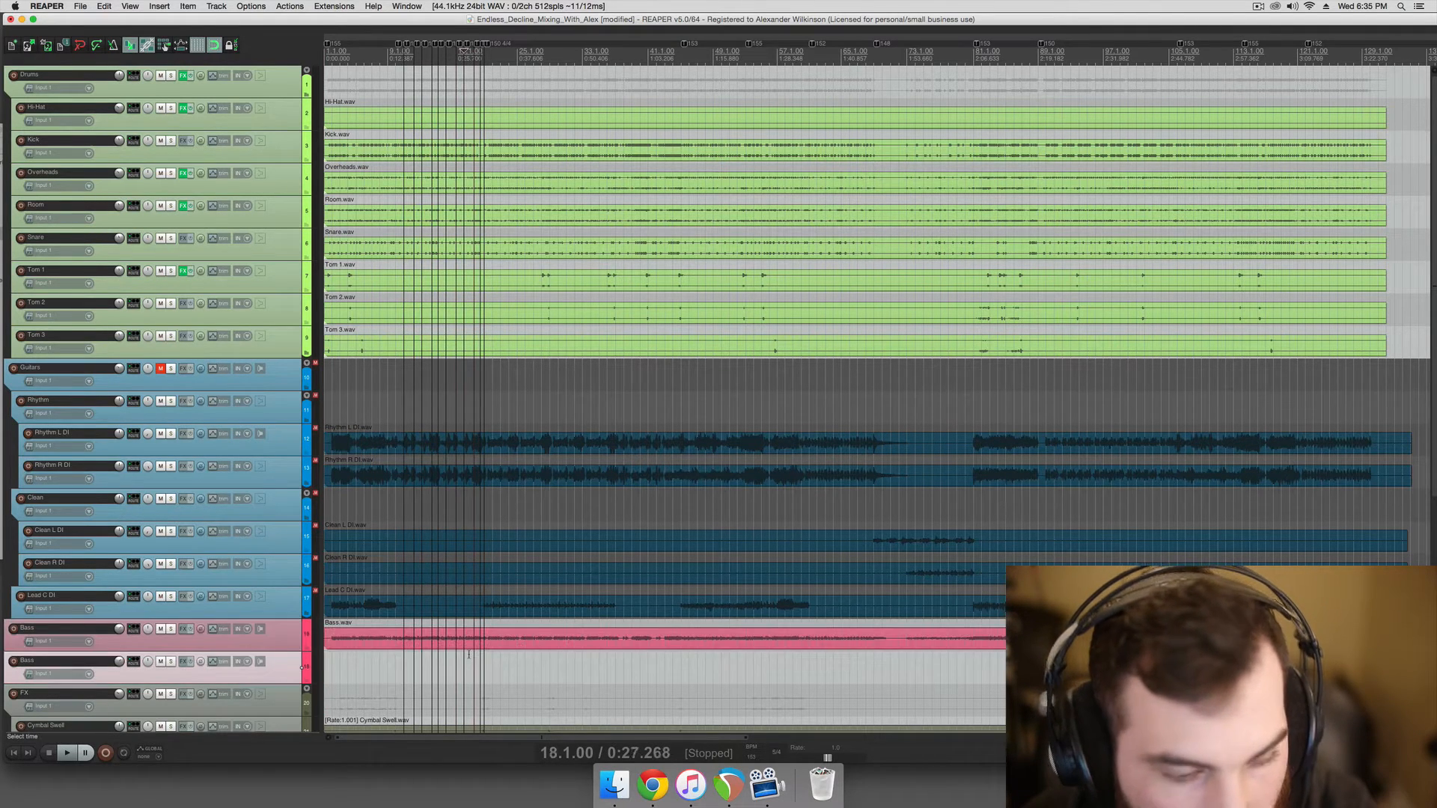
key(w)
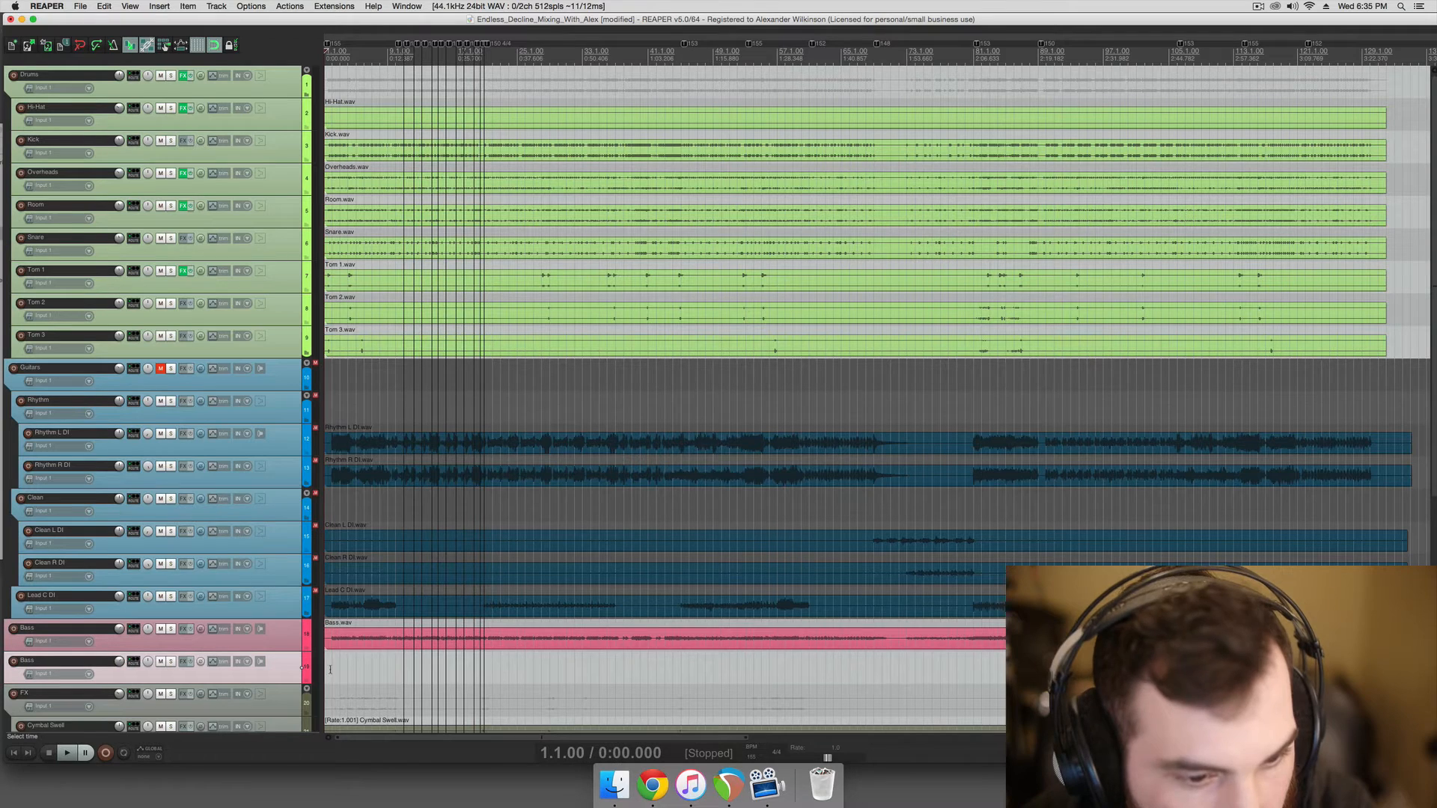
- Clear the name of the duplicated Bass track
double_click(51, 661)
text(Rec)
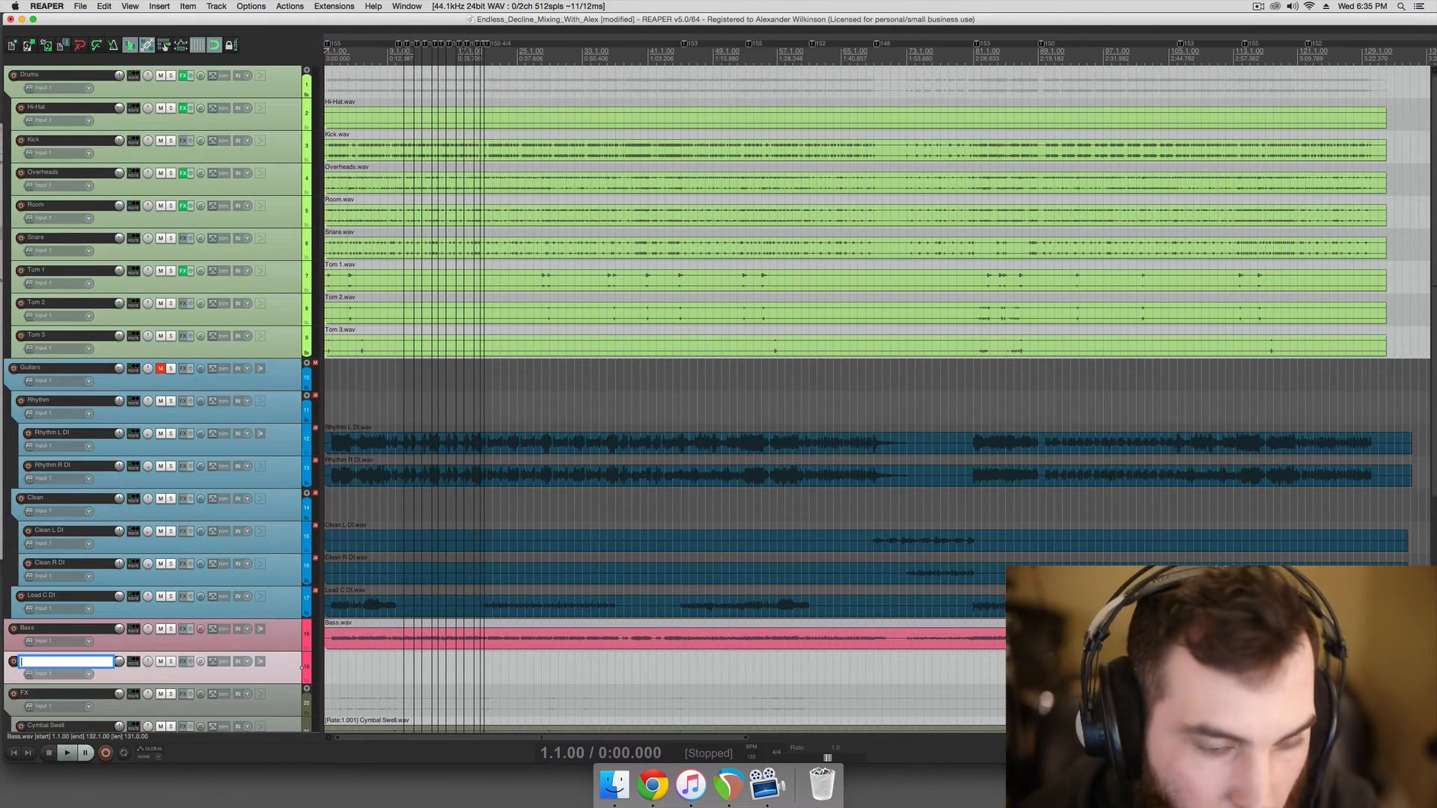
click(277, 634)
click(284, 660)
click(282, 637)
click(286, 659)
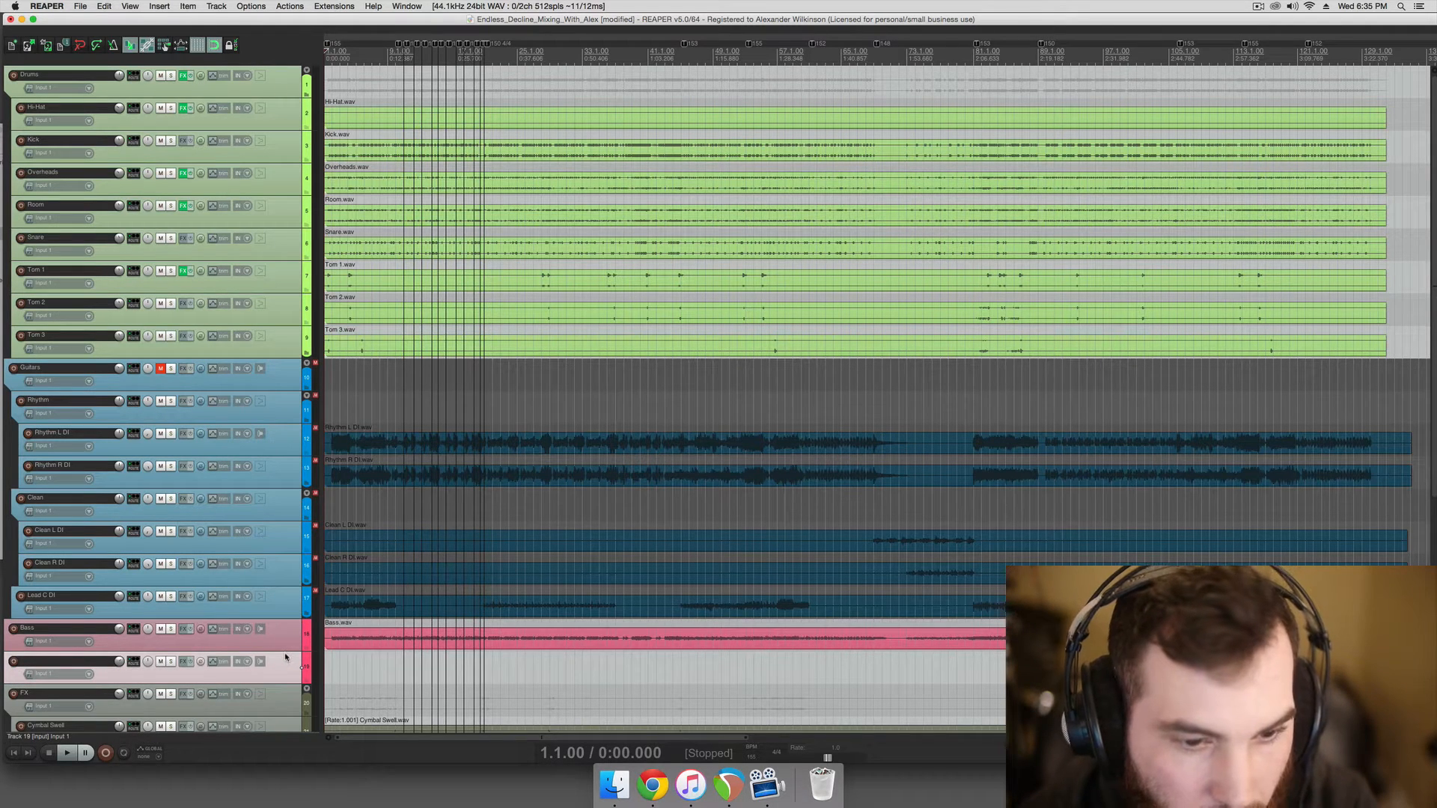
- Insert the bass MIDI file from the Guitars > 04 Bass folder onto the empty duplicated track
click(338, 647)
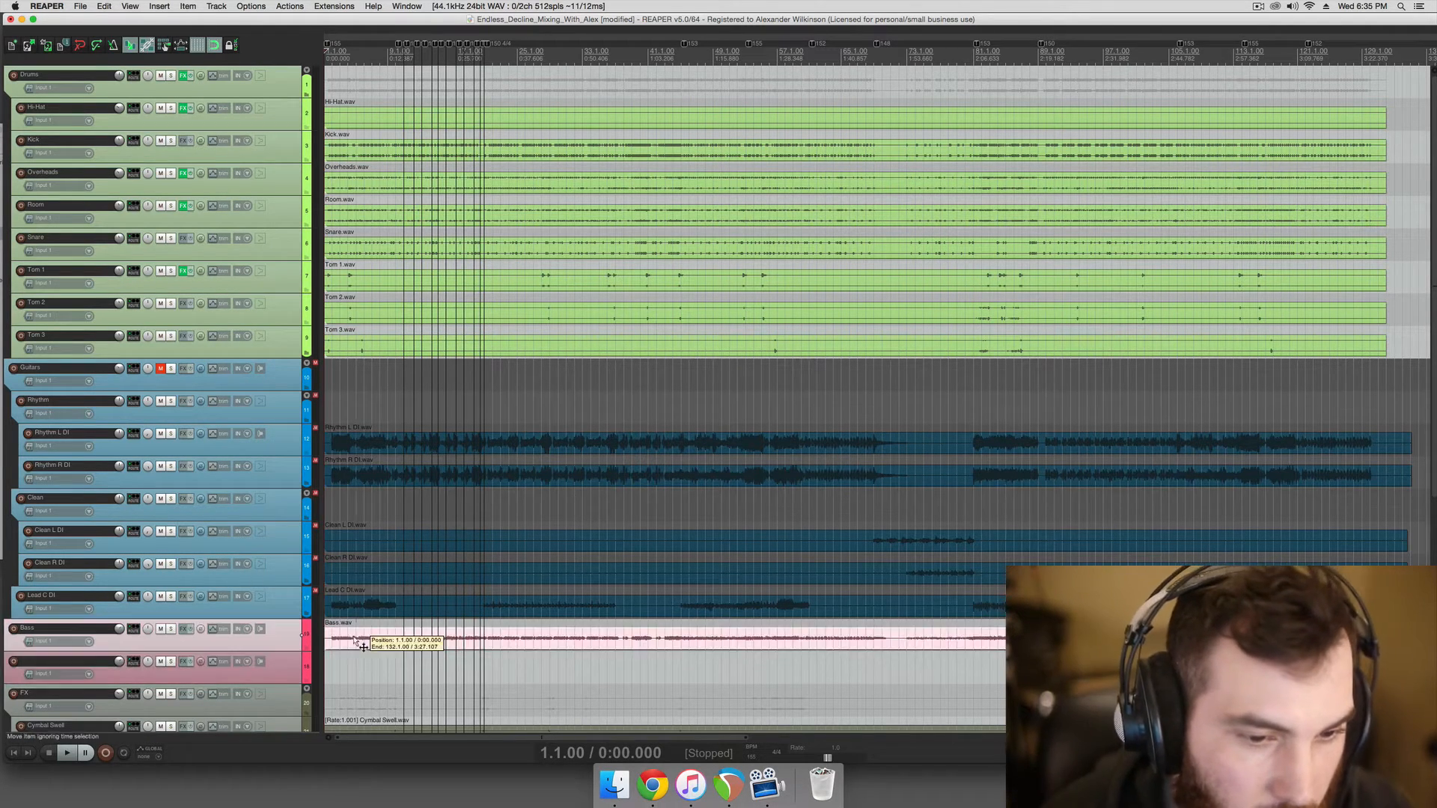
click(330, 658)
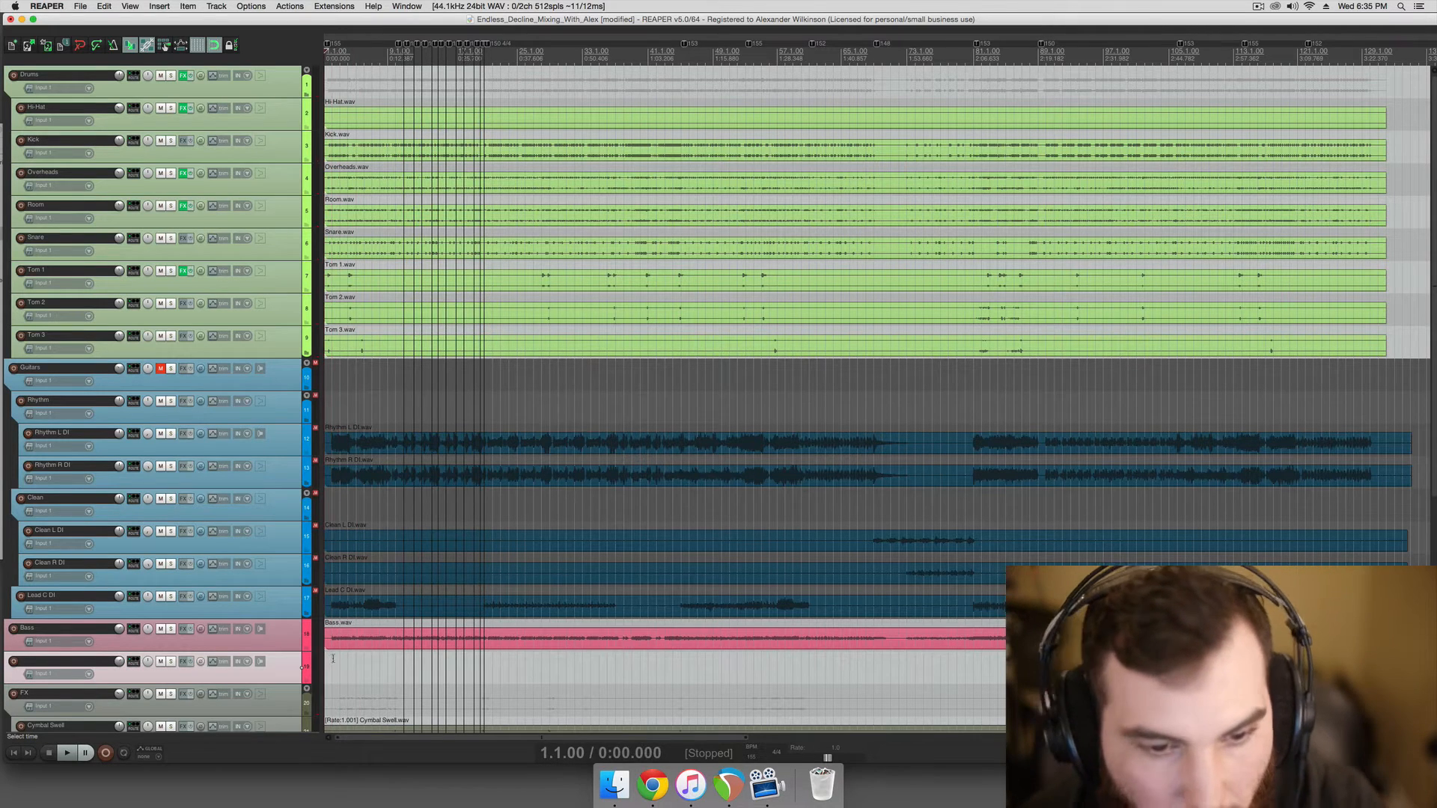
click(159, 6)
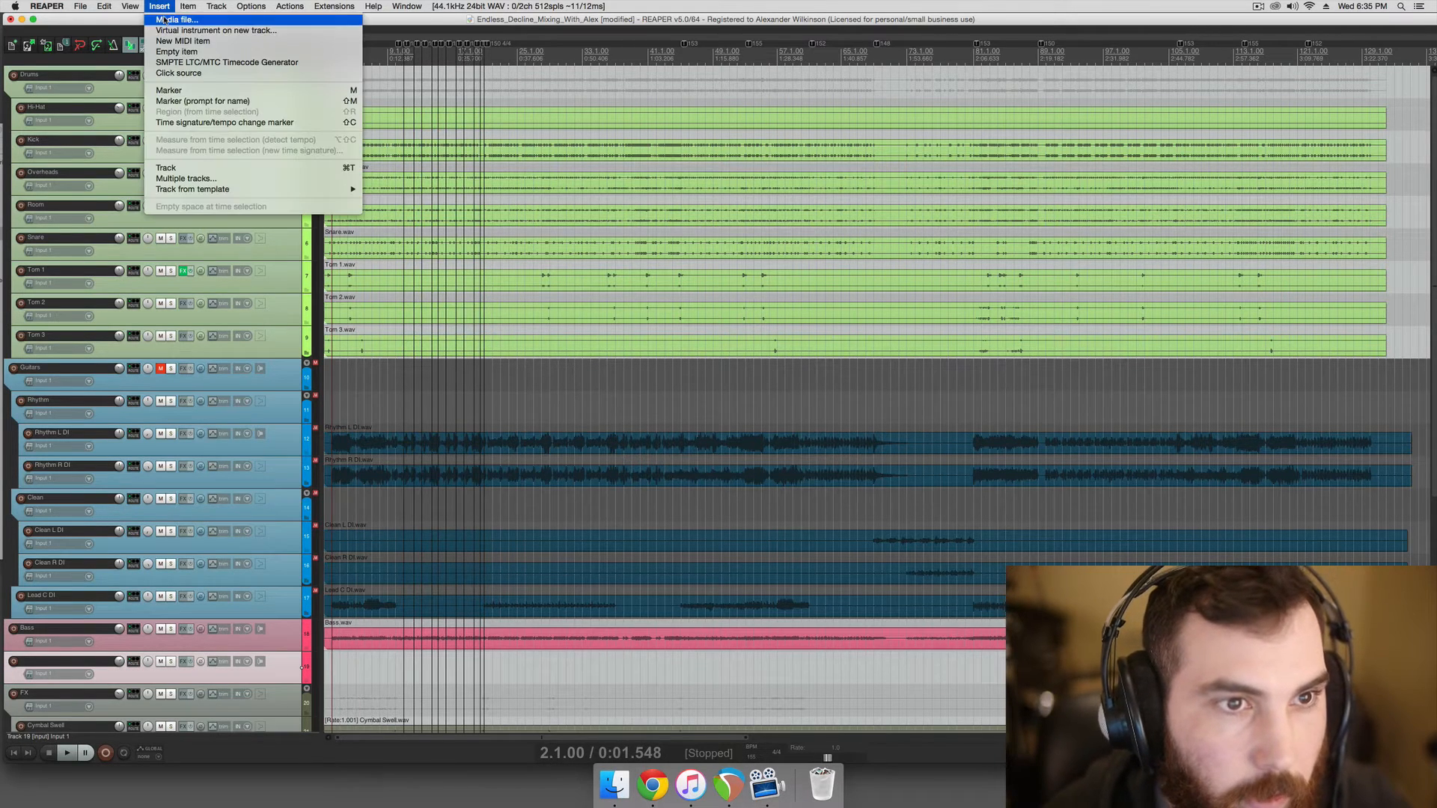
click(165, 20)
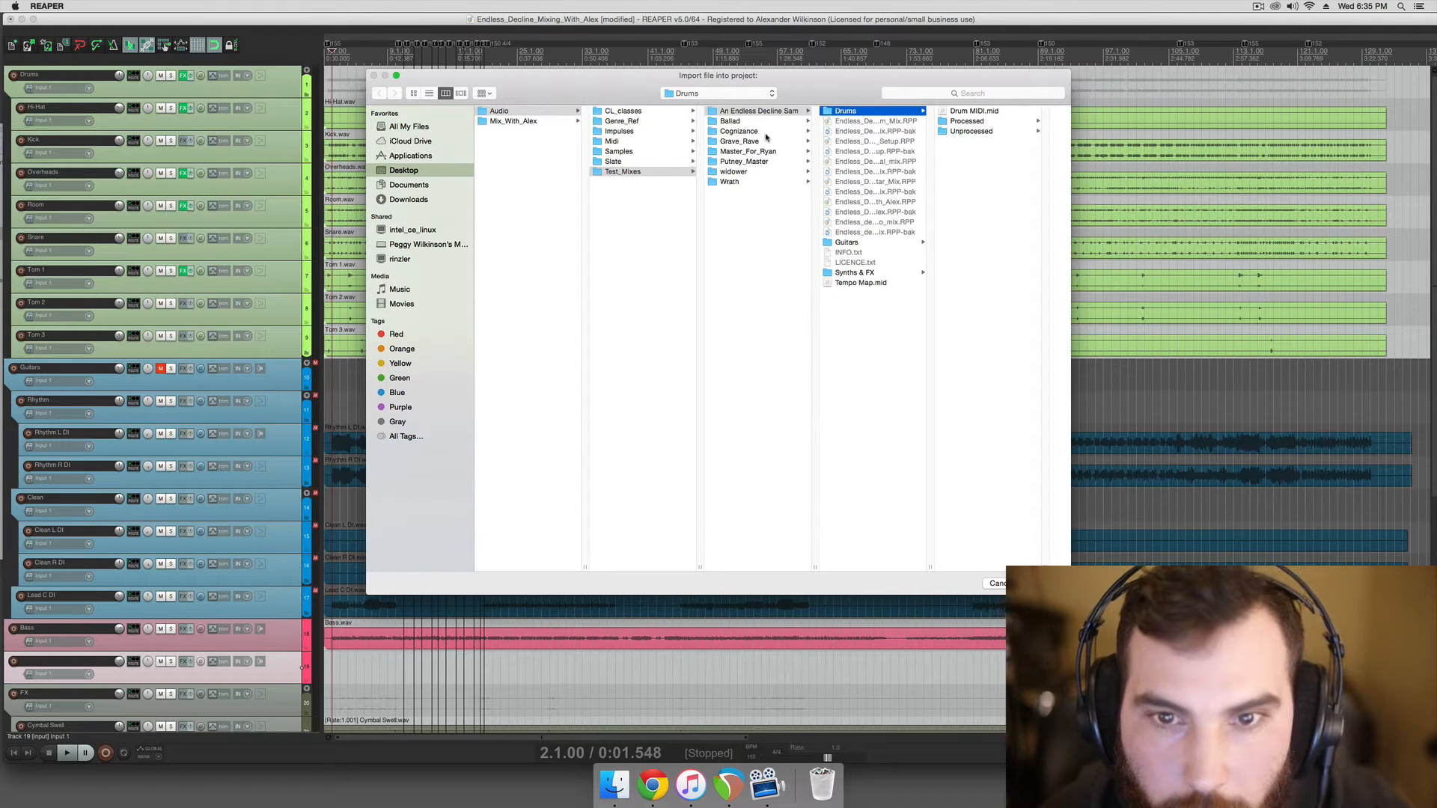
click(869, 244)
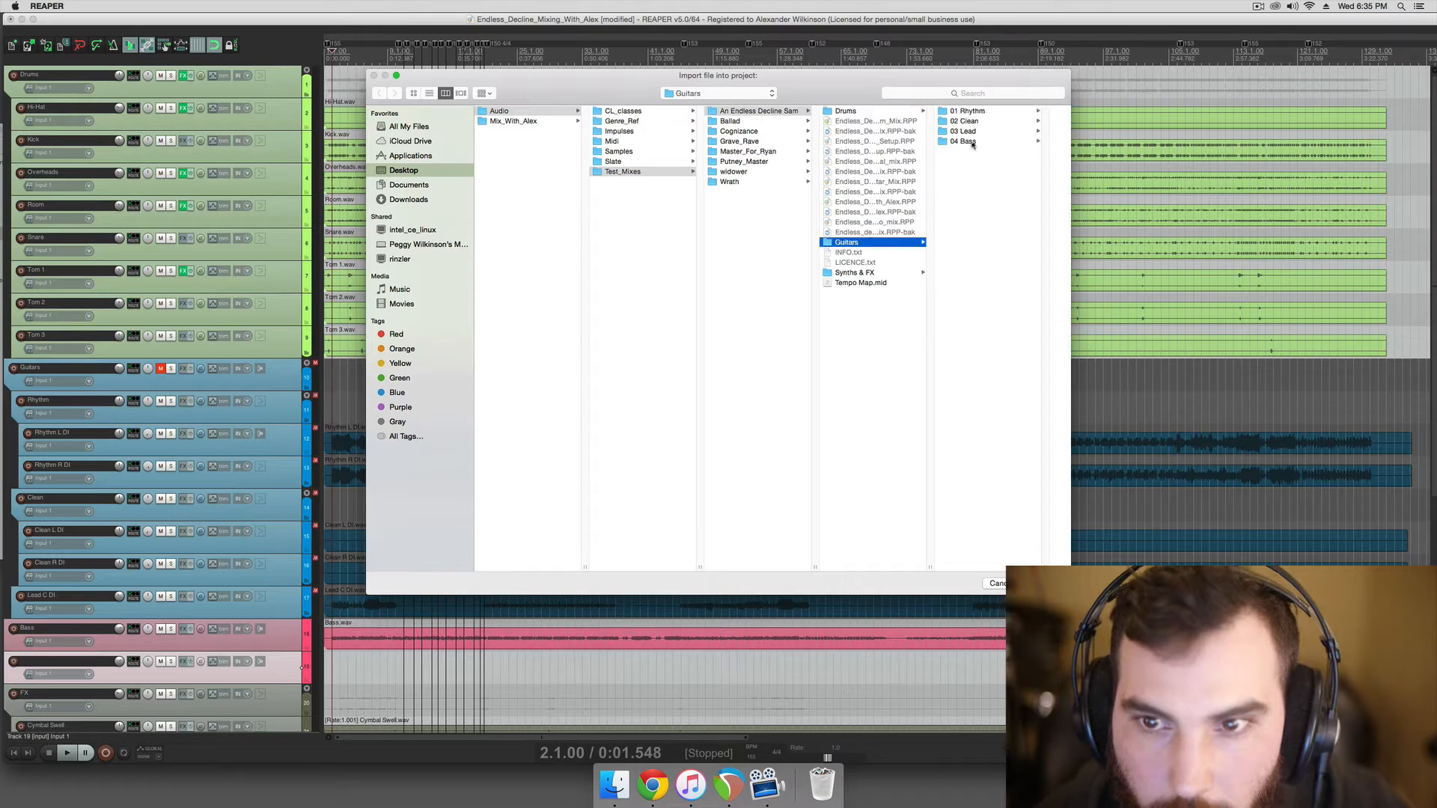
click(963, 141)
double_click(986, 112)
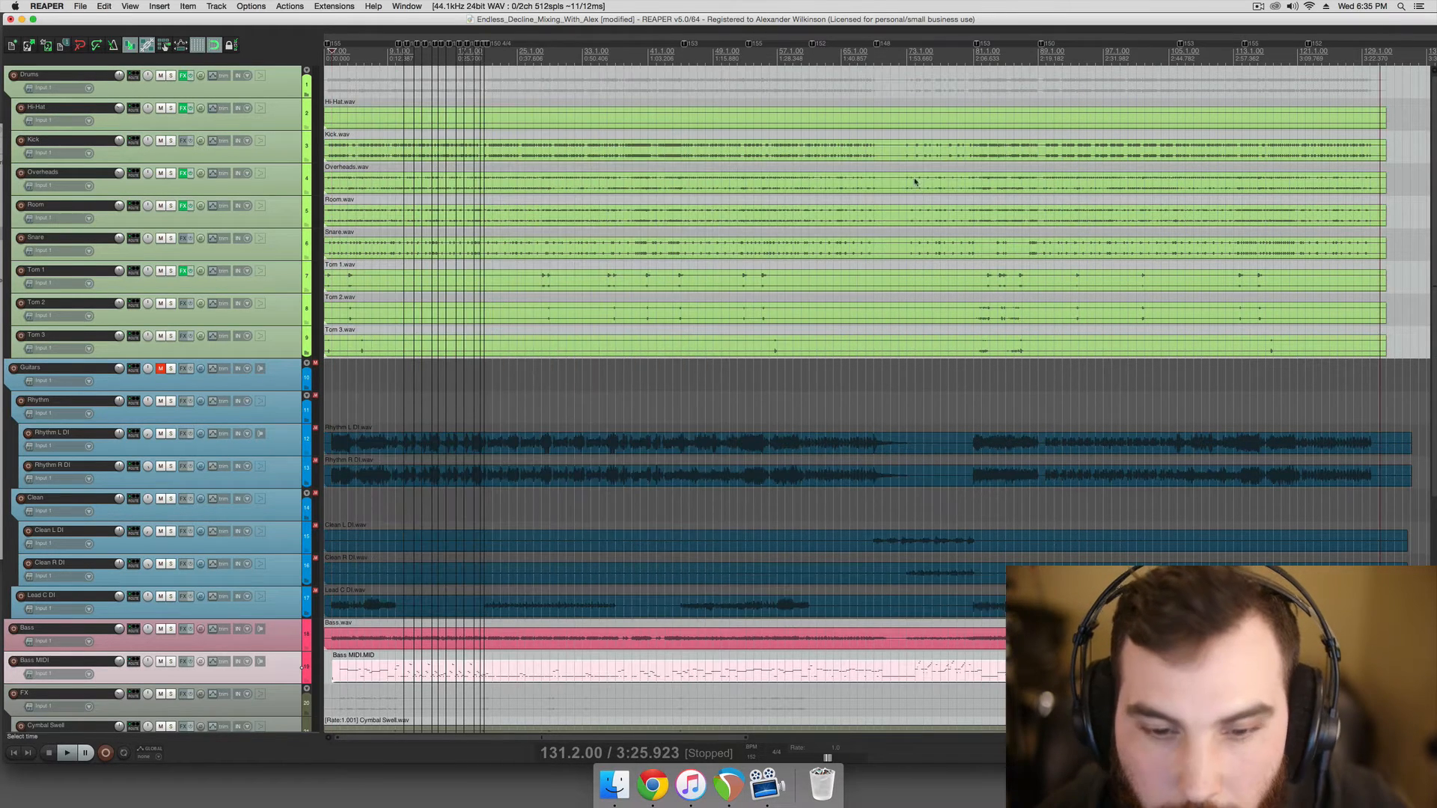
- Move the Bass MIDI item to the very start of the project, aligned with the Bass audio
click(342, 675)
scroll(342, 674, up, 1)
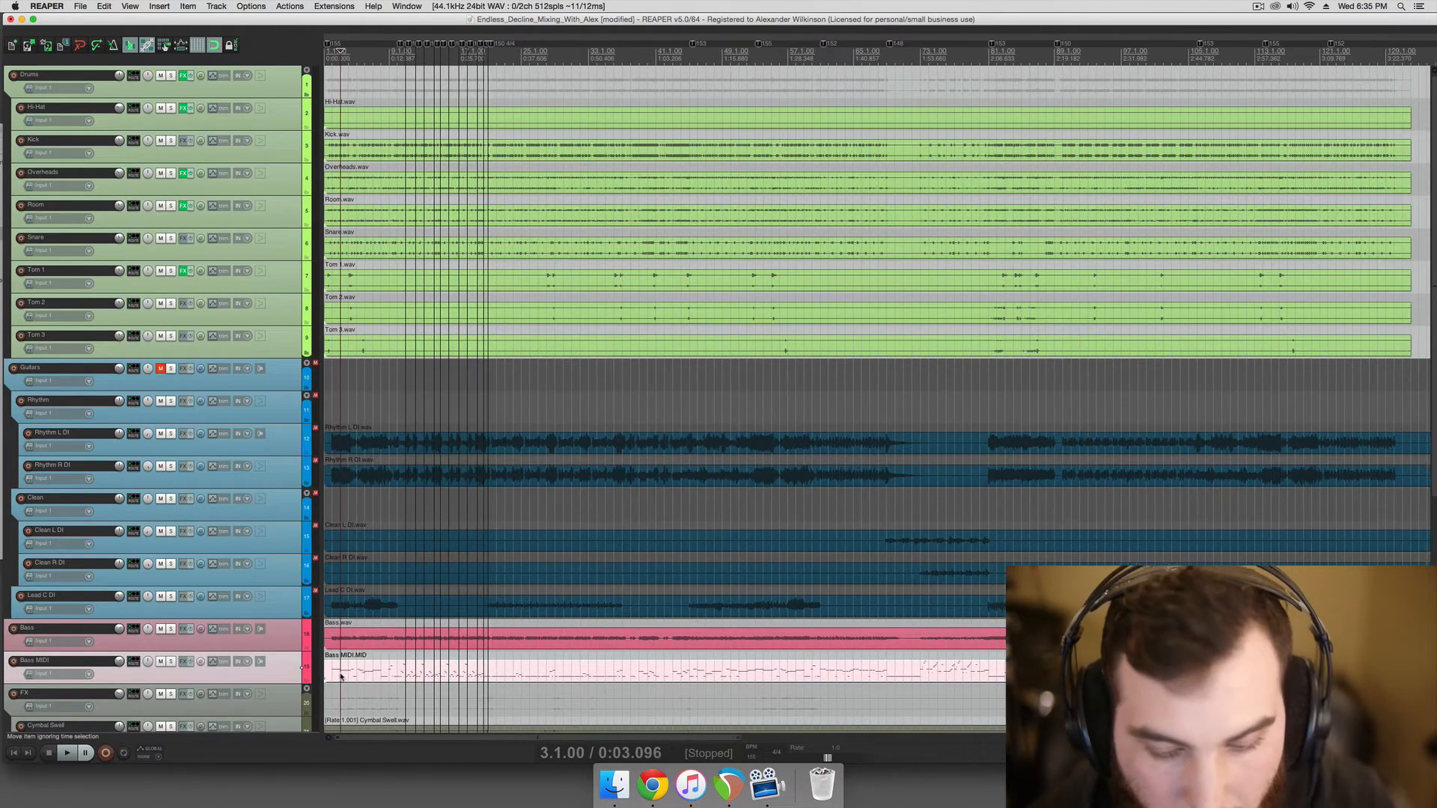
scroll(348, 675, up, 2)
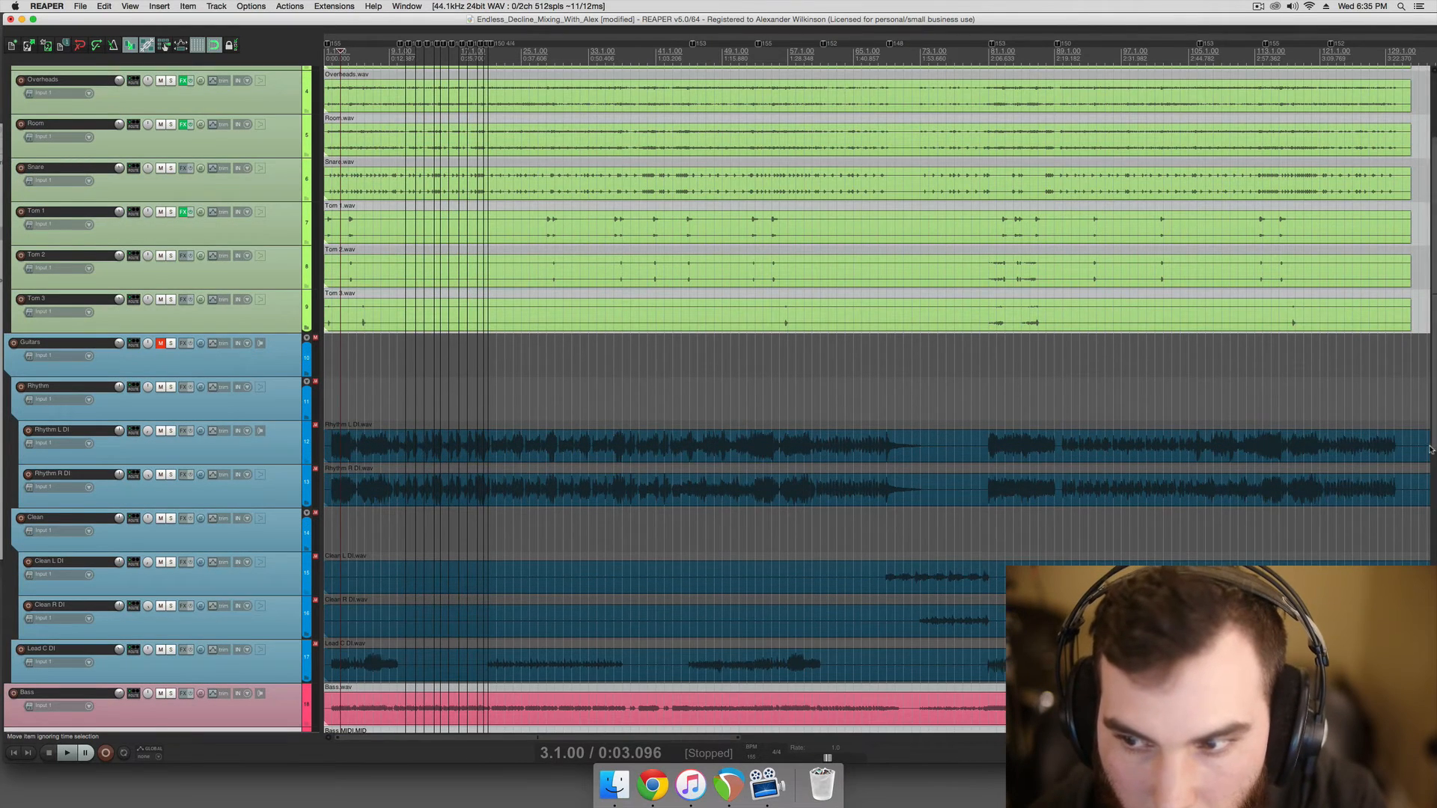
scroll(903, 498, down, 5)
key(Home)
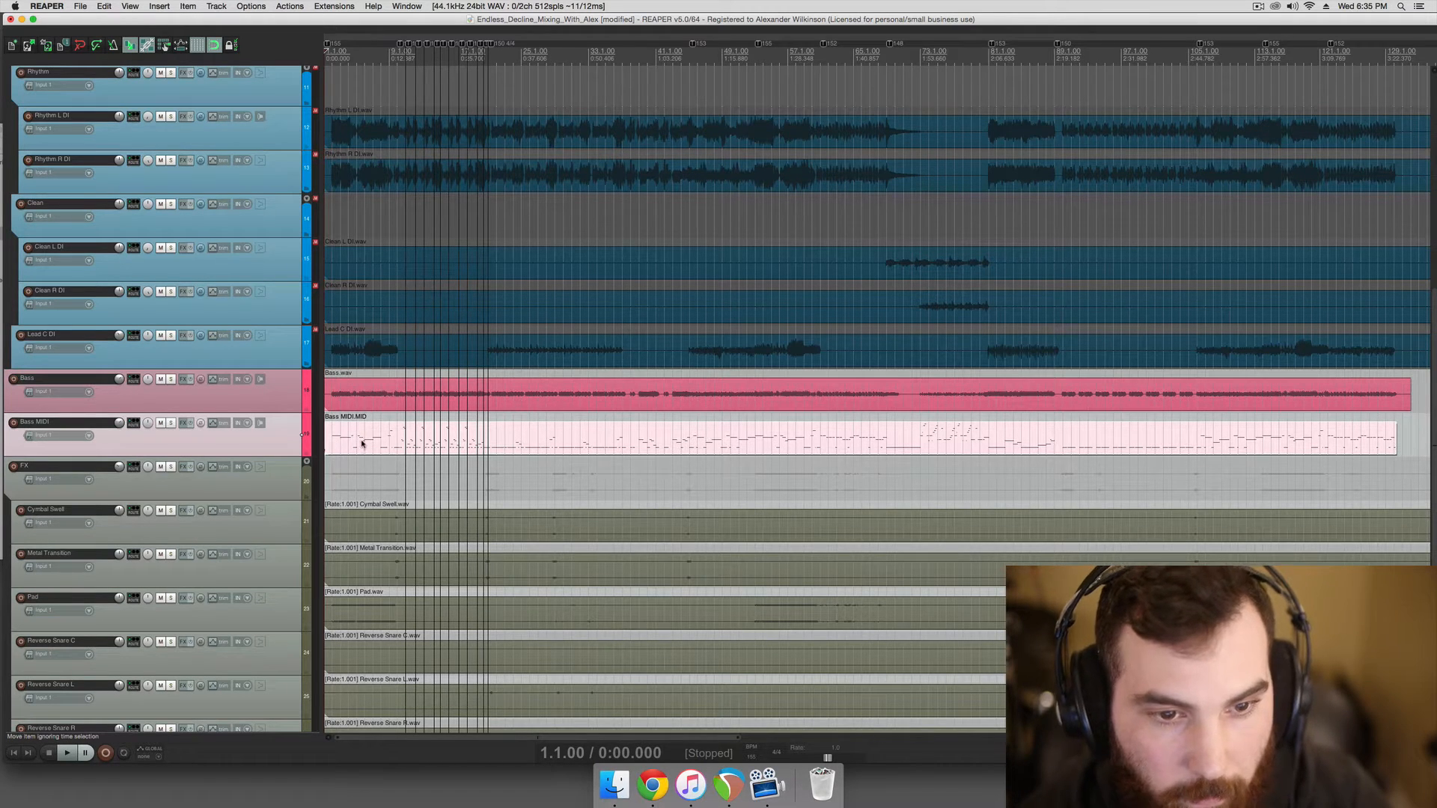
drag(341, 445, 348, 444)
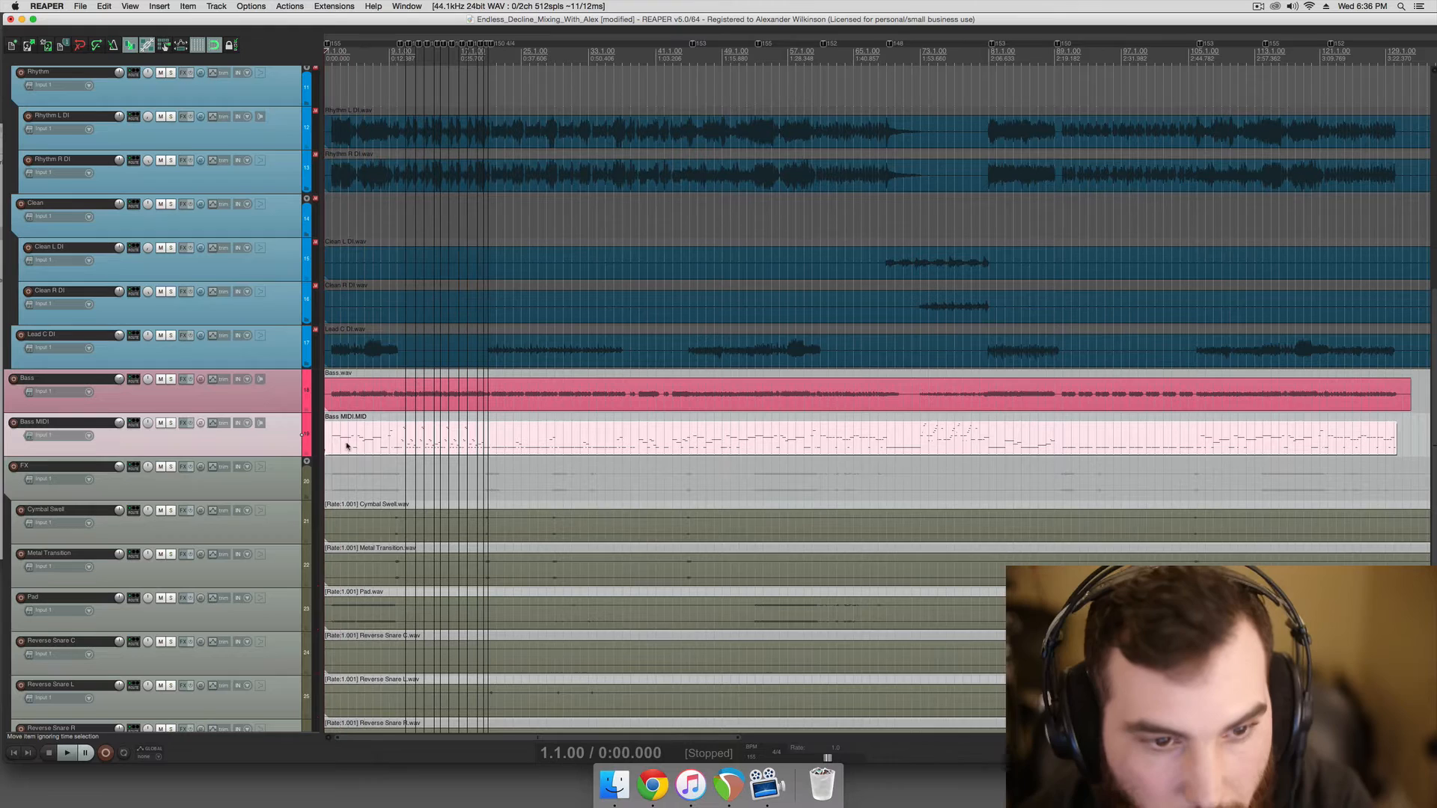
- Add the ReaSynth instrument to the Bass MIDI track and move its FX window clear of the track list
click(182, 423)
text(syn)
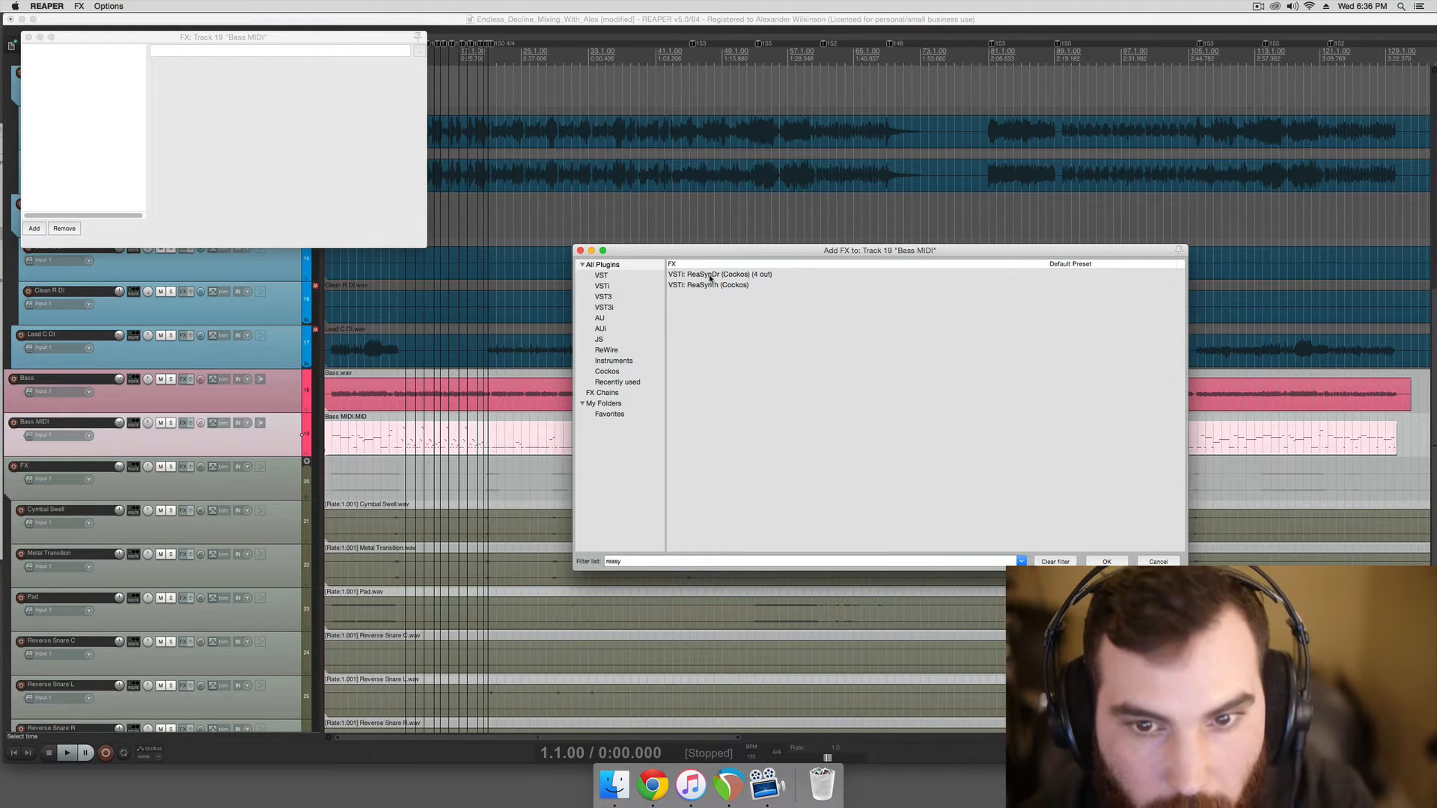
double_click(708, 286)
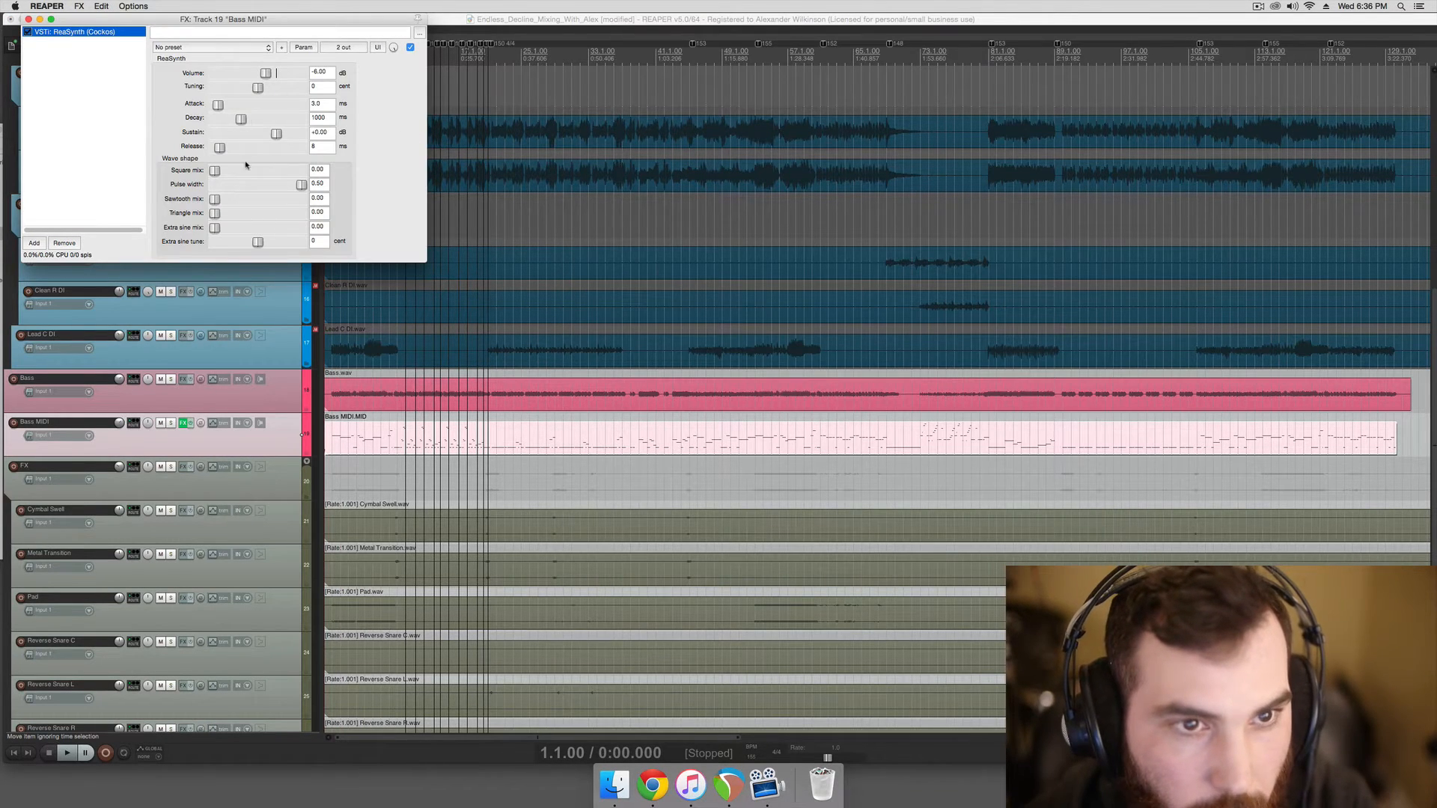
drag(293, 24, 682, 137)
- Play the Bass MIDI track from near the project start, soloed and with the mix, and lower its volume to about -7 dB
click(352, 441)
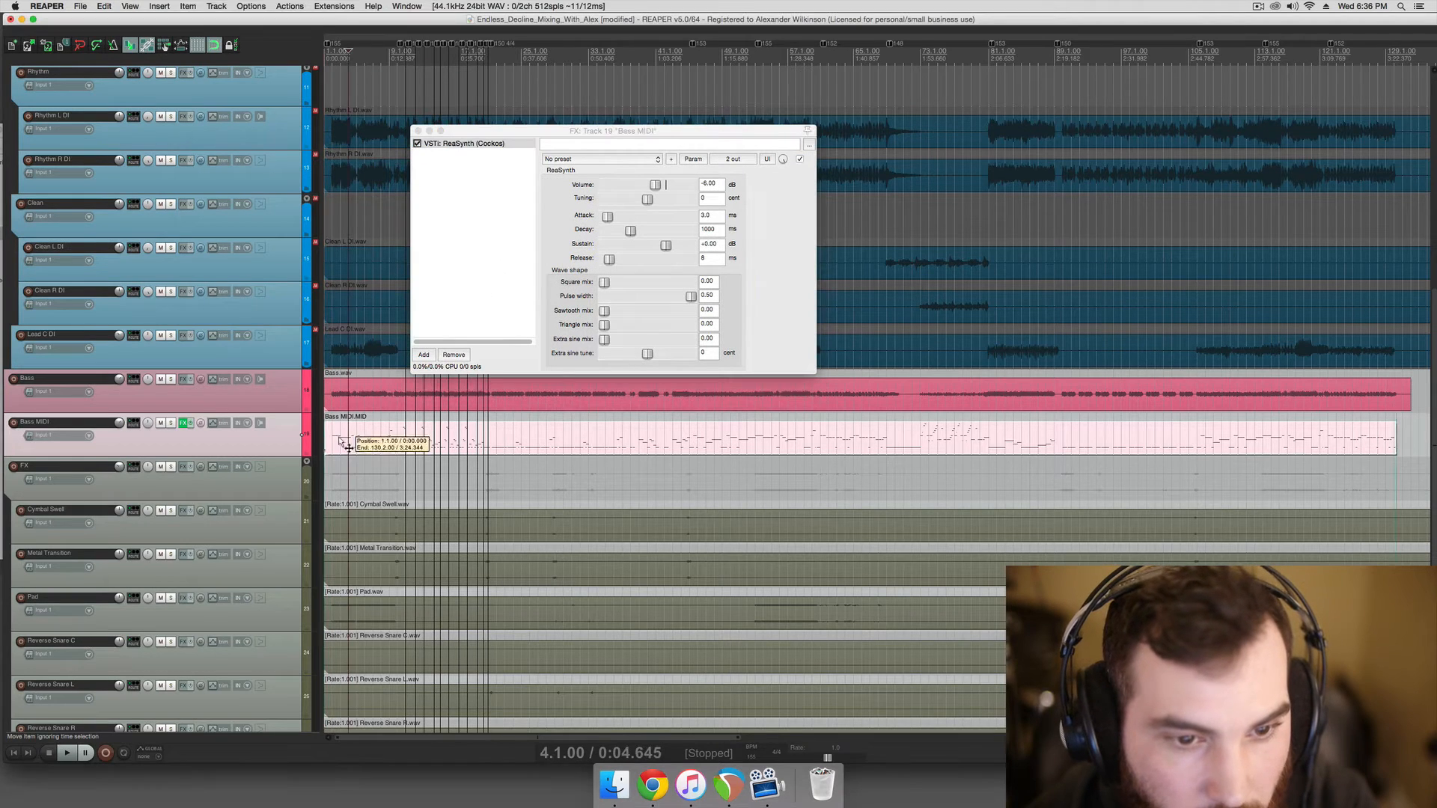
click(331, 443)
click(173, 424)
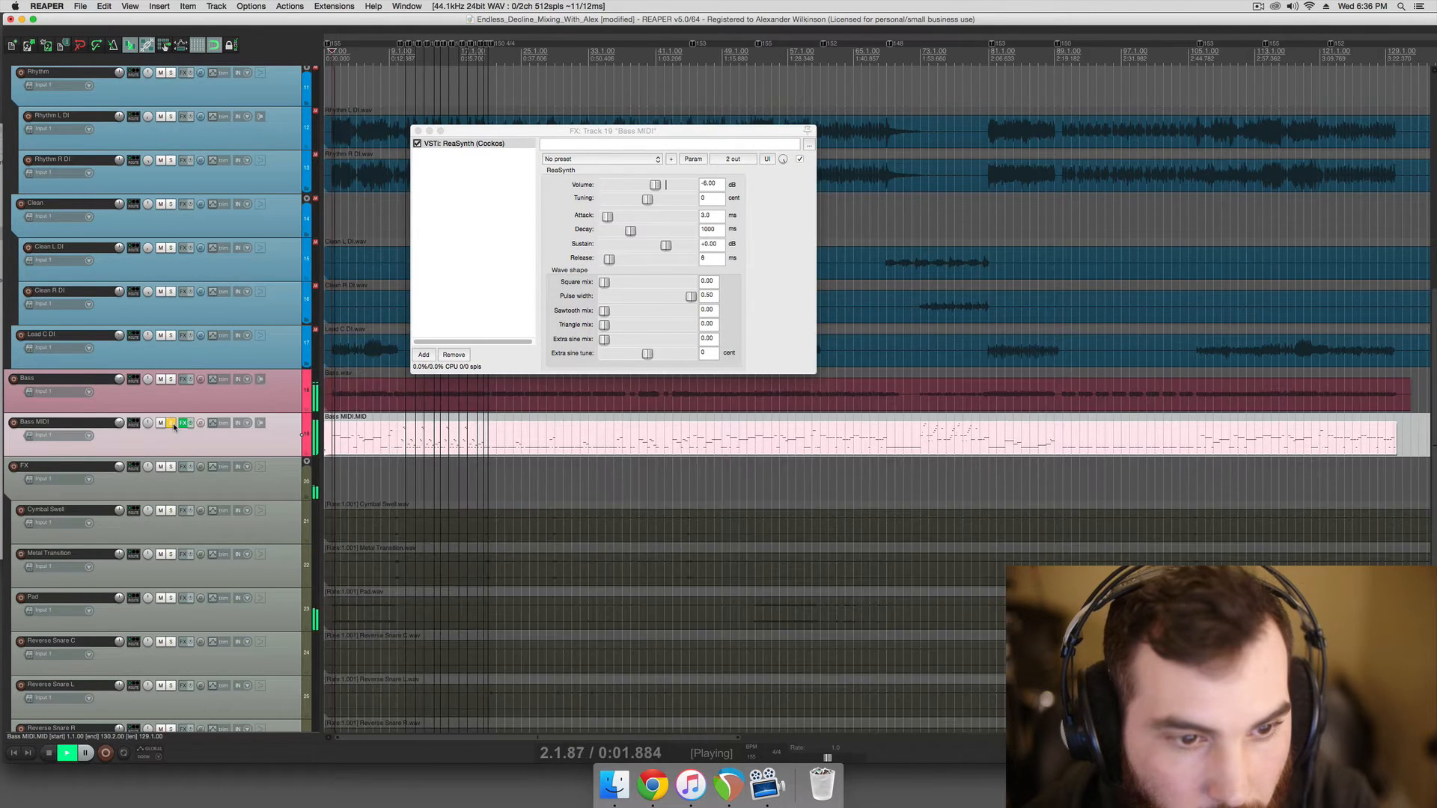
click(172, 424)
drag(120, 422, 120, 427)
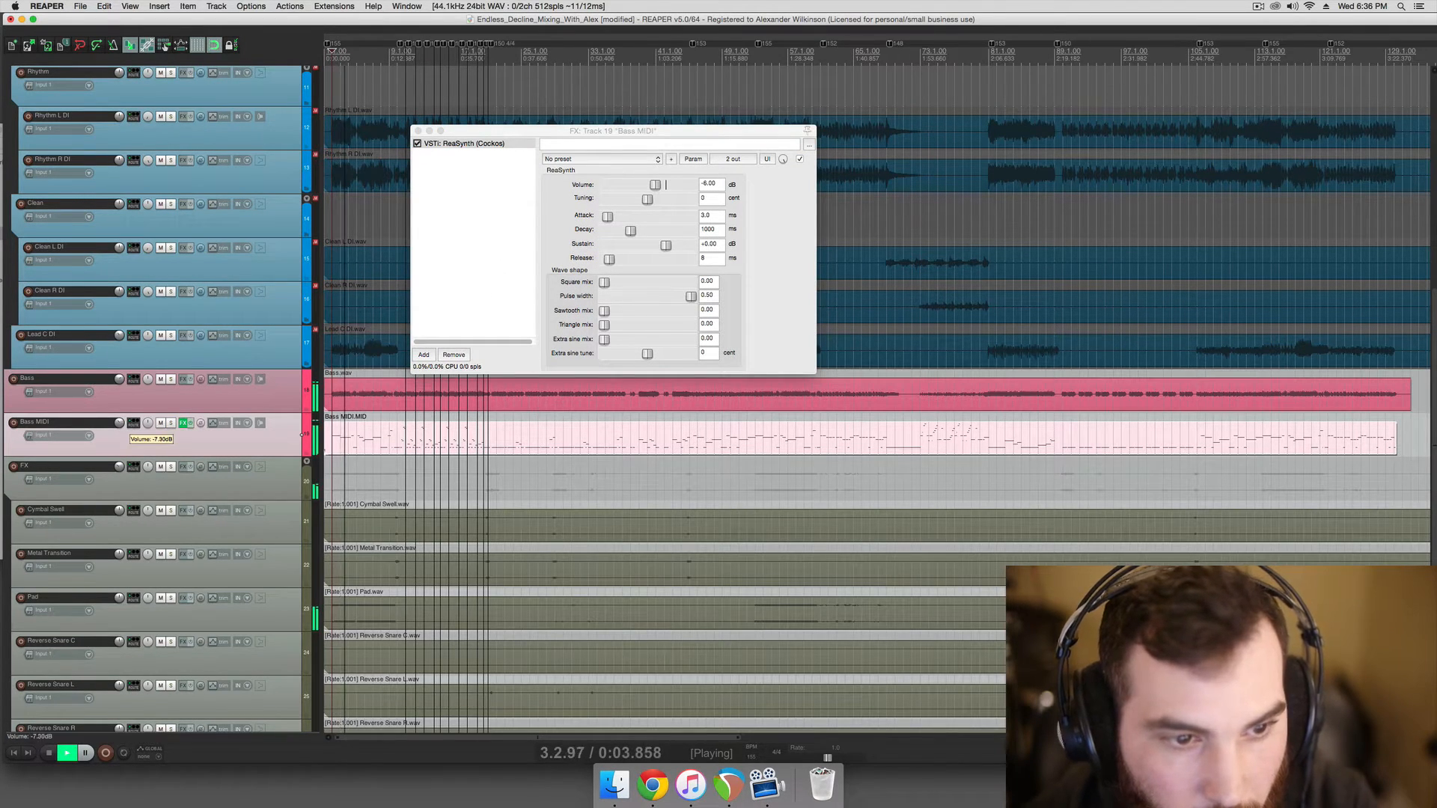
key(space)
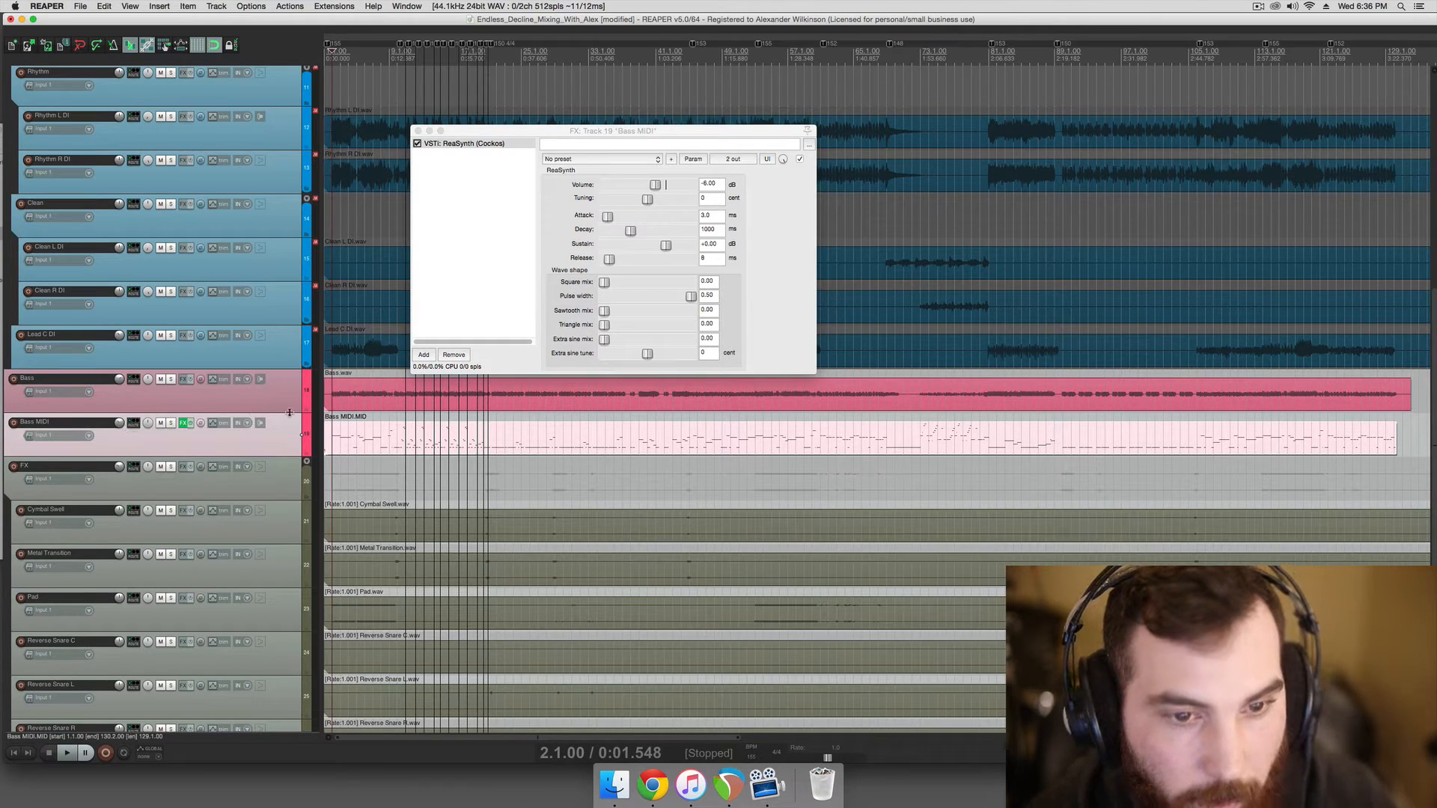
- Solo the Bass MIDI track and open its MIDI item in the MIDI editor
click(363, 442)
click(350, 443)
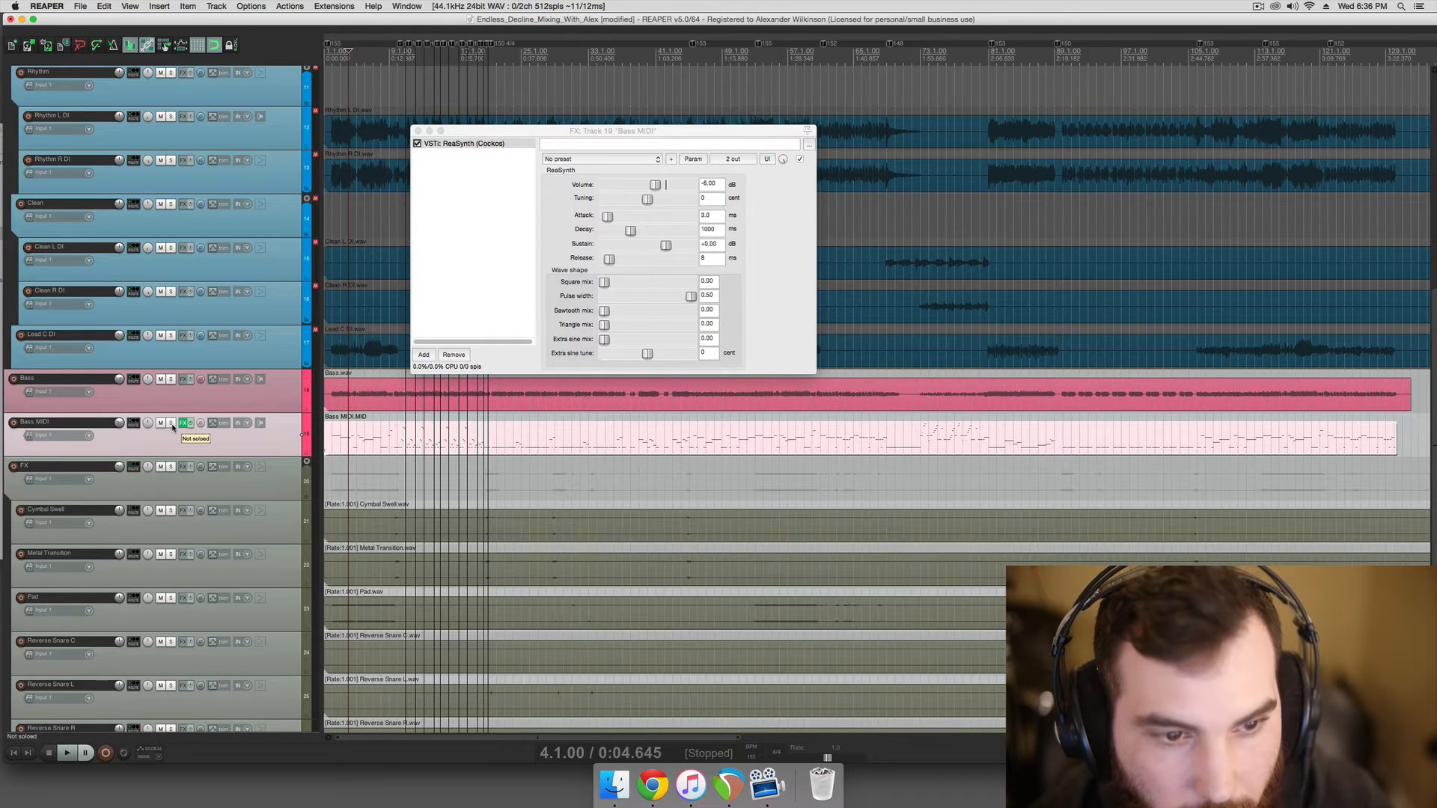
click(172, 424)
scroll(359, 443, up, 2)
click(352, 443)
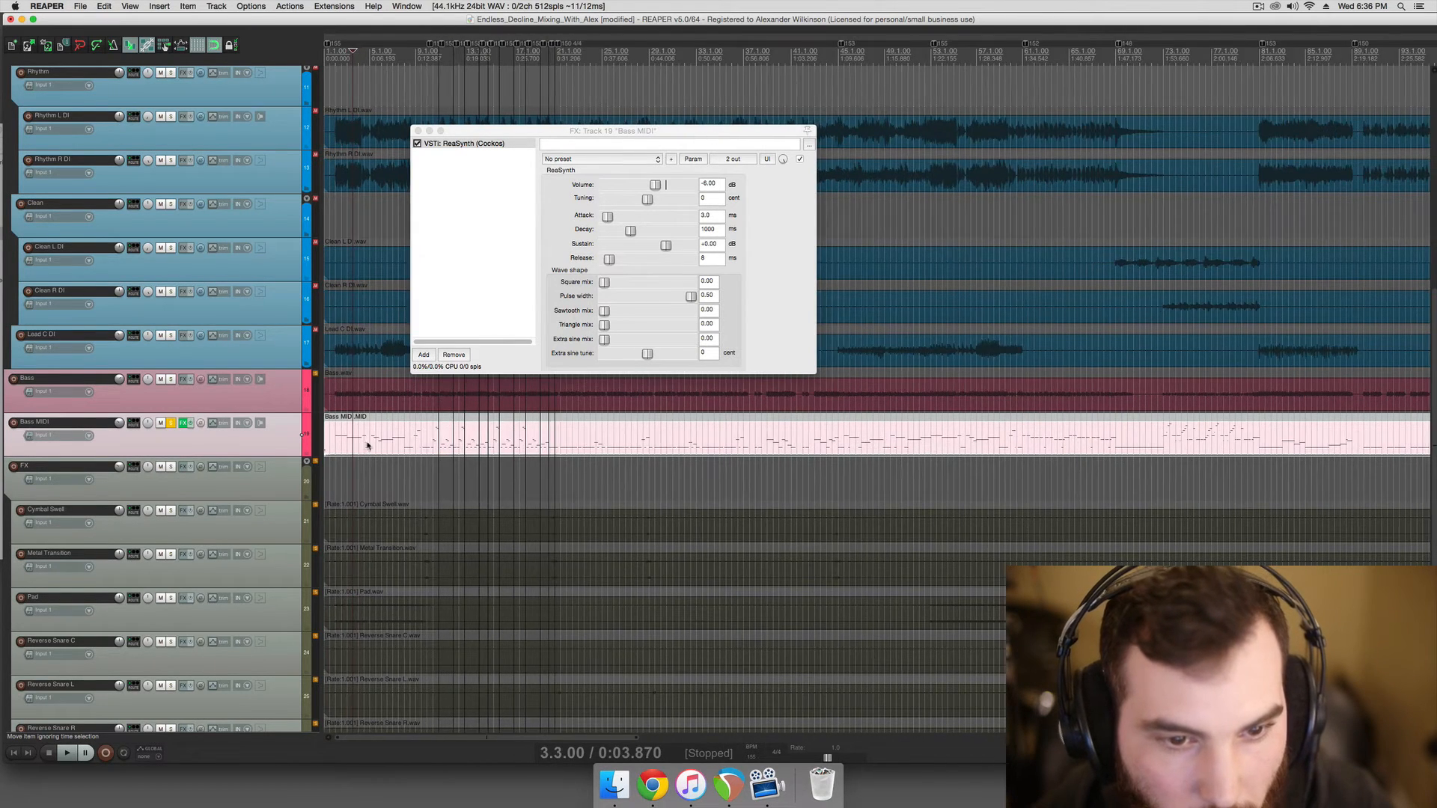
scroll(367, 446, up, 3)
click(423, 449)
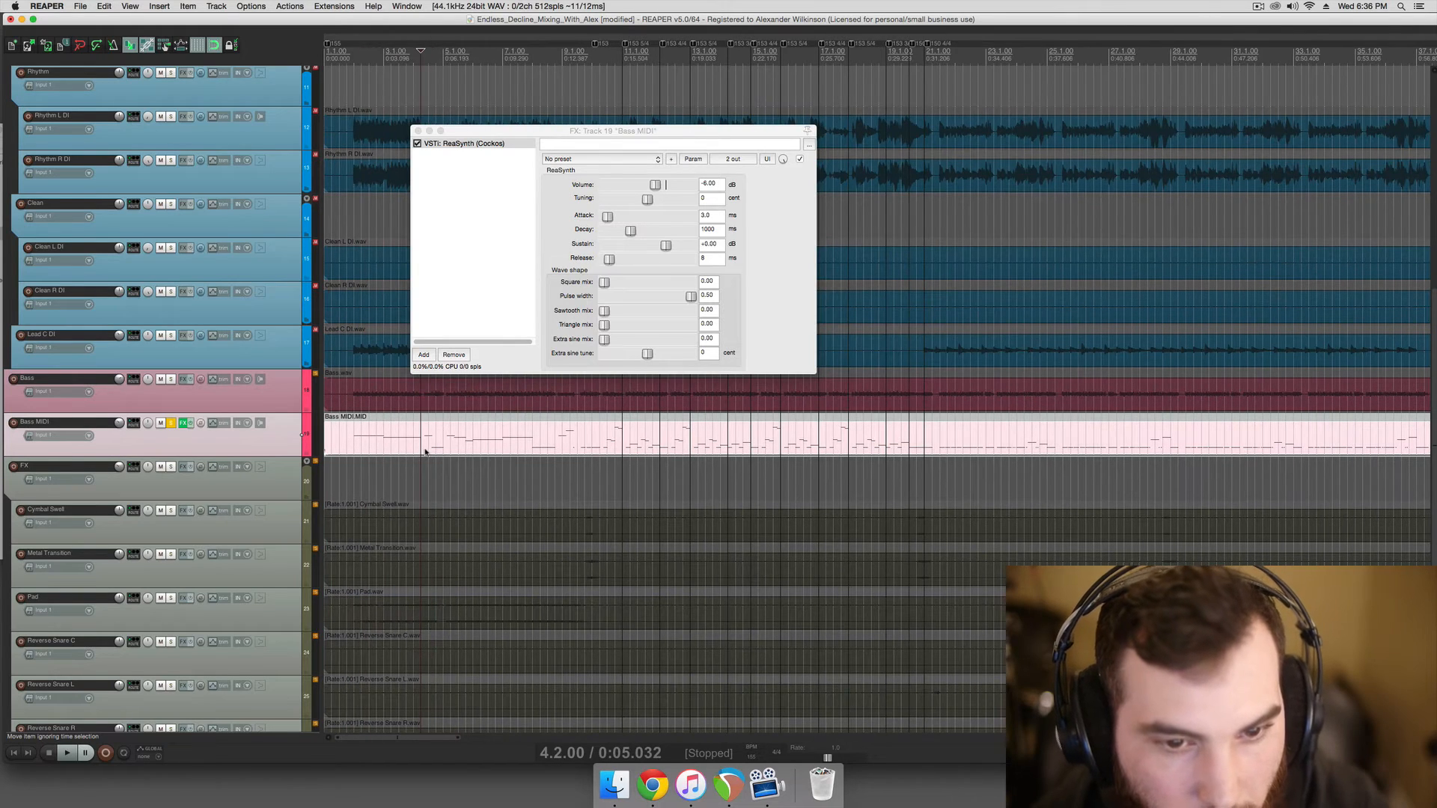
double_click(437, 452)
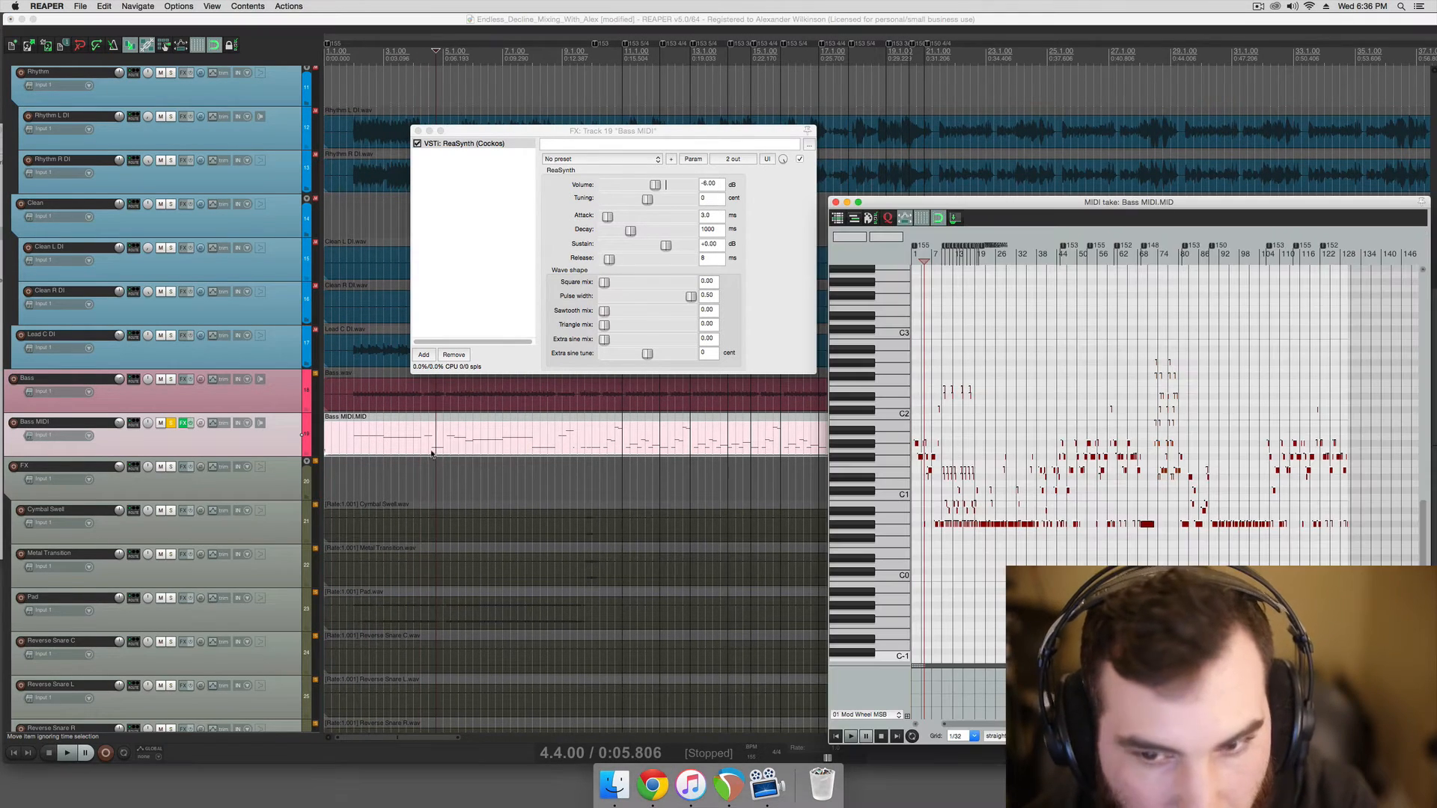
- Audition the low G#0 note at the end of bar 4 in the MIDI editor
scroll(956, 517, down, 3)
scroll(958, 518, up, 8)
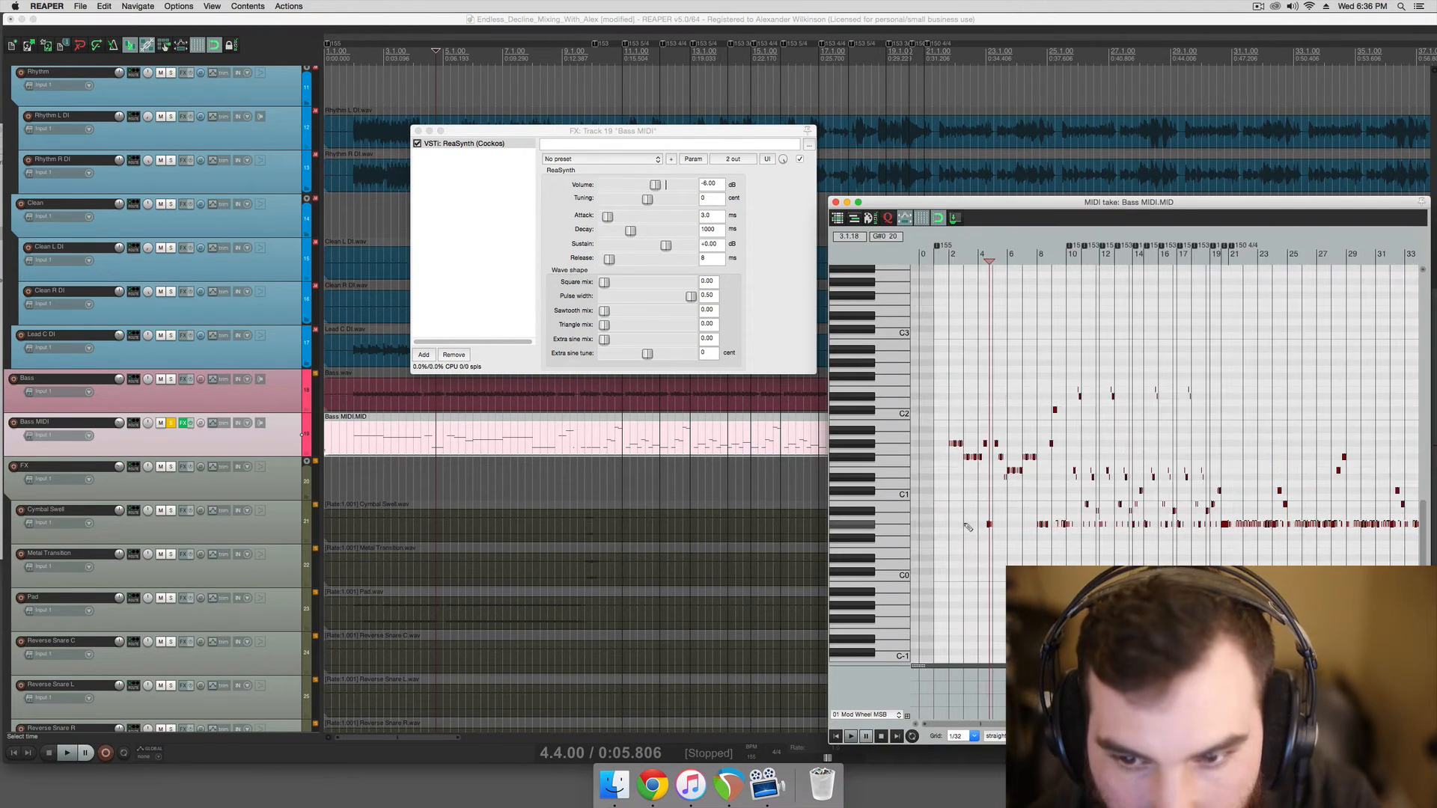
scroll(1130, 529, up, 2)
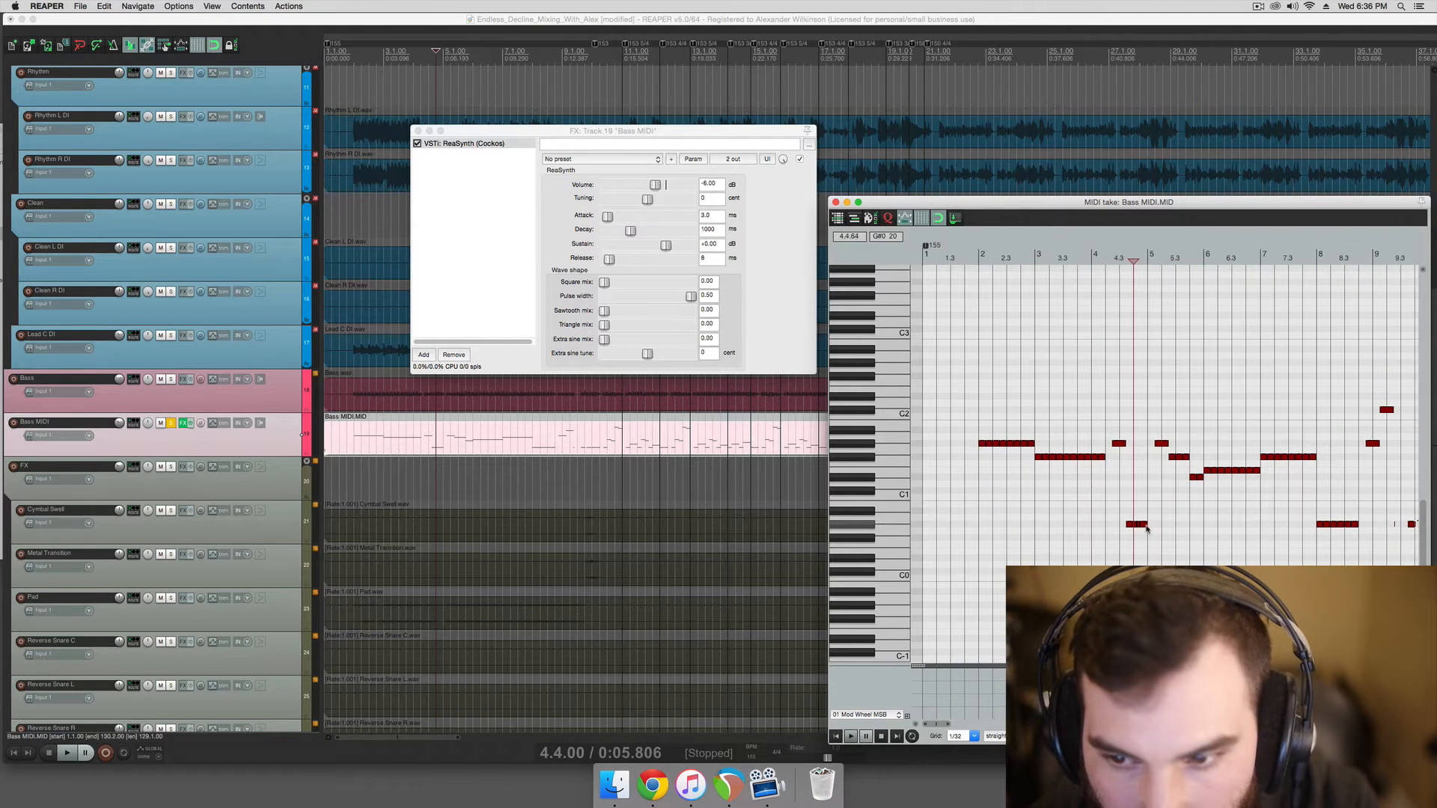
click(1143, 524)
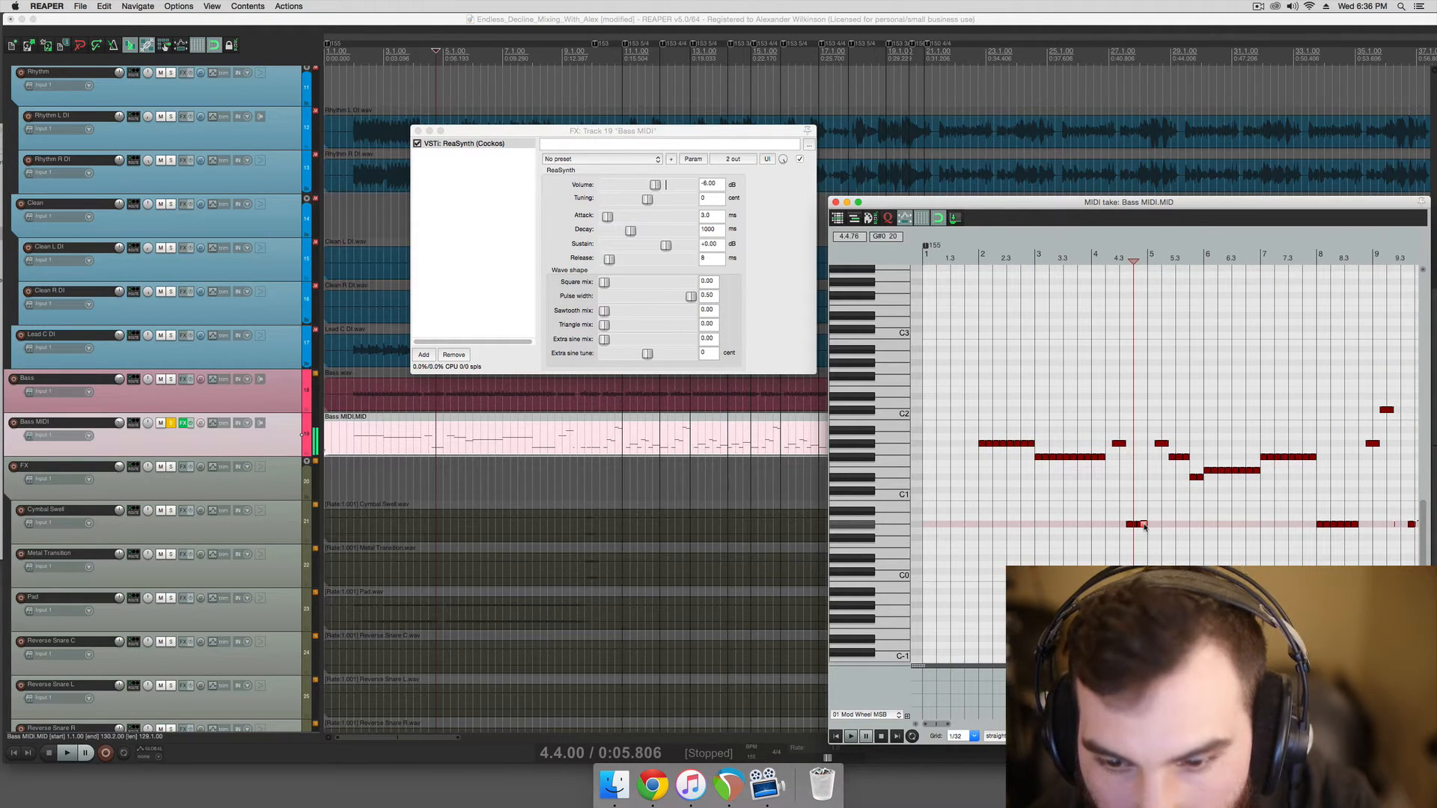
drag(1143, 203, 875, 161)
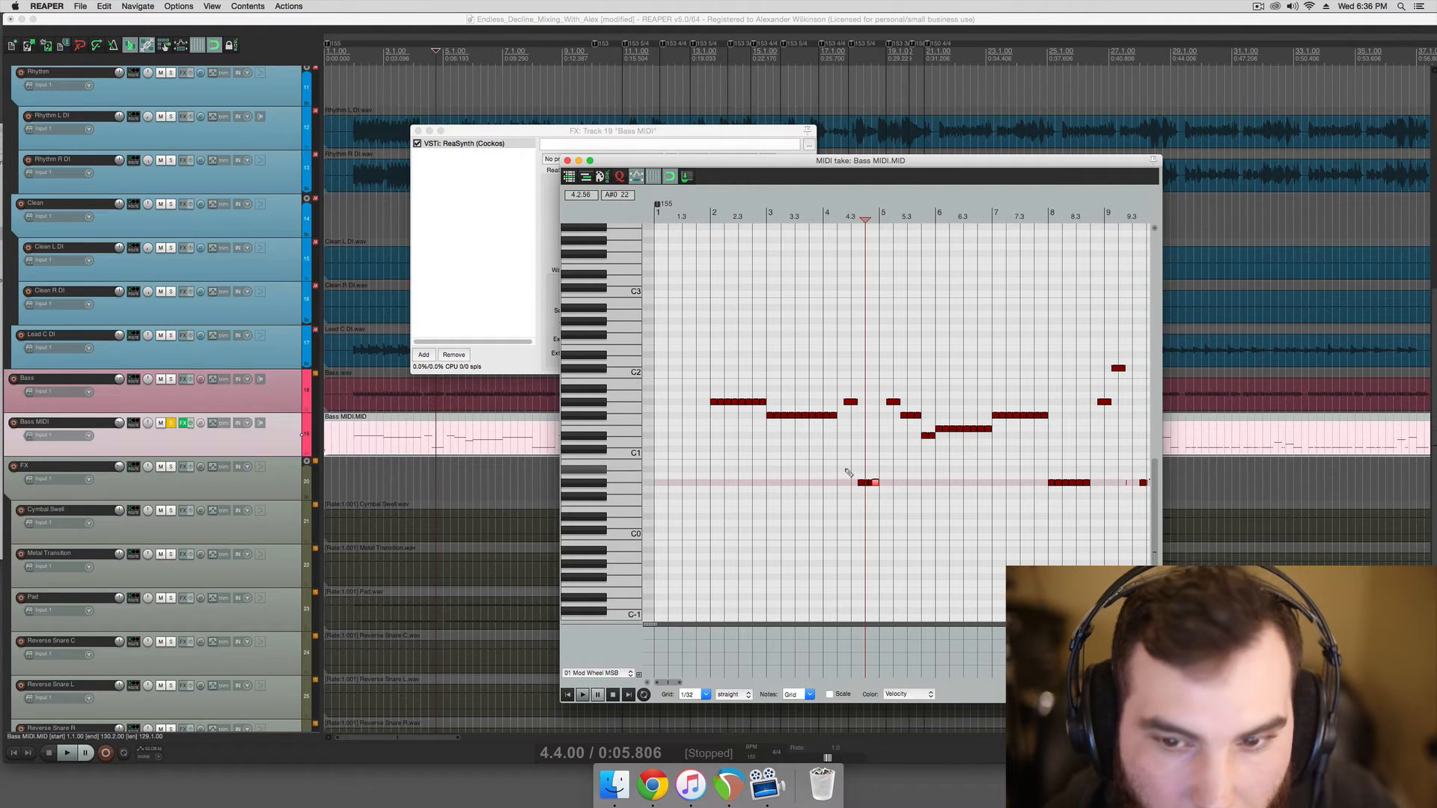
click(876, 485)
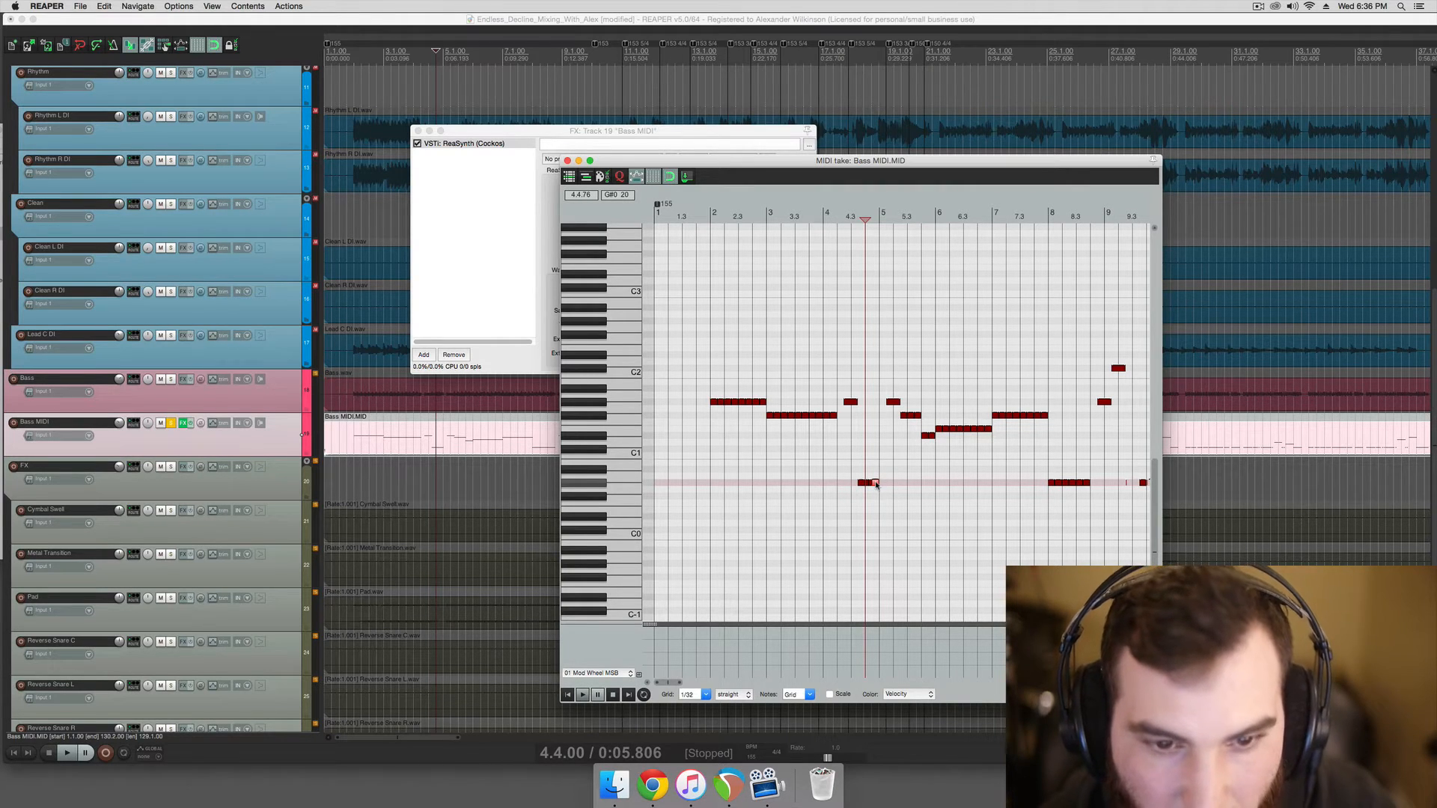
- Play the soloed Bass MIDI track from bar 3, then close the MIDI editor
click(405, 472)
click(391, 472)
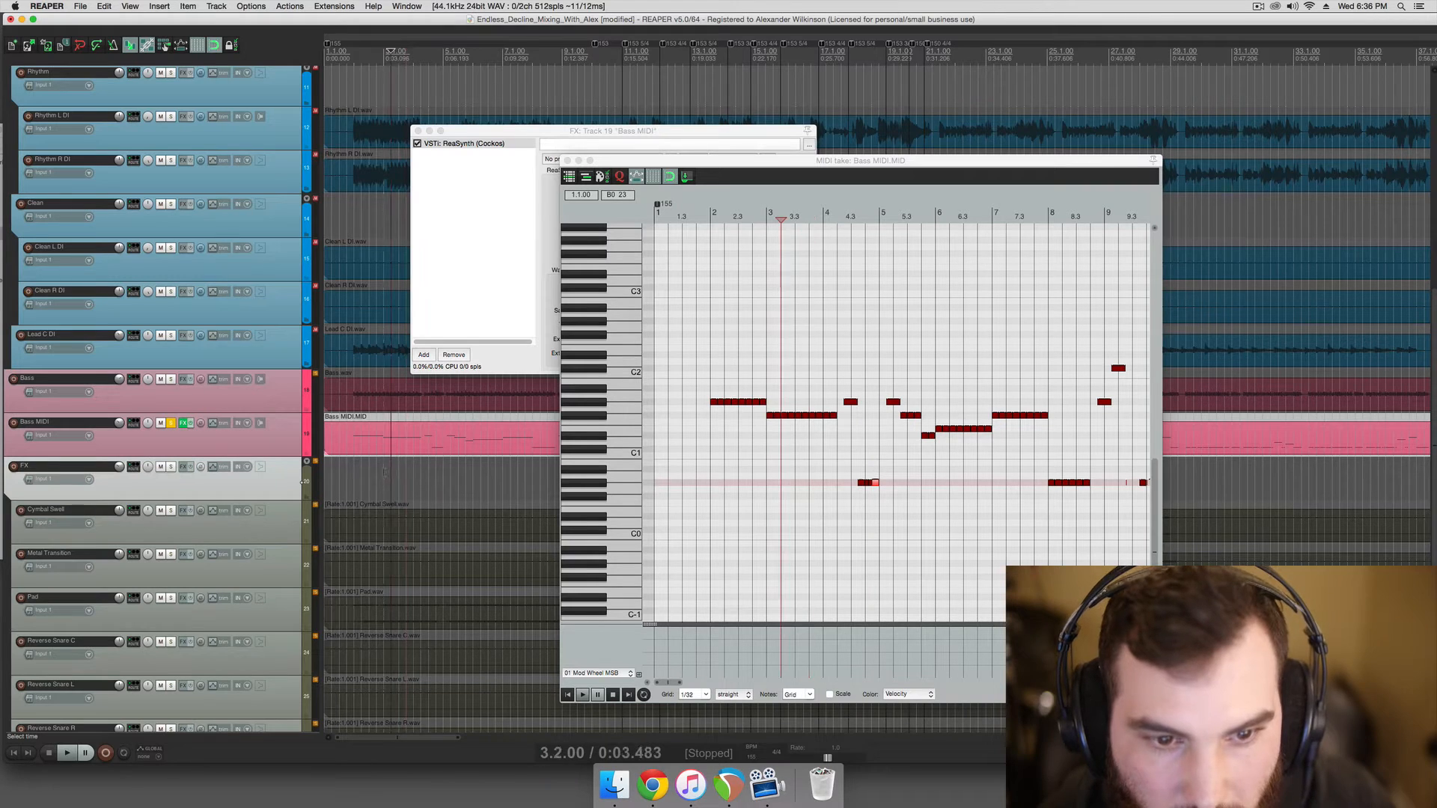
click(384, 472)
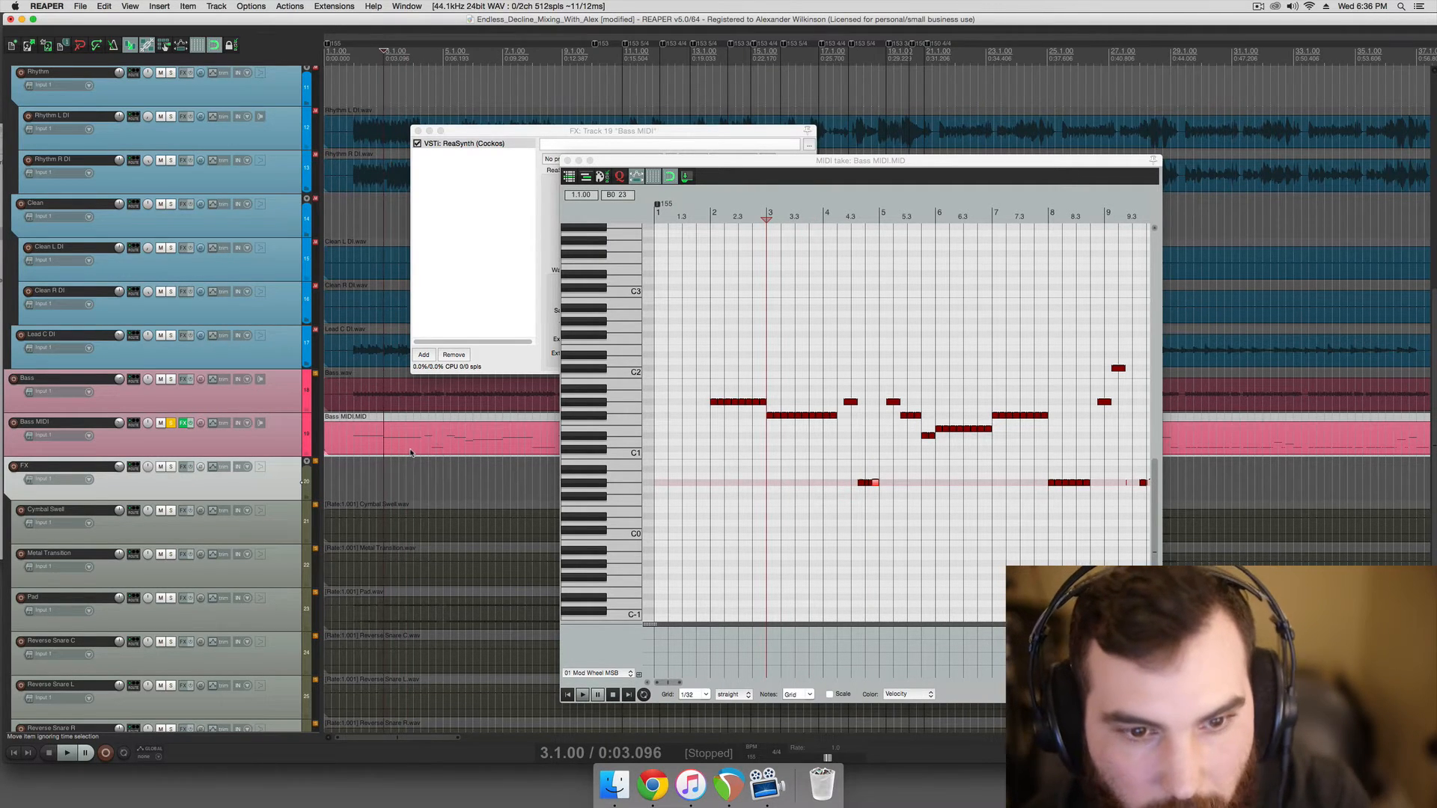
key(space)
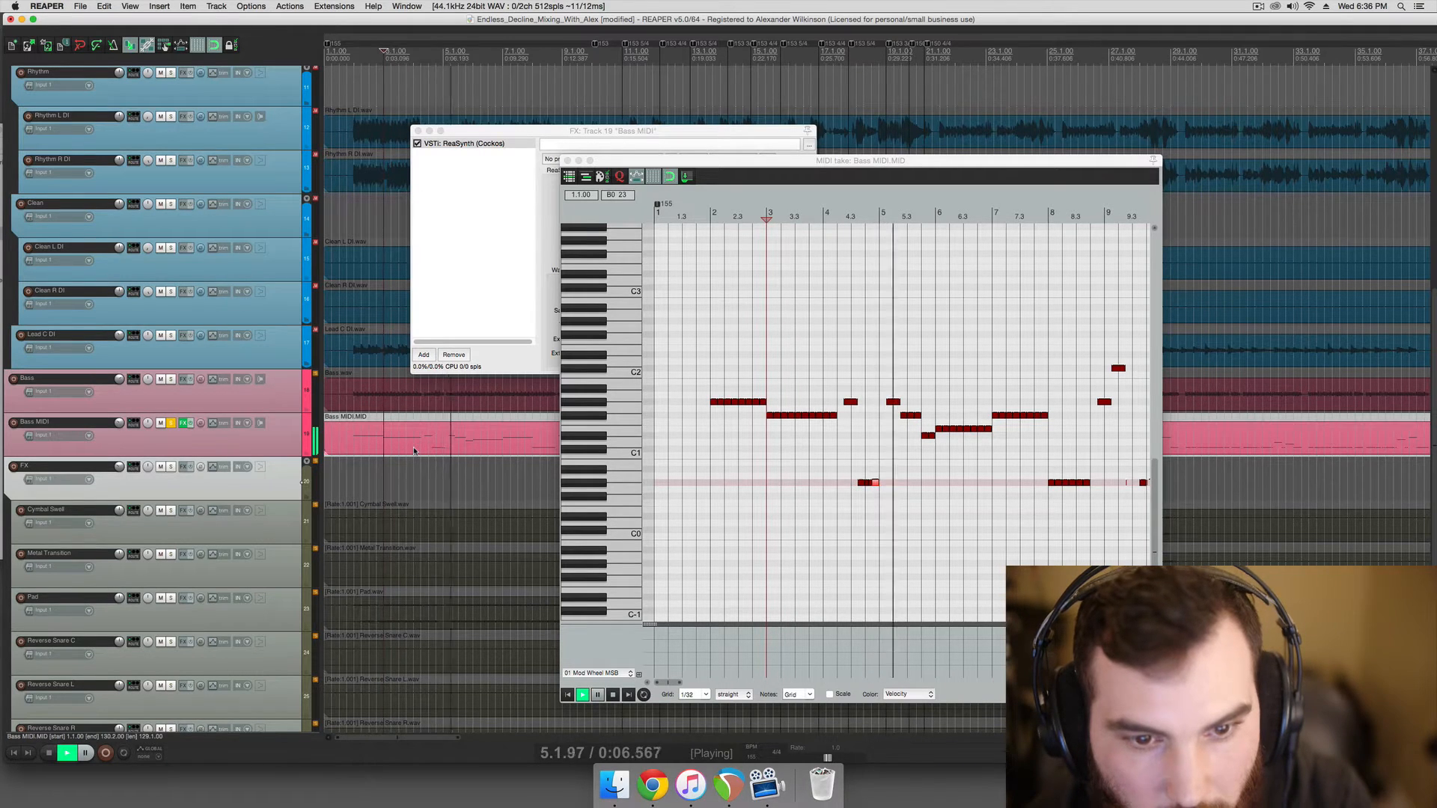
key(space)
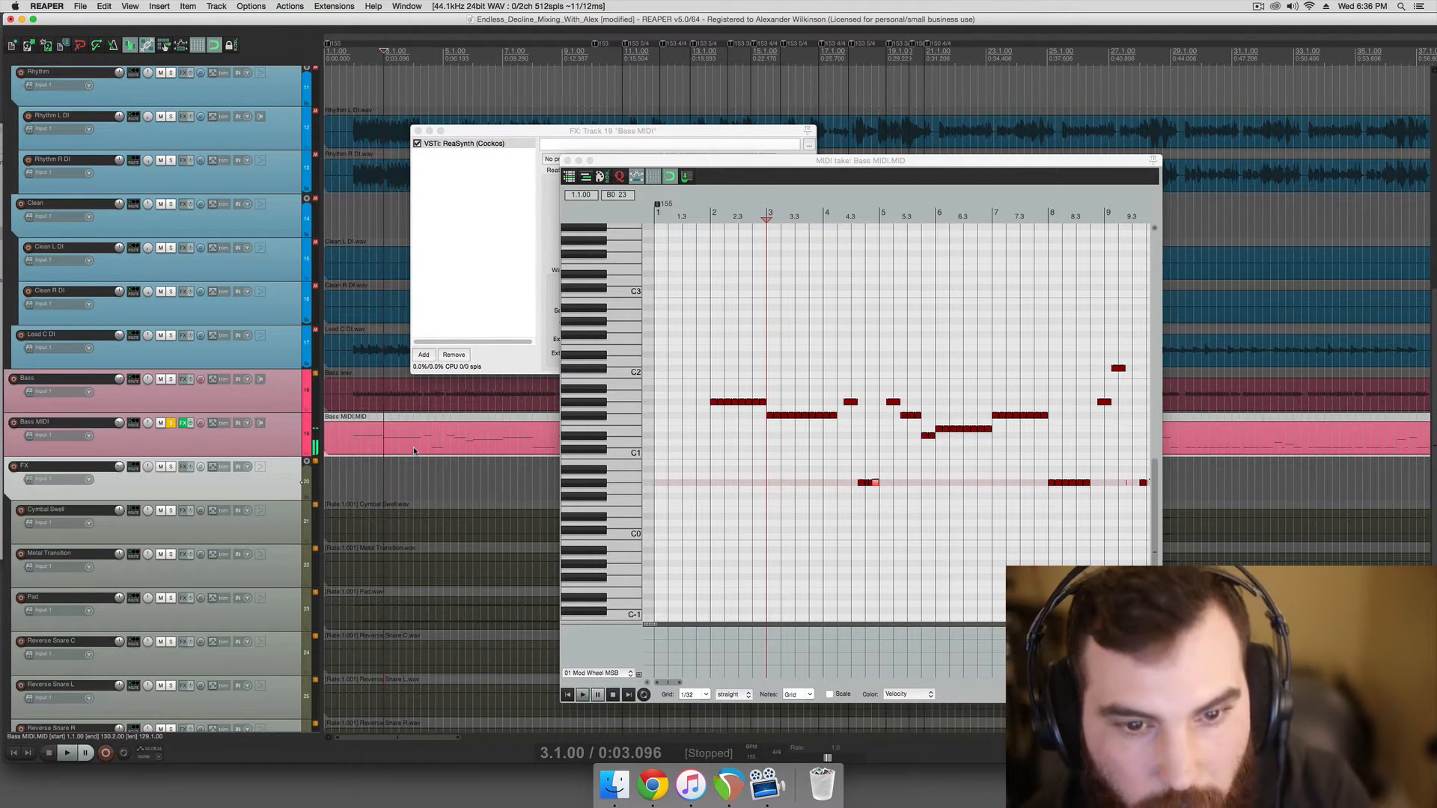
click(567, 161)
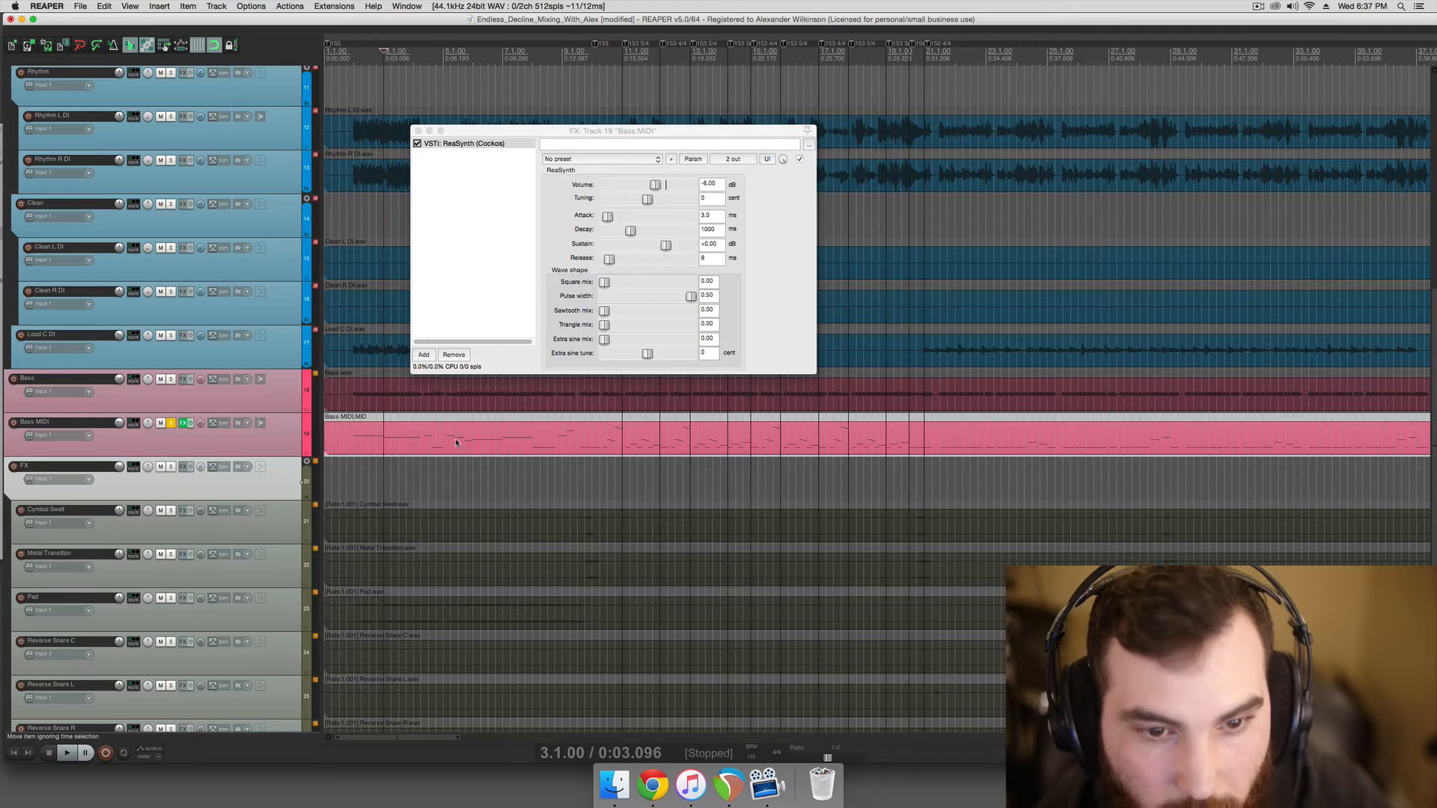
- Examine the note changes in bars 2 to 4 of the Bass MIDI item on the timeline
click(433, 447)
scroll(427, 447, down, 3)
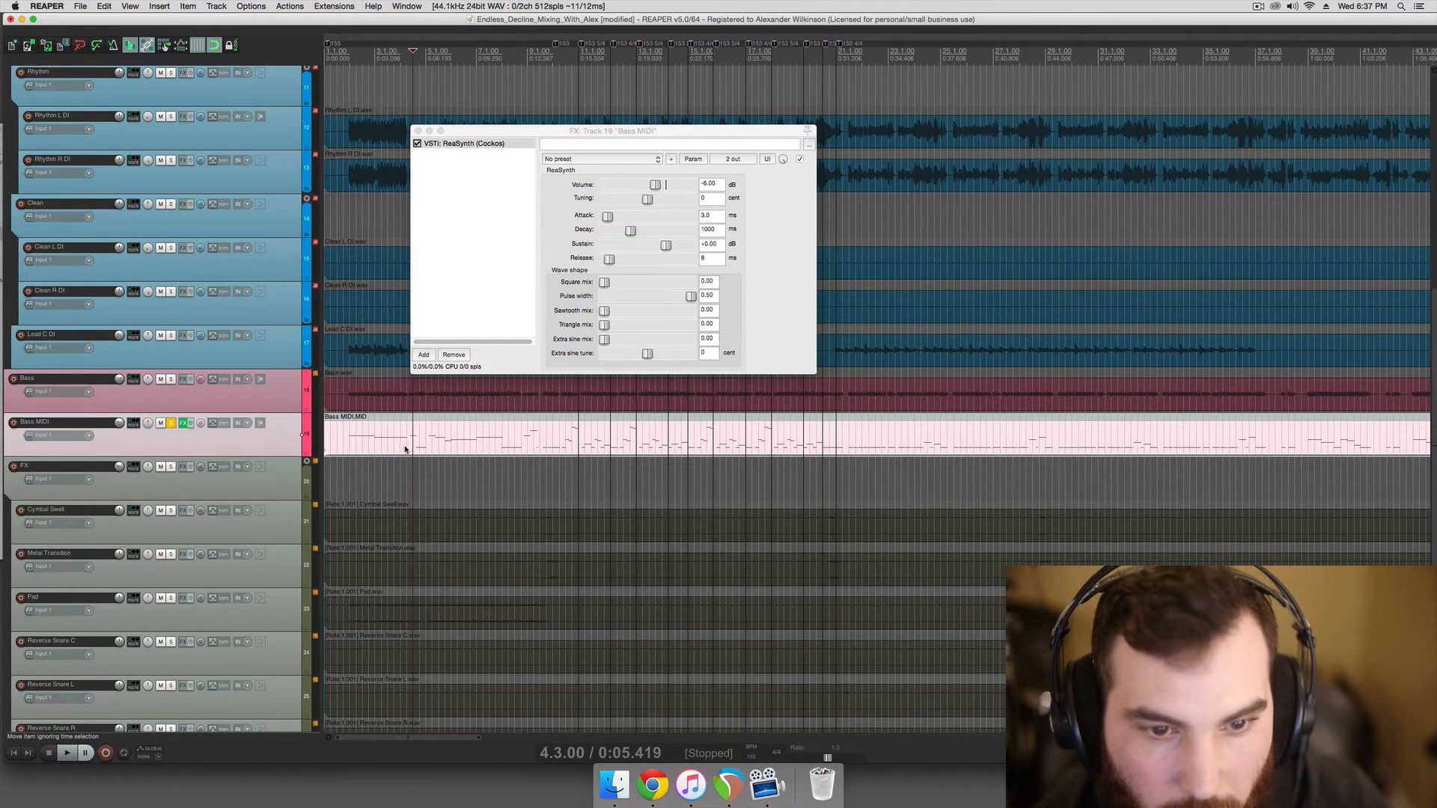
click(405, 449)
scroll(404, 449, up, 2)
scroll(405, 449, up, 1)
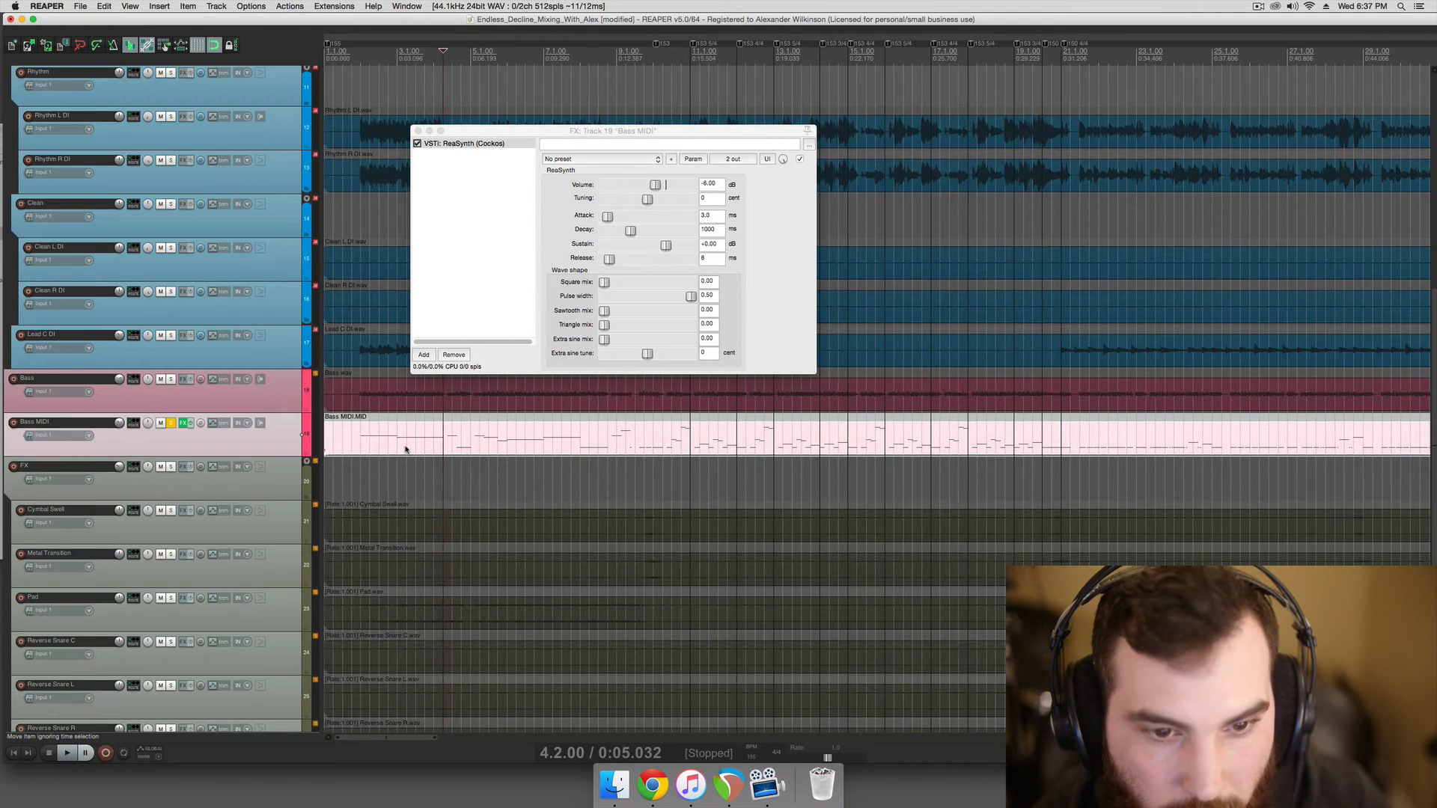
click(366, 450)
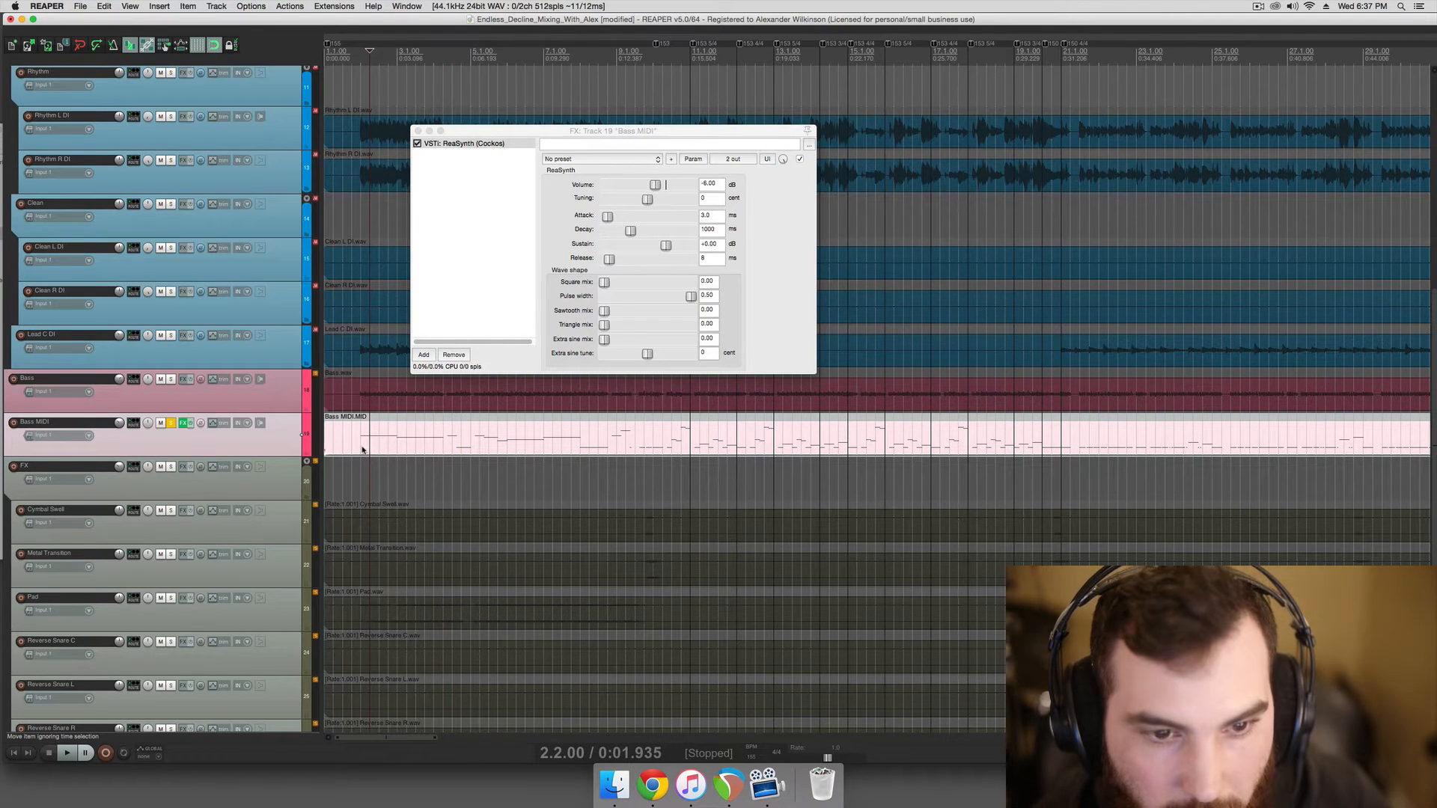
click(362, 450)
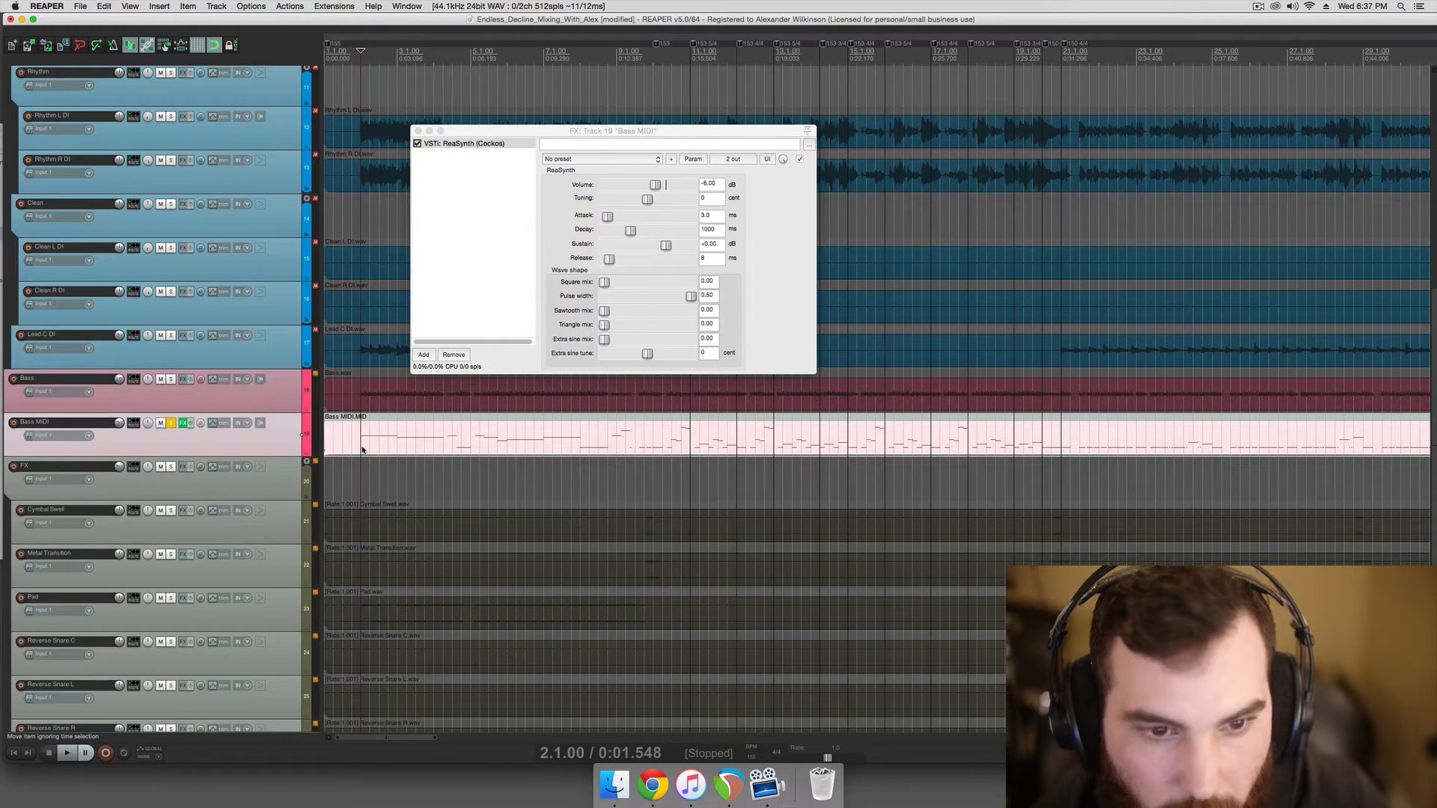
click(400, 436)
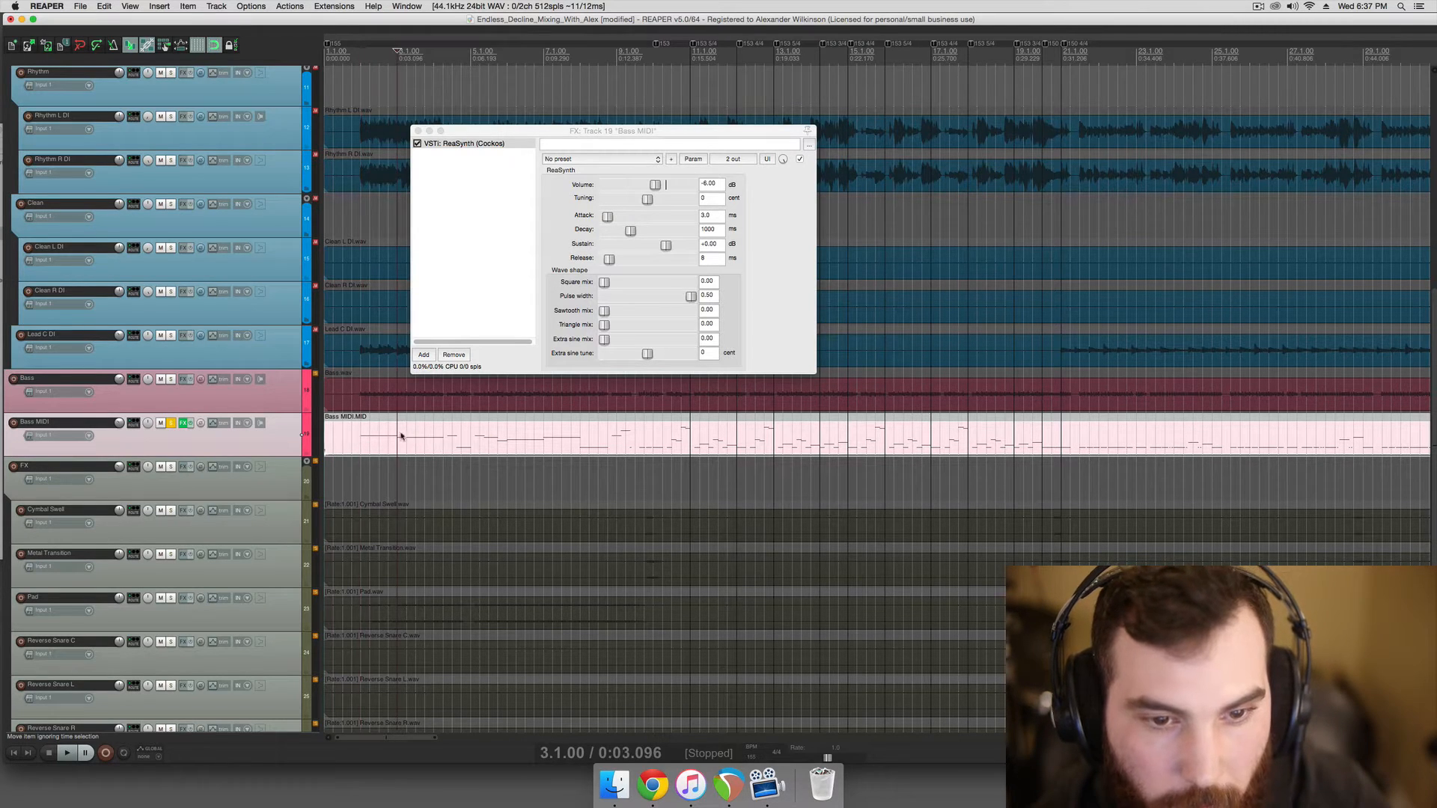
click(452, 446)
click(445, 447)
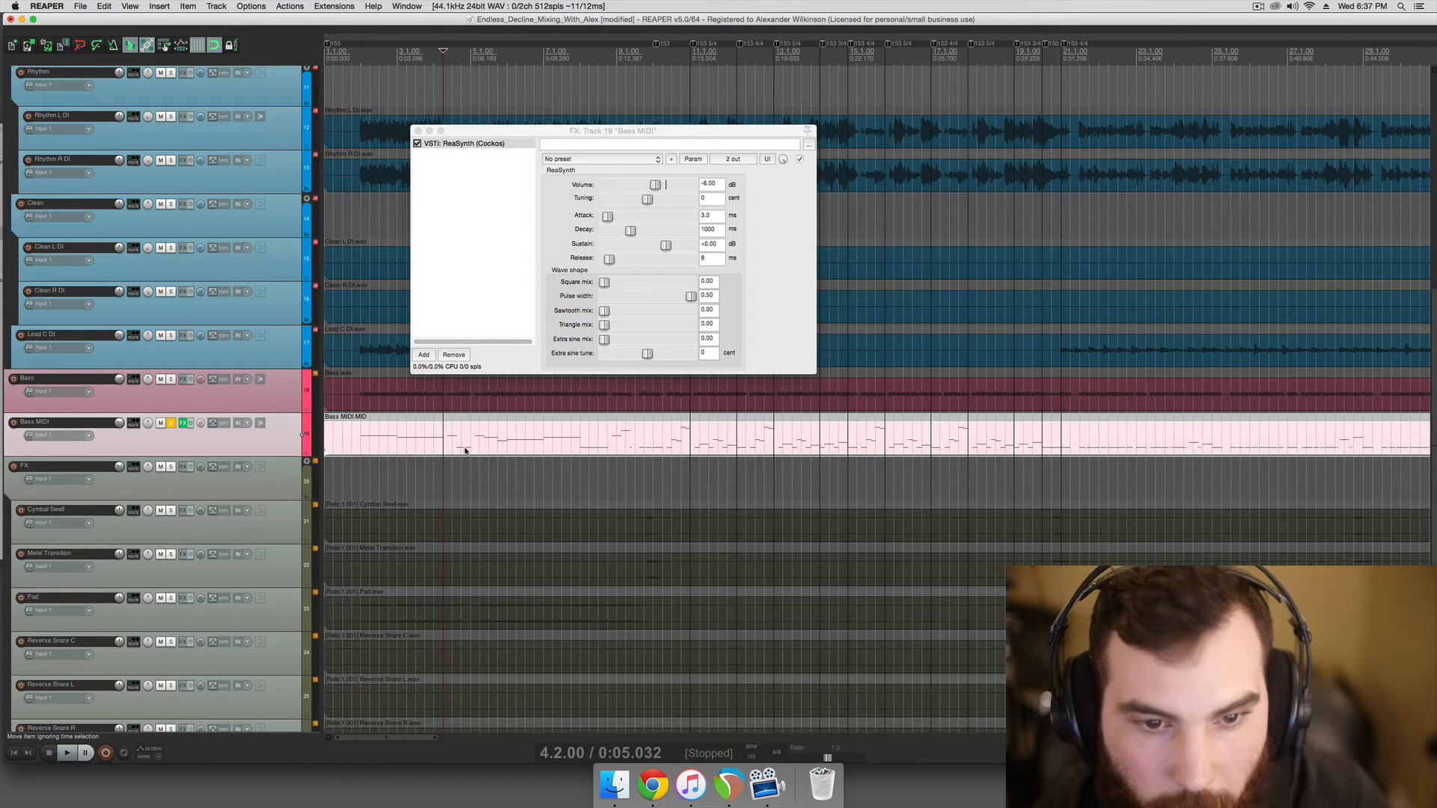
- Recheck the G#0 note at the end of bar 4 by reopening the Bass MIDI item in the MIDI editor
double_click(462, 450)
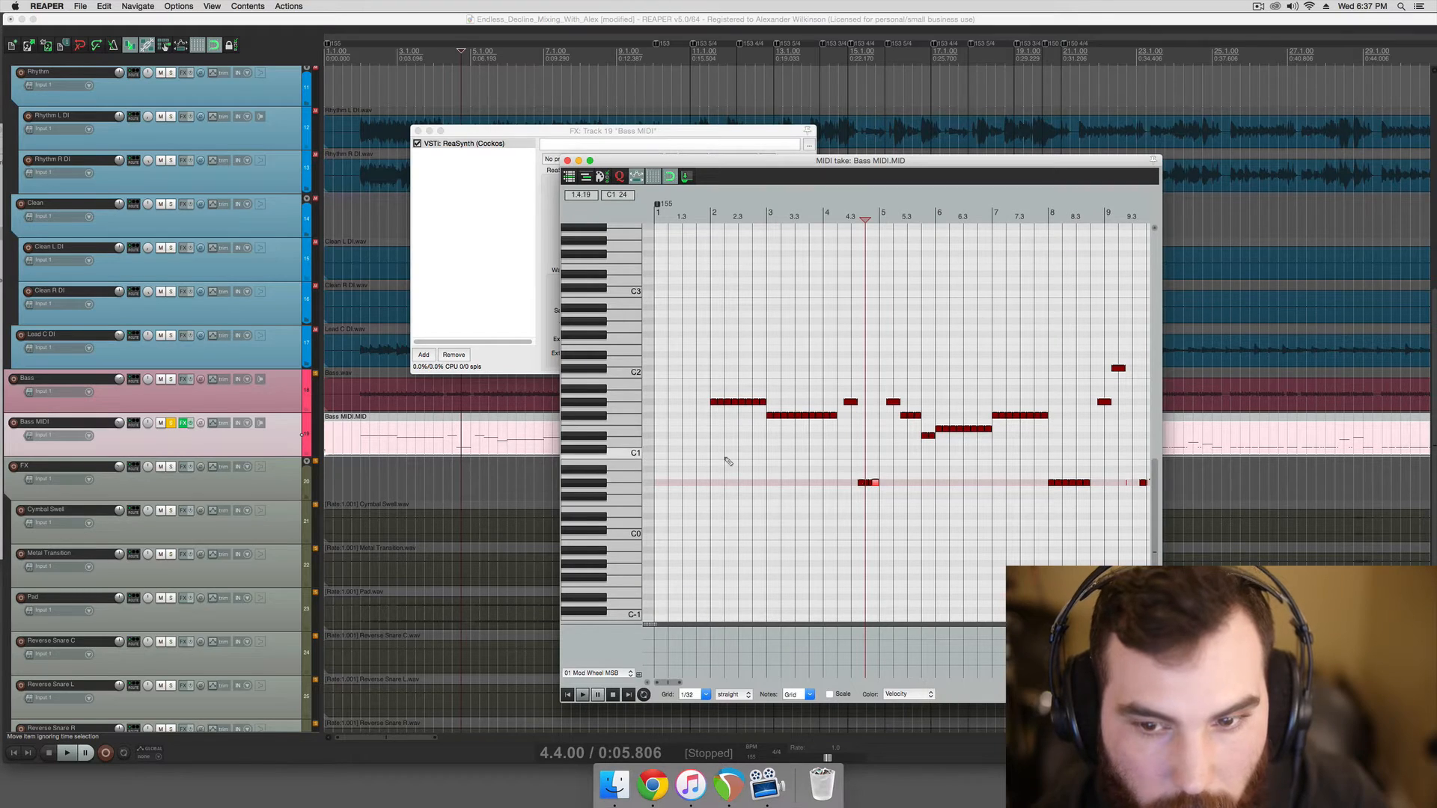
click(875, 486)
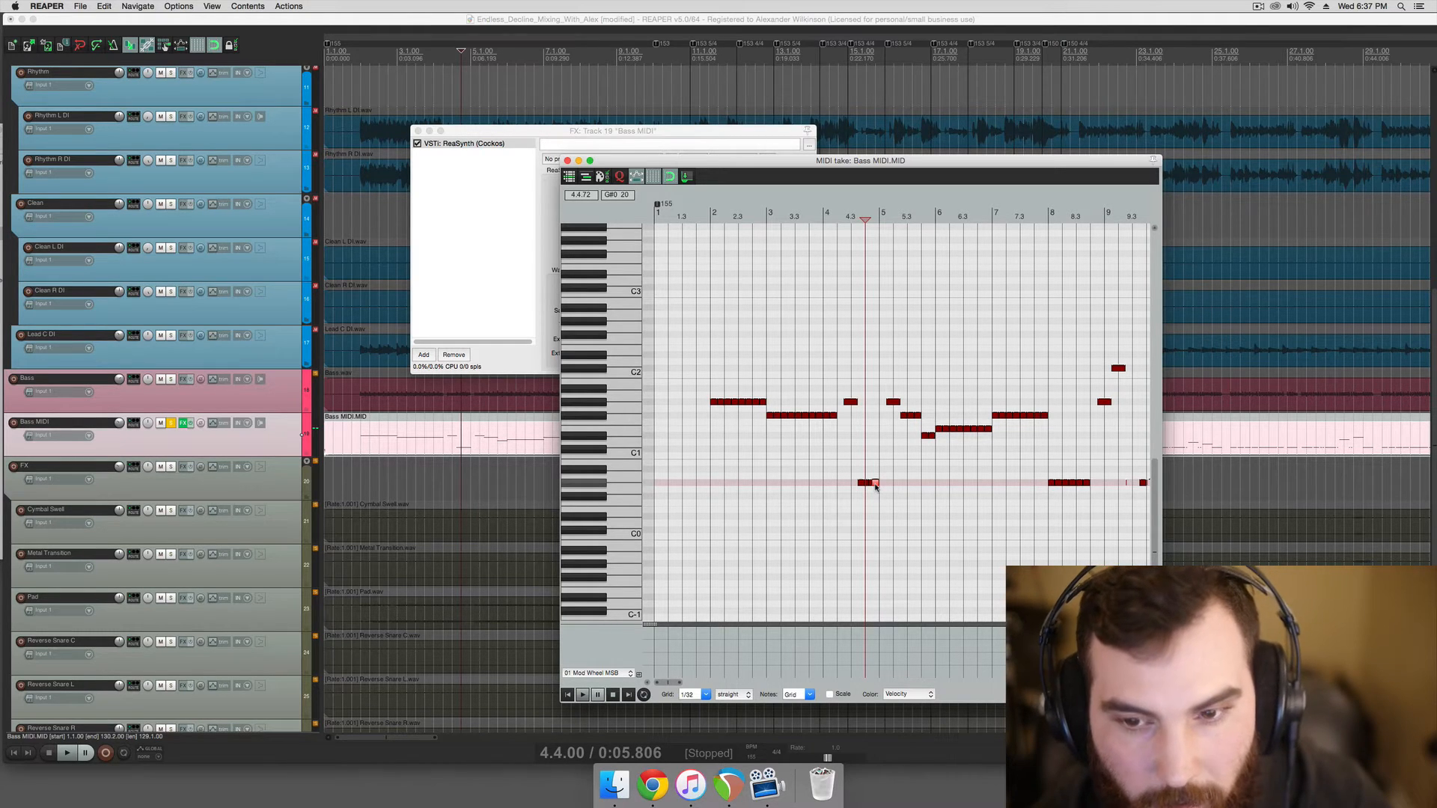
click(568, 160)
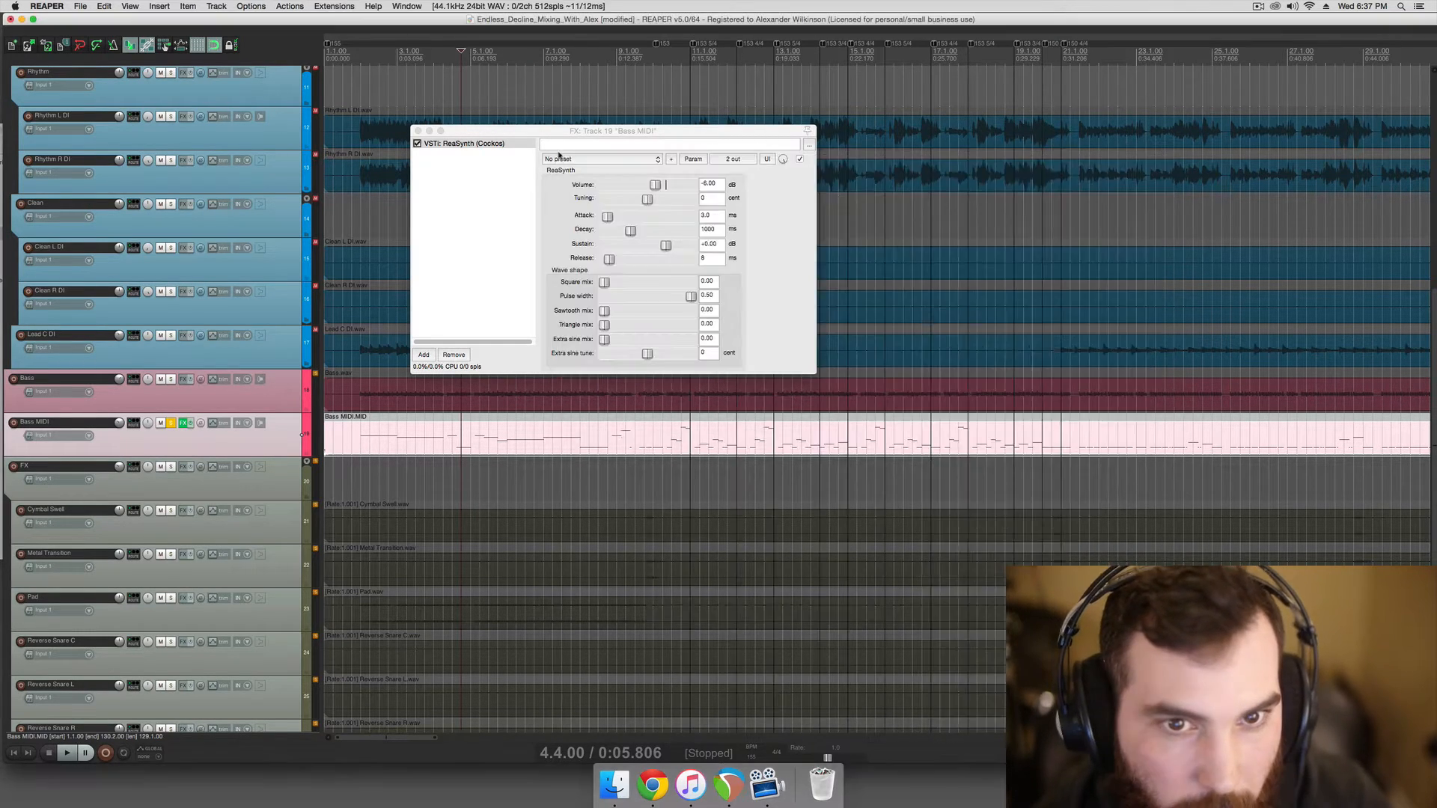
- Remove ReaSynth from the Bass MIDI track and delete the whole track
drag(536, 131, 768, 146)
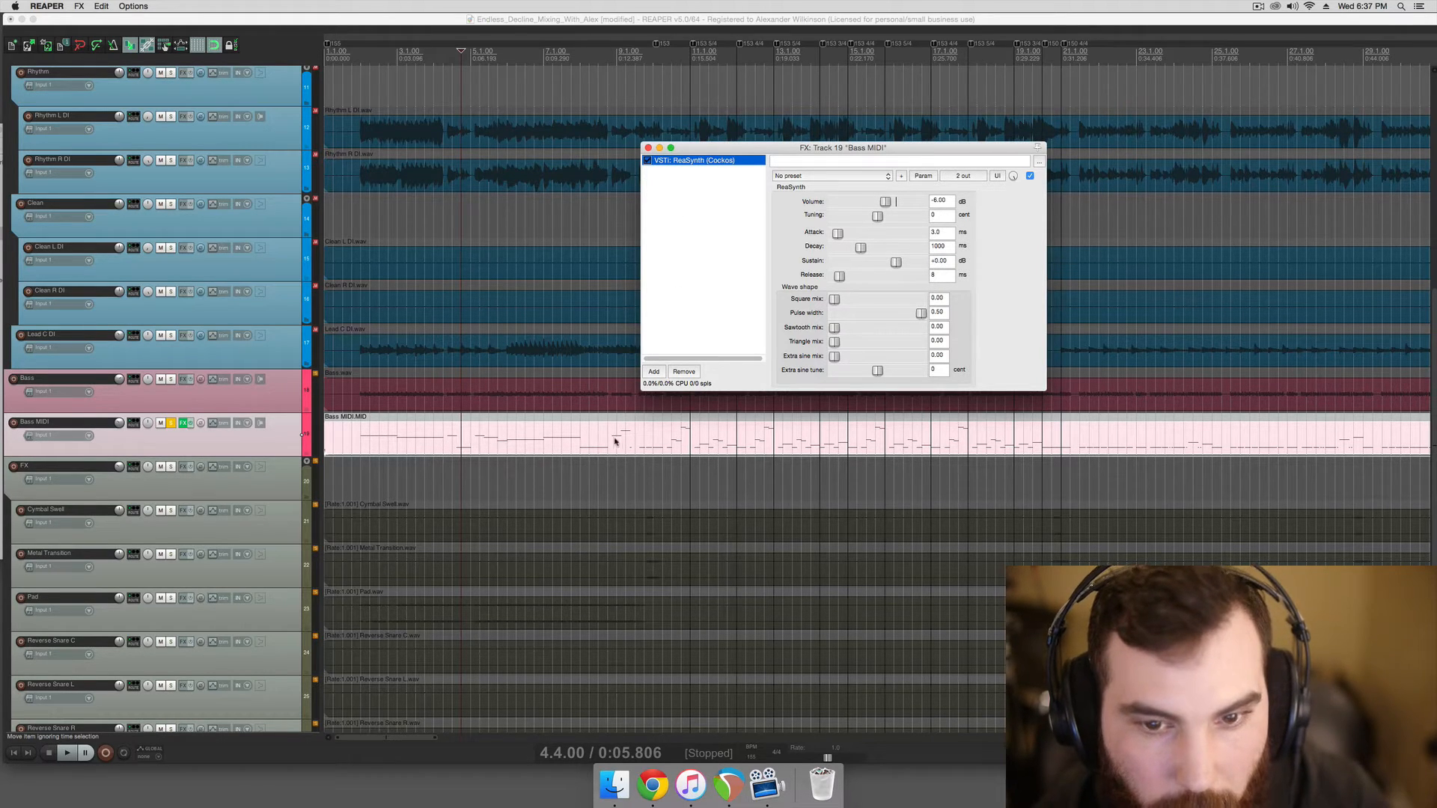
click(683, 372)
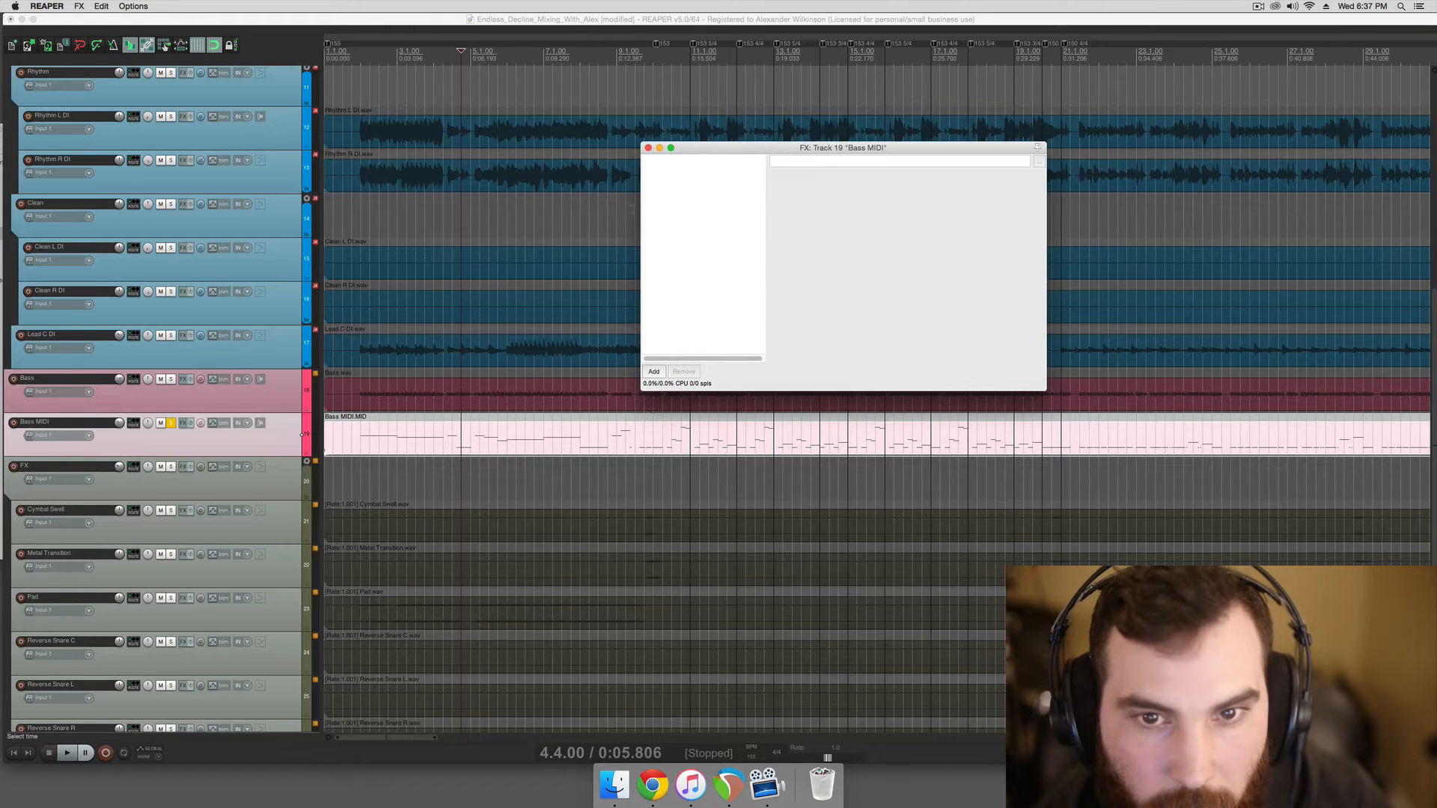
click(649, 147)
right_click(289, 432)
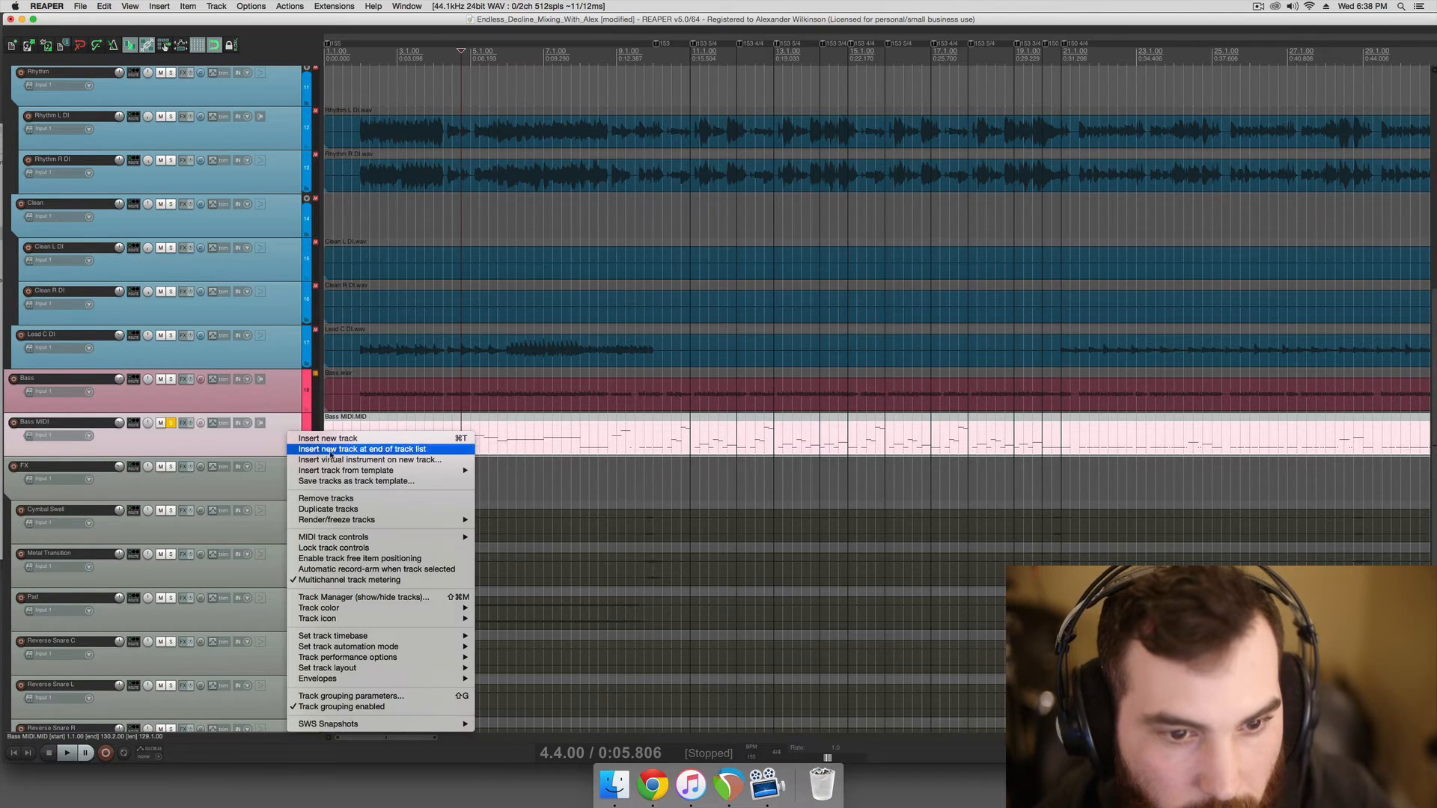
click(333, 499)
- Play the project briefly from 1.4.00 and select the recorded Bass track
click(345, 420)
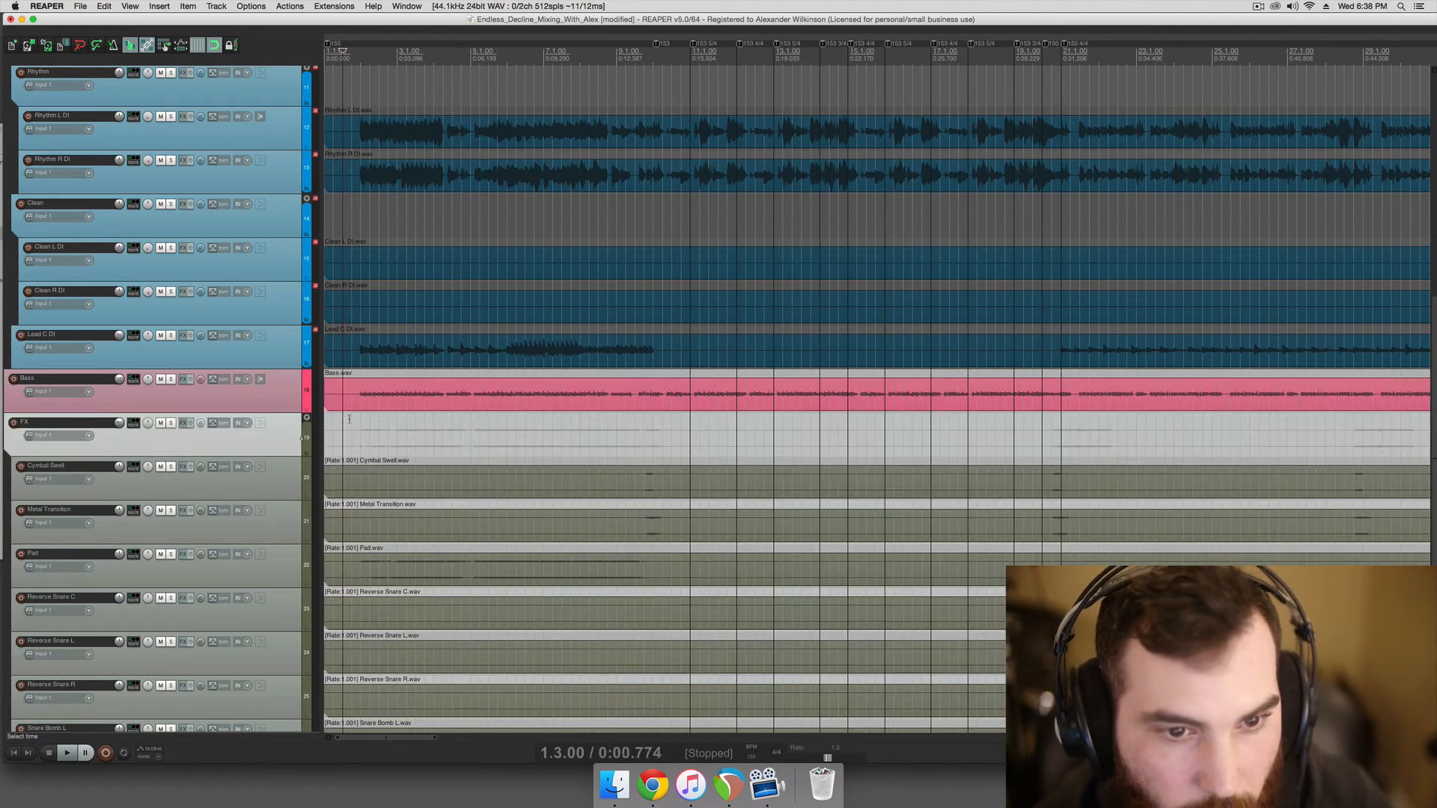
click(355, 421)
key(space)
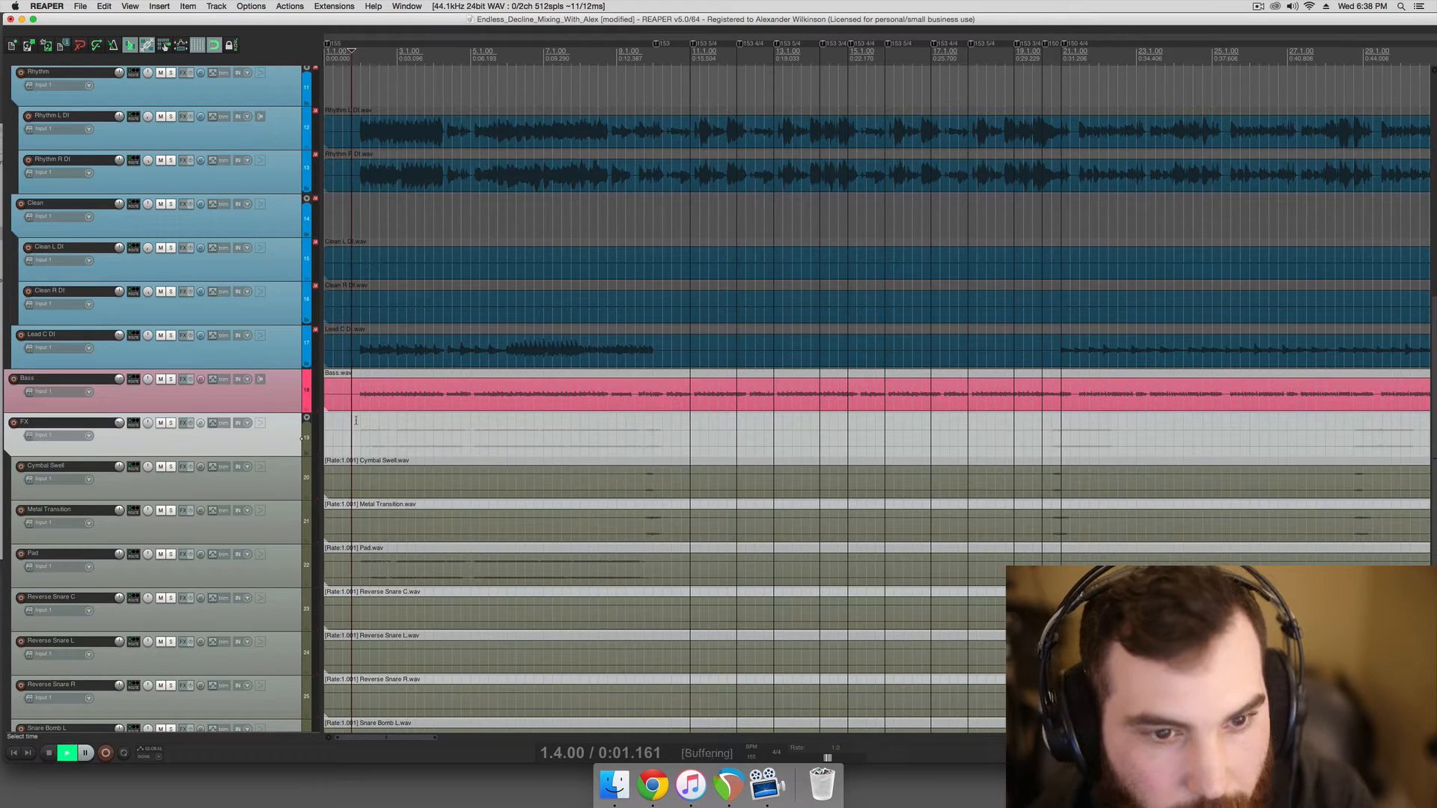
key(space)
click(281, 401)
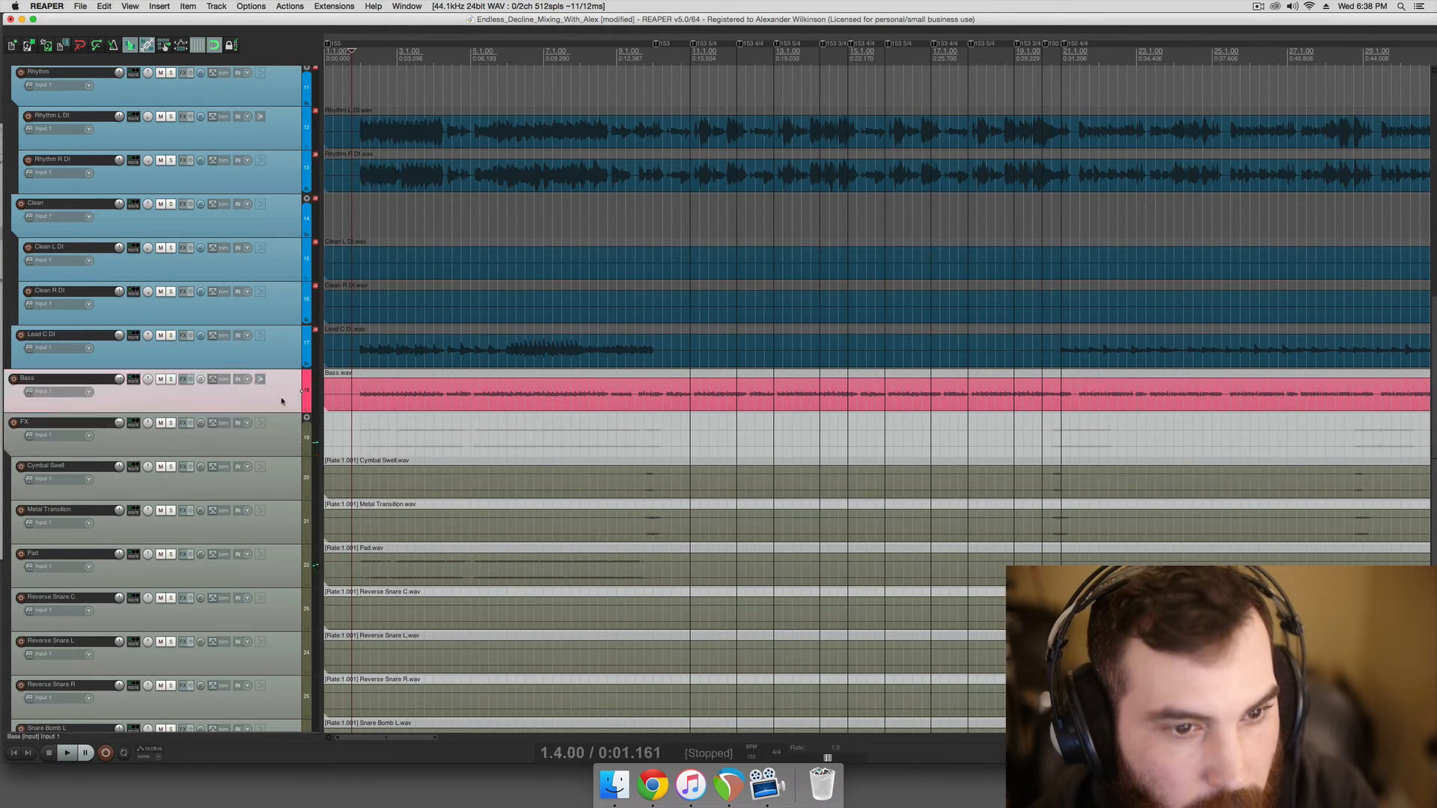
- Insert two new empty tracks directly below the Bass track and reselect the Bass track
key(super+t)
key(super+t)
click(273, 416)
click(250, 402)
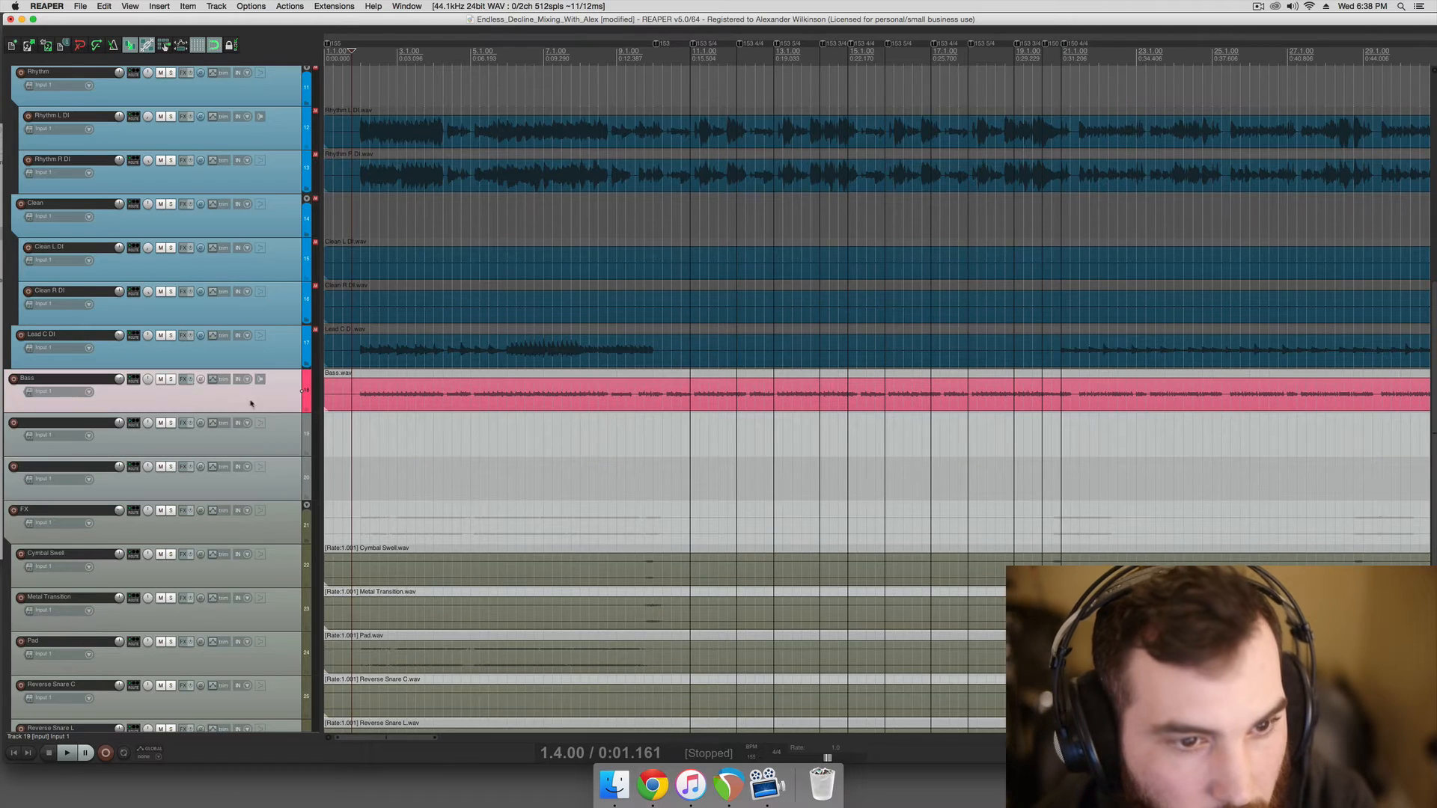
- Search the available effects for a "split" plug-in for the Bass track
click(185, 379)
text(split)
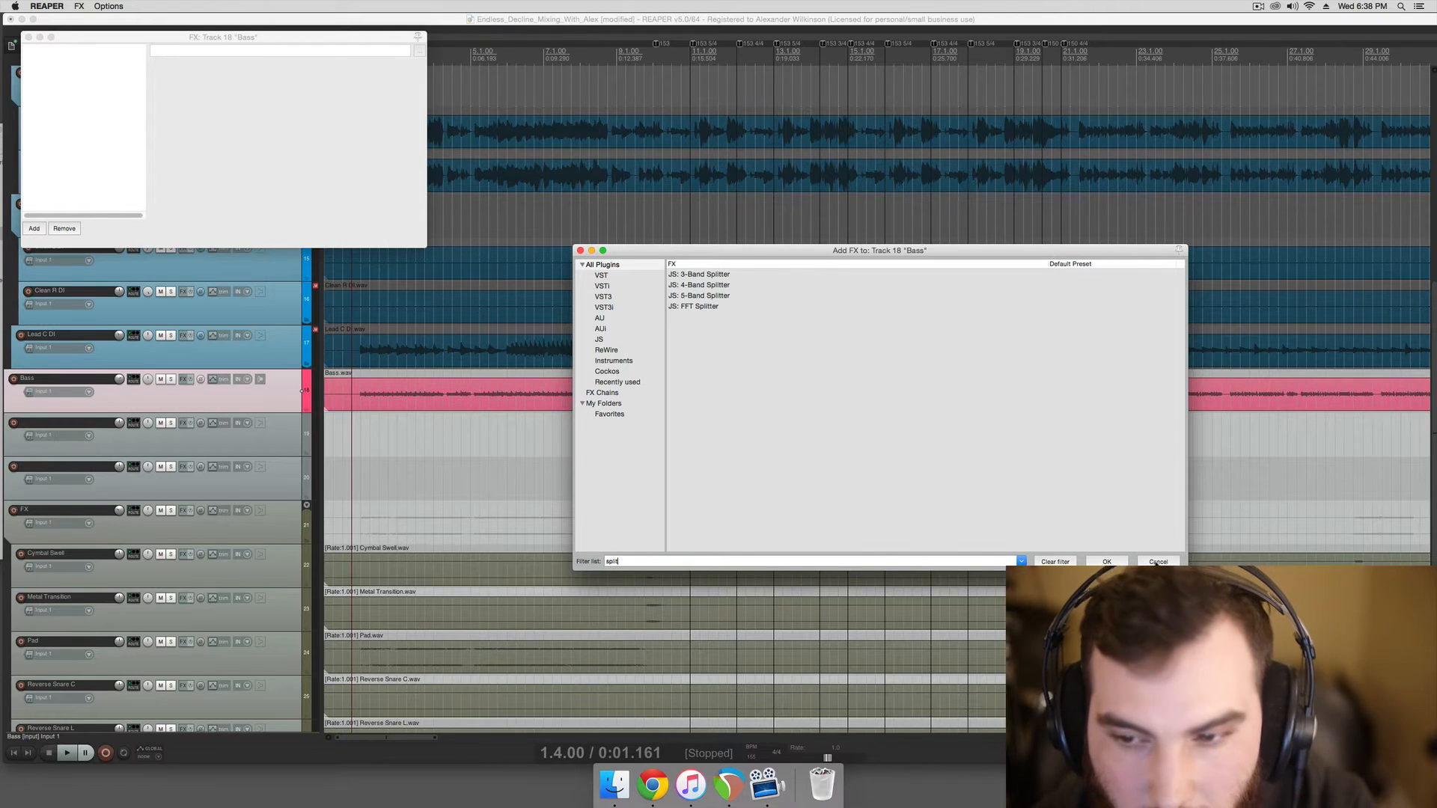
key(Escape)
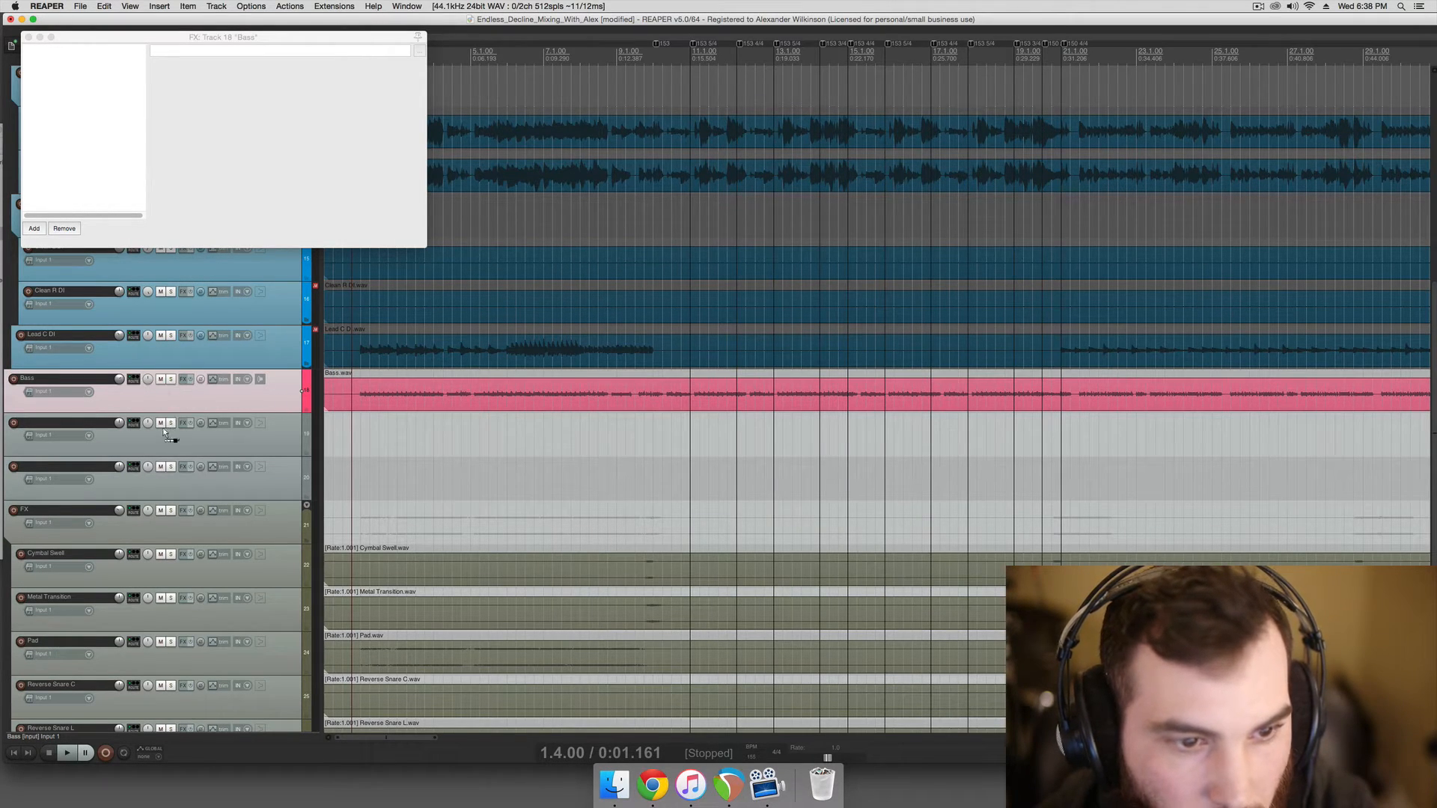
- Create sends from the Bass track to both new tracks beneath it and check them in Bass's routing
drag(163, 428, 152, 439)
drag(133, 380, 129, 483)
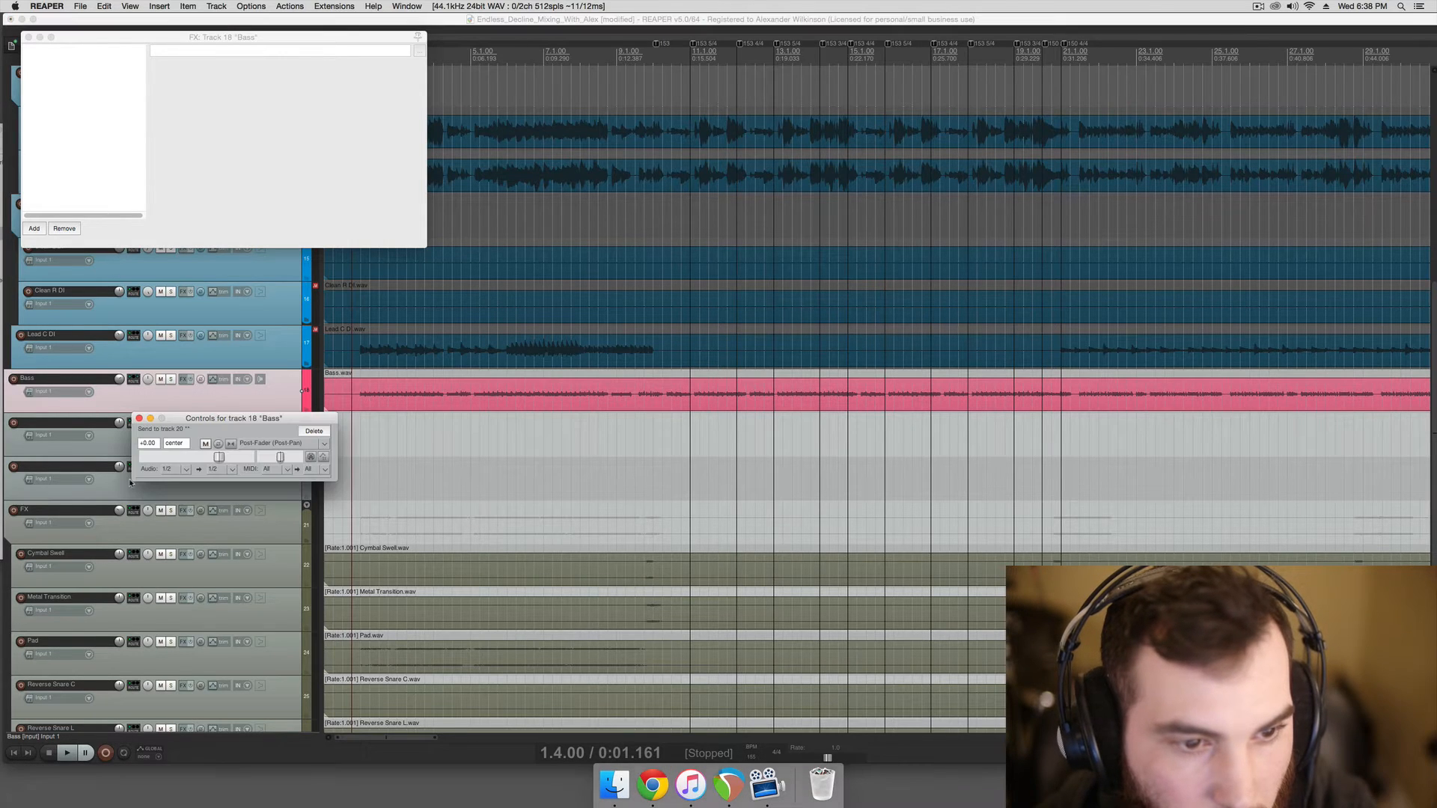
click(139, 419)
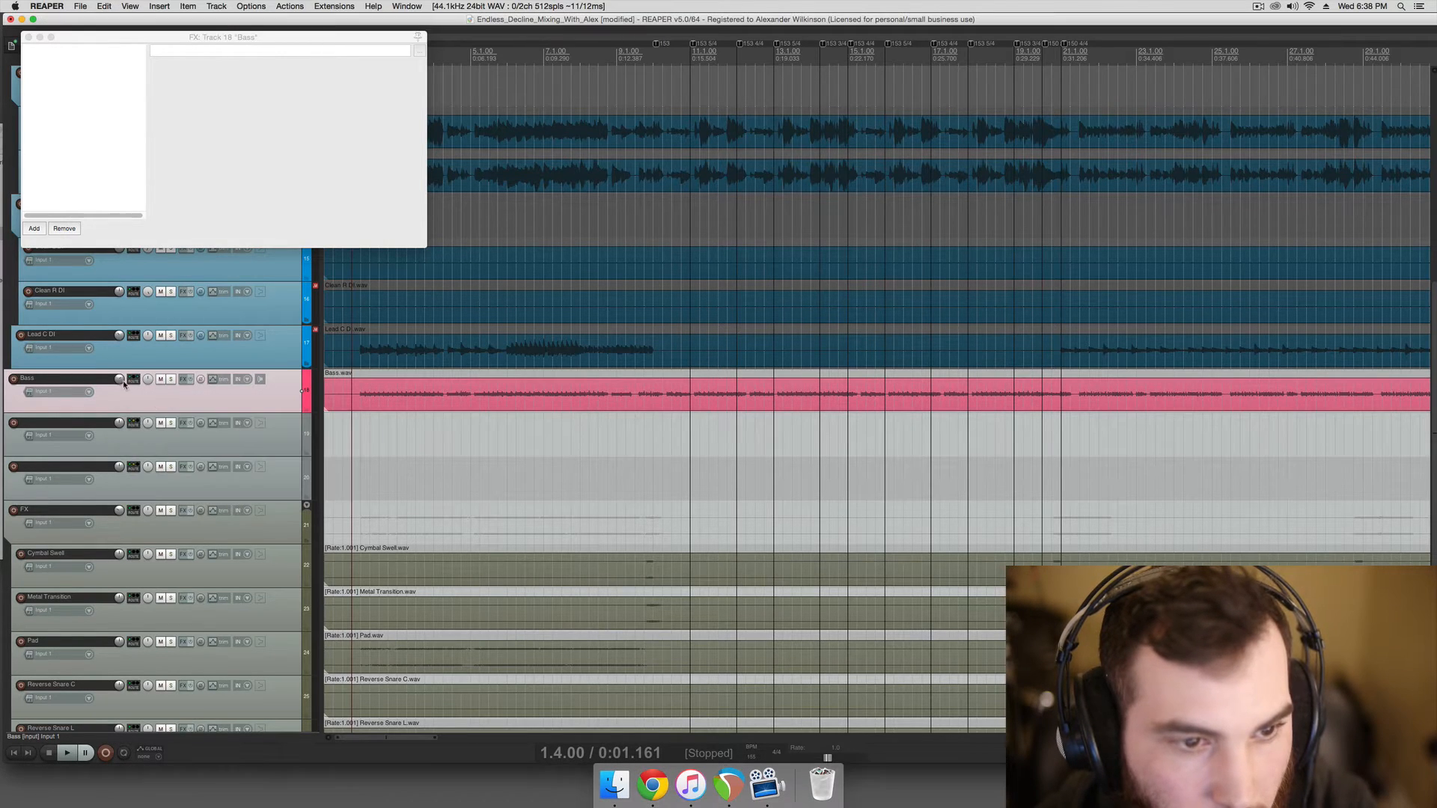
click(136, 379)
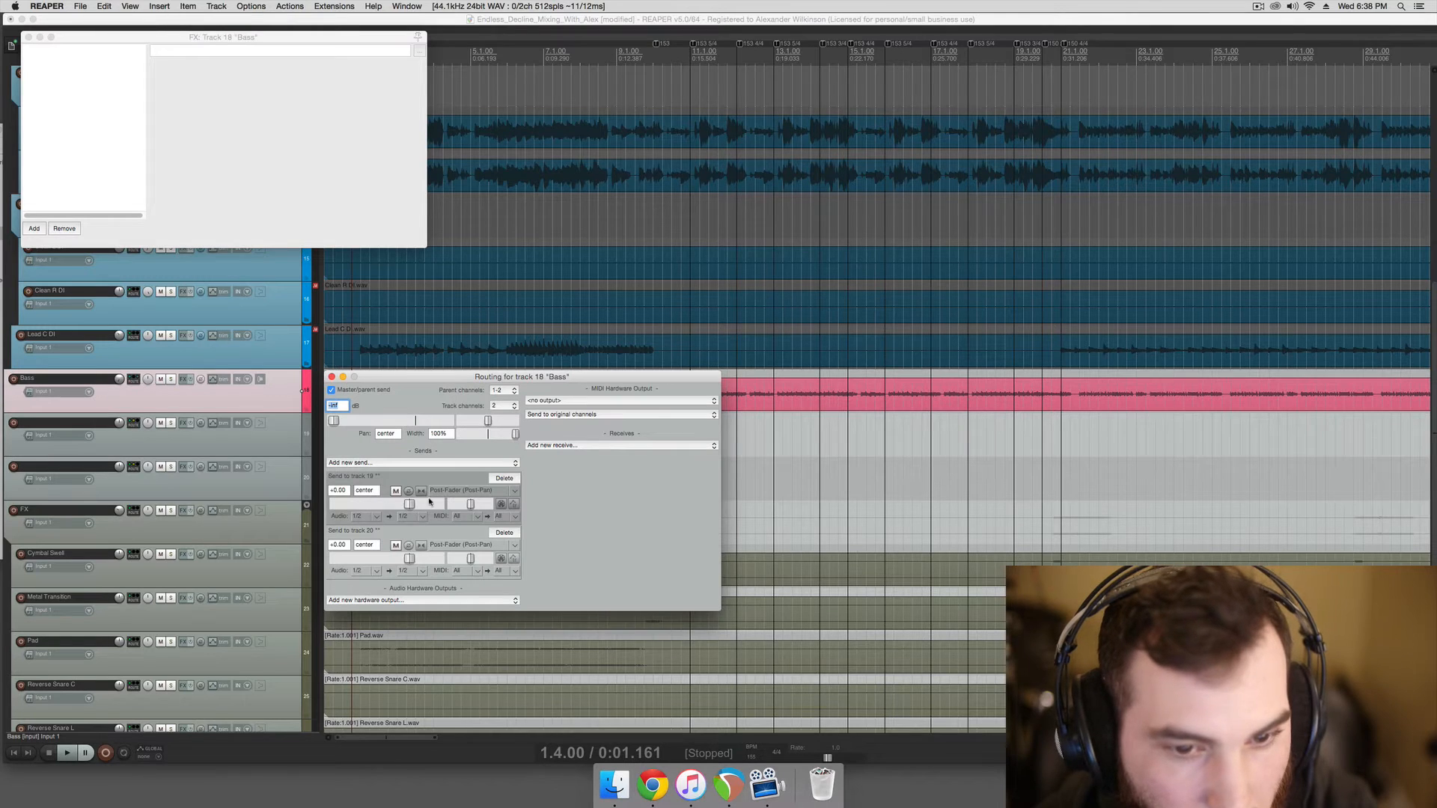
- Name the two new tracks below Bass "Bass Low" and "Bass Grit", in that order
double_click(89, 425)
text(Bass)
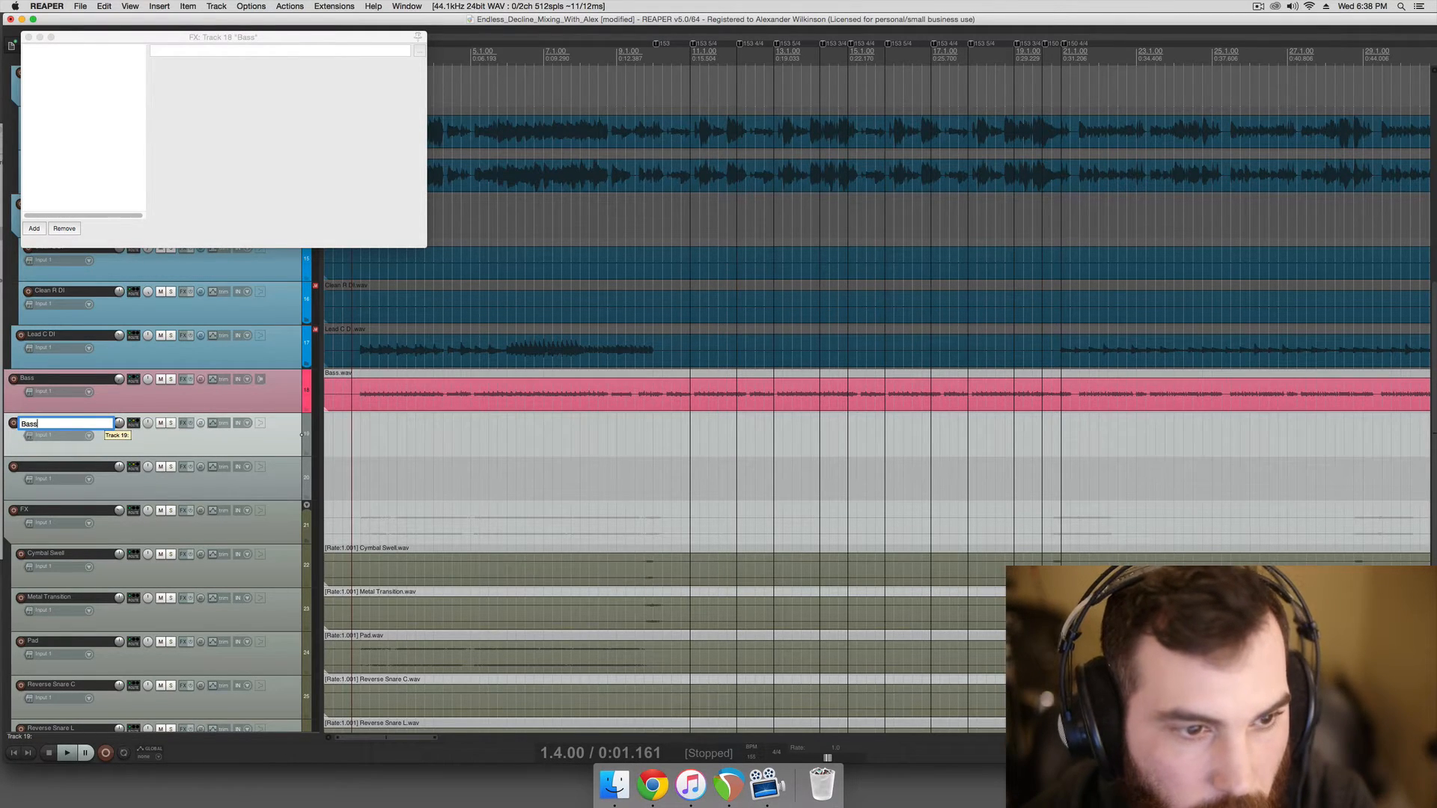
text( Low)
key(Return)
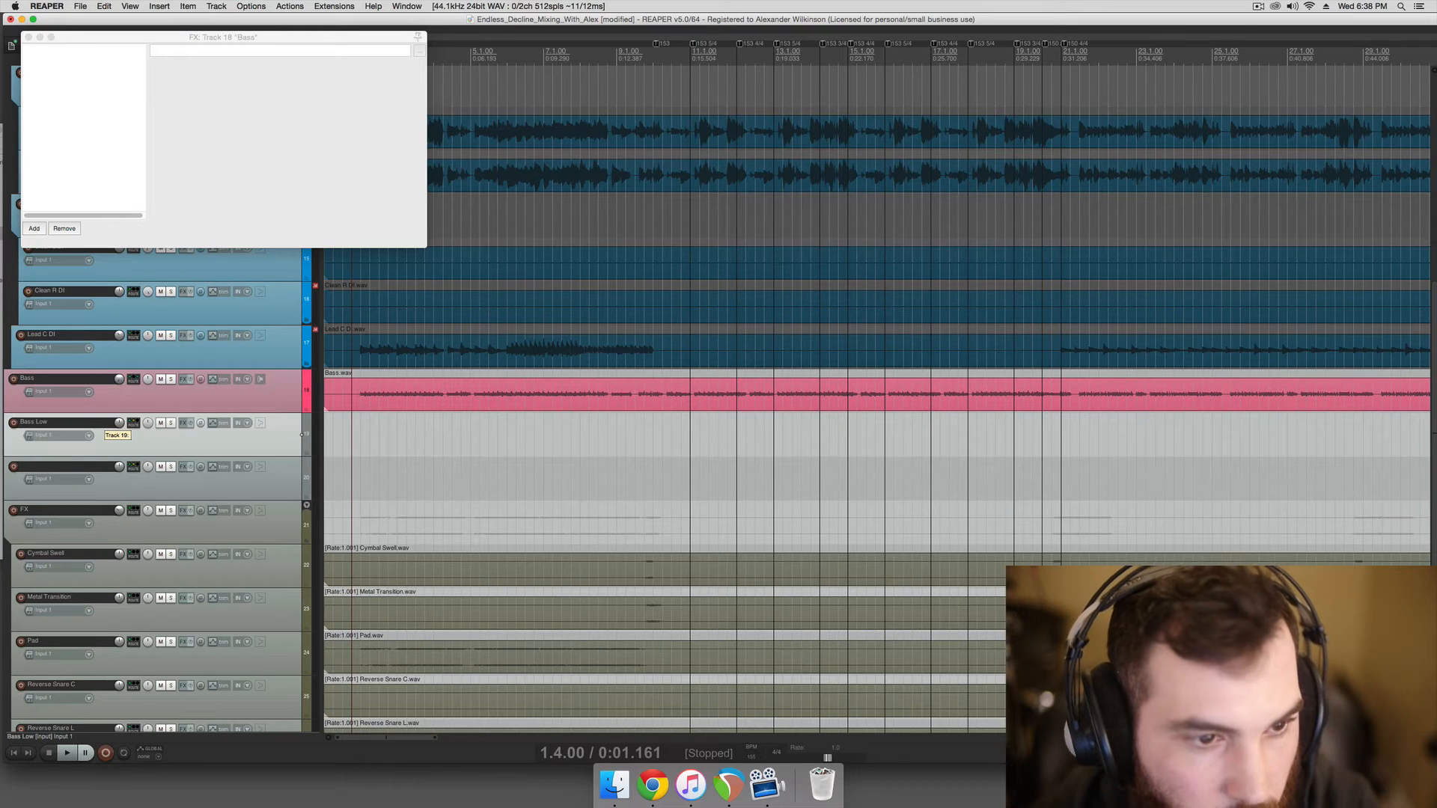
double_click(88, 469)
text(Bass)
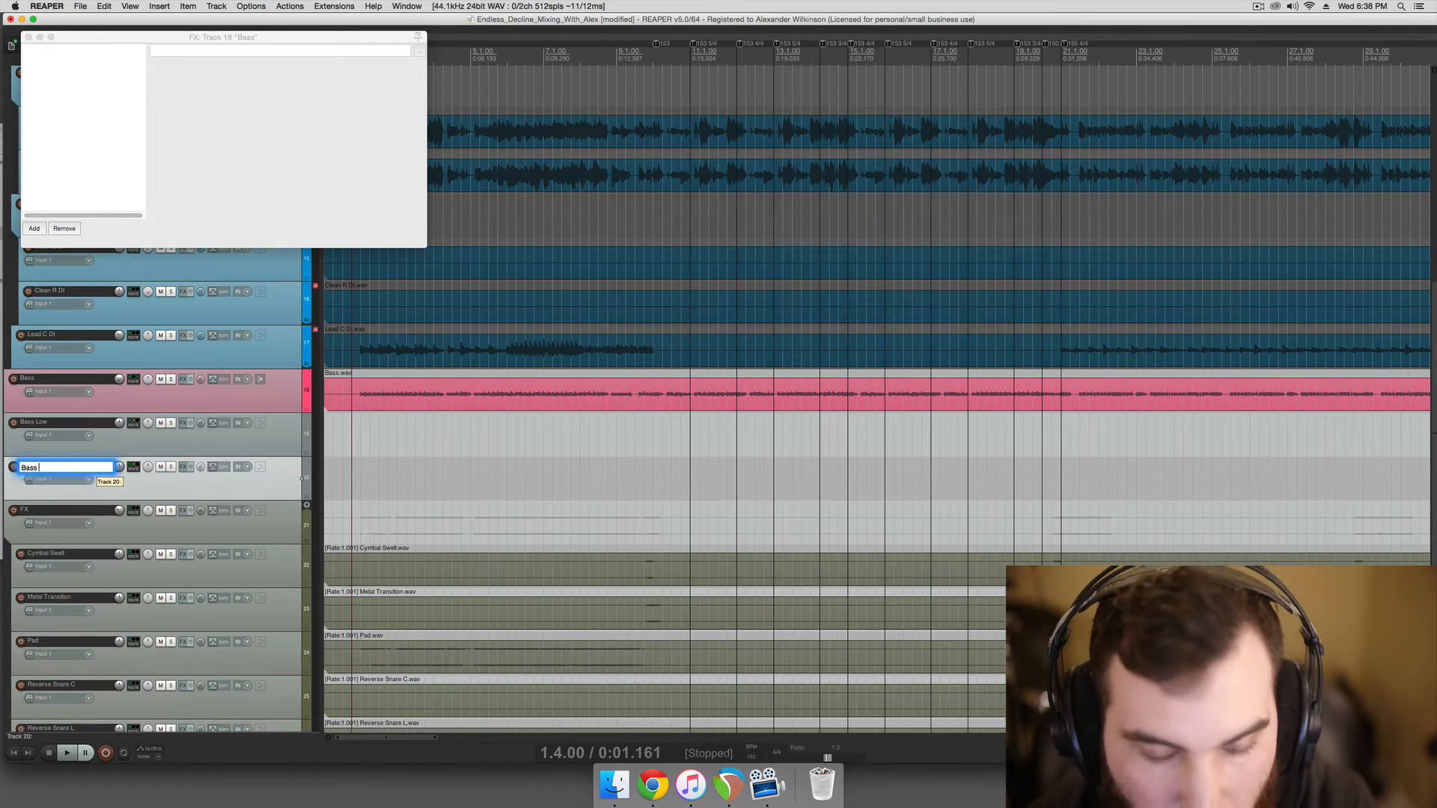
text( Grit)
key(Return)
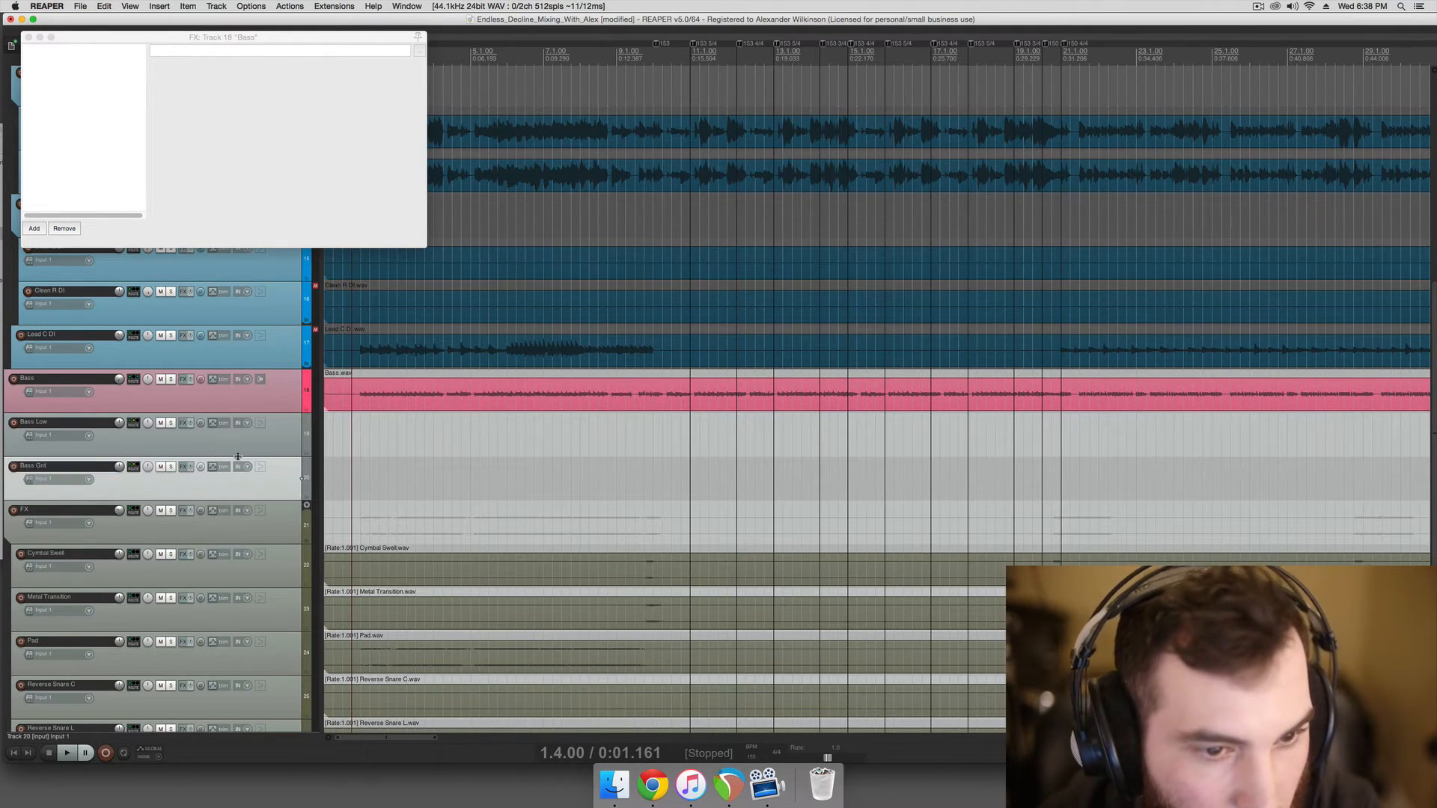
- Place the edit cursor at 2.1.00 and set Bass Low's receive from Bass to Pre-Fader (Post-FX)
click(268, 446)
click(371, 443)
click(357, 442)
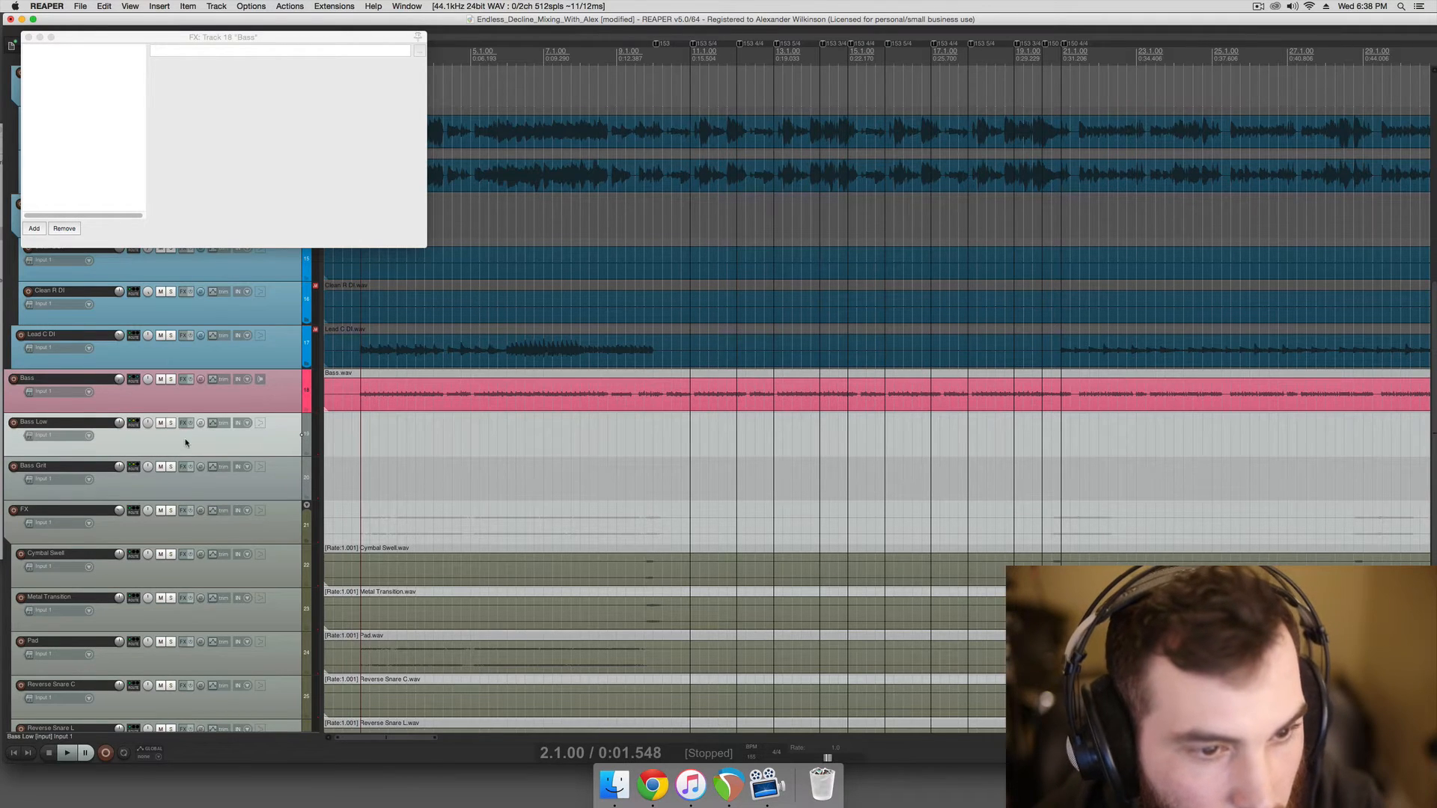
click(139, 427)
click(671, 516)
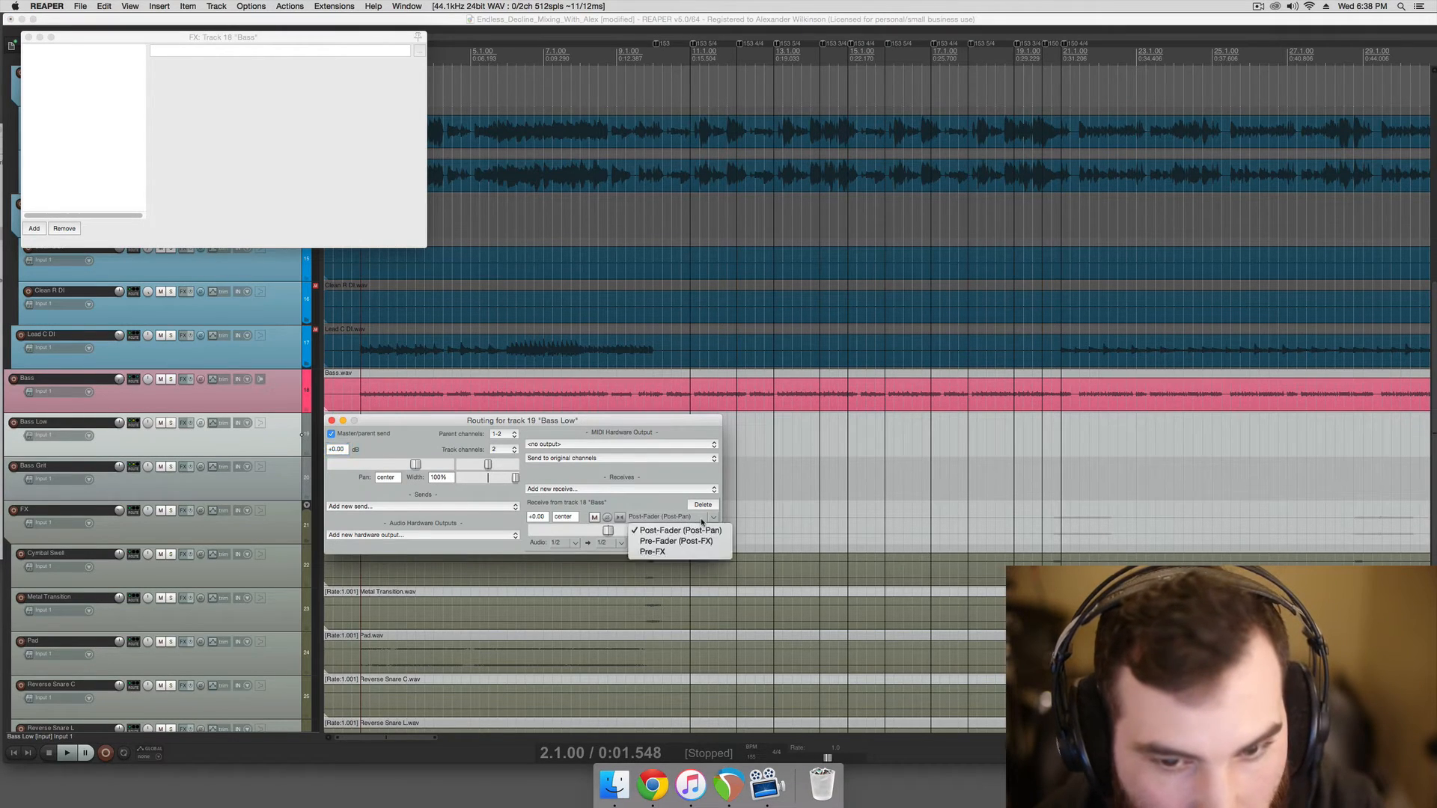
click(682, 542)
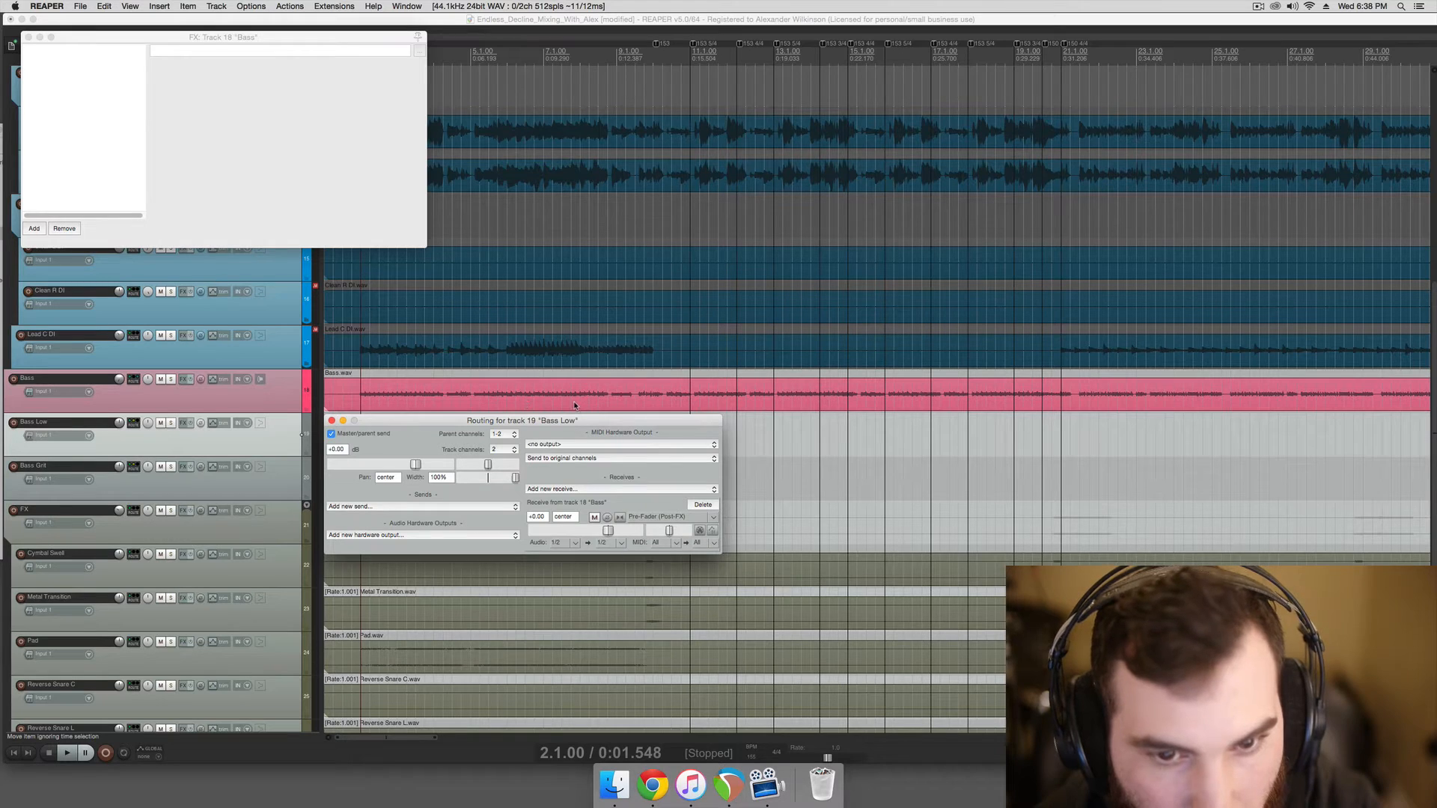
drag(574, 420, 668, 418)
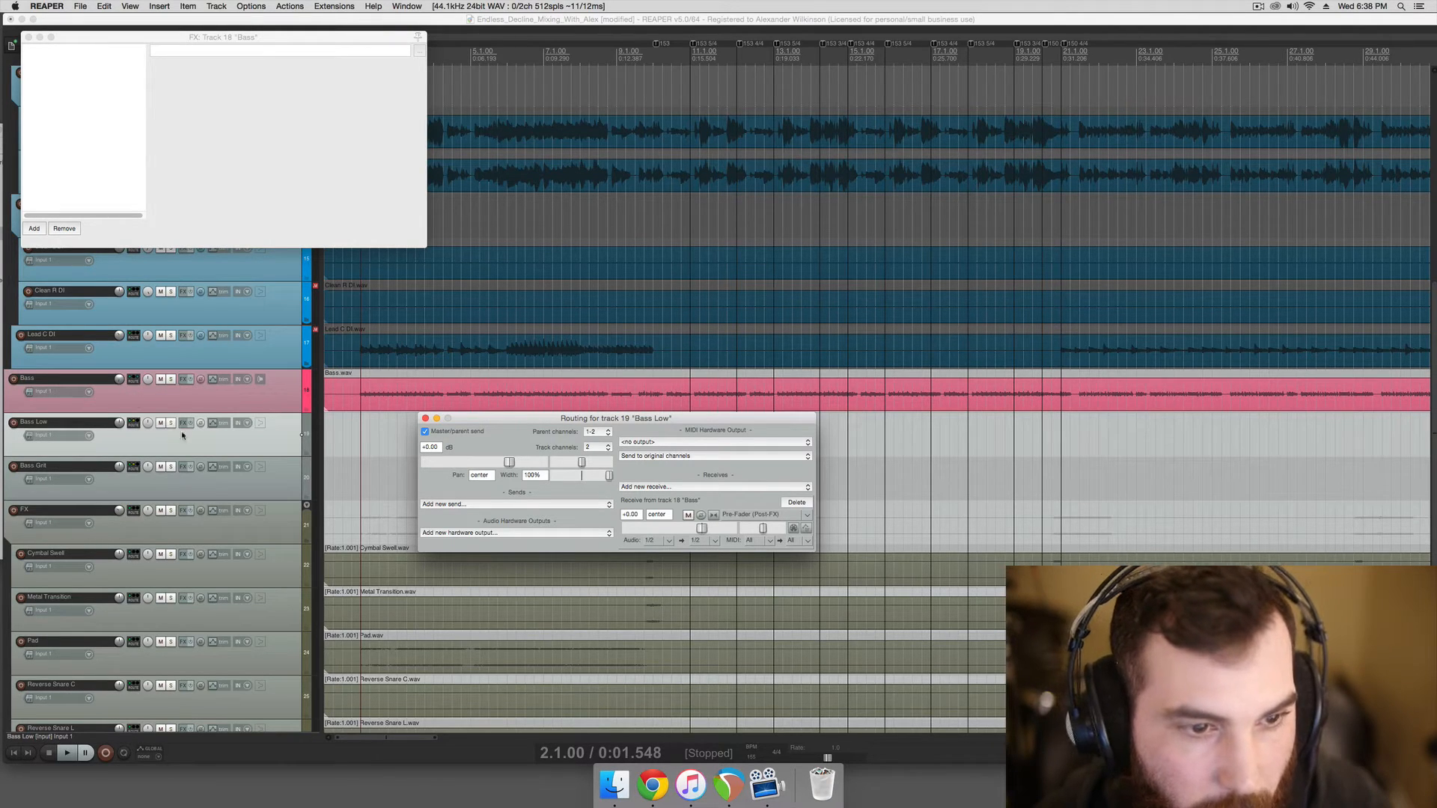
- Set Bass Grit's receive from Bass to Pre-Fader (Post-FX) and close its routing window
click(133, 467)
click(663, 560)
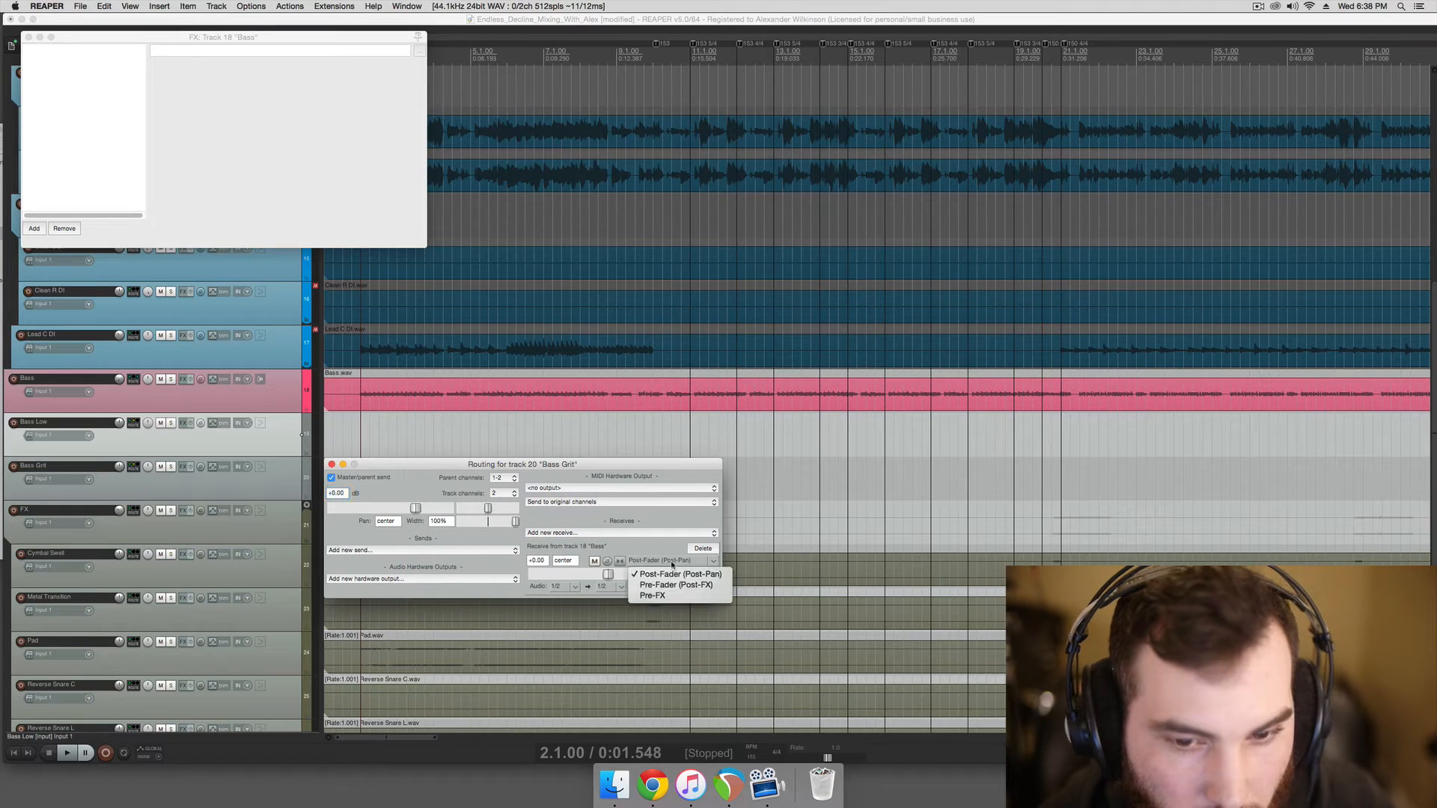
click(657, 584)
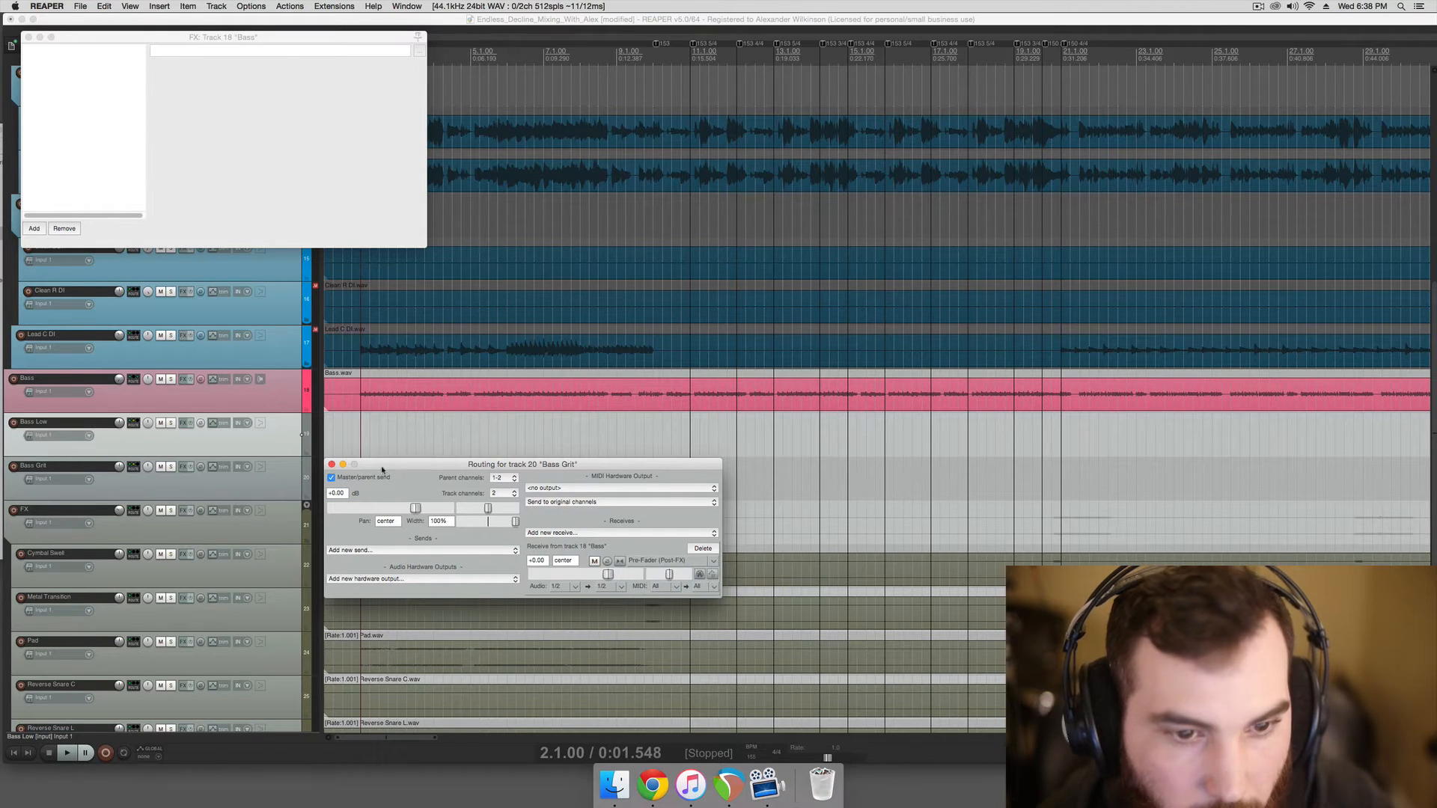
click(331, 465)
- Try playing from 2.1.00 with Bass muted and Bass Low soloed, and restore both tracks
click(161, 380)
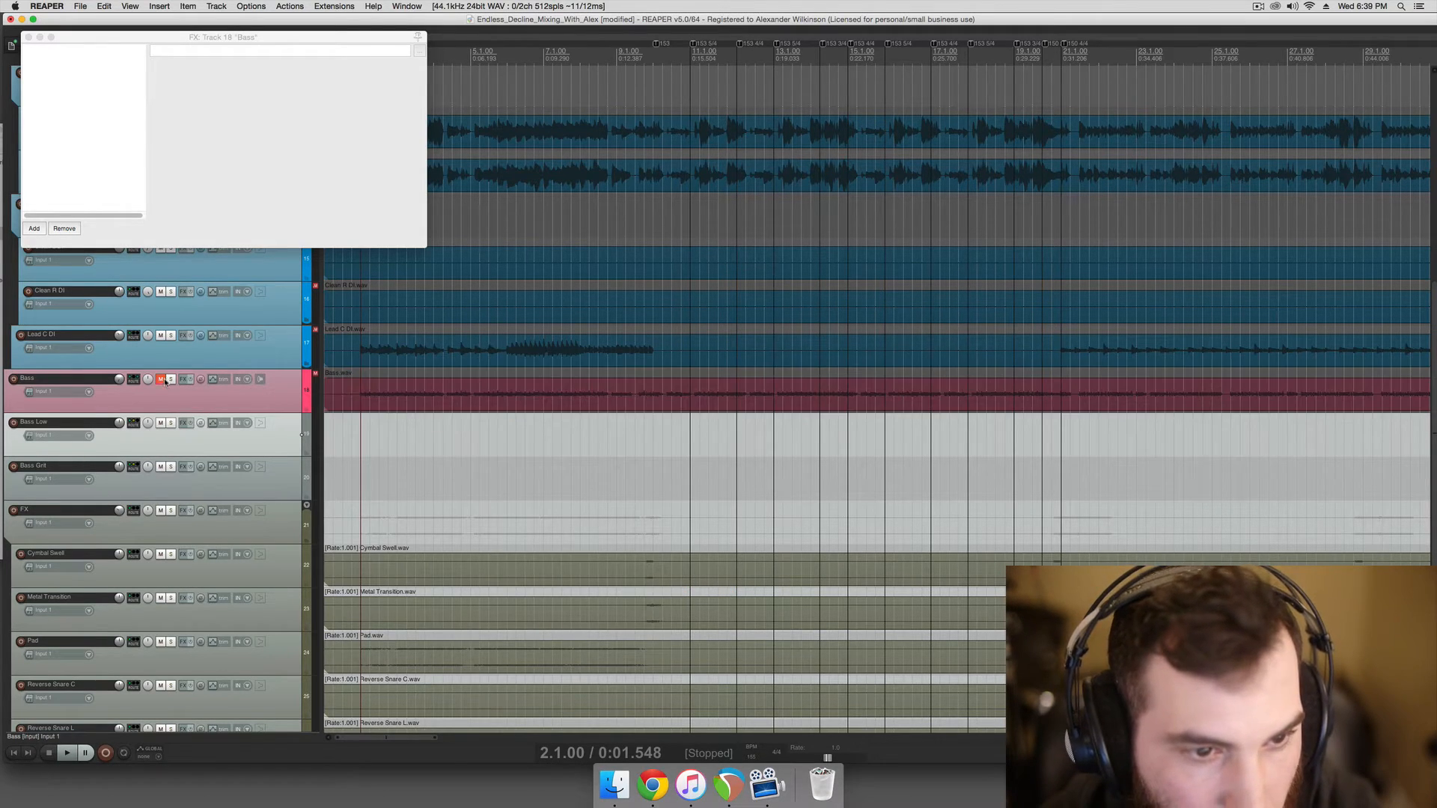
click(171, 424)
key(space)
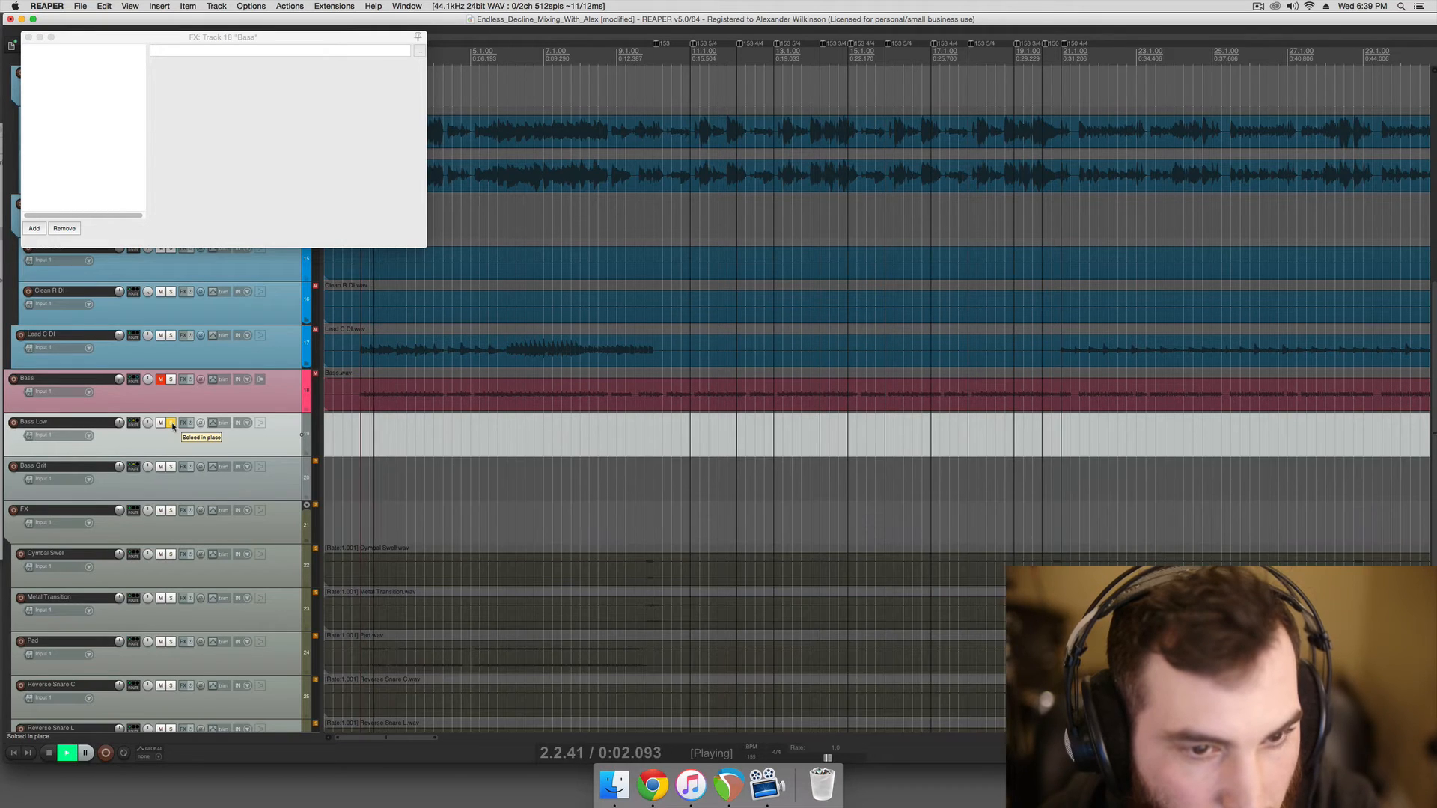
click(171, 423)
click(161, 380)
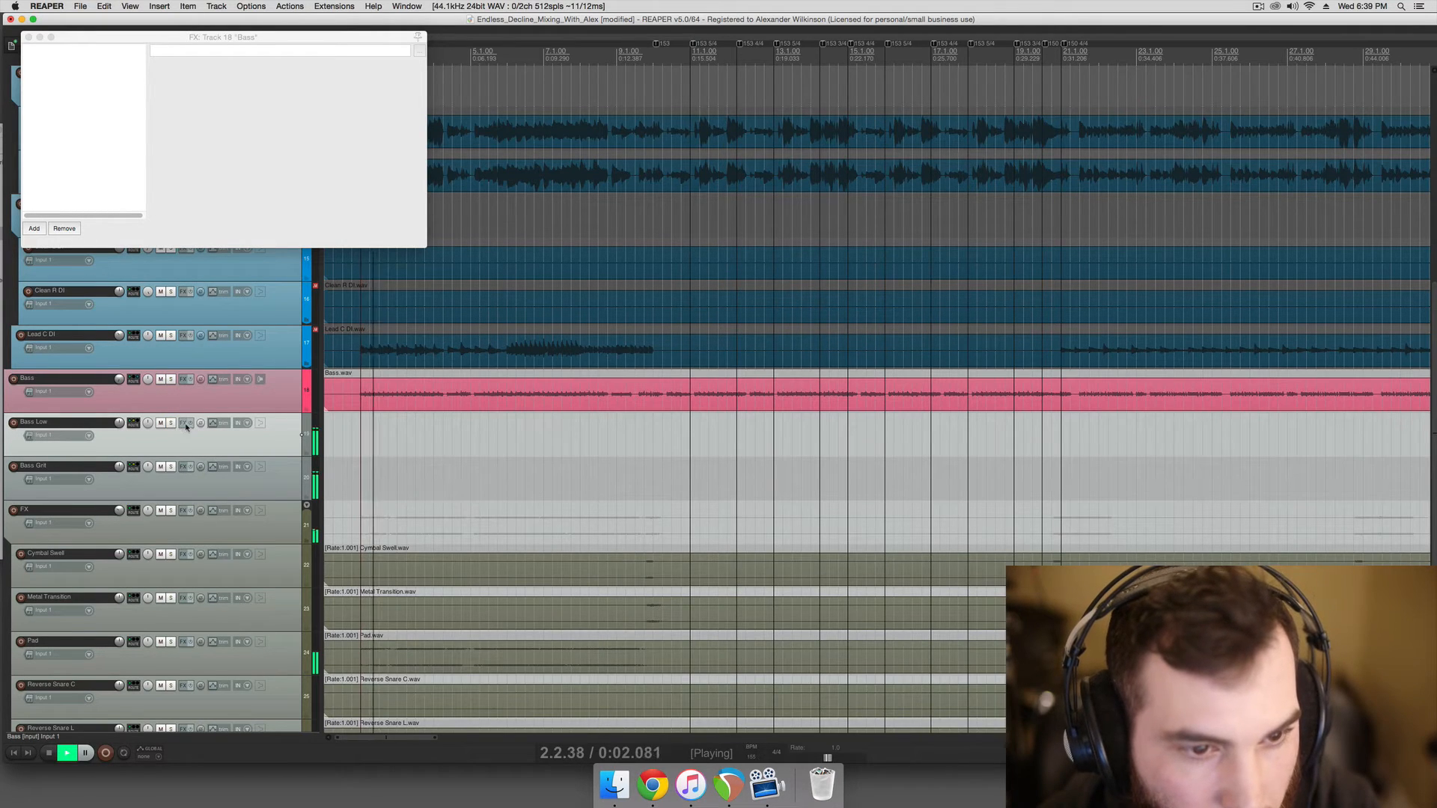
- Try inverting Bass Grit's phase during playback to compare it with Bass Low, and restore normal phase
click(170, 467)
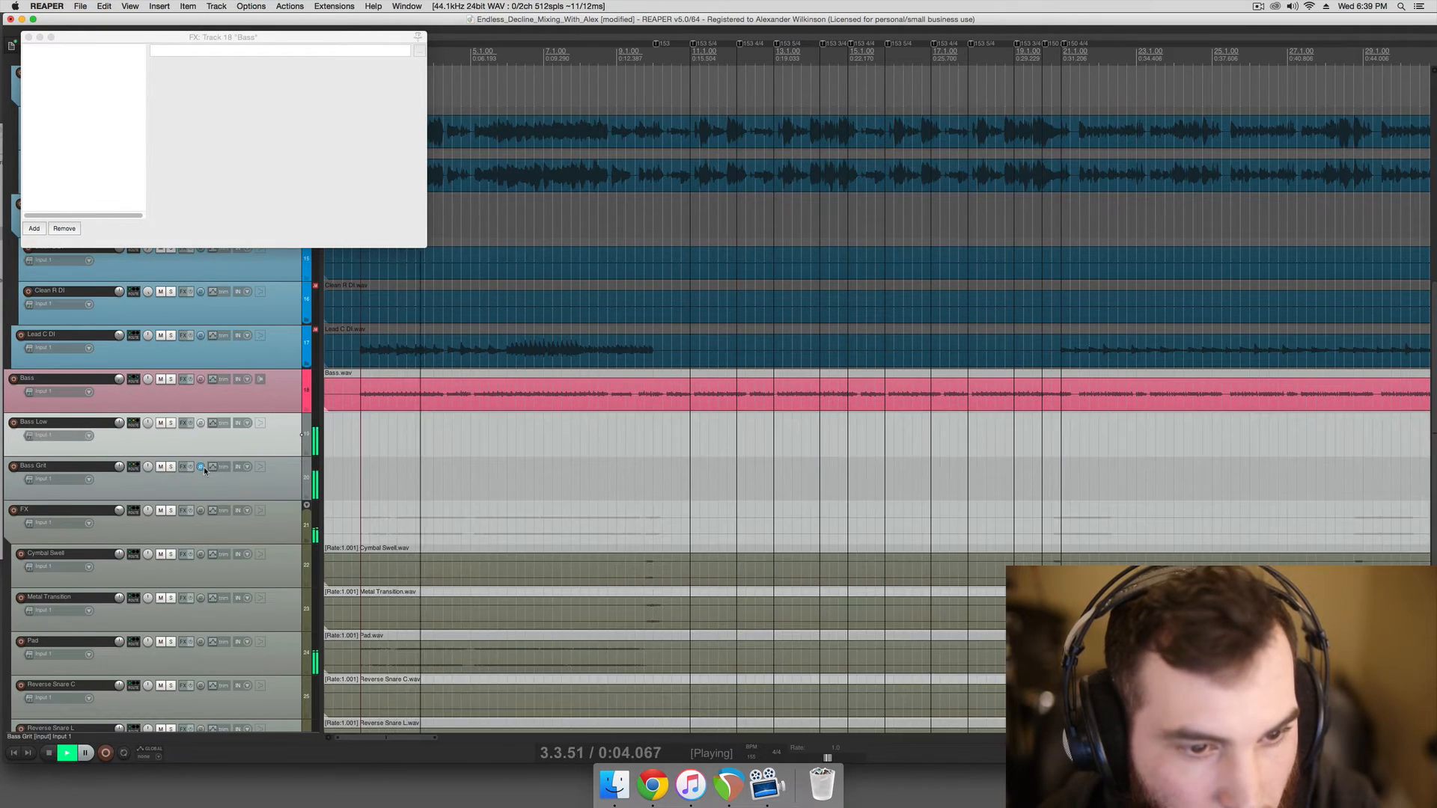
key(space)
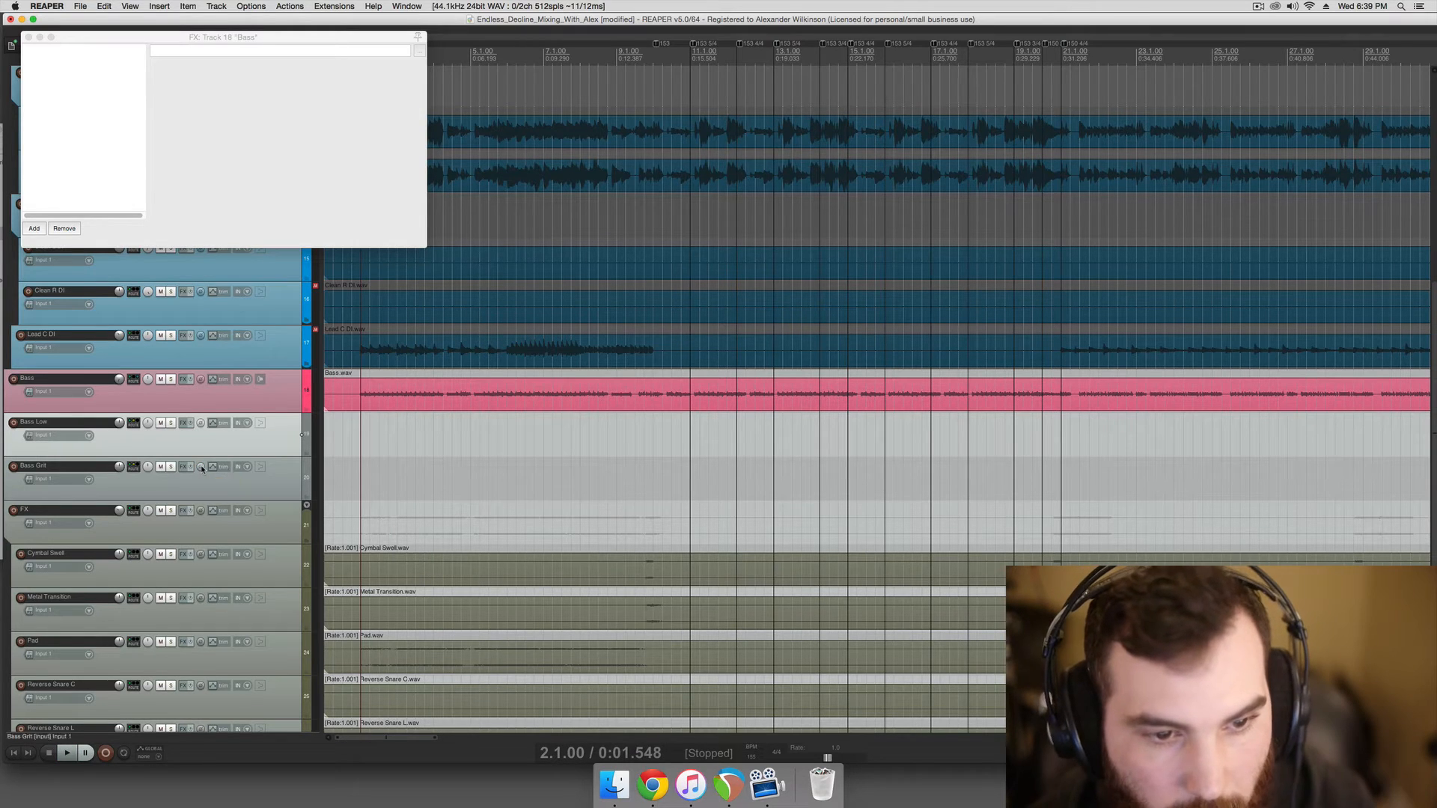
key(space)
click(200, 467)
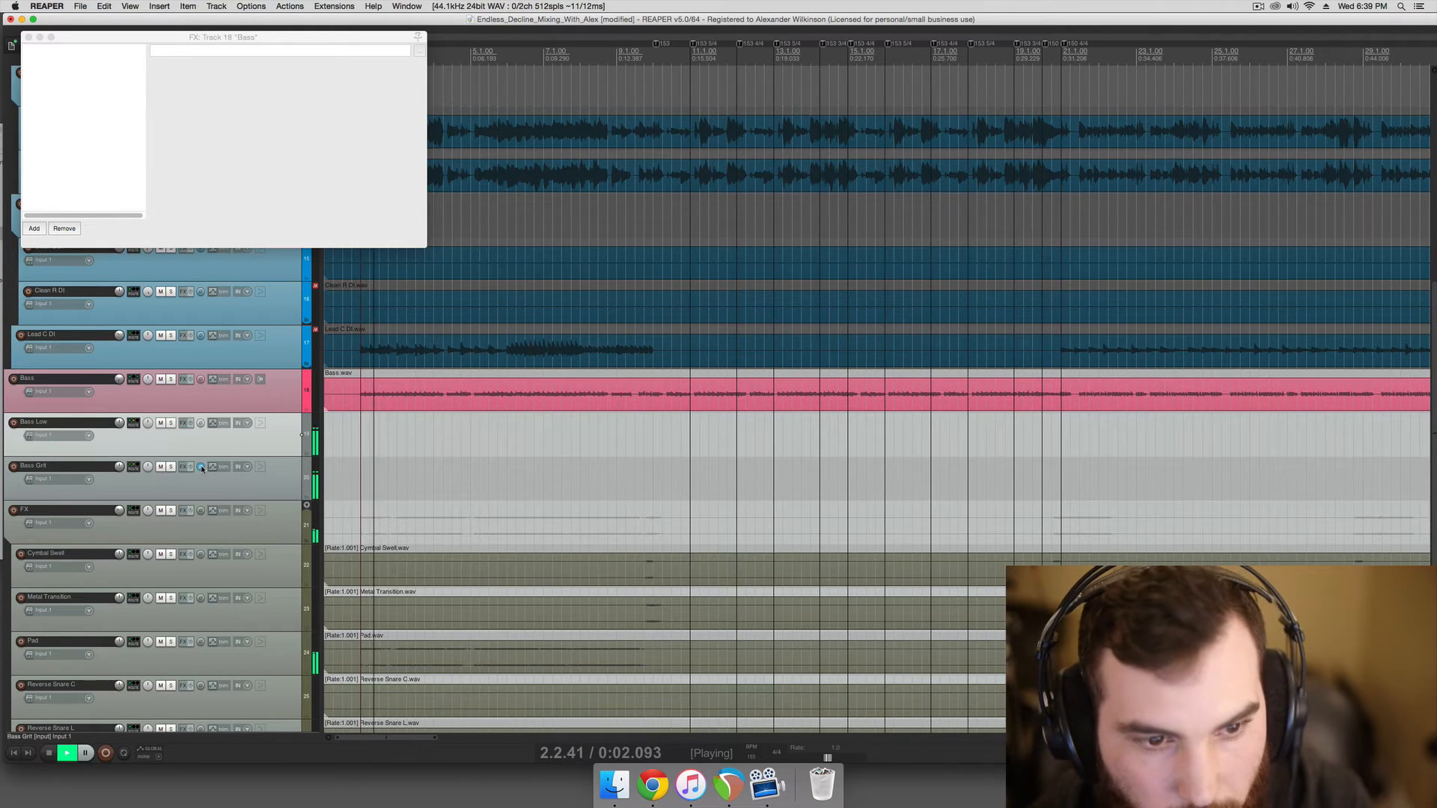
key(space)
click(200, 467)
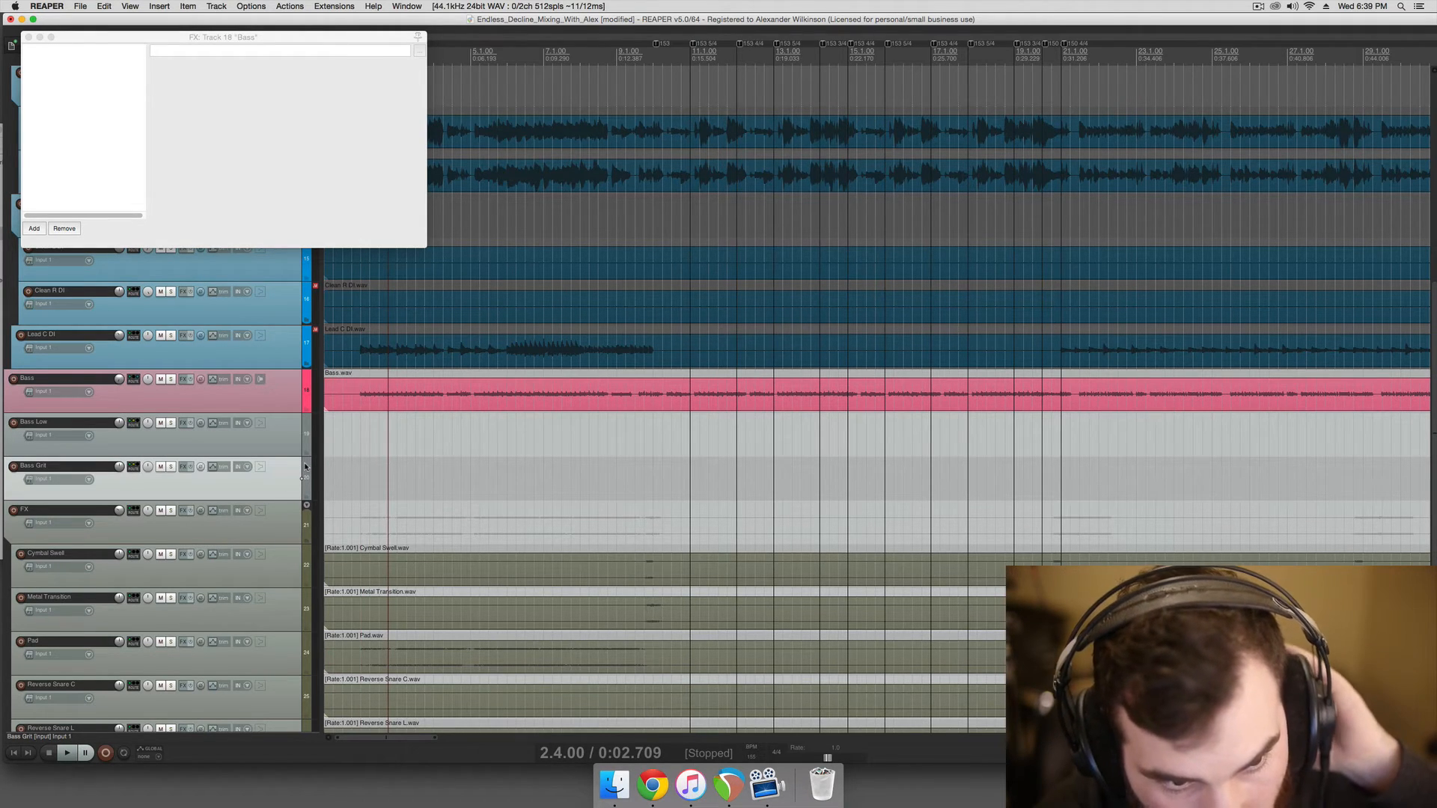
- Isolate Bass Low by muting Bass Grit and the FX folder track, and start playback from bar 1
click(171, 422)
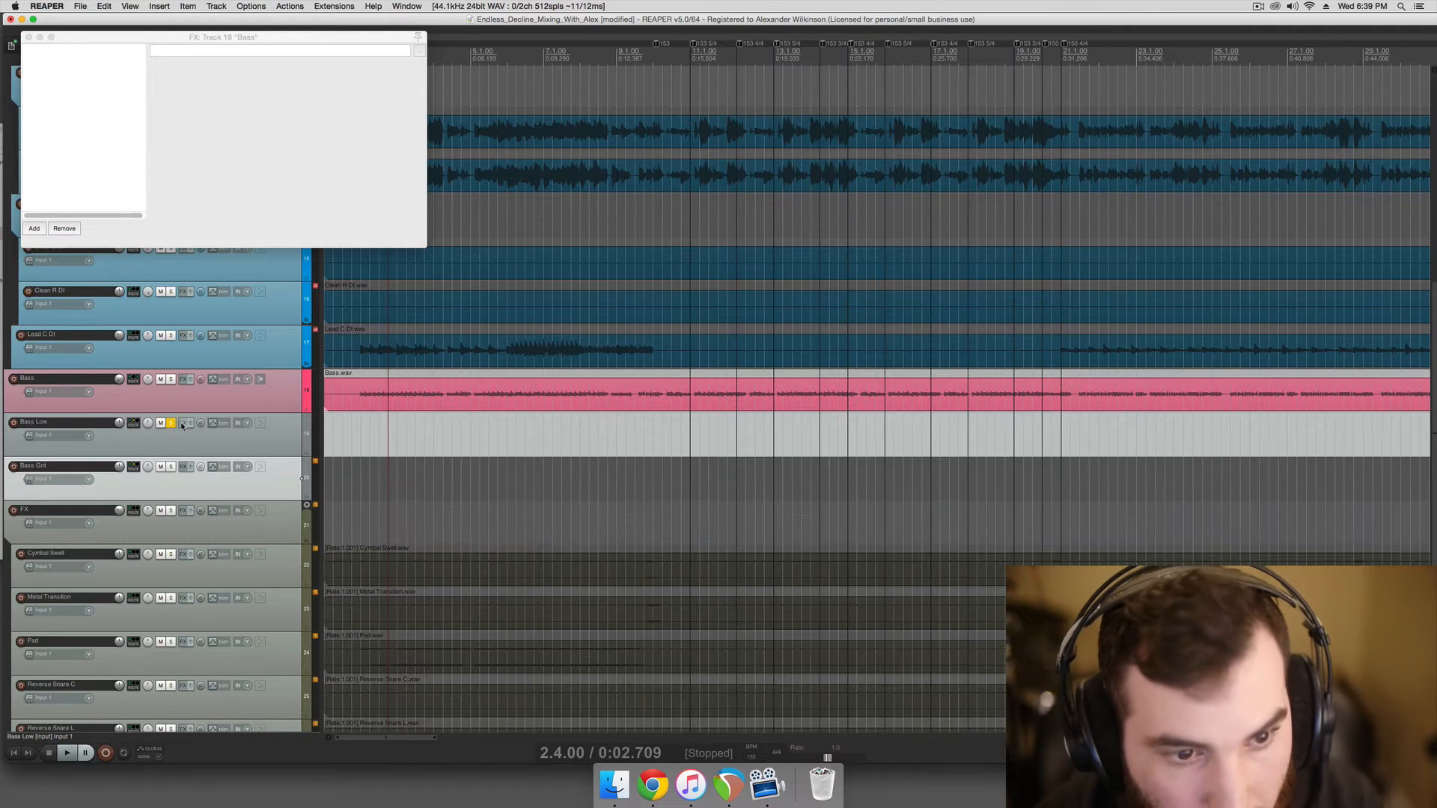
click(183, 423)
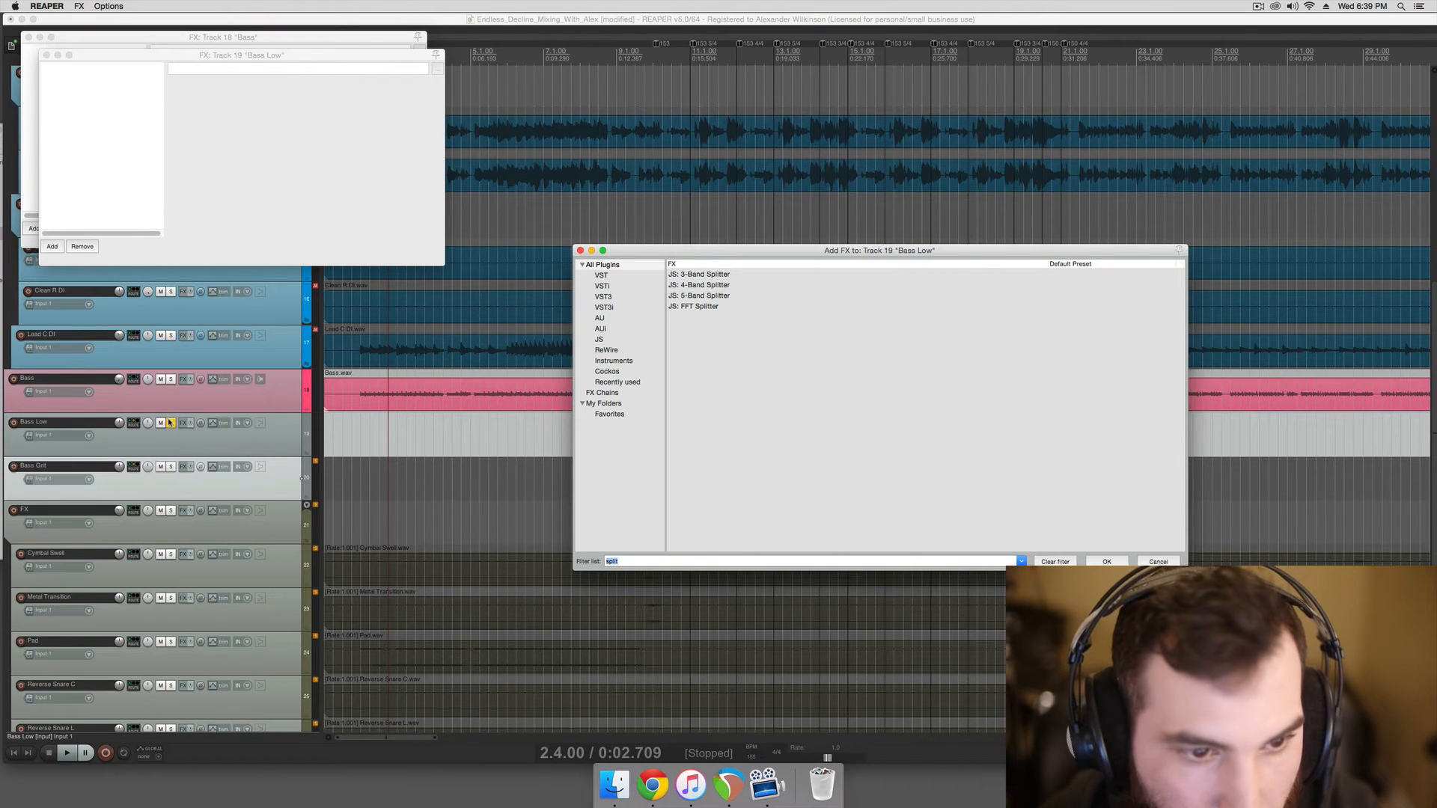
click(170, 423)
click(160, 467)
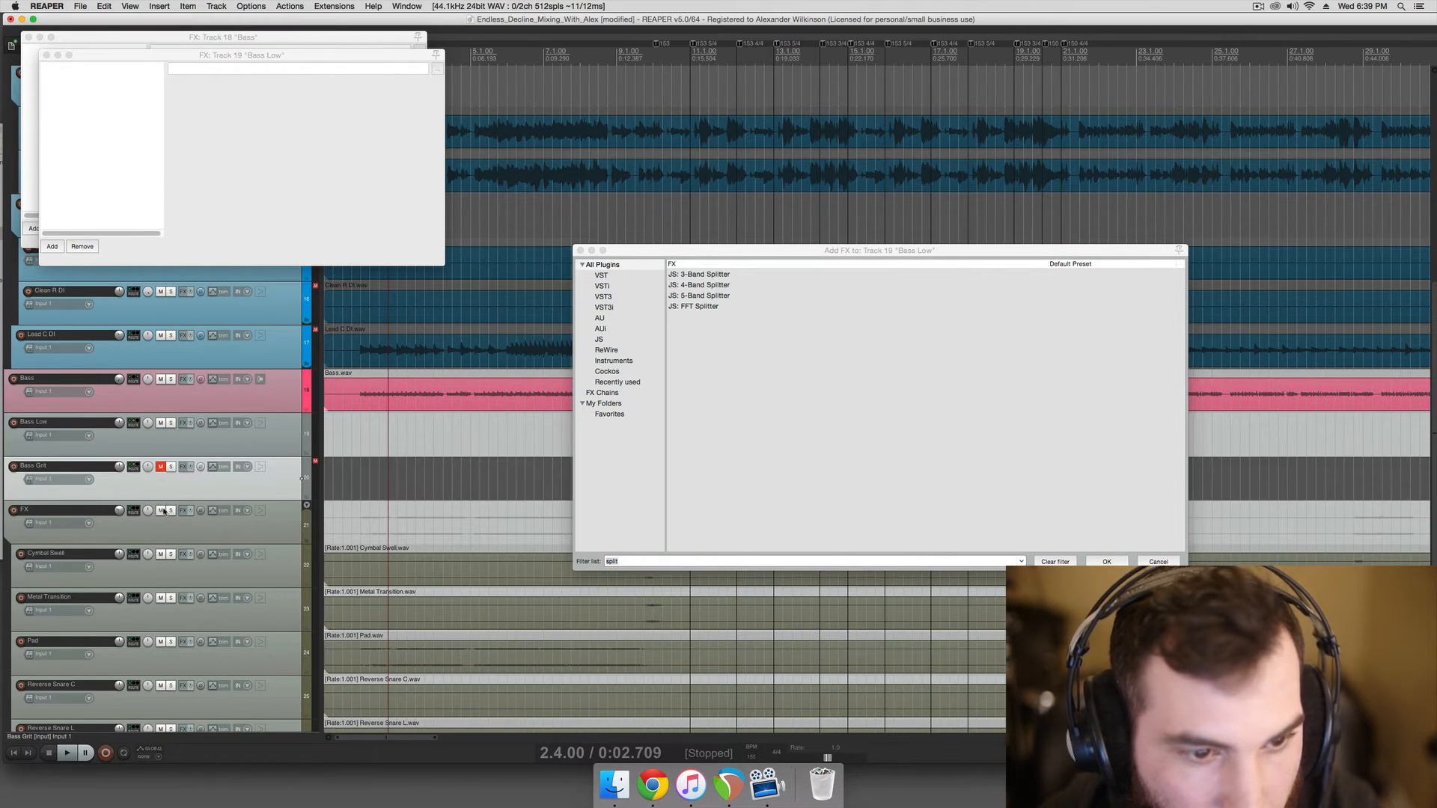
click(160, 510)
click(327, 474)
key(space)
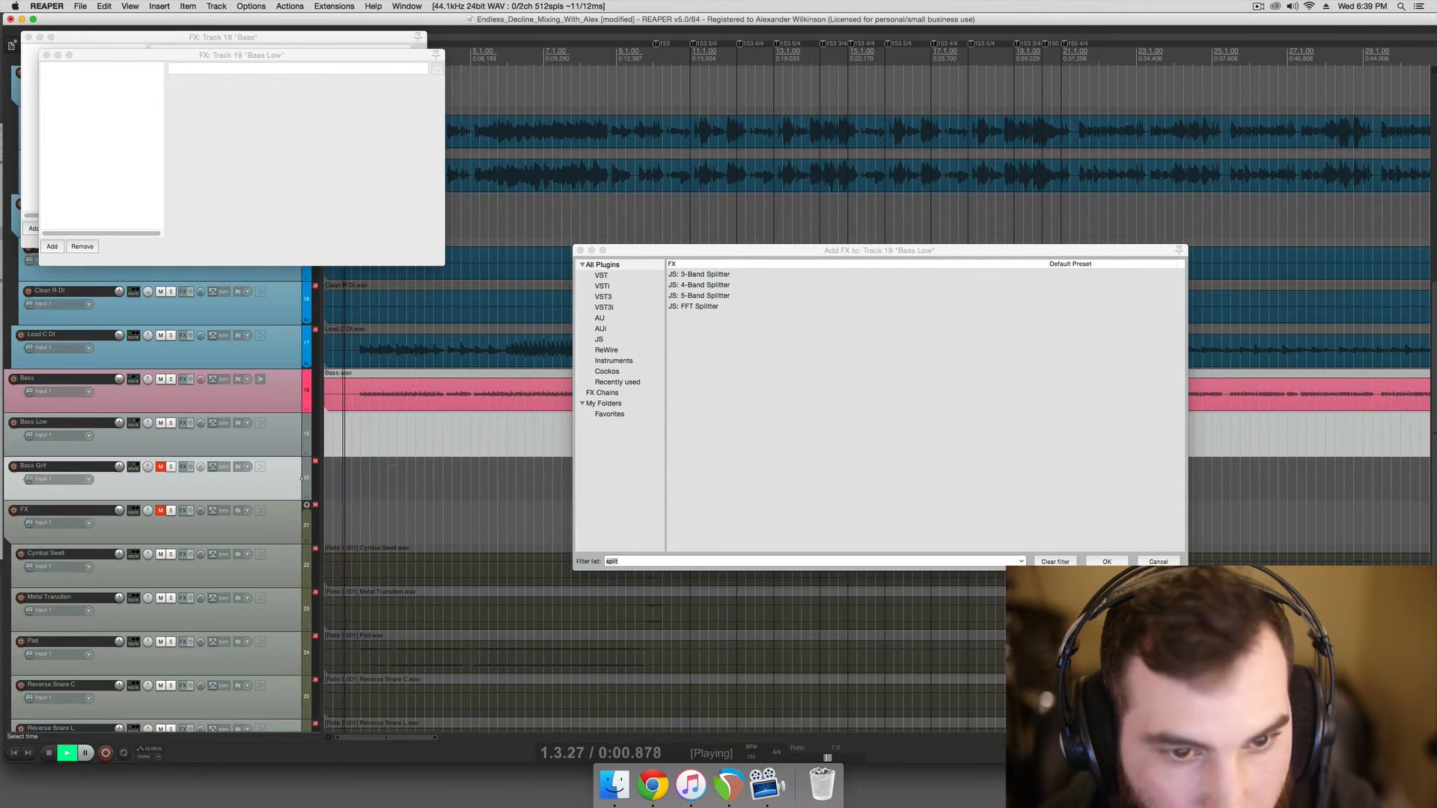
- Add ReaEQ to Bass Low and boost band 2 by about 5.8 dB at 367.5 Hz during playback
click(644, 561)
text(reaeq)
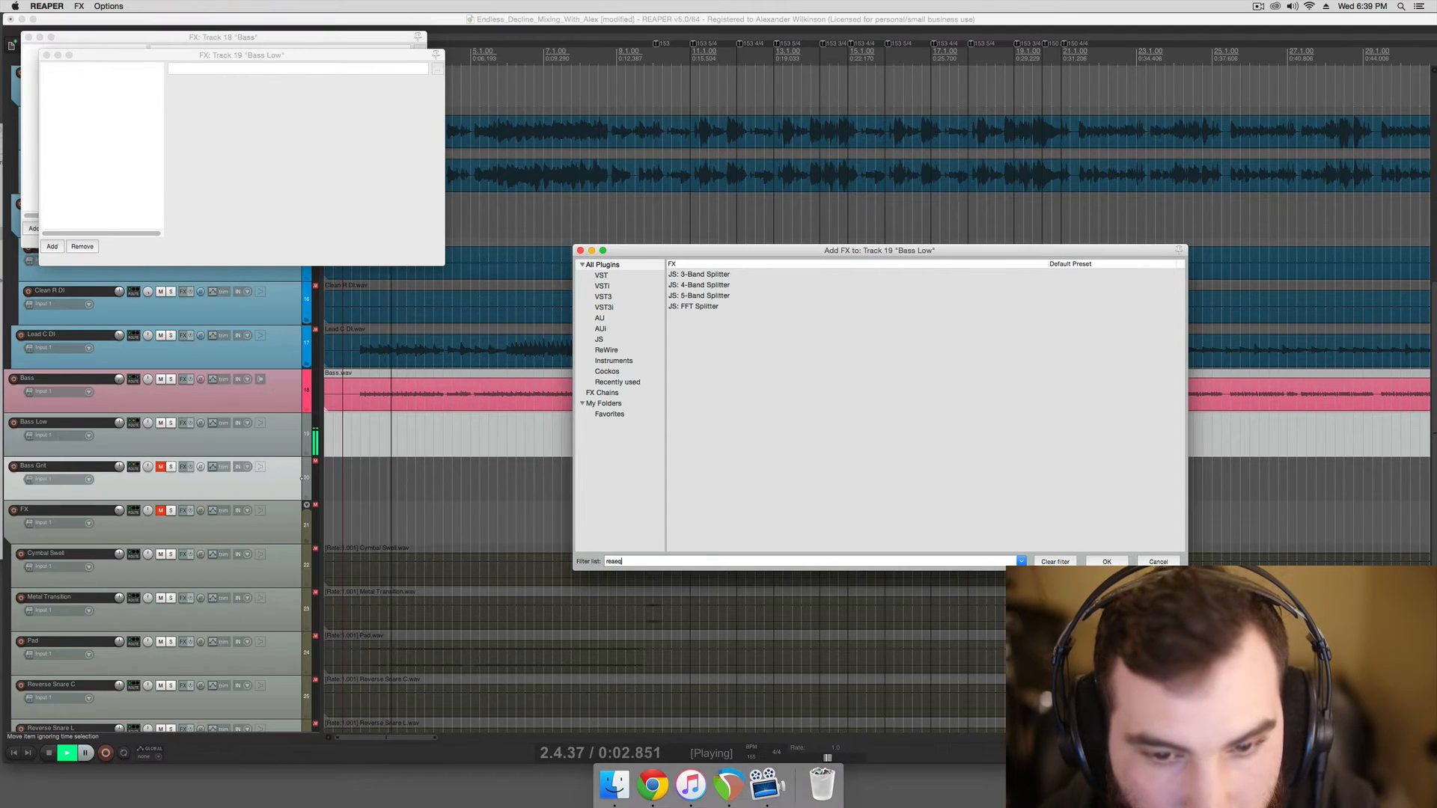
click(697, 275)
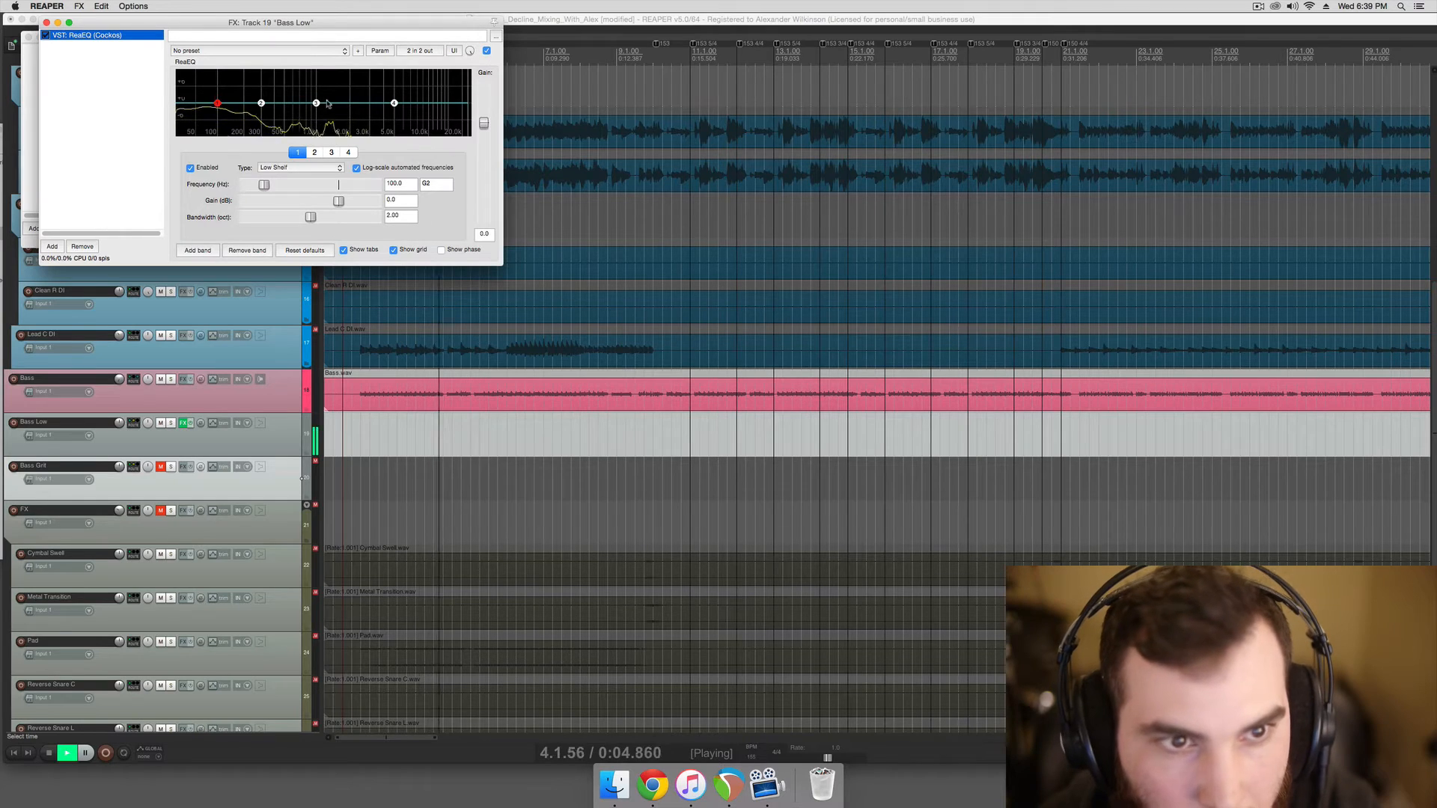
drag(261, 102, 268, 90)
key(space)
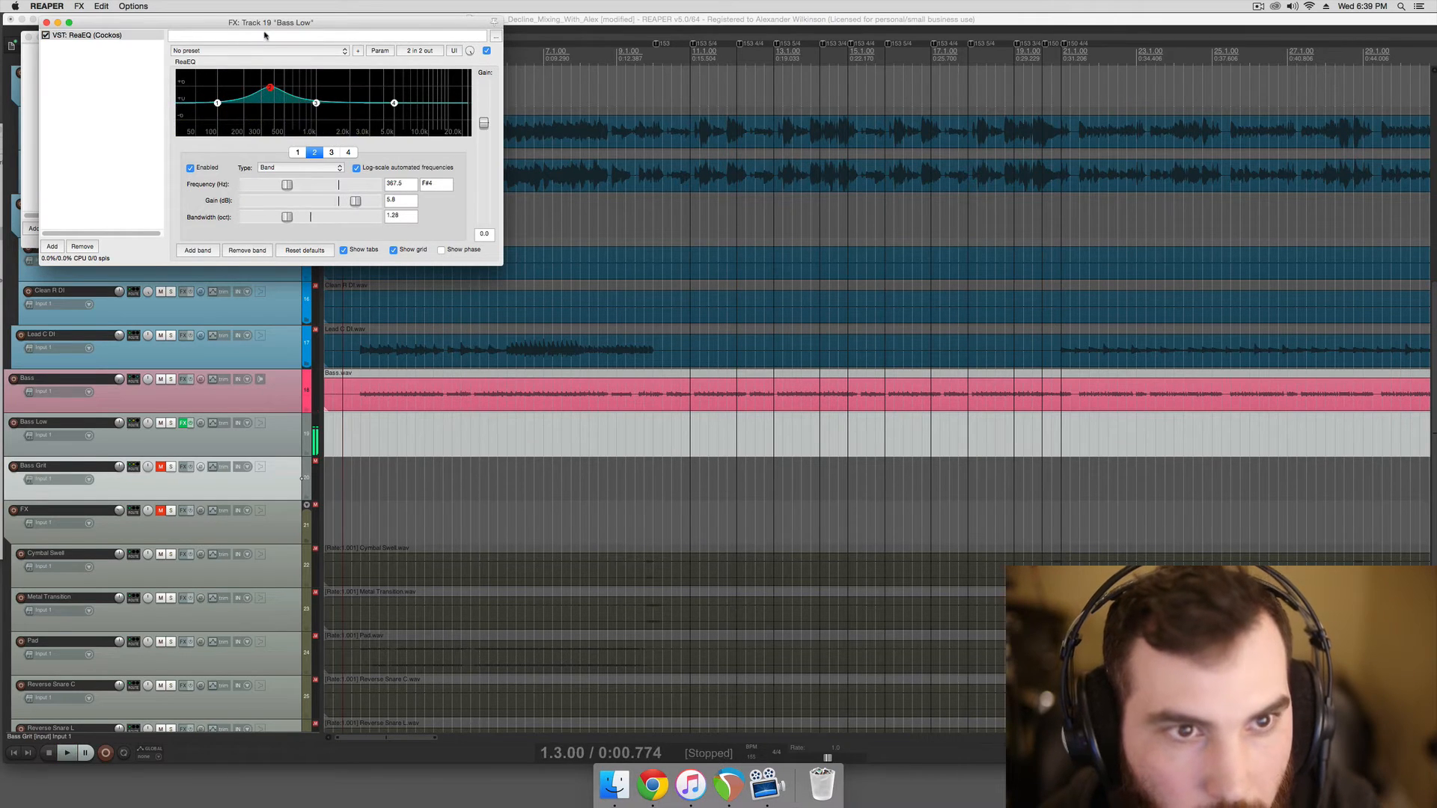
- Disable ReaEQ's band 2, remove ReaEQ from Bass Low, and close the Bass Low and Bass effects windows
drag(260, 23, 679, 214)
double_click(692, 274)
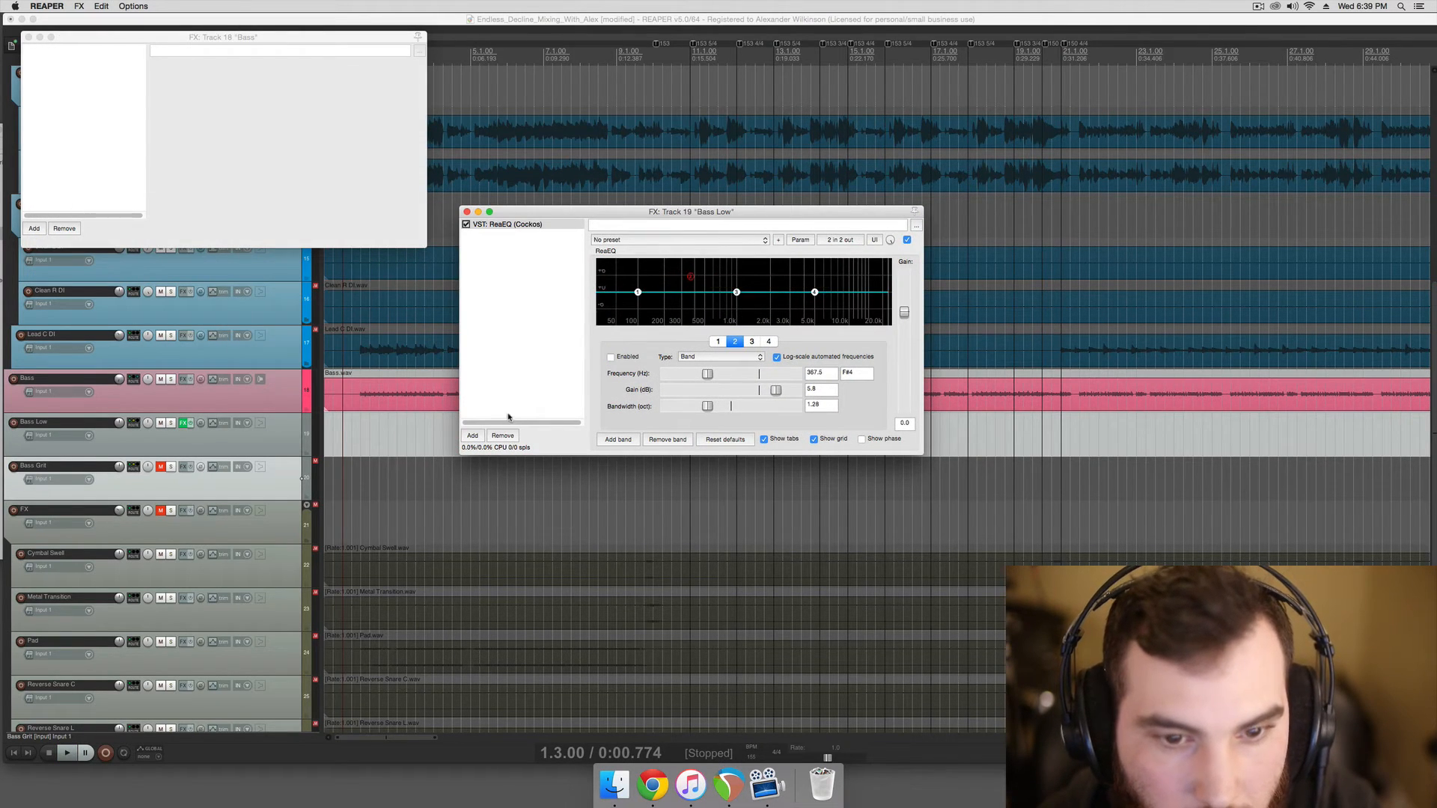
click(502, 435)
click(467, 211)
click(28, 37)
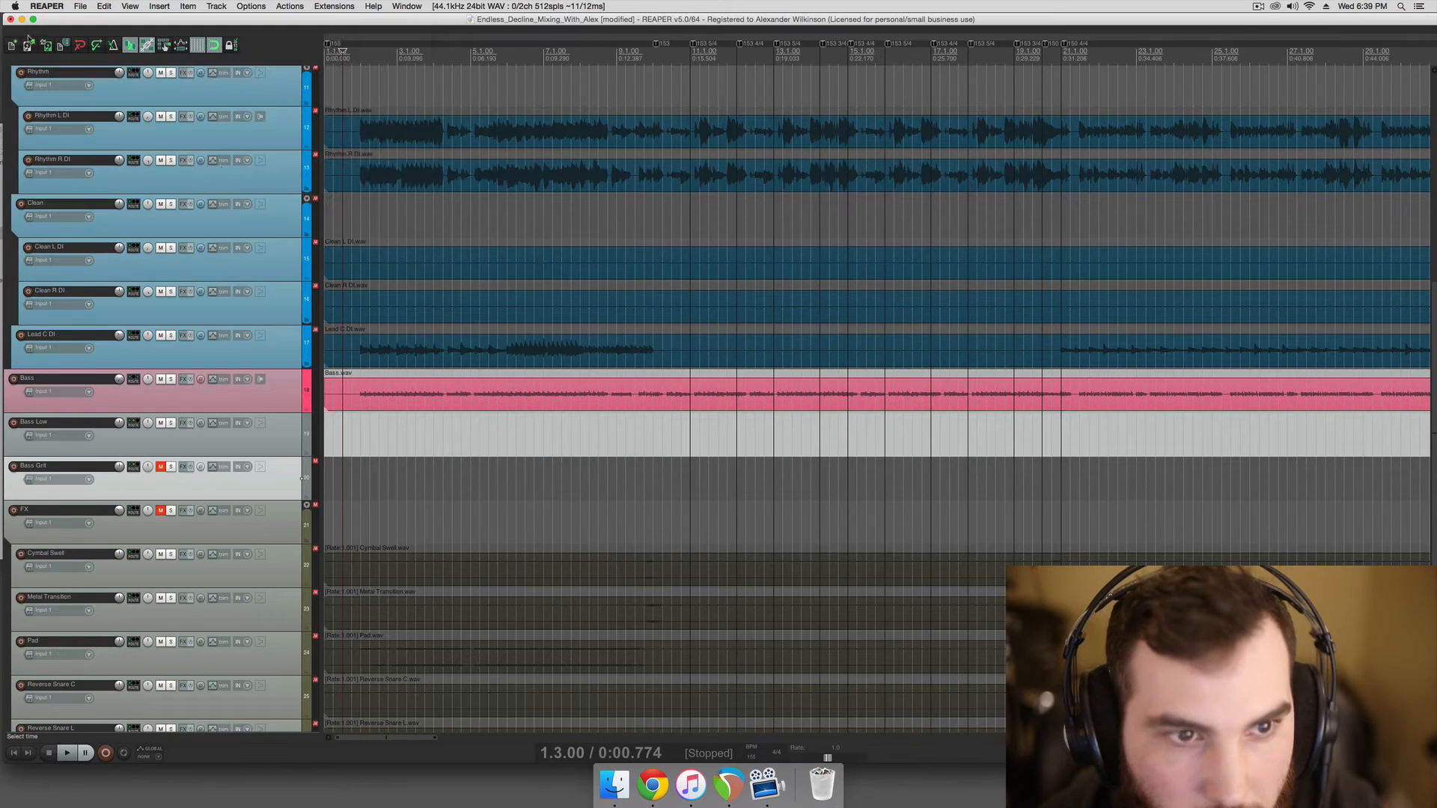
- Select the Bass.wav item with the edit cursor at 2.1.00 and bring the whole track list into view
click(363, 390)
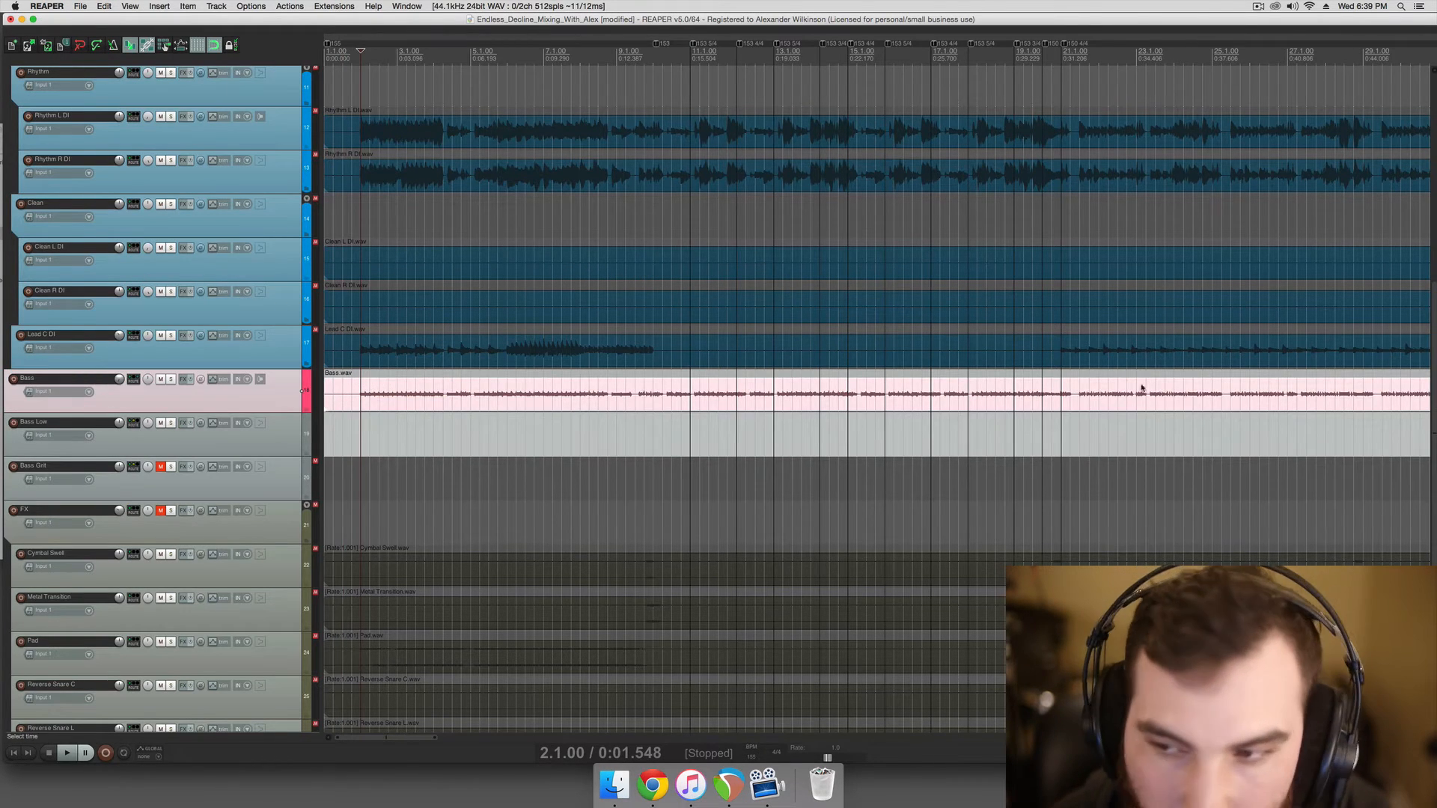
scroll(997, 395, up, 5)
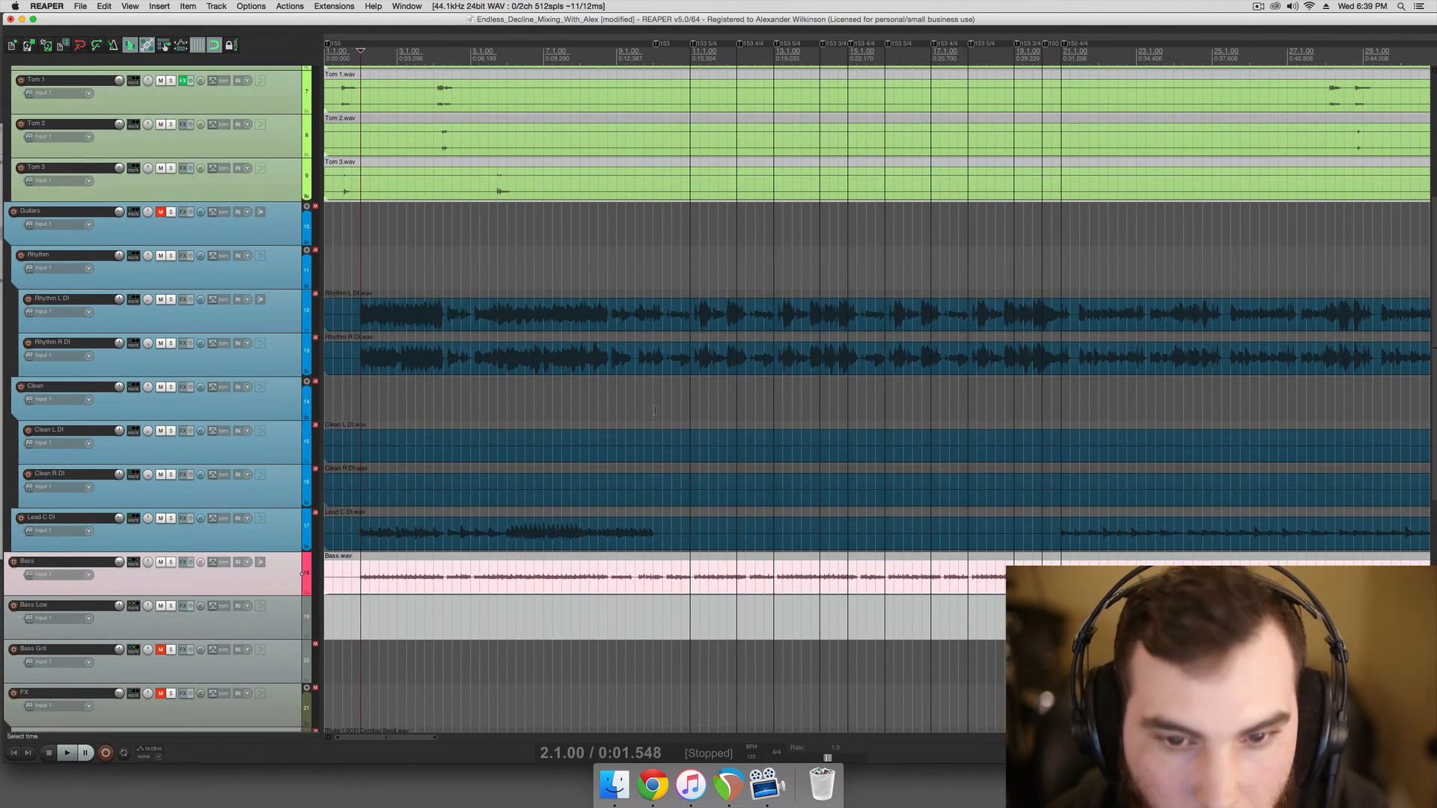
scroll(655, 410, down, 5)
scroll(545, 413, down, 5)
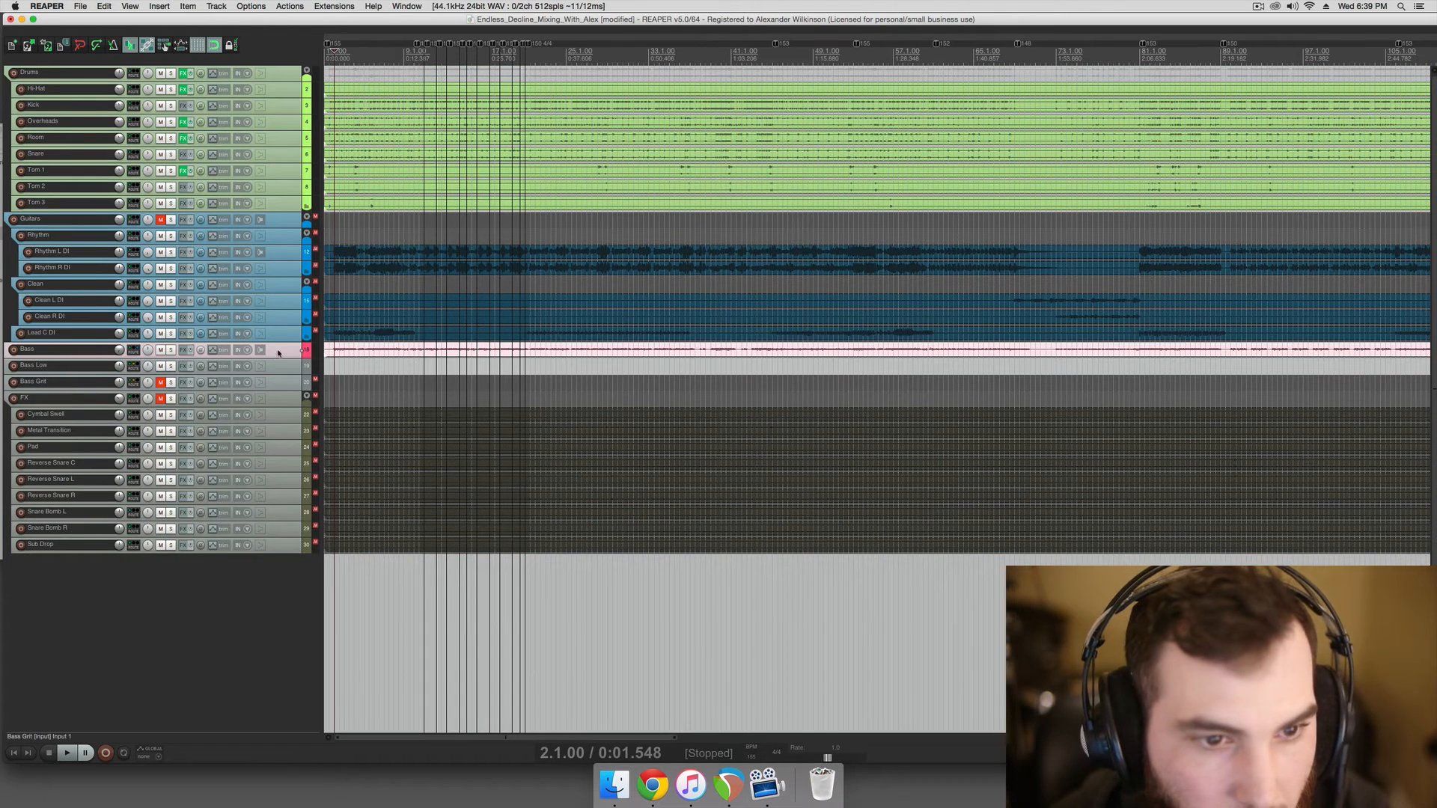
- Duplicate the Kick track and place the copy outside the drum folder, directly above the Bass track
click(91, 110)
key(super+v)
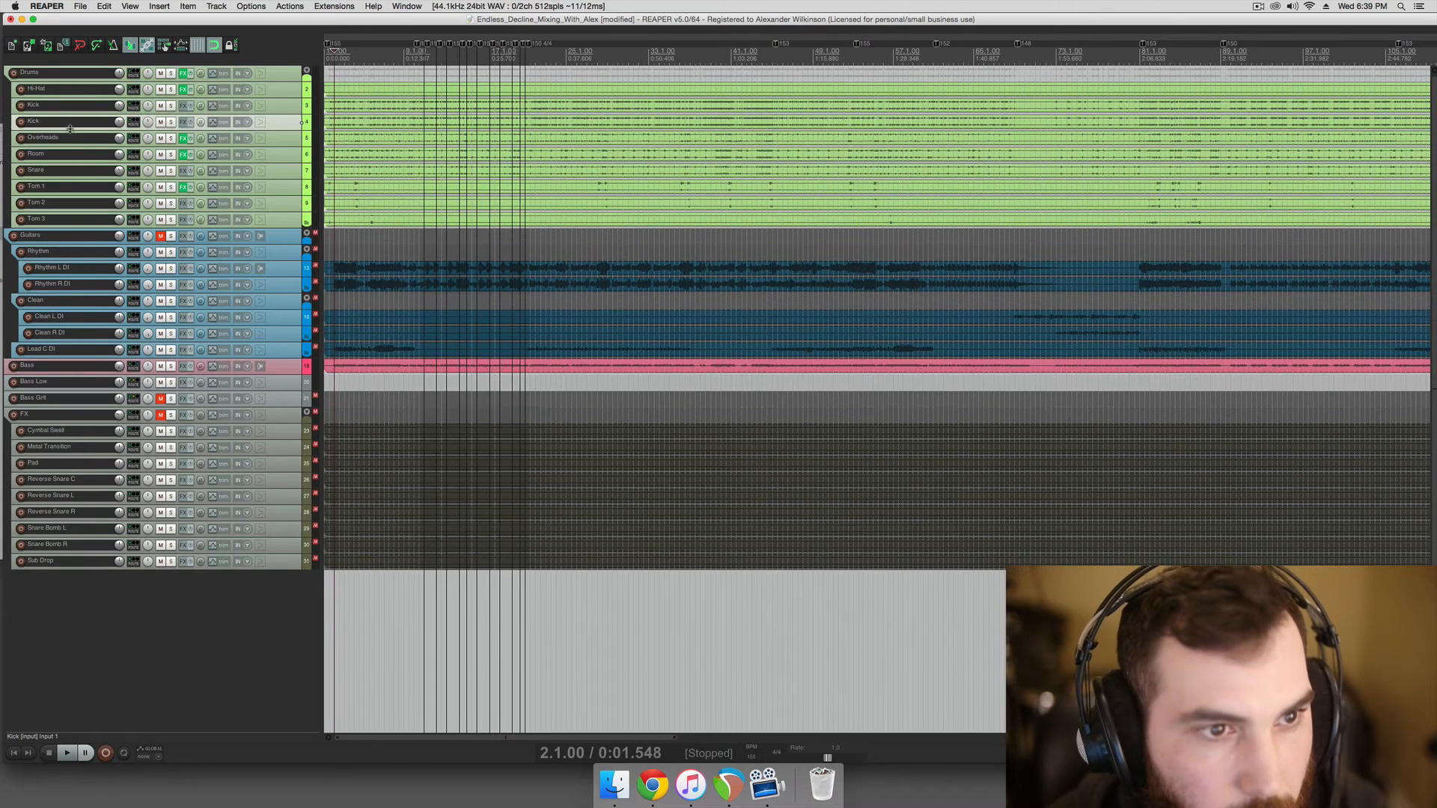
drag(75, 122, 19, 365)
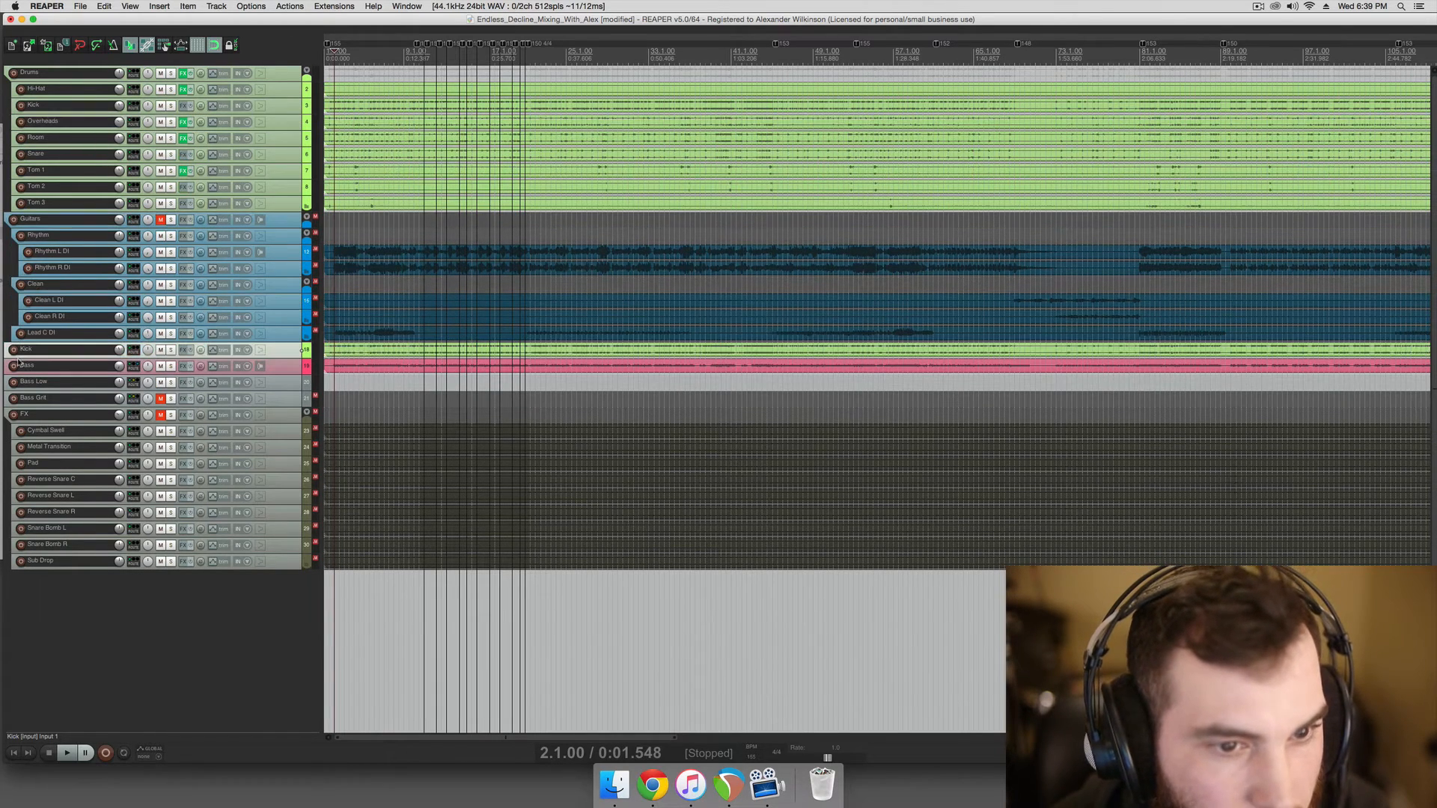
click(344, 351)
scroll(342, 352, up, 1)
- Insert a new track after Lead C DI and move the Kick copy between the Bass and Bass Low tracks
click(289, 338)
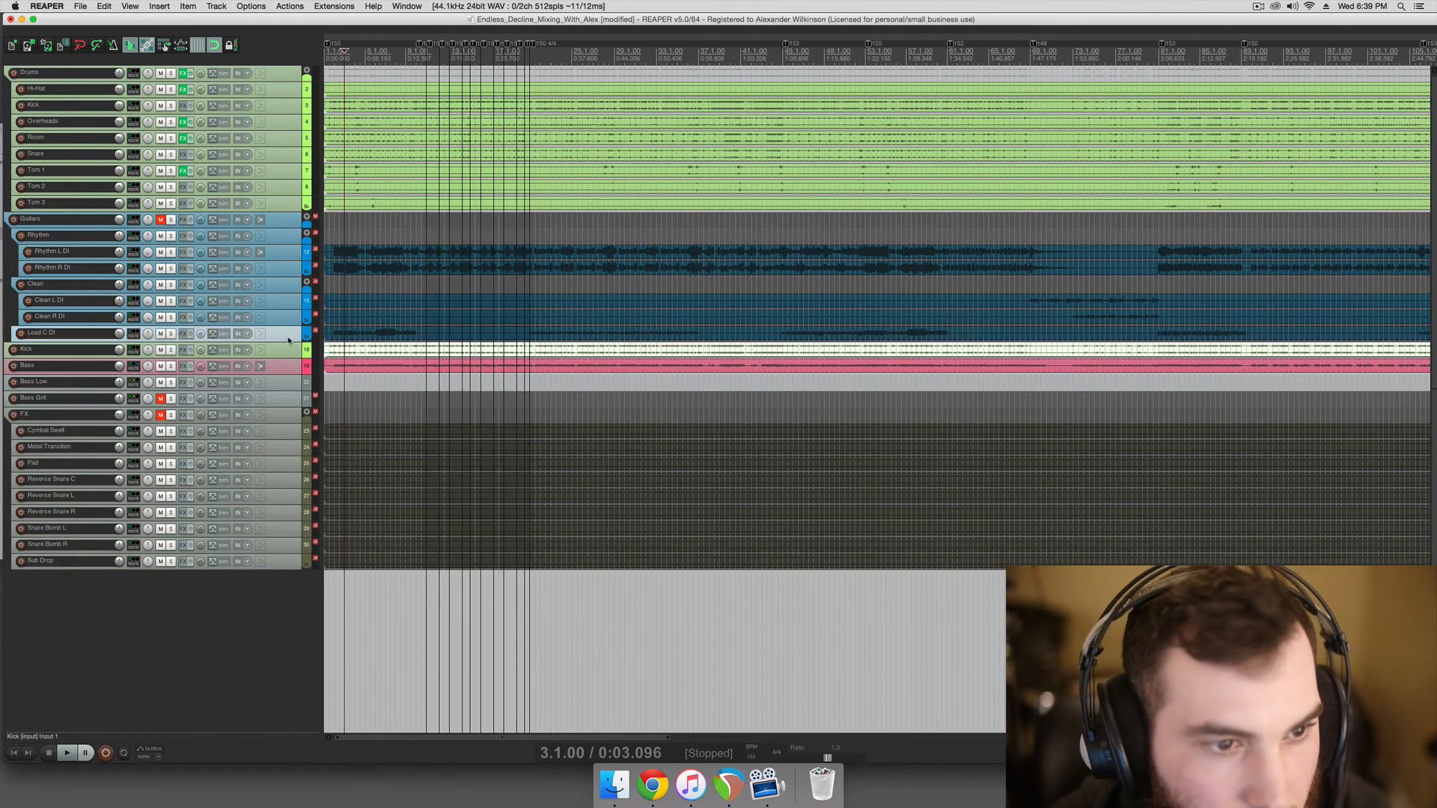
key(super+t)
click(107, 366)
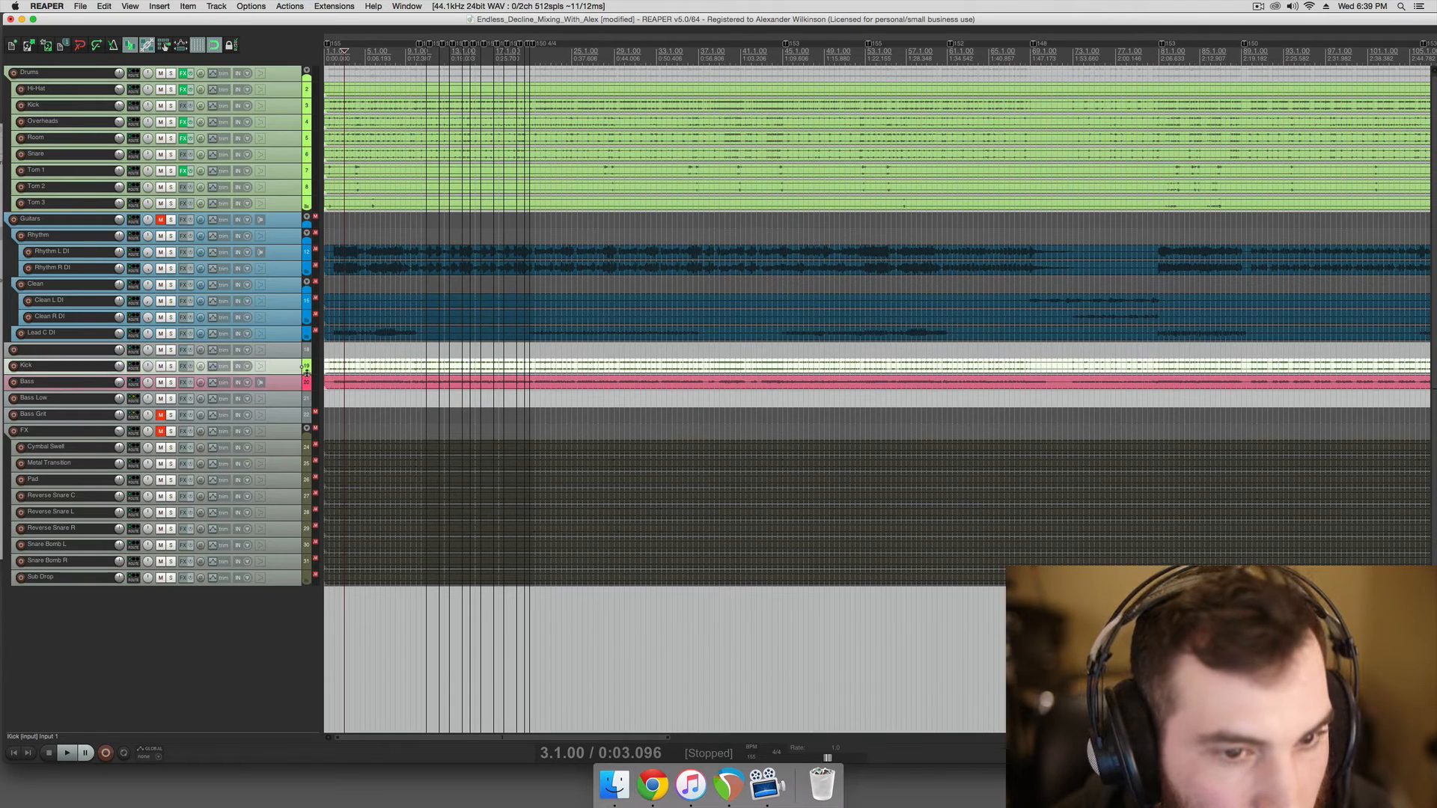
drag(283, 398, 292, 381)
click(283, 372)
key(super+t)
click(284, 399)
shift+click(283, 415)
click(278, 386)
key(super+z)
key(super+z)
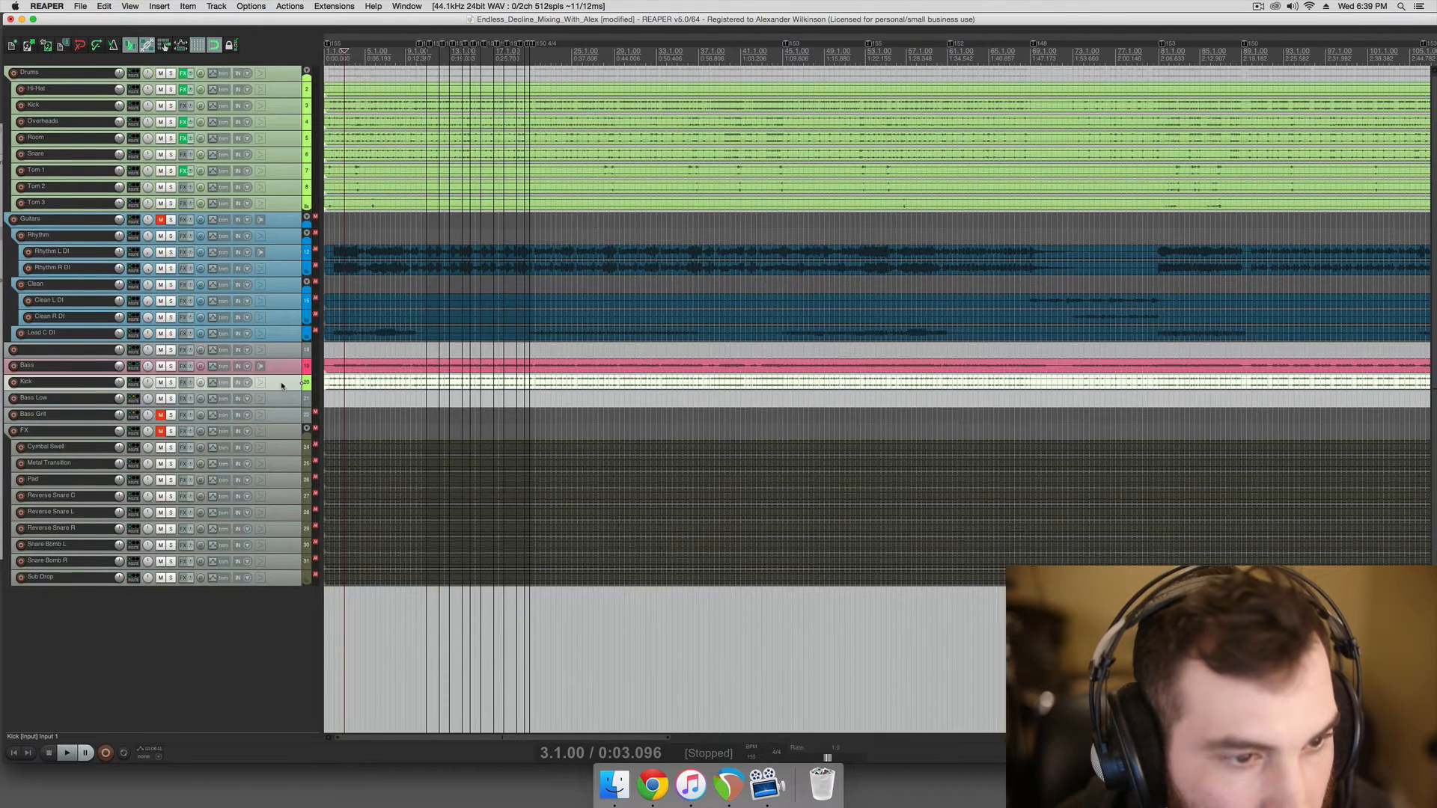
- Insert a new track below Bass and make it a folder containing the Kick copy and Bass Low
click(282, 373)
click(285, 381)
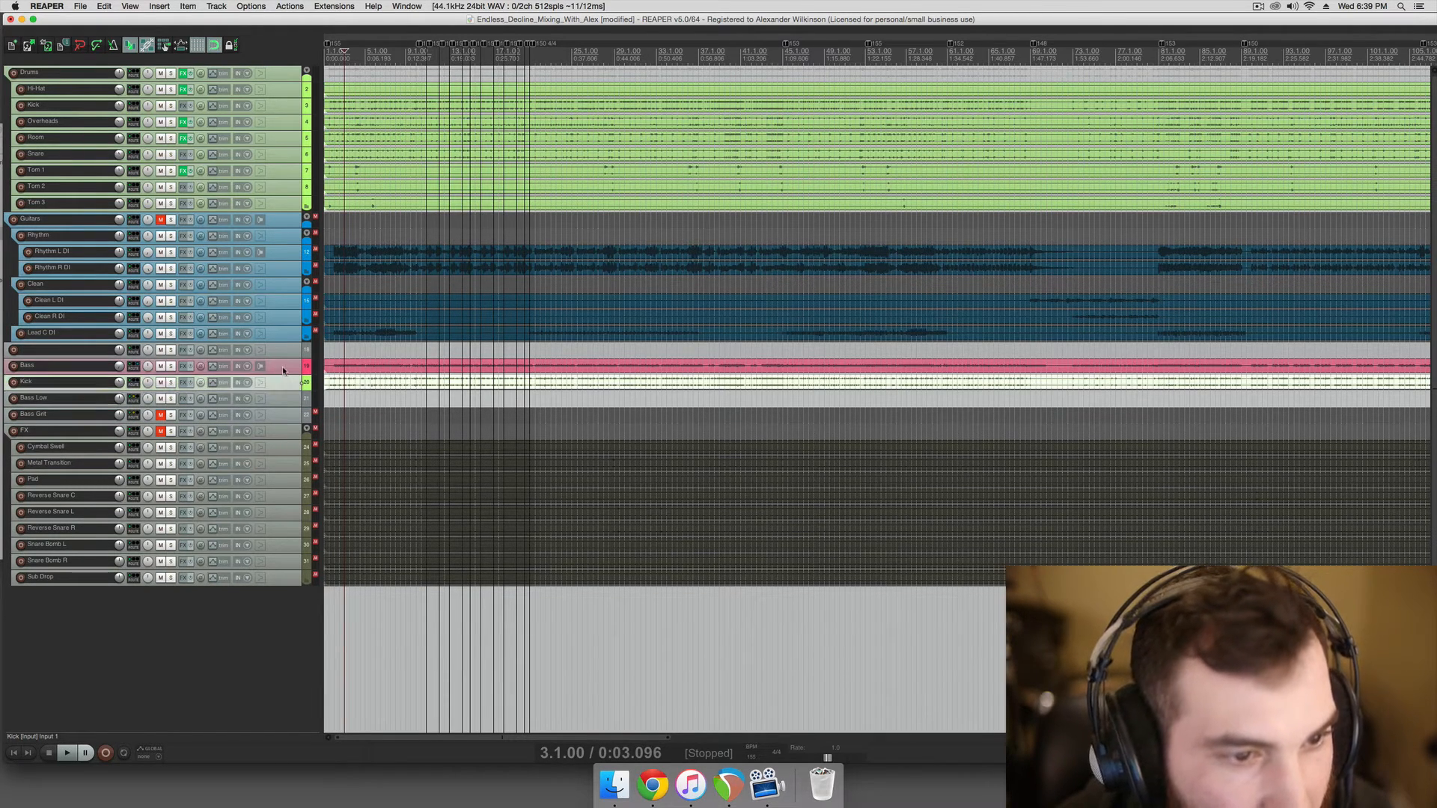
click(282, 370)
key(super+t)
click(287, 404)
shift+click(287, 412)
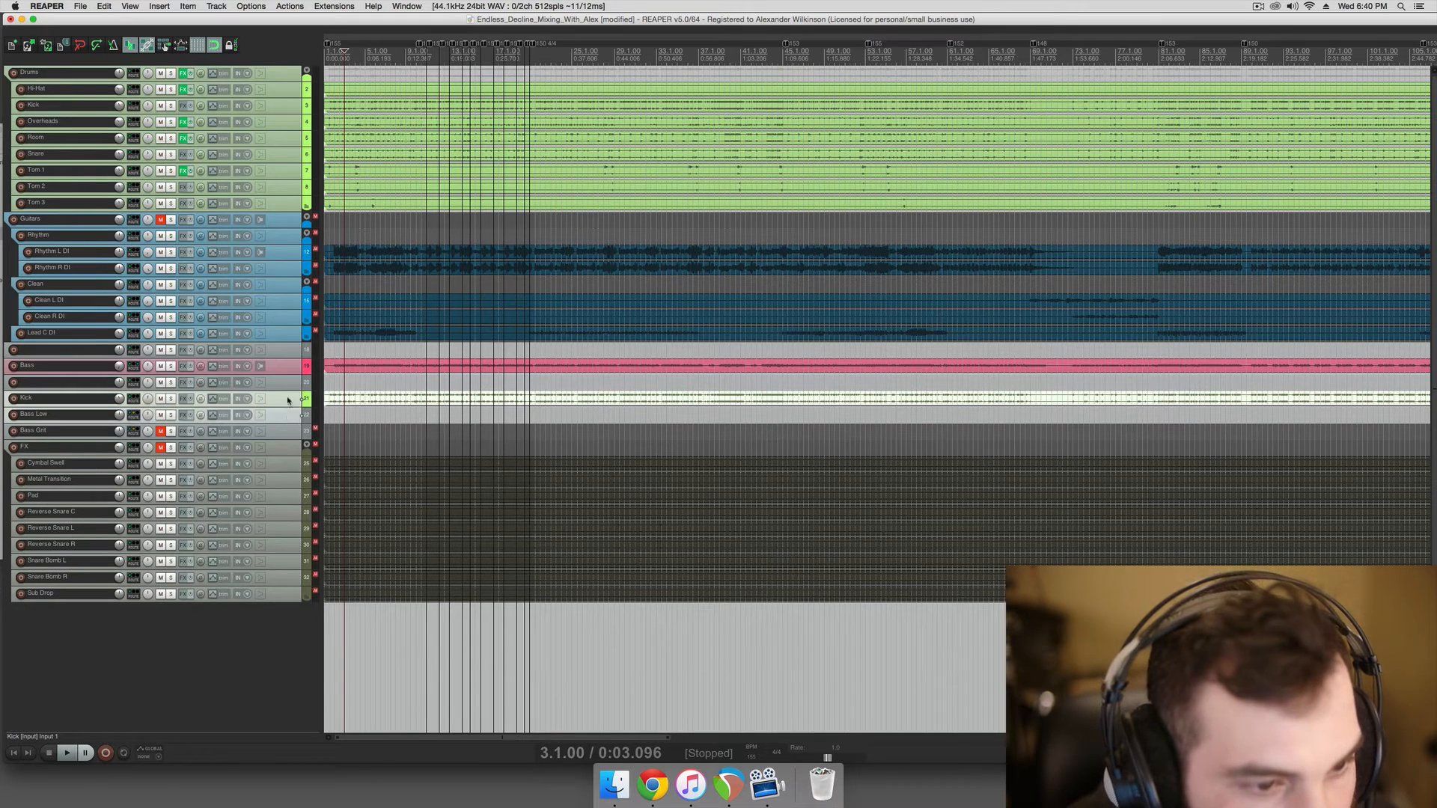
drag(289, 402, 289, 390)
click(287, 386)
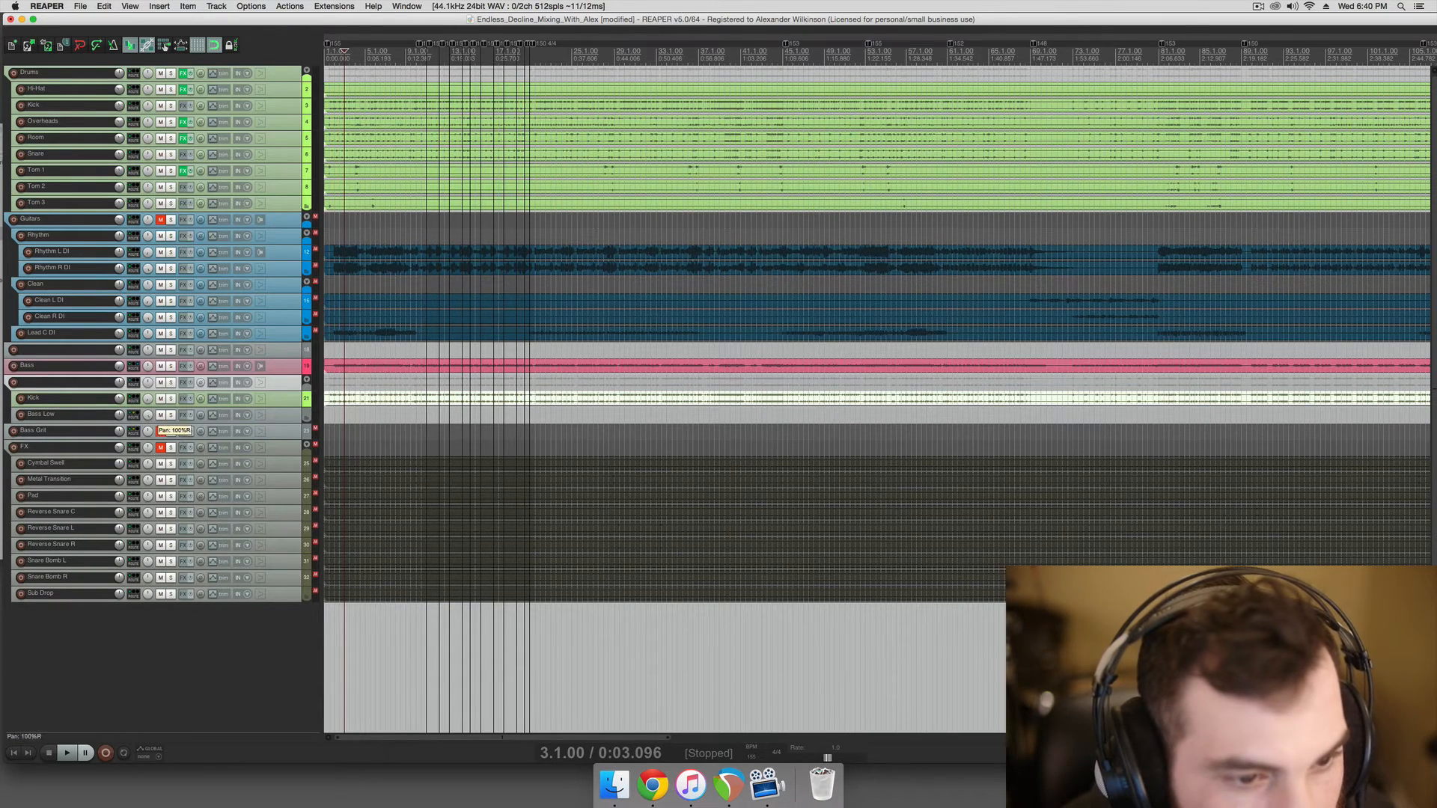
- Add the VST version of Schope to the new folder track and position its window over the arrangement
click(182, 383)
text(sch)
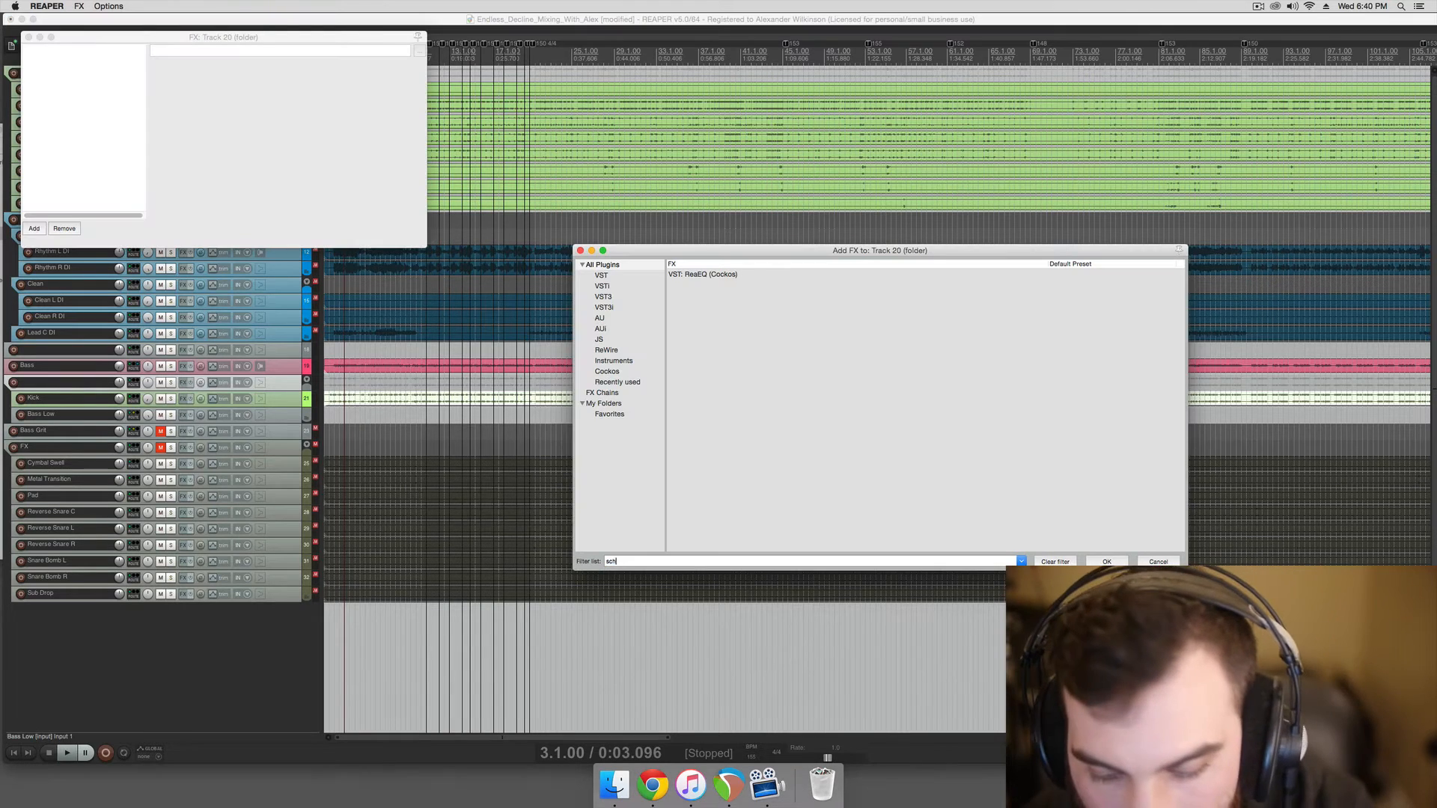
text(ope)
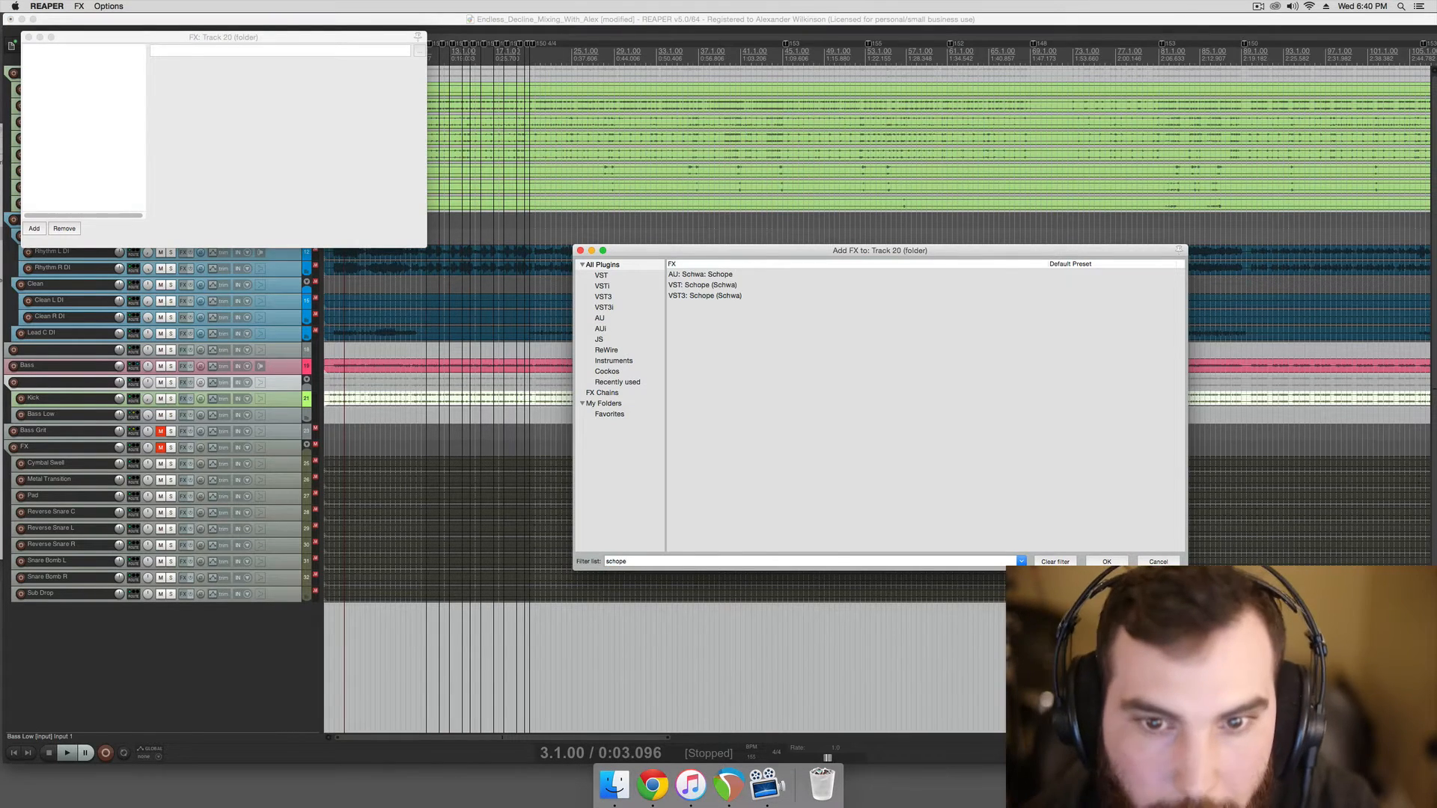
double_click(678, 285)
drag(316, 25, 841, 119)
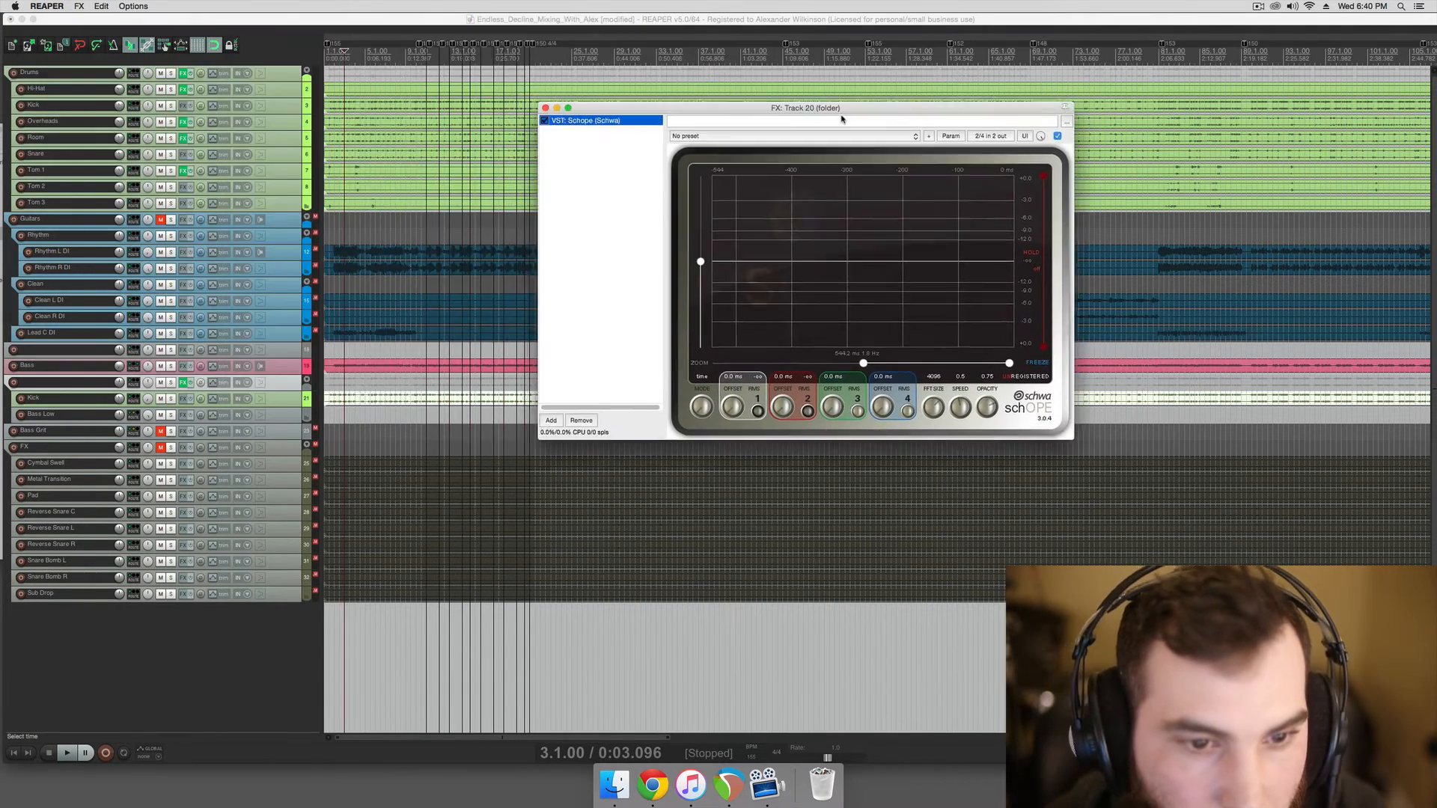
- Solo the new folder track and play from bar 3 to view the kick and bass waveforms in Schope
click(171, 382)
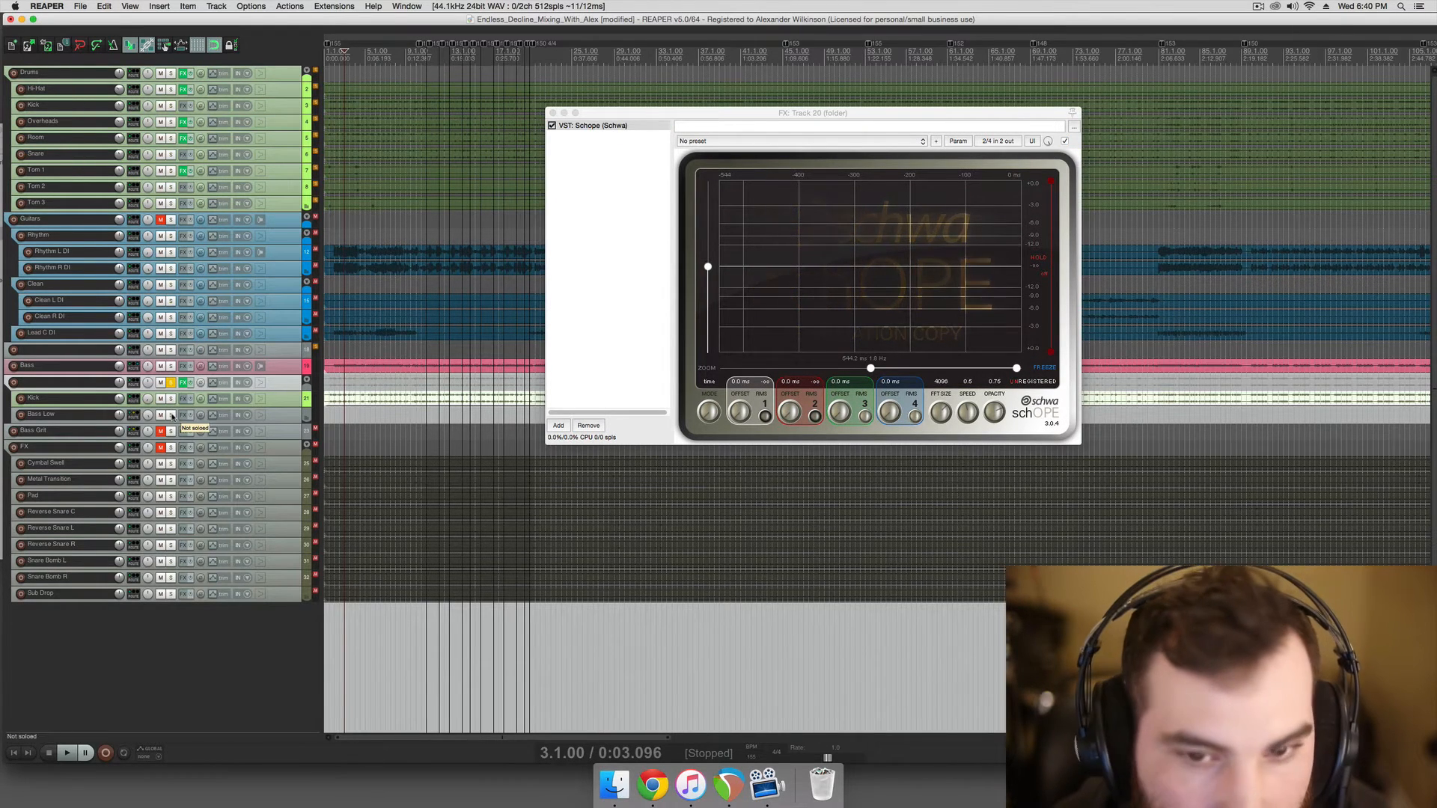
key(space)
click(1023, 404)
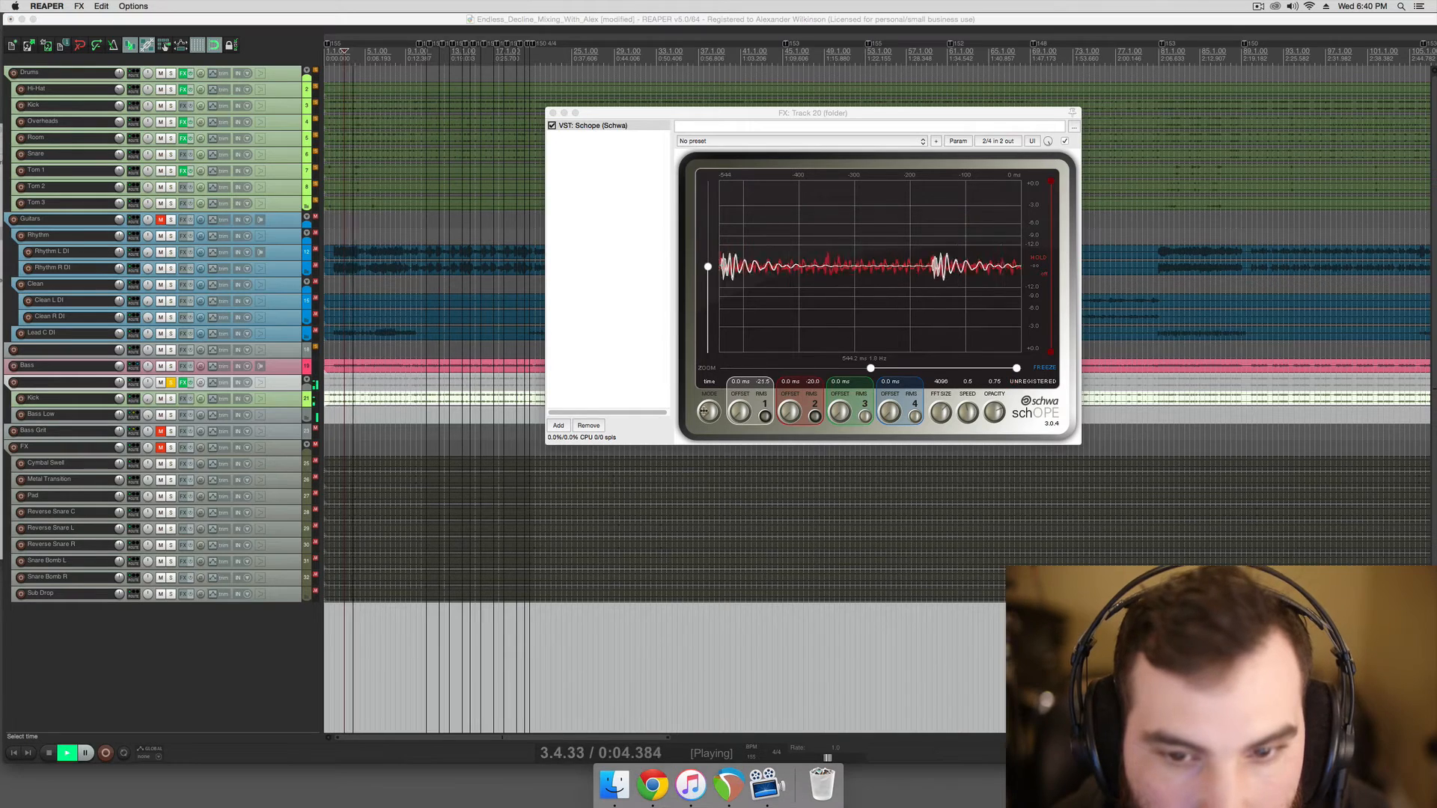
key(space)
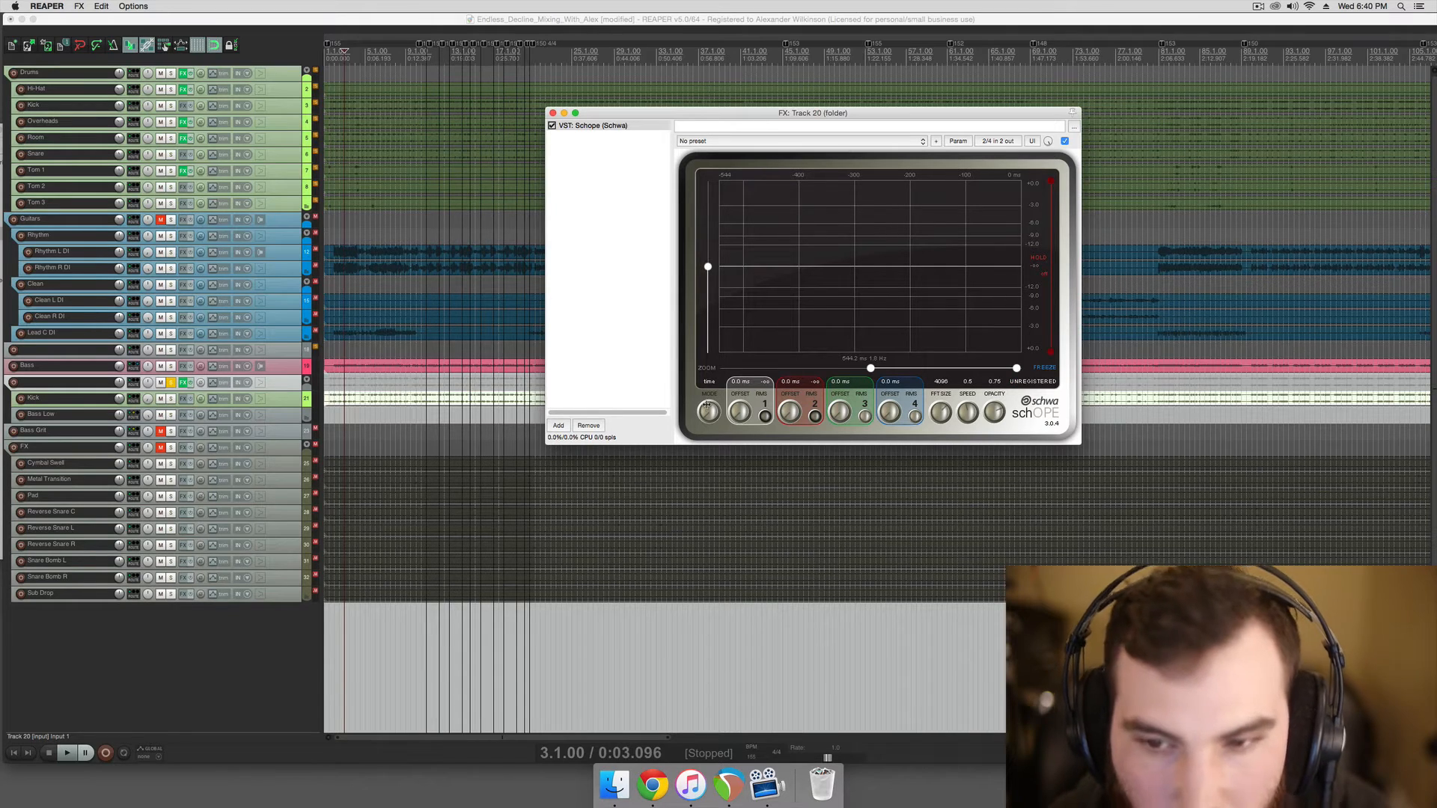
- Place the edit cursor at 6.3.00, switch Schope to frequency mode, and play the section briefly
click(459, 390)
click(410, 379)
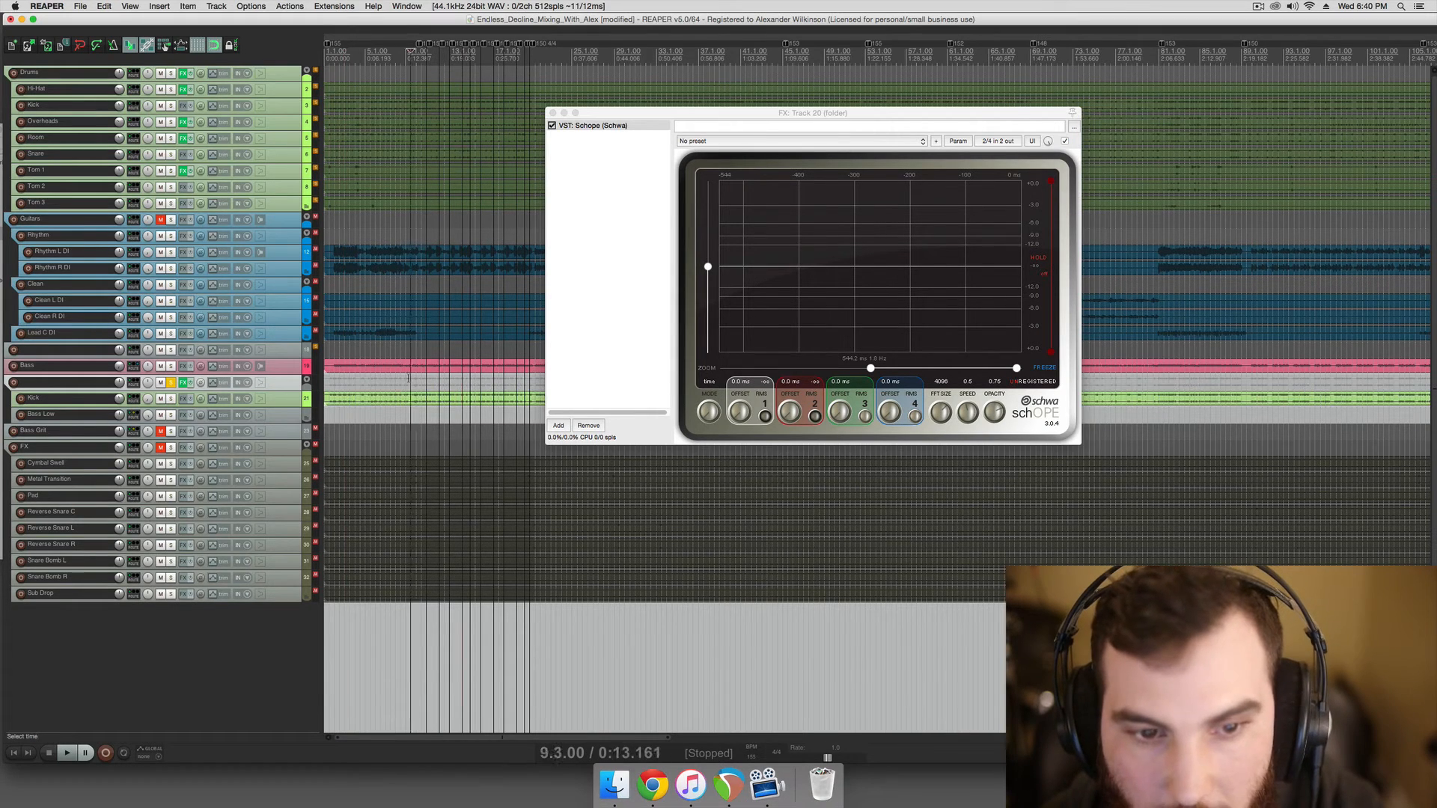
click(381, 381)
click(710, 410)
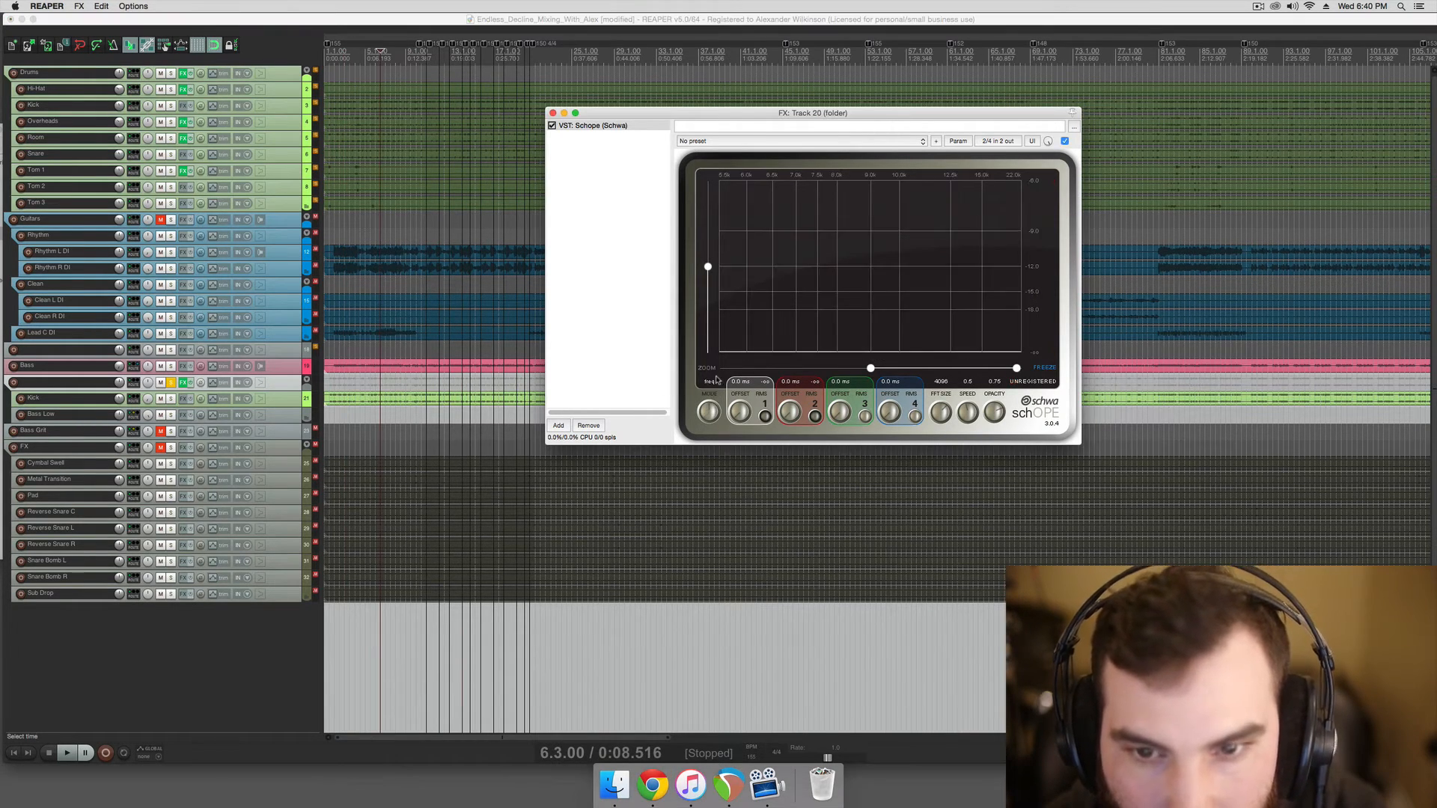
key(space)
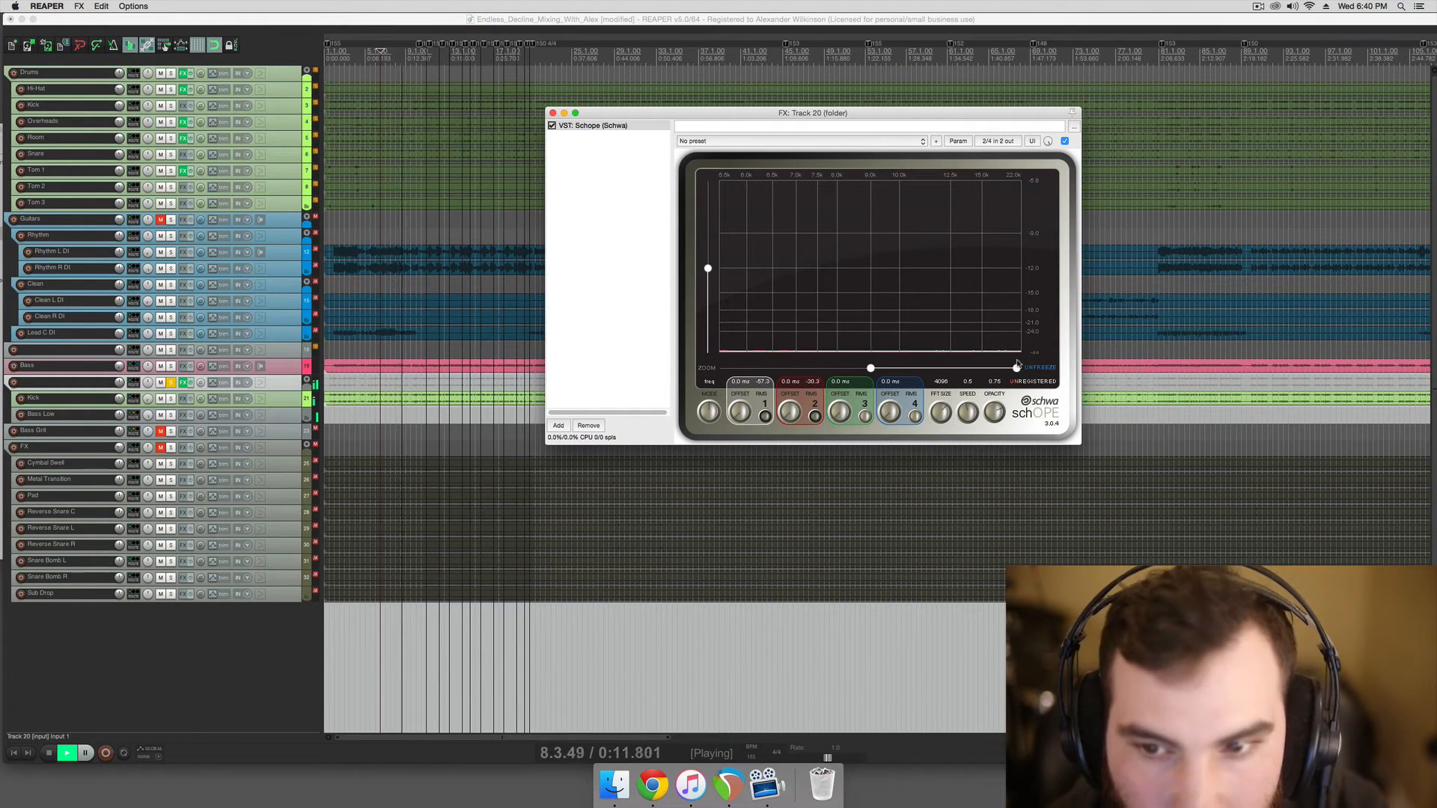
key(space)
- Zoom Schope to about 20–400 Hz with a magnified level scale and replay from 6.3.00 to compare kick and bass spectra
drag(1015, 369, 756, 375)
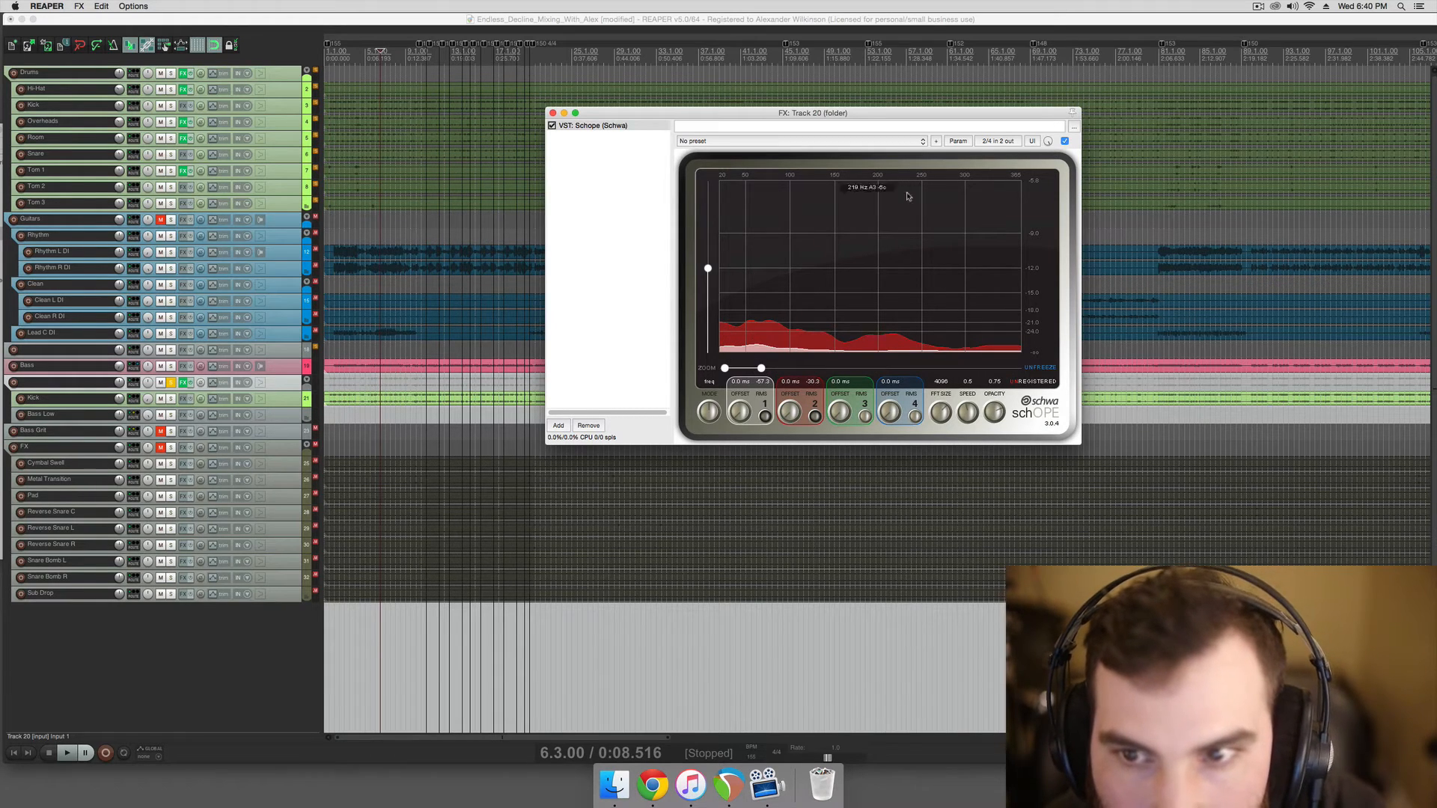
drag(709, 270, 707, 213)
key(space)
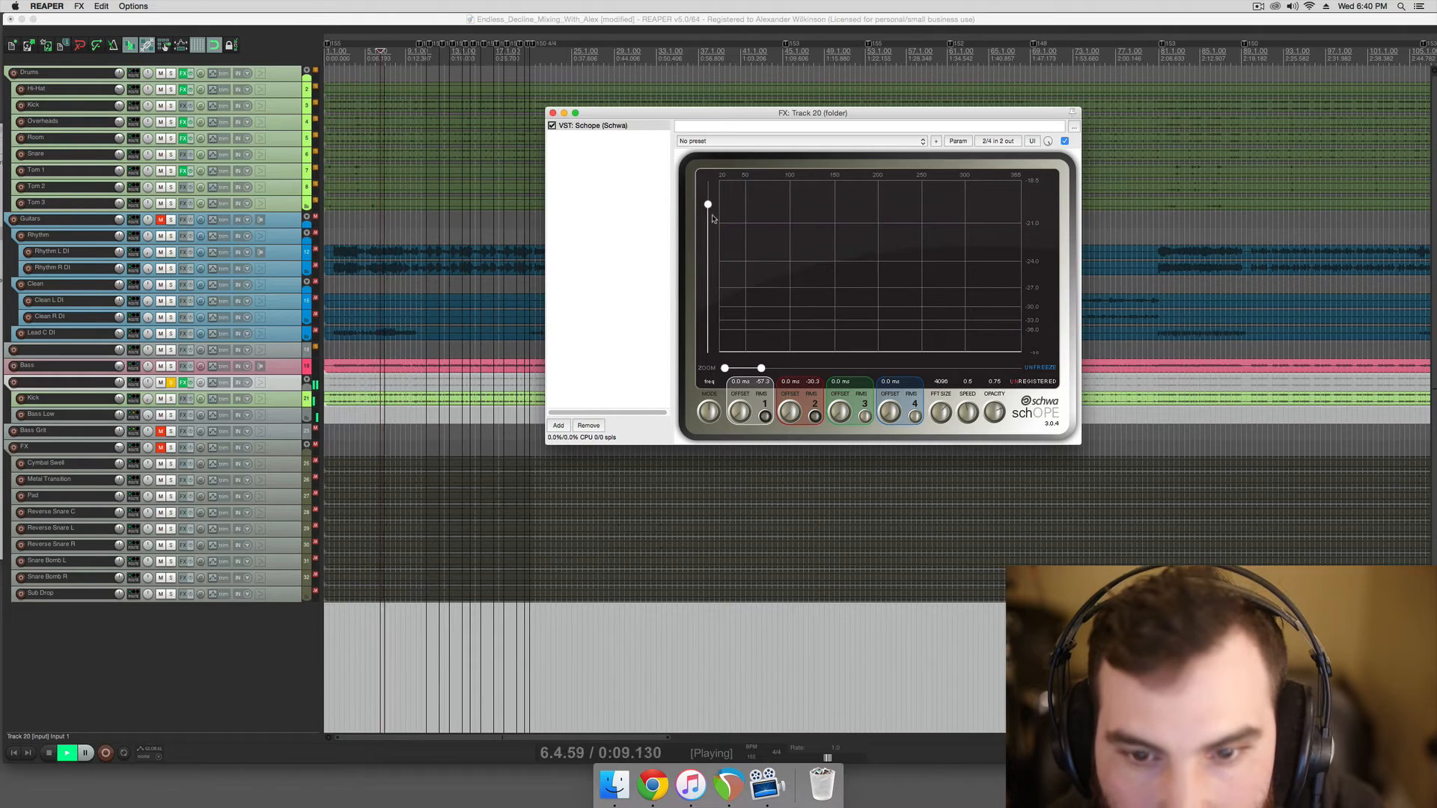
key(space)
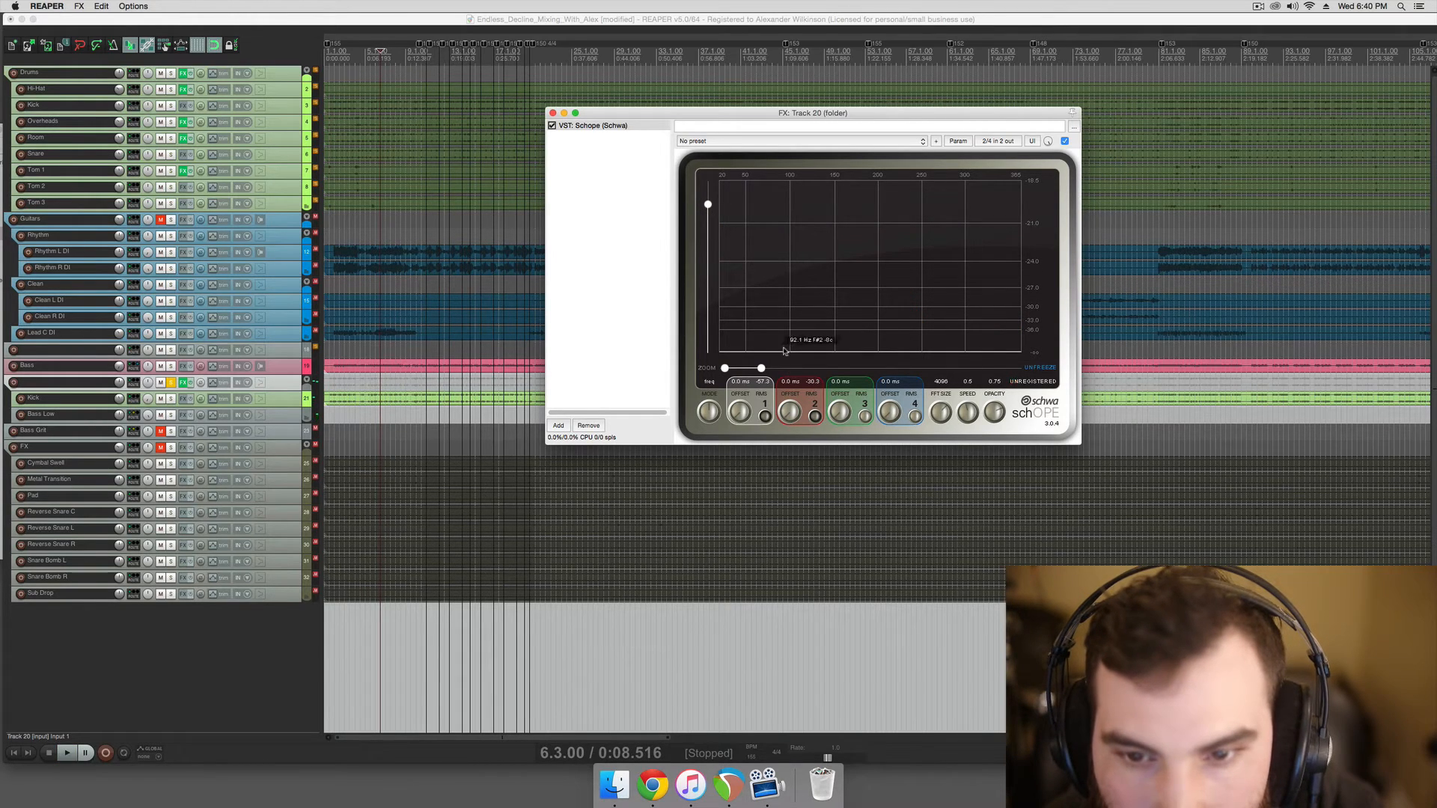
drag(761, 368, 765, 370)
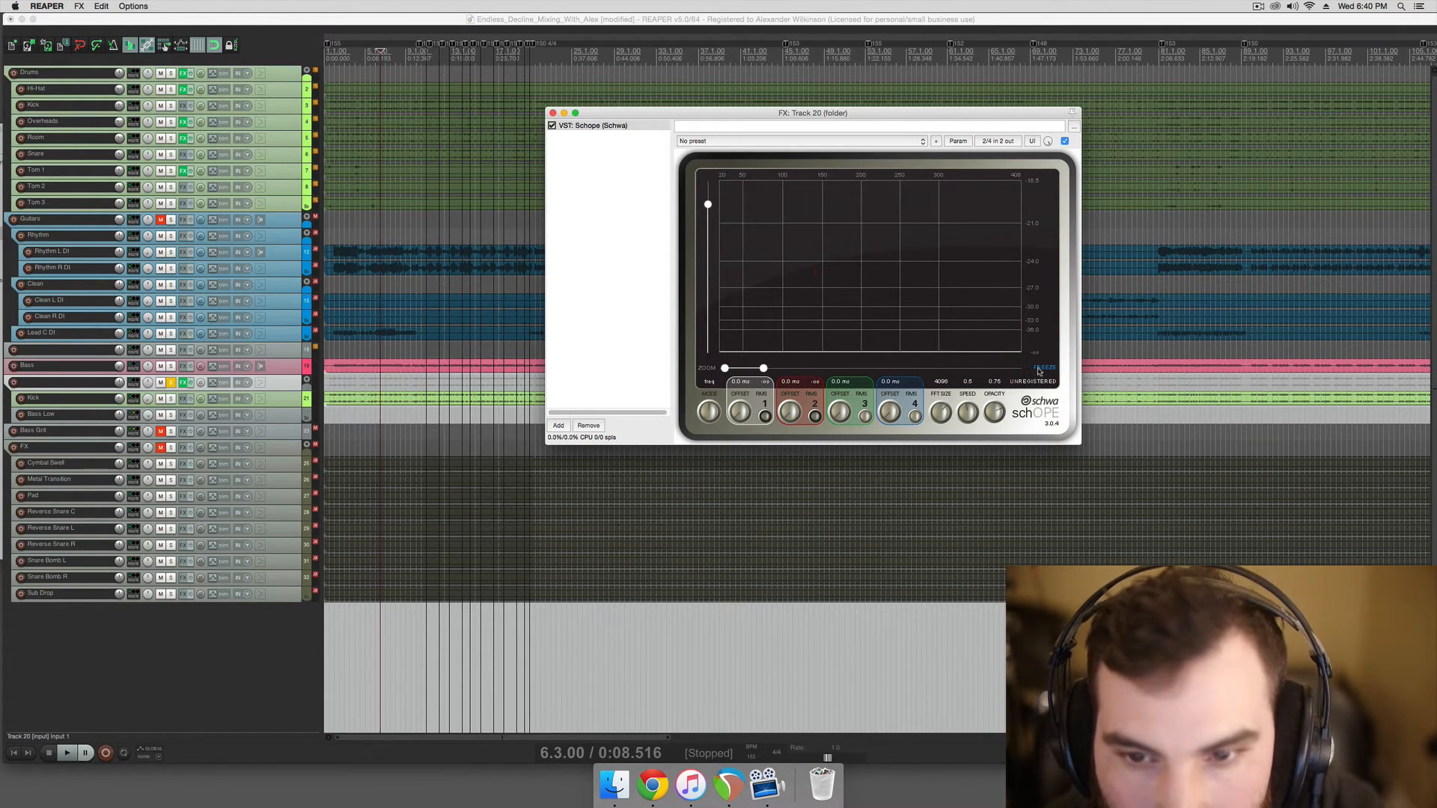
key(space)
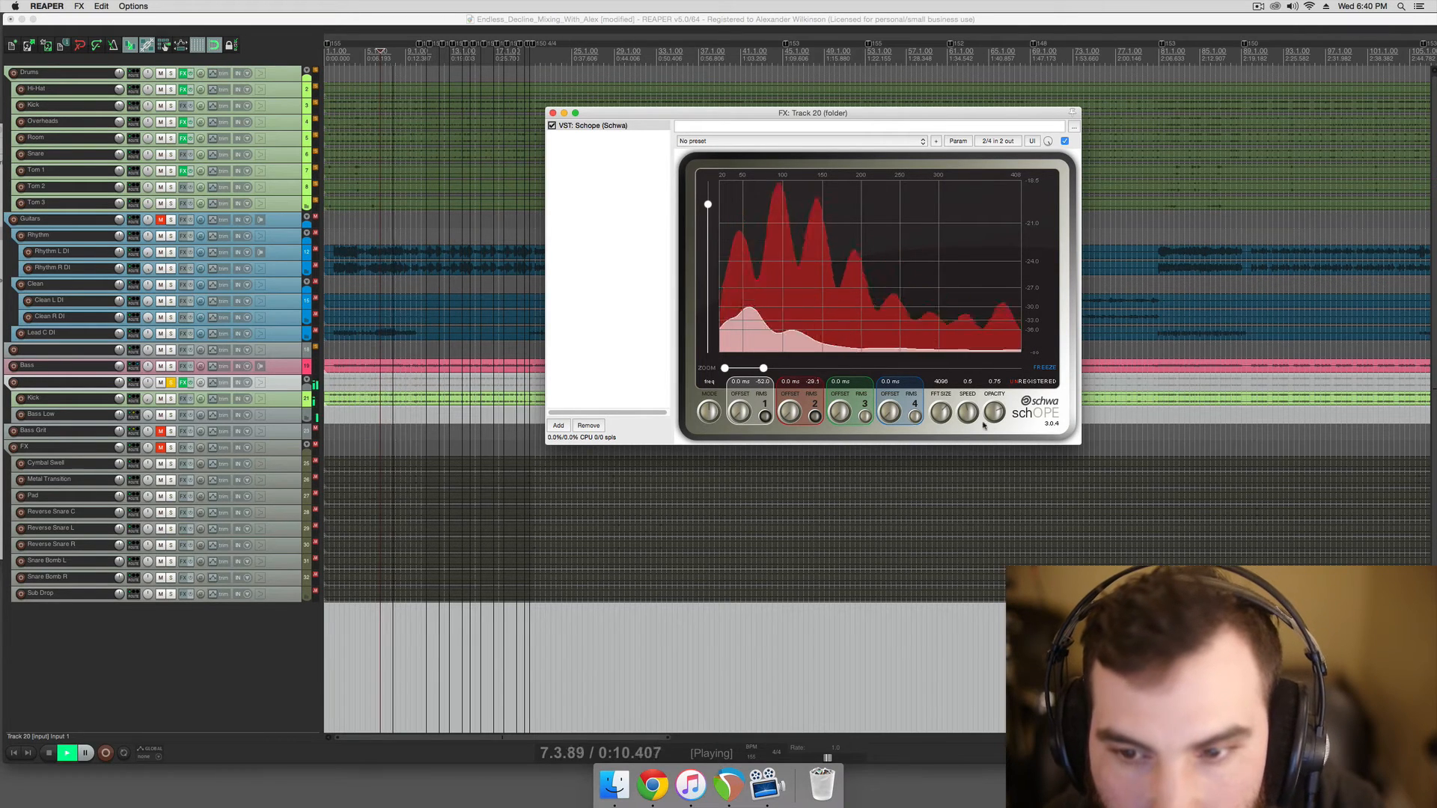
key(space)
key(space)
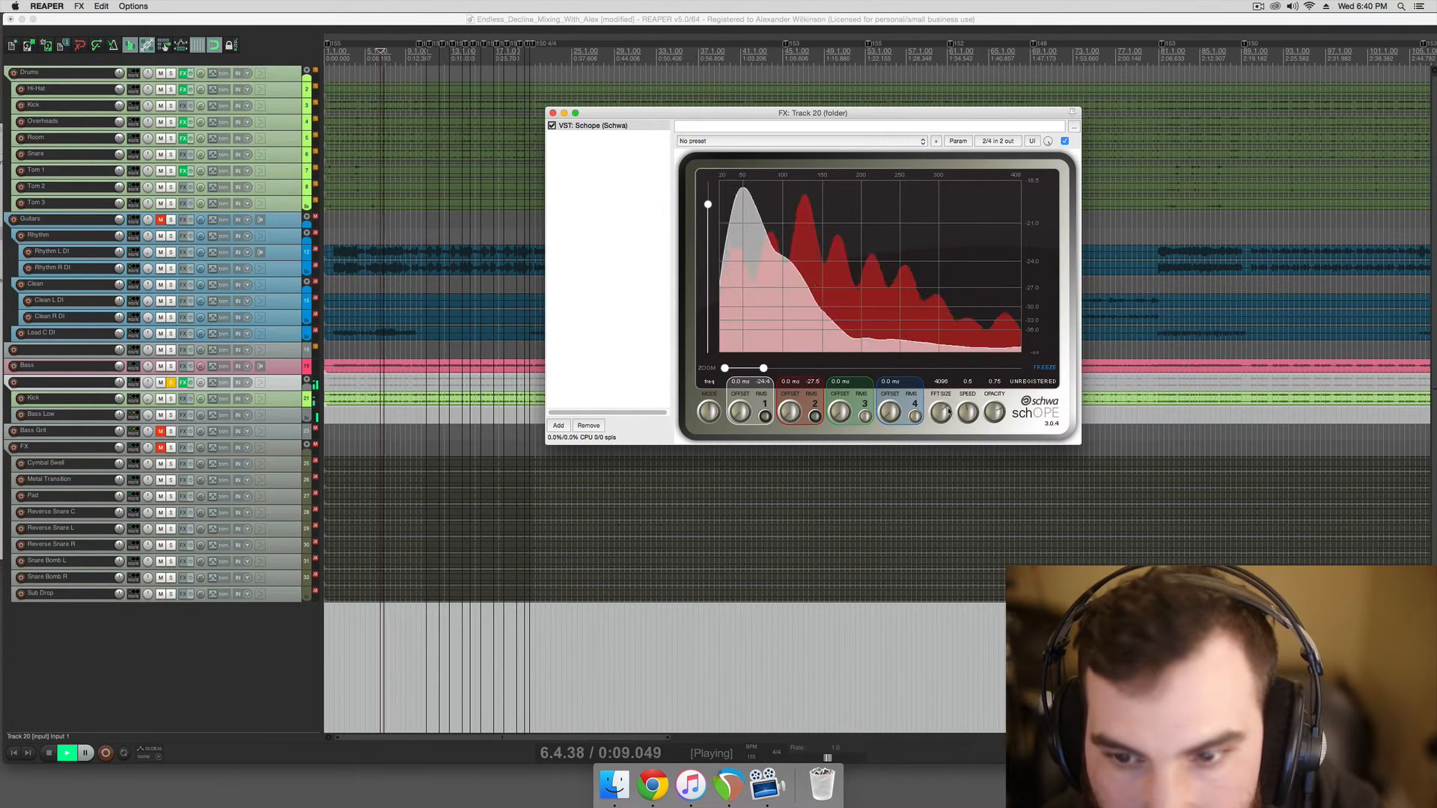
- Set Schope's FFT size to 4096 and speed to 0.1, narrow its range to about 325 Hz, and reduce the level zoom
mouse_move(940, 413)
mouse_down()
mouse_move(937, 427)
mouse_move(952, 397)
mouse_move(940, 417)
mouse_up()
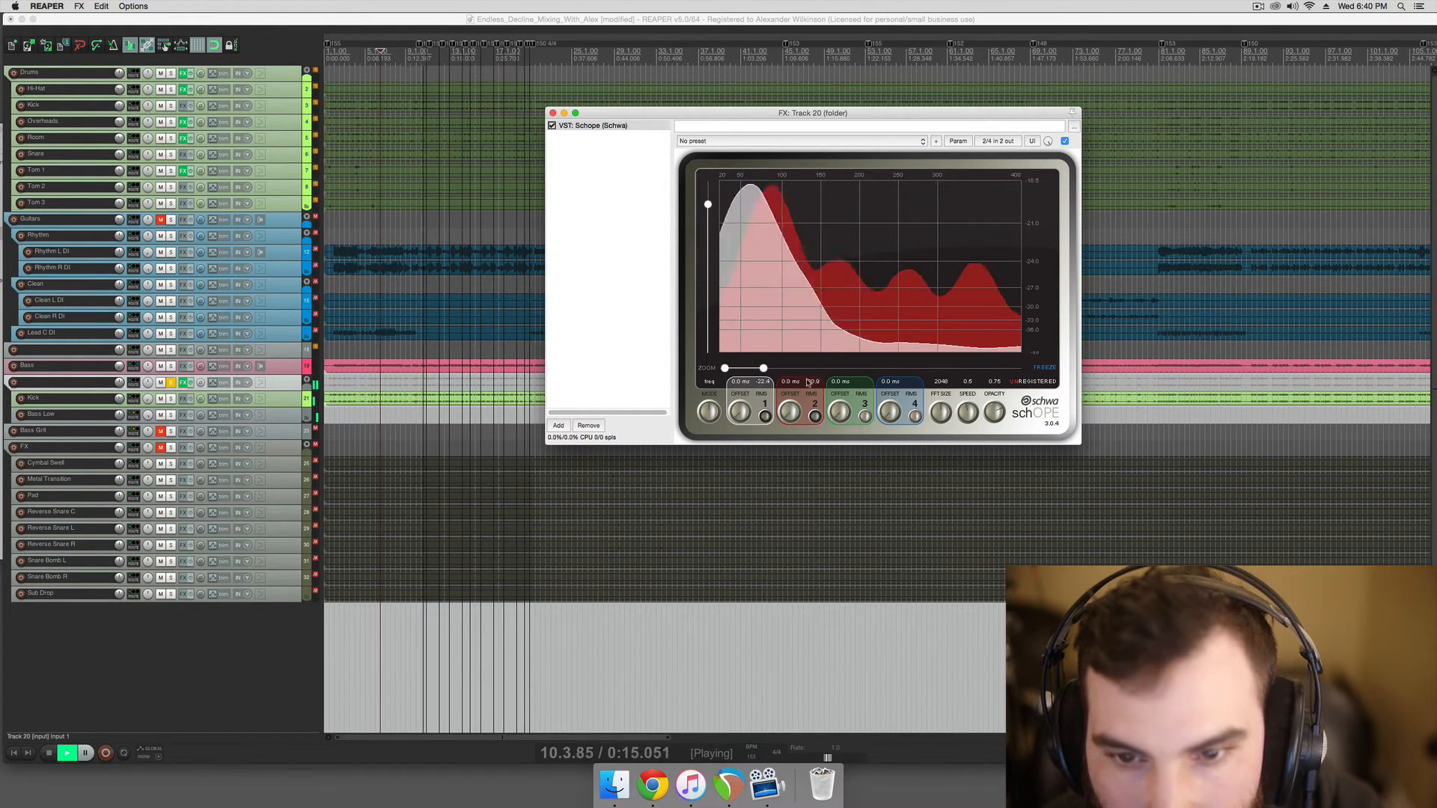
drag(763, 368, 760, 368)
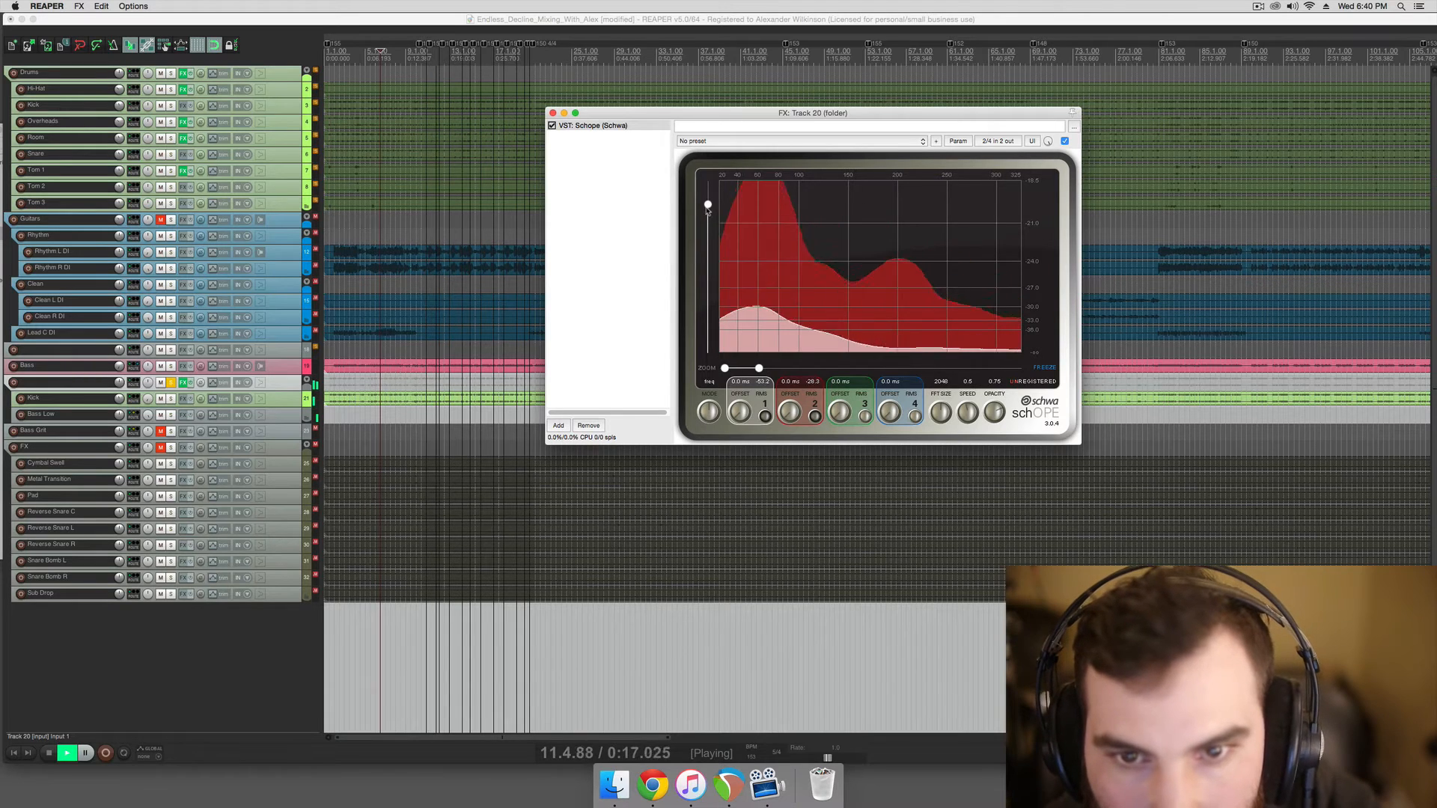
drag(707, 205, 706, 255)
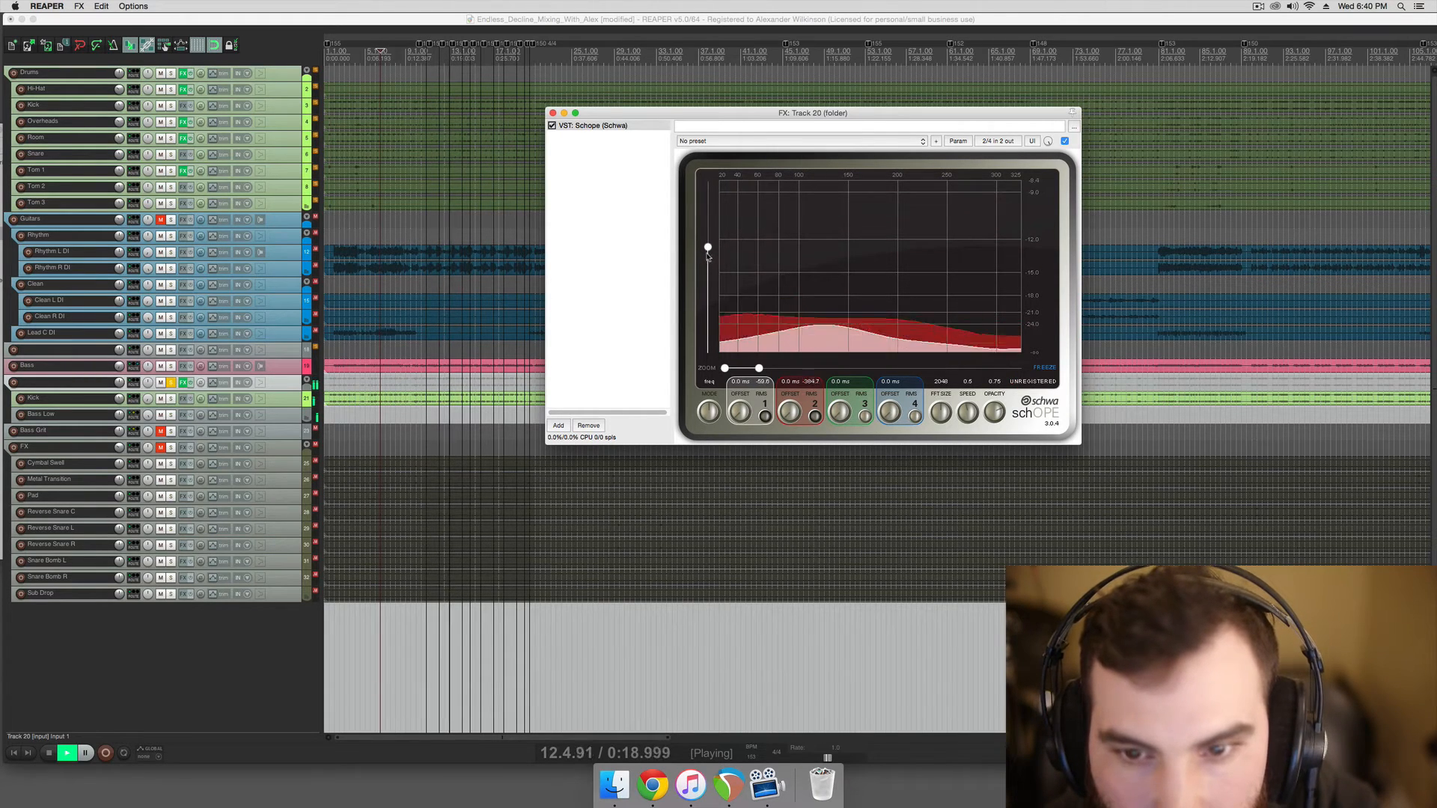
drag(974, 411, 959, 437)
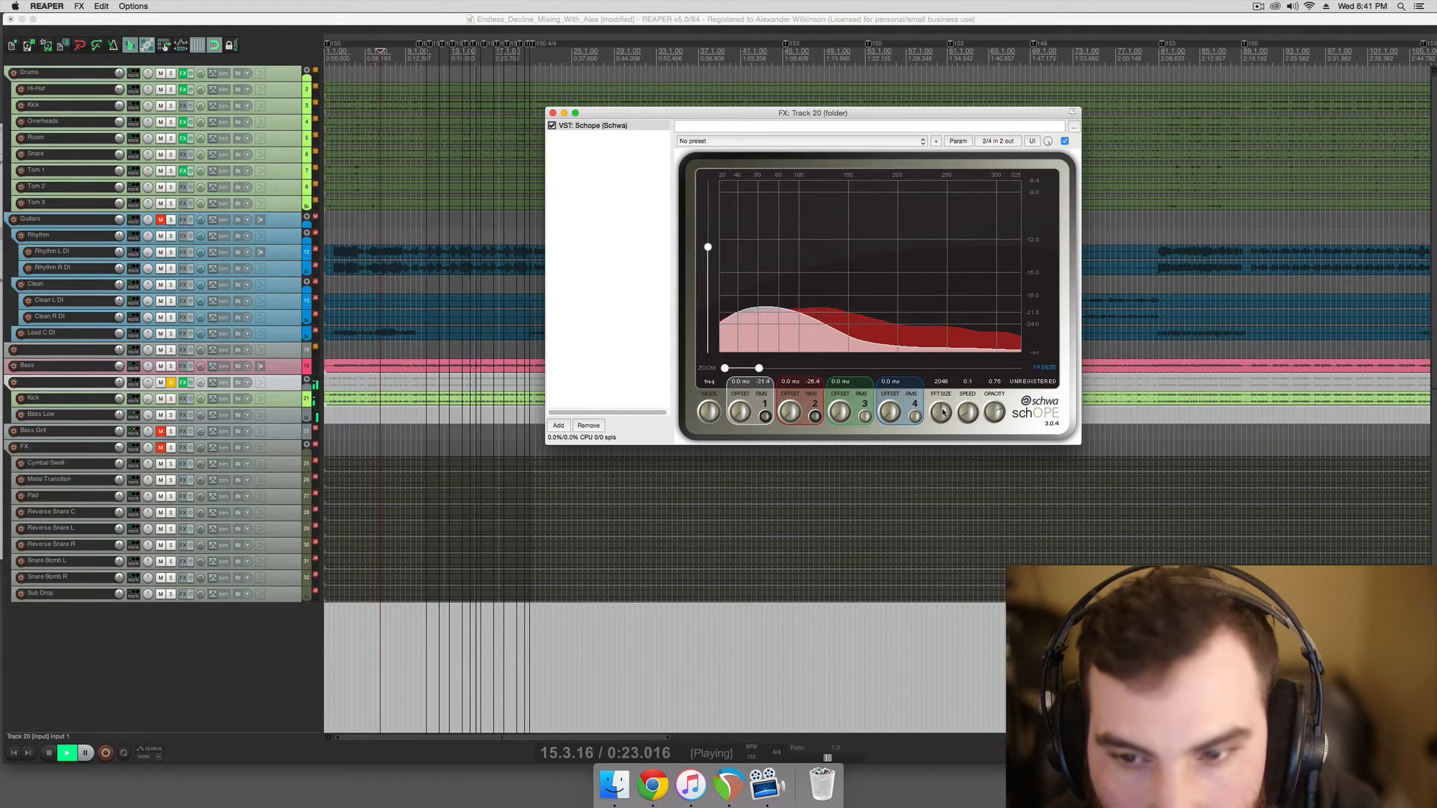
drag(947, 413, 948, 403)
mouse_move(737, 291)
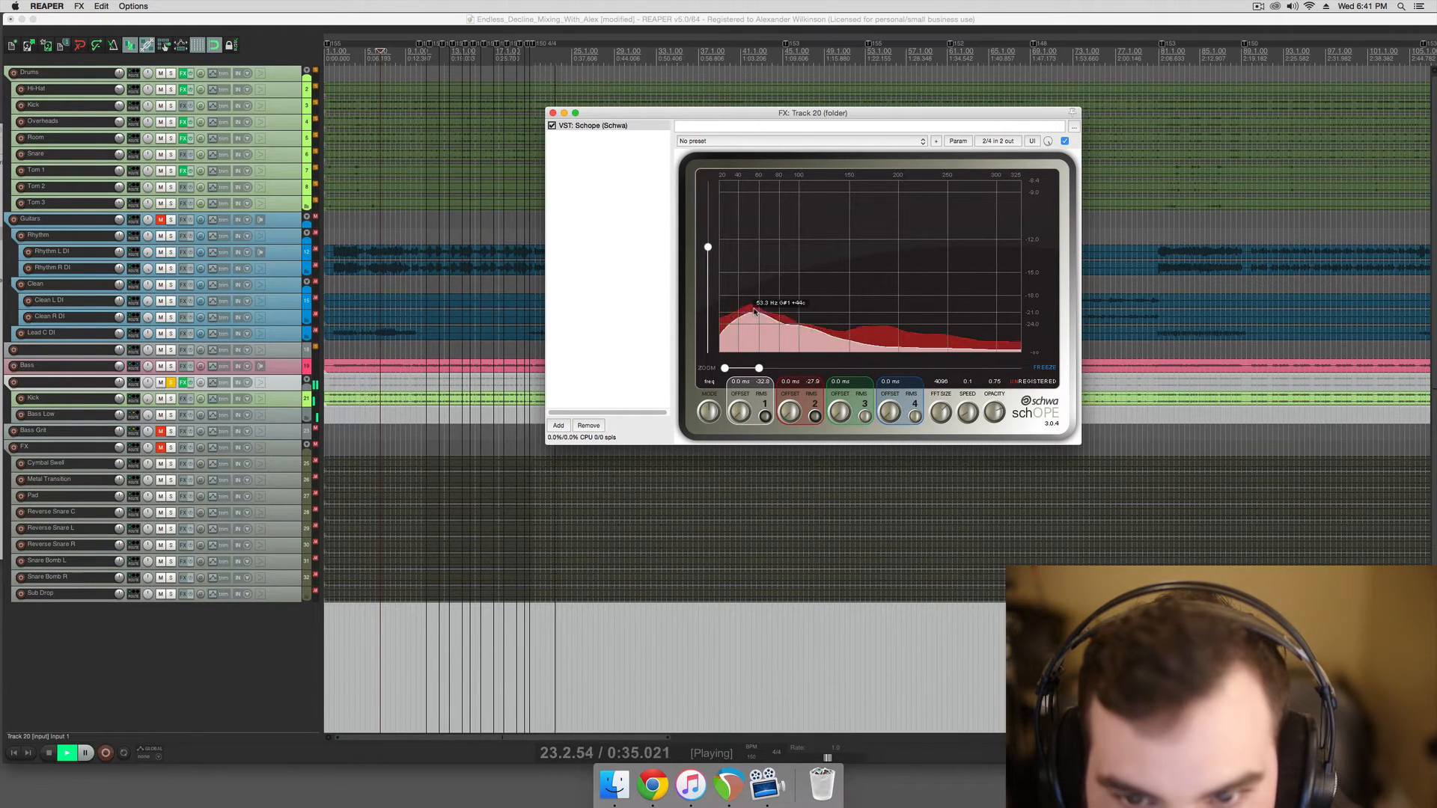
- Stop playback with the edit cursor at 13.1.00, remove Schope from the folder track, and close its effects window
click(449, 387)
key(space)
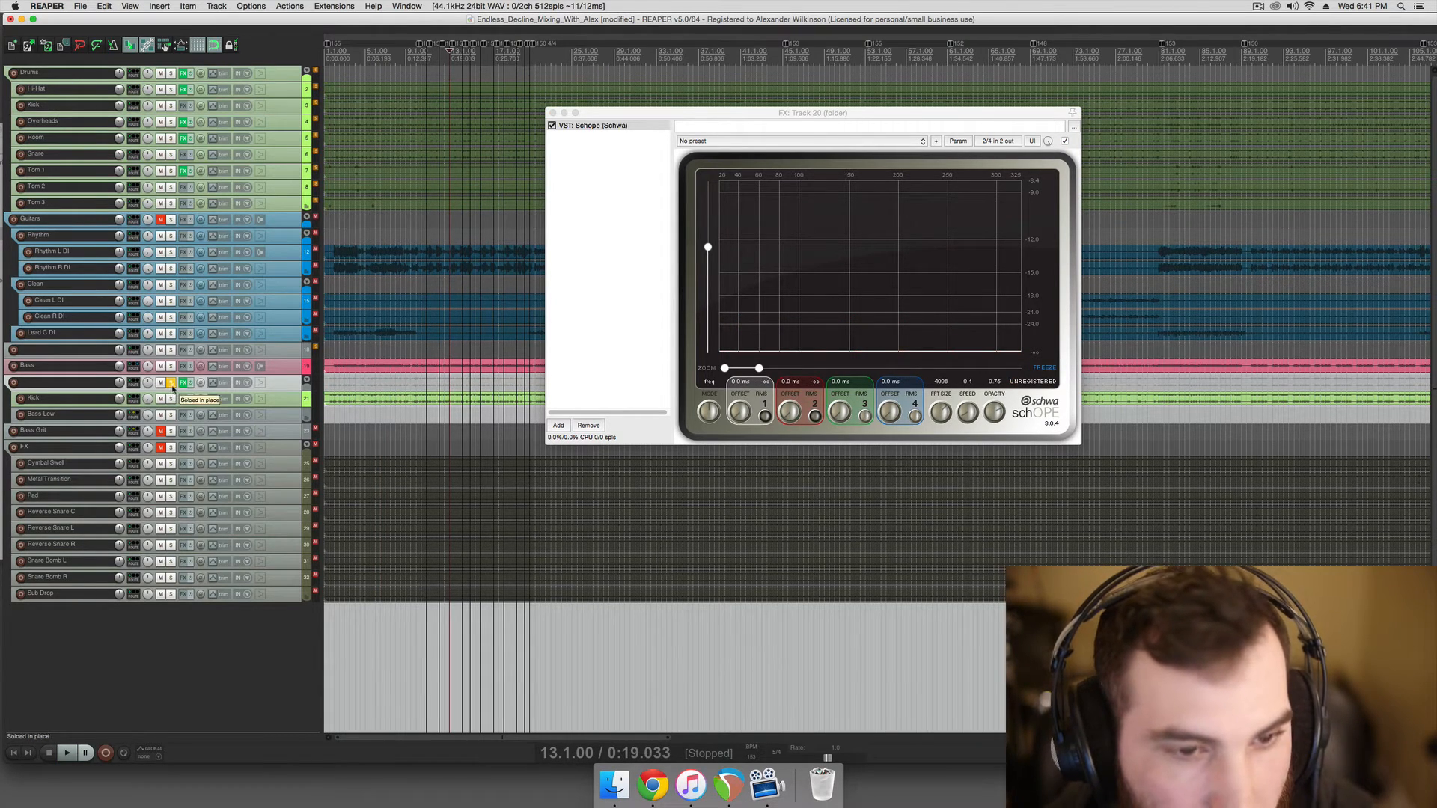
click(589, 426)
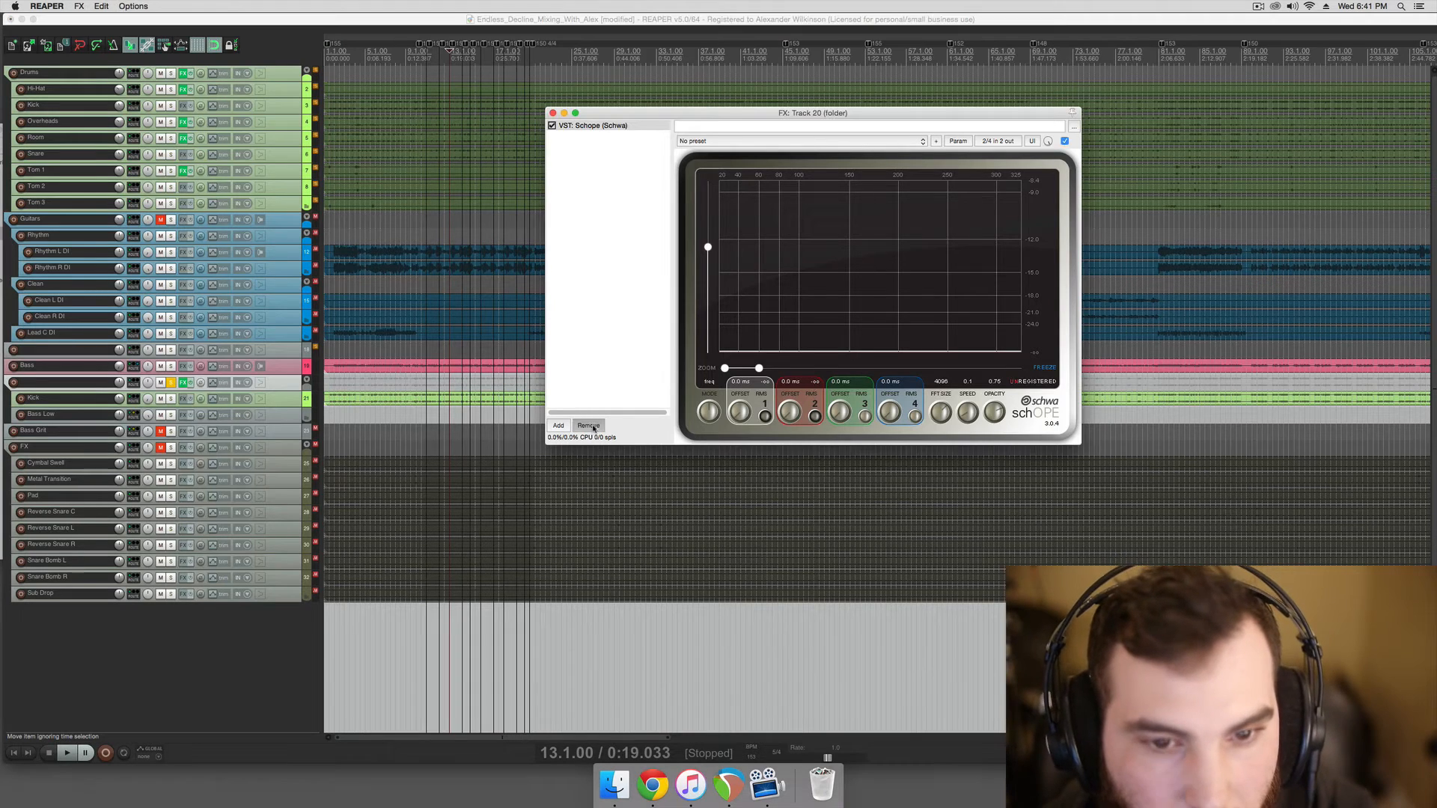
click(553, 114)
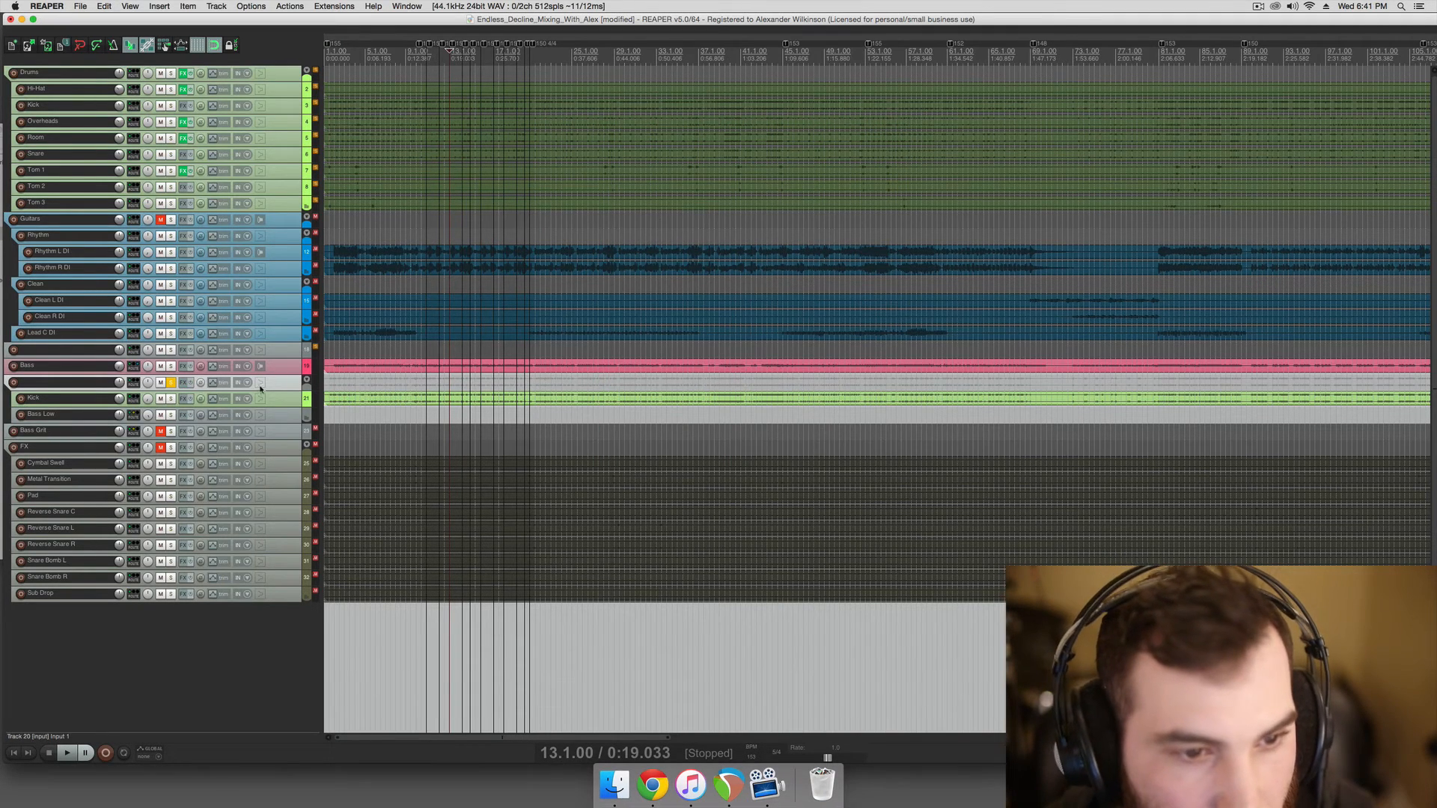
- Remove the unnamed folder track together with the Kick copy and Bass Low inside it
scroll(384, 374, down, 1)
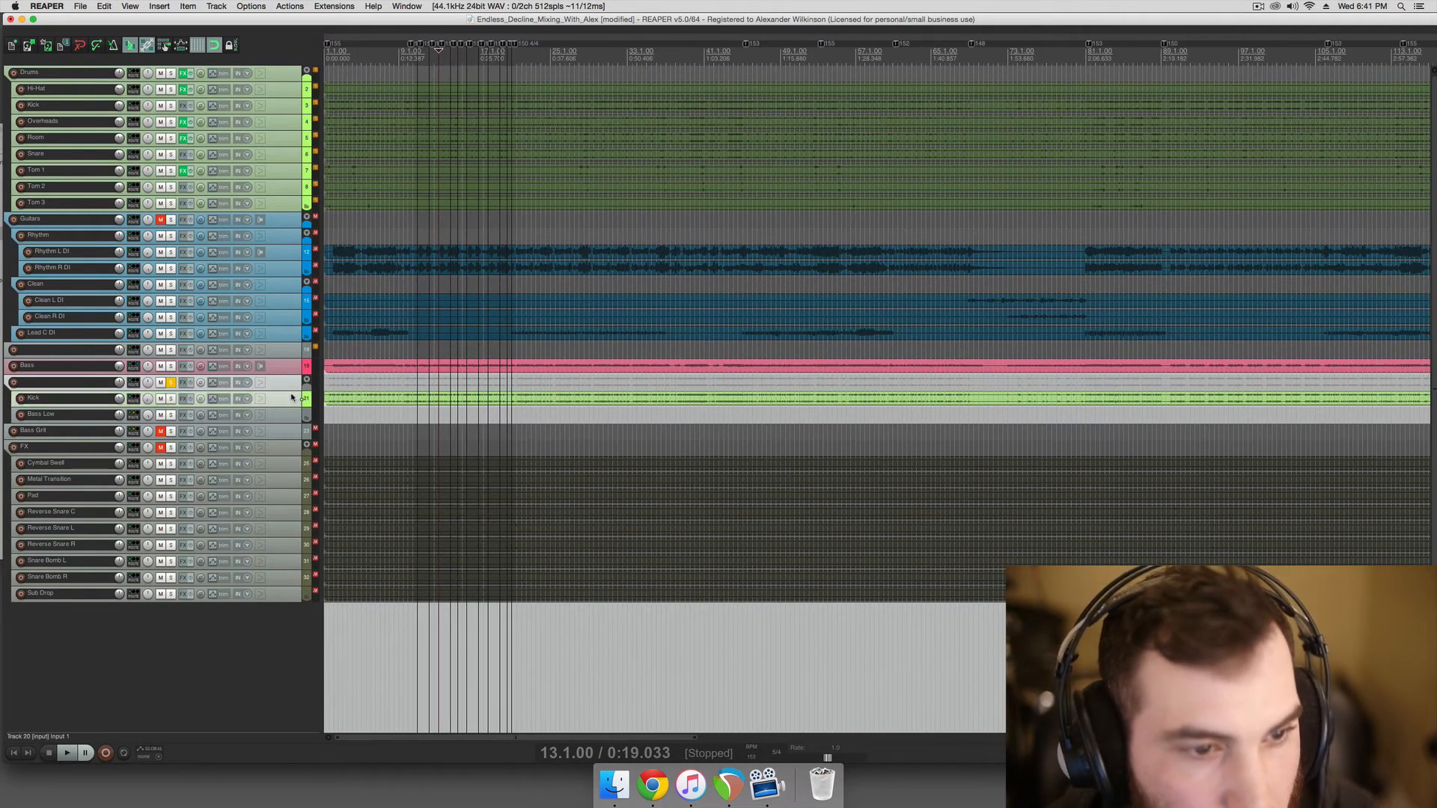
right_click(294, 388)
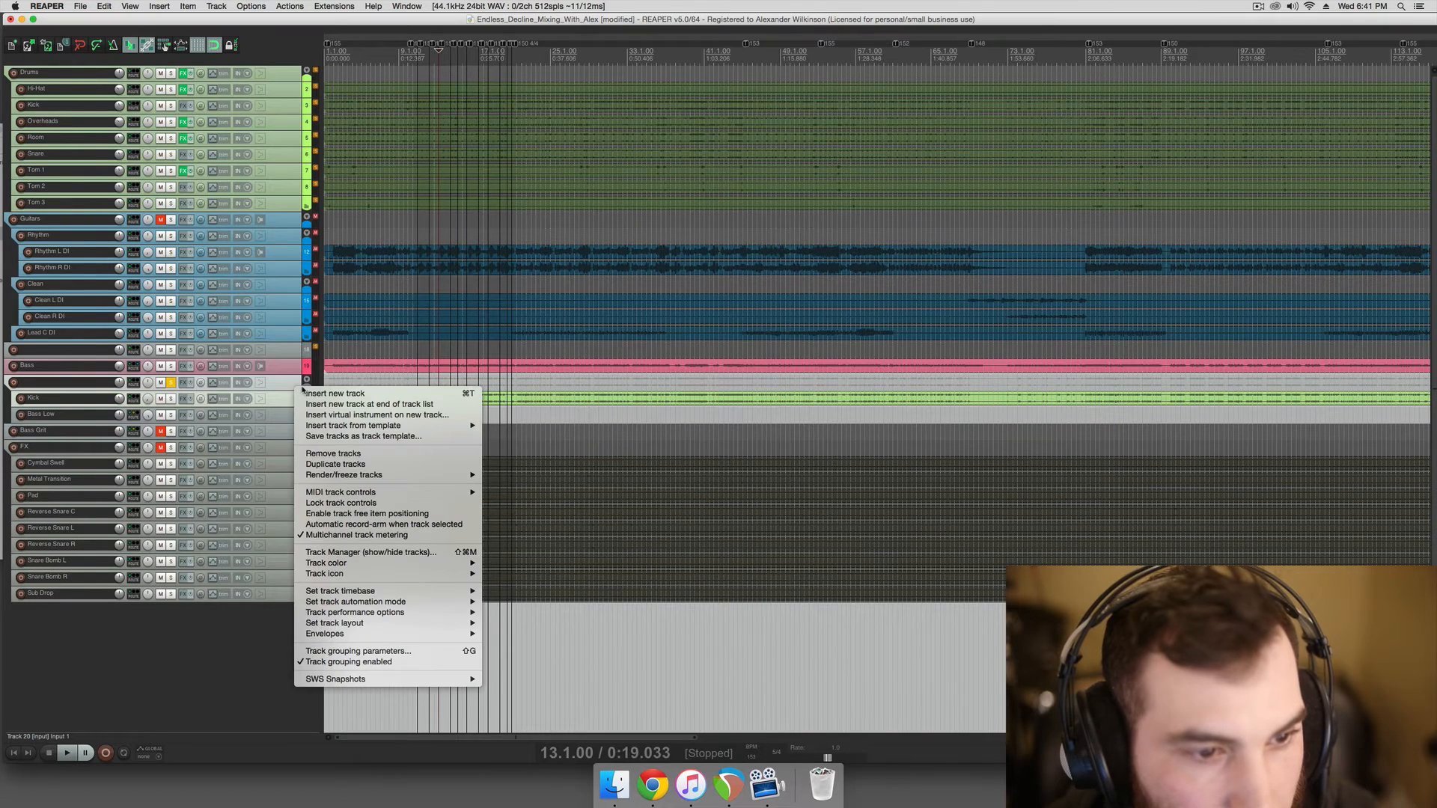
click(333, 453)
click(287, 386)
- Play briefly from the start of the project, stop playback, and solo the Bass track
key(space)
key(Home)
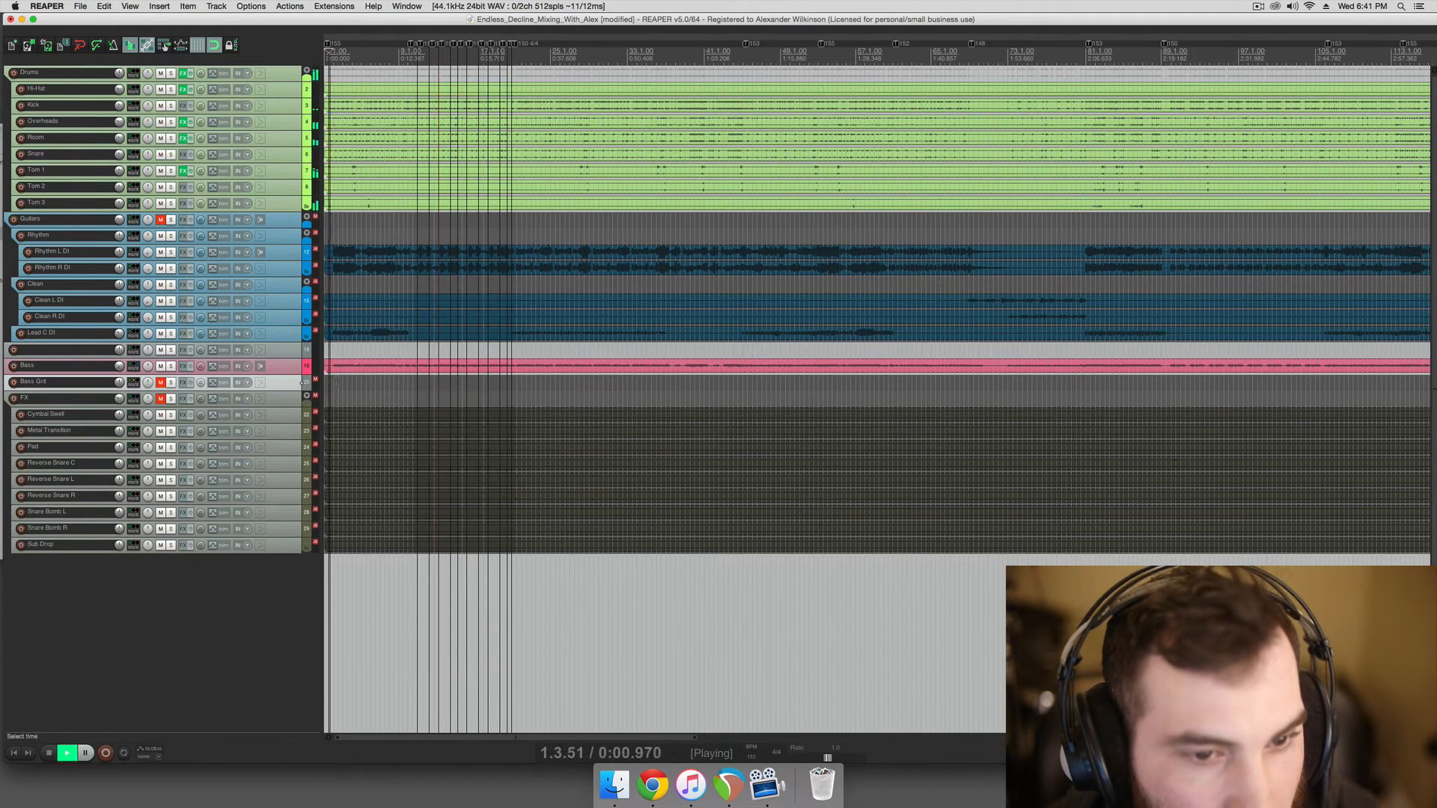
key(space)
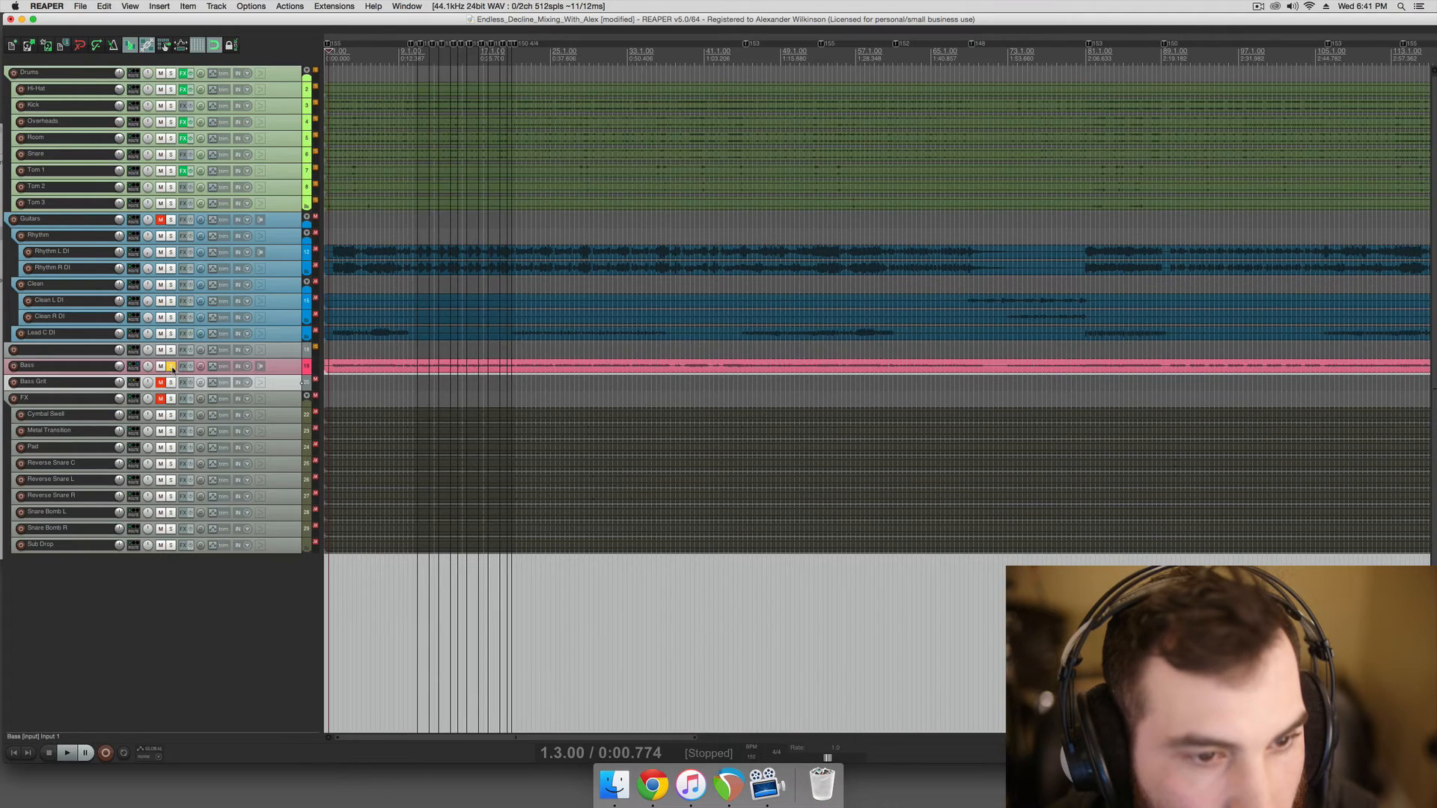
- Clear the Bass solo and unmute the Bass Grit track, playing the project briefly to check
click(169, 382)
click(169, 382)
key(space)
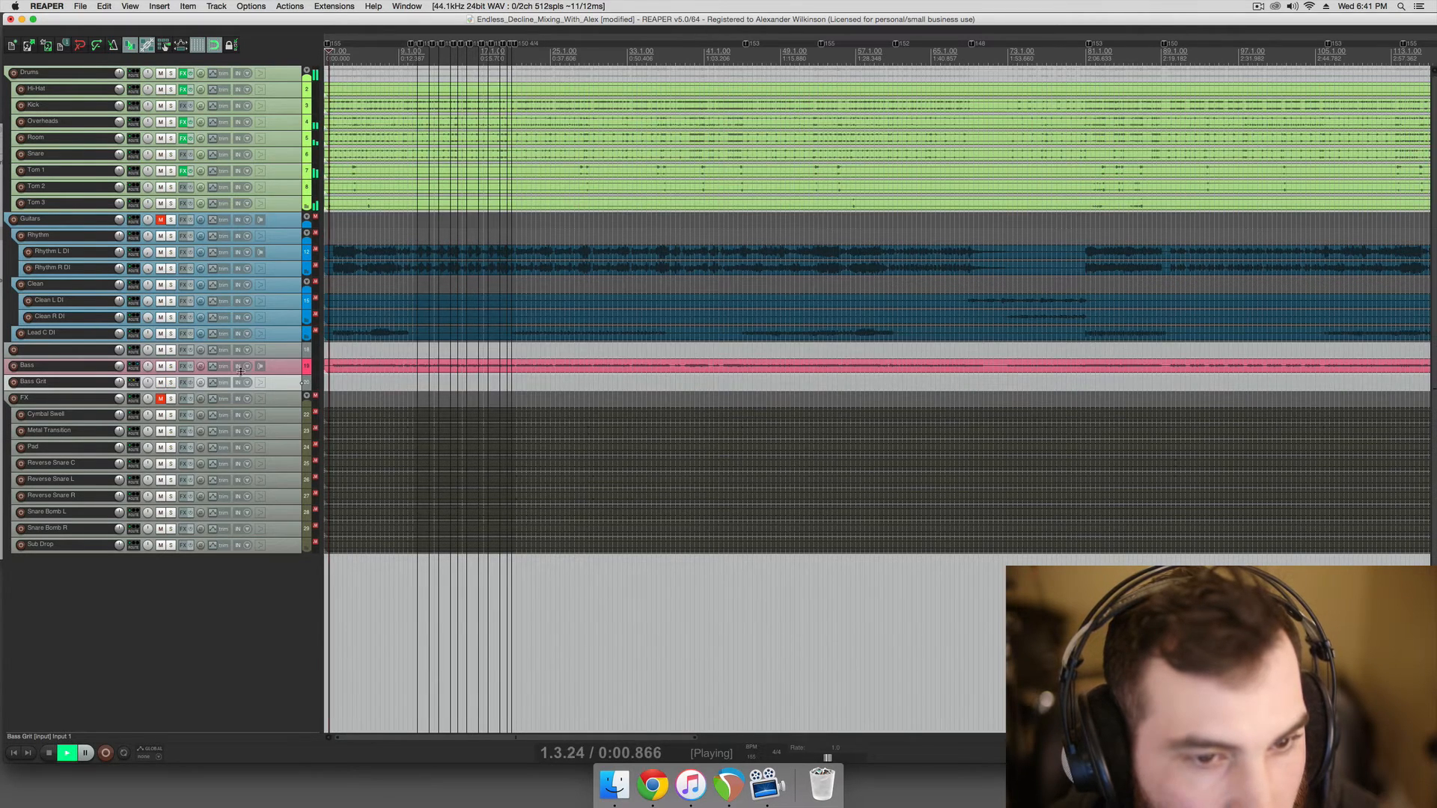
key(space)
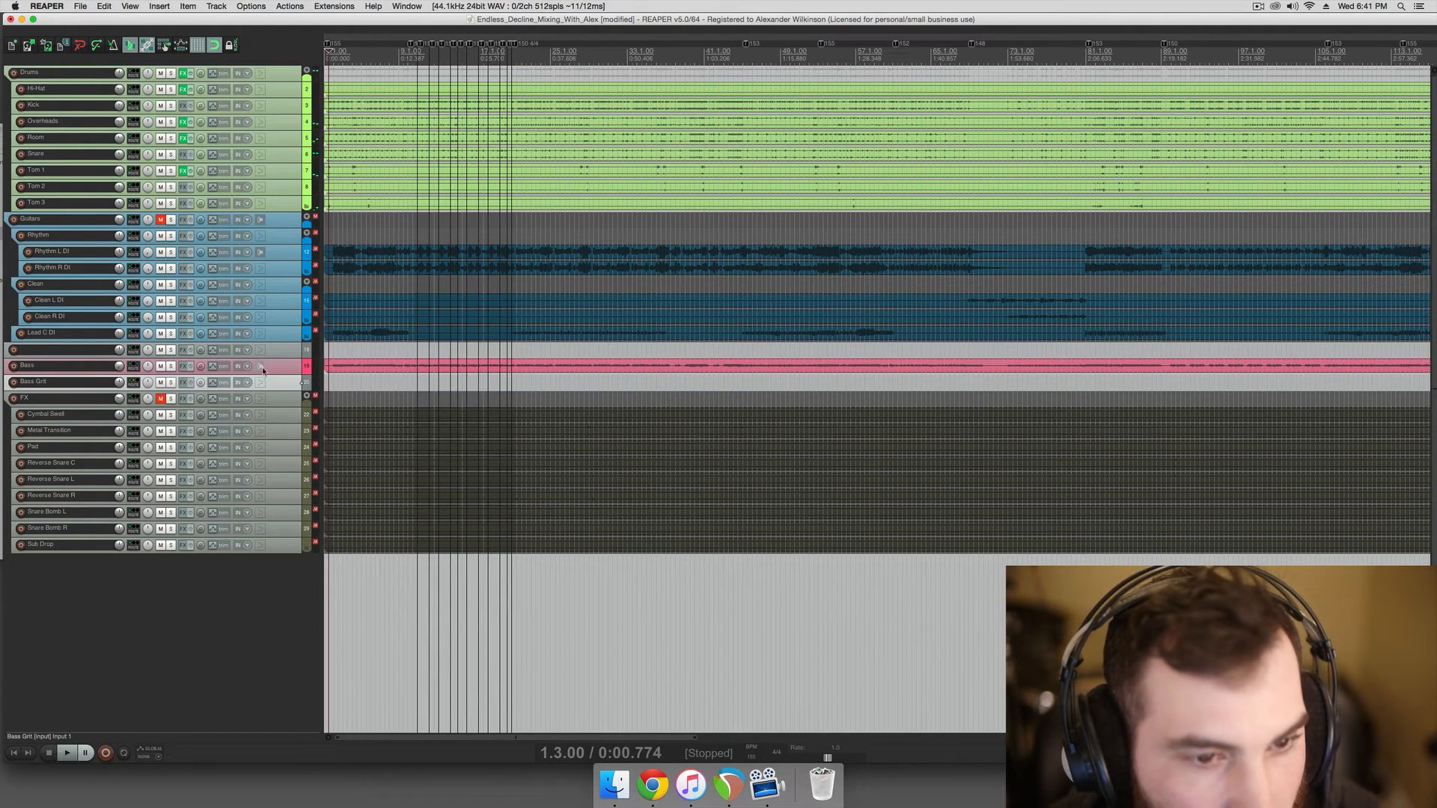
- Insert a new track directly below Bass and name it Bass Low
click(292, 372)
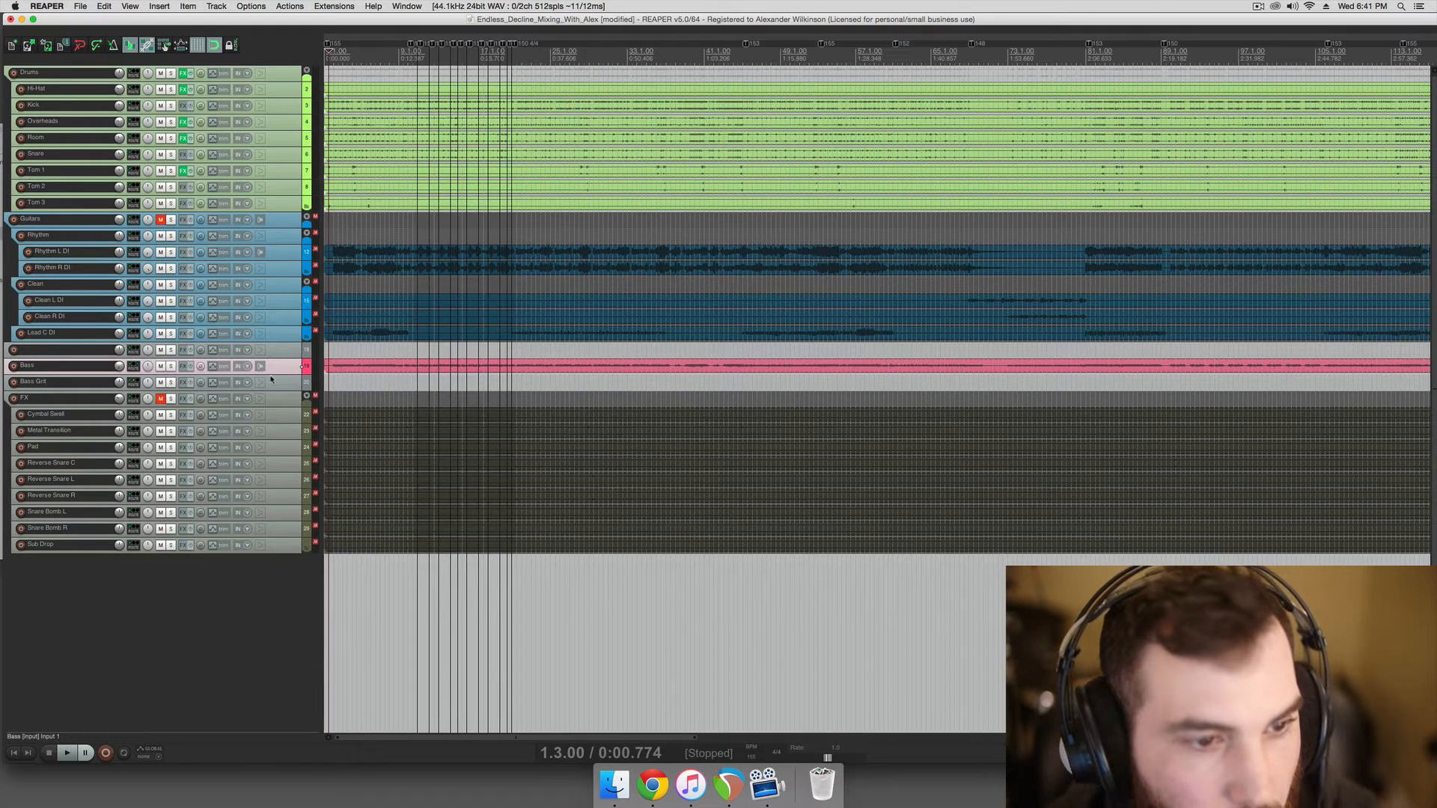
key(super+t)
double_click(92, 383)
text(Bass )
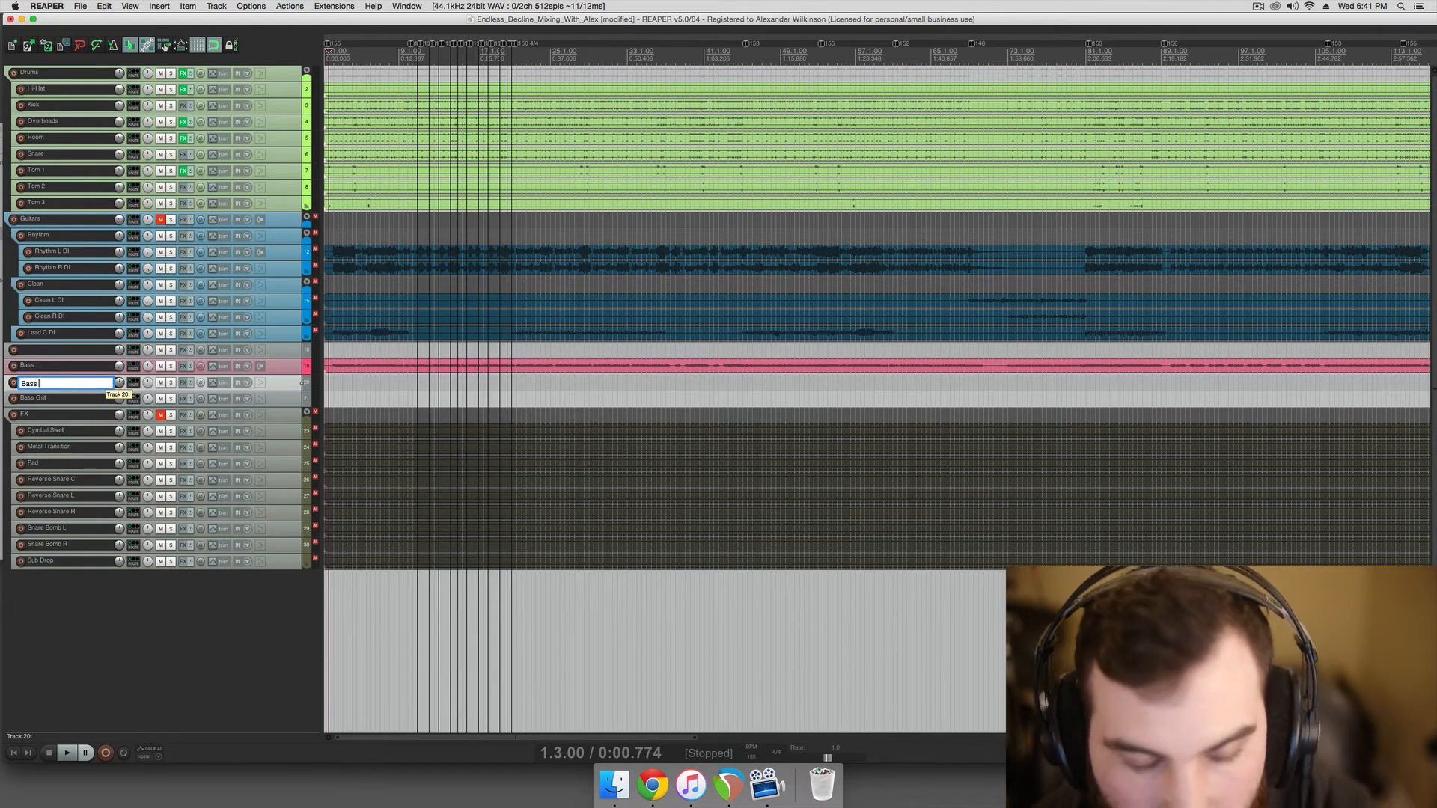
text(Low)
key(Return)
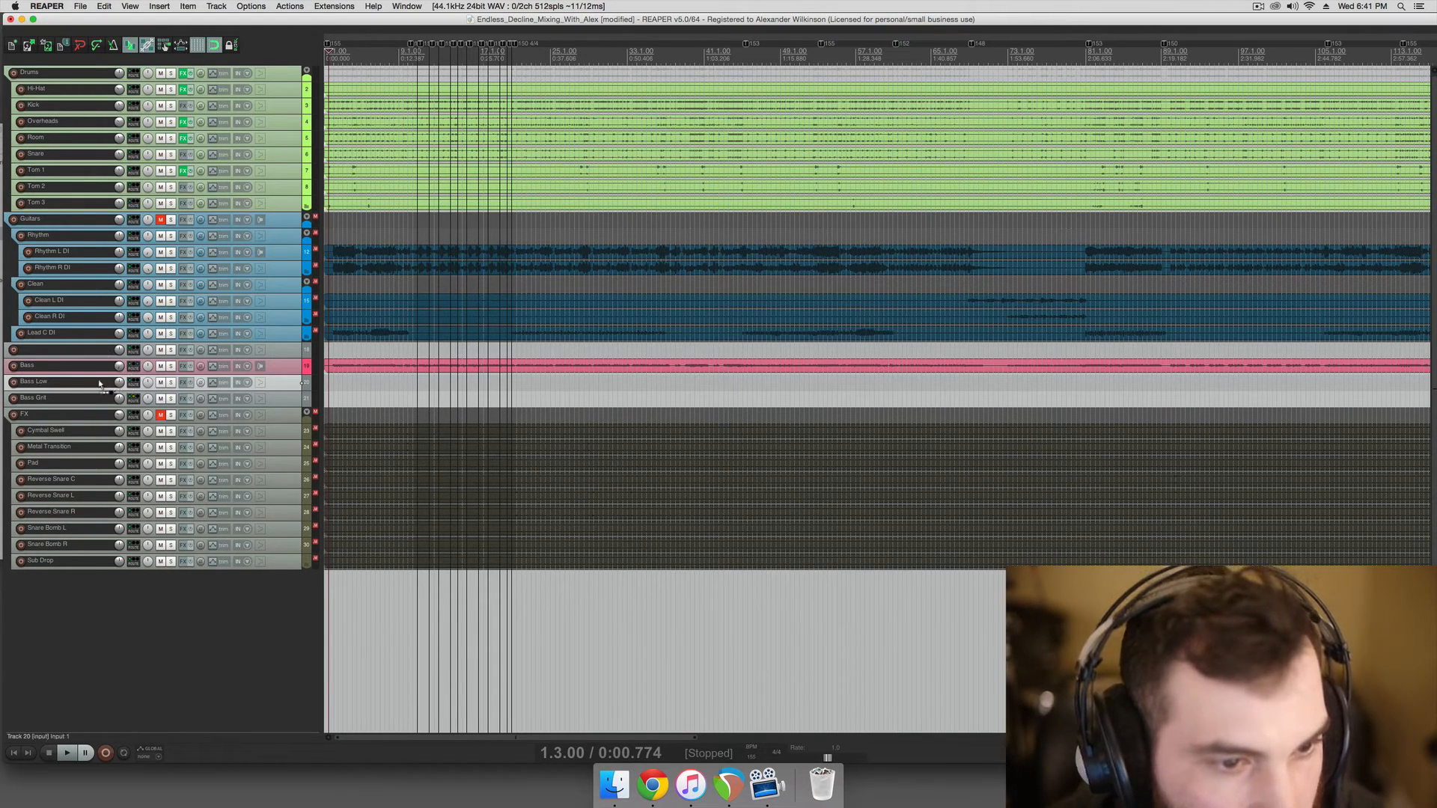
- Route a post-fader send from the Bass track to Bass Low and solo Bass Low
drag(100, 384, 115, 384)
click(194, 370)
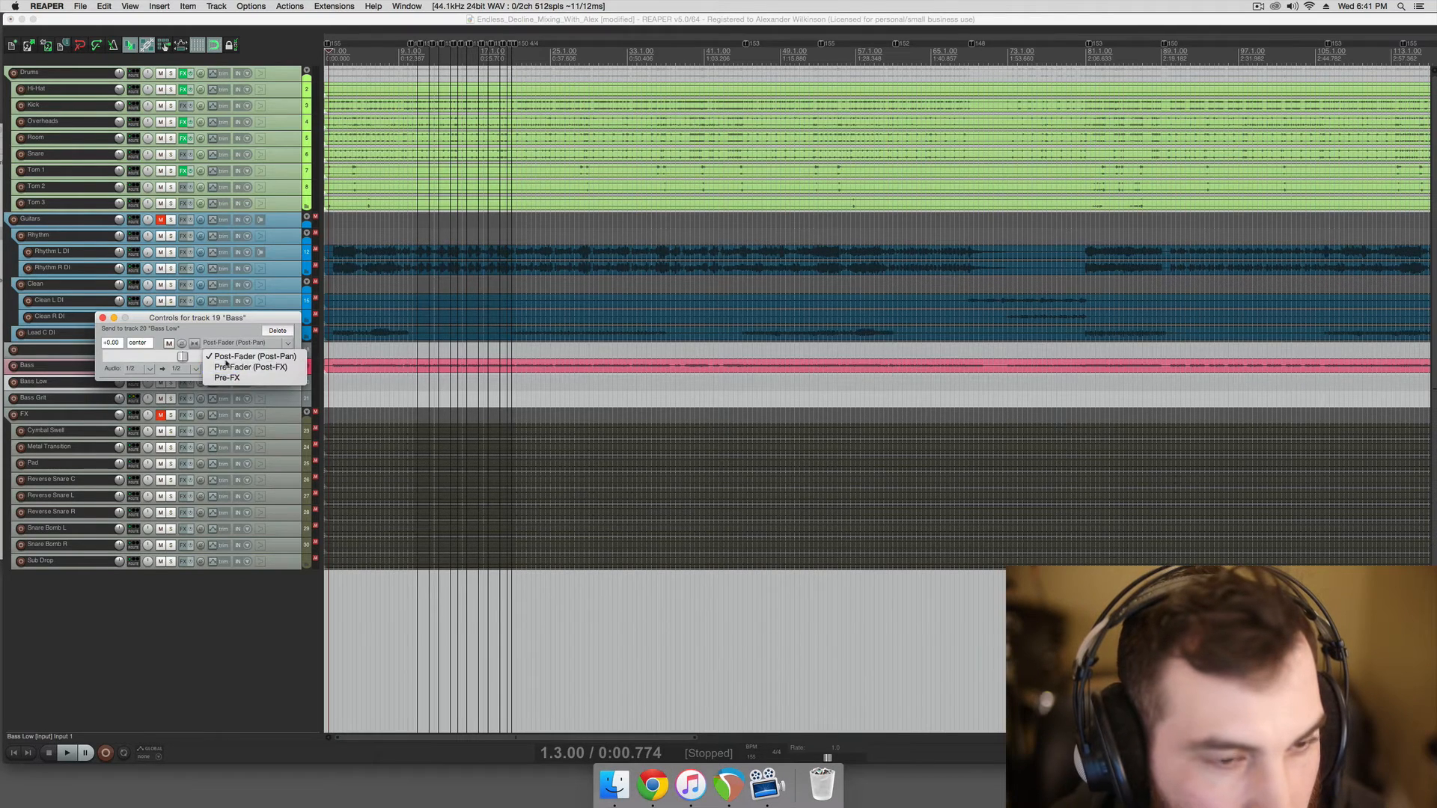
click(102, 318)
click(102, 317)
click(171, 382)
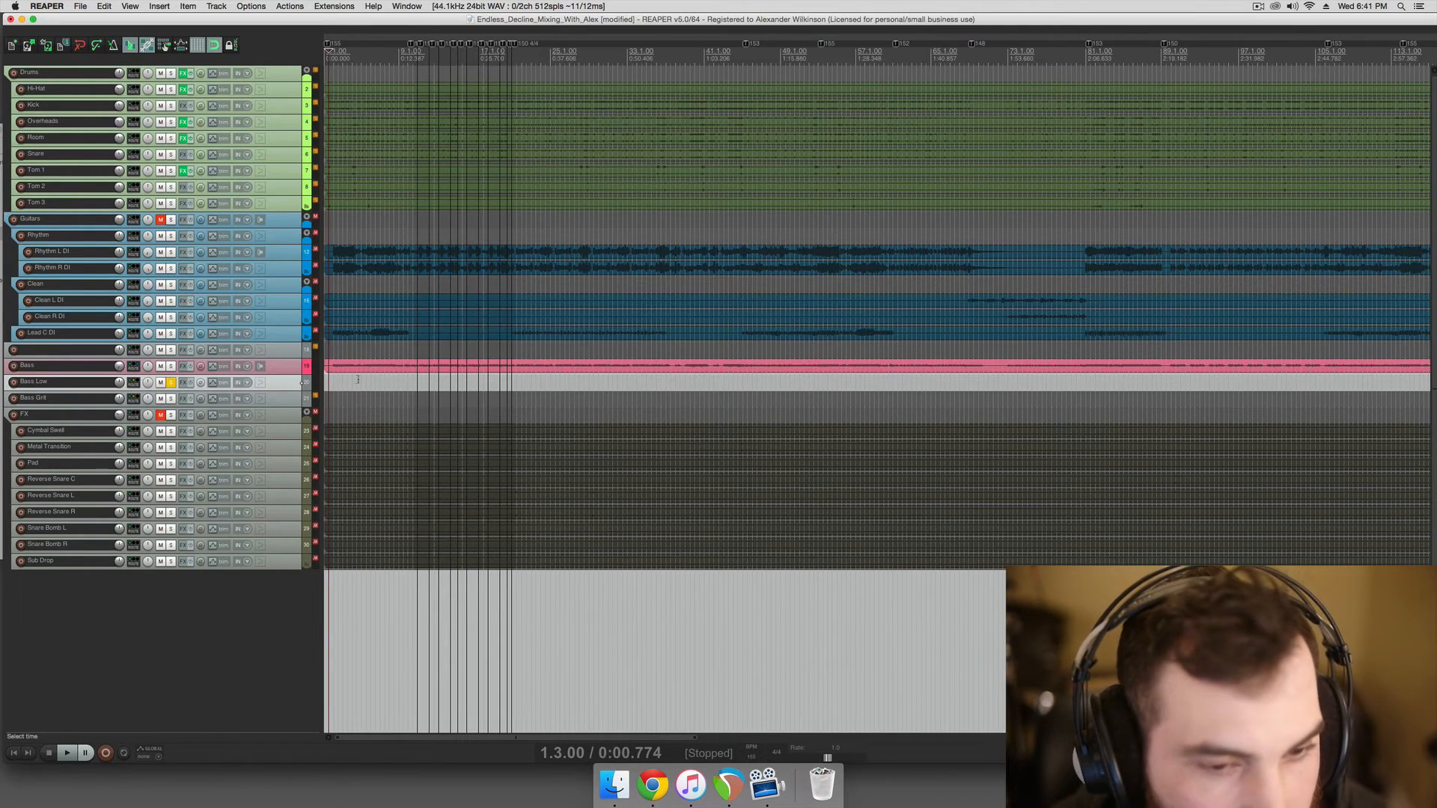
- Place the edit cursor at 1.4.00 and add the ReaEQ plug-in to the Bass Low track
scroll(358, 380, up, 8)
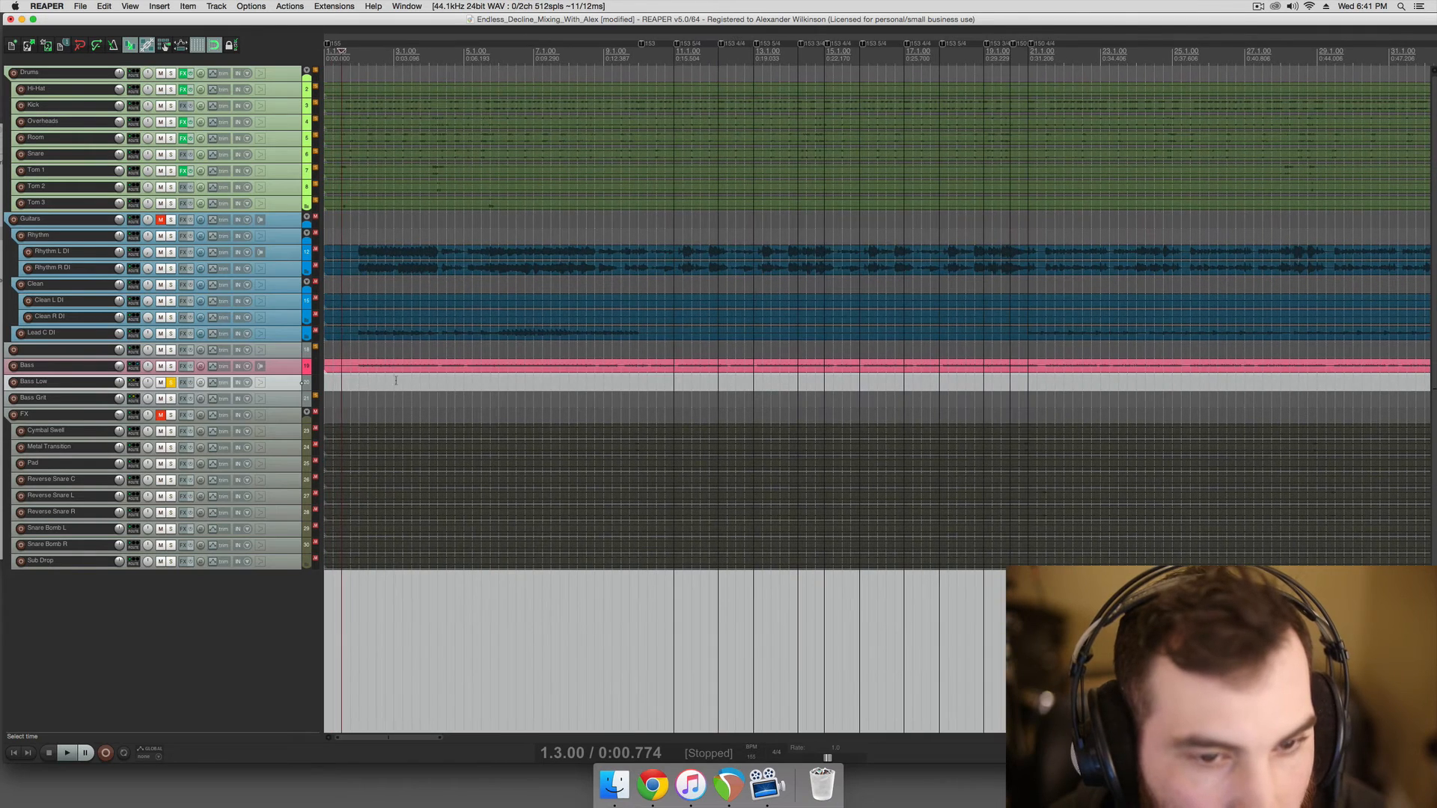
click(349, 380)
click(183, 383)
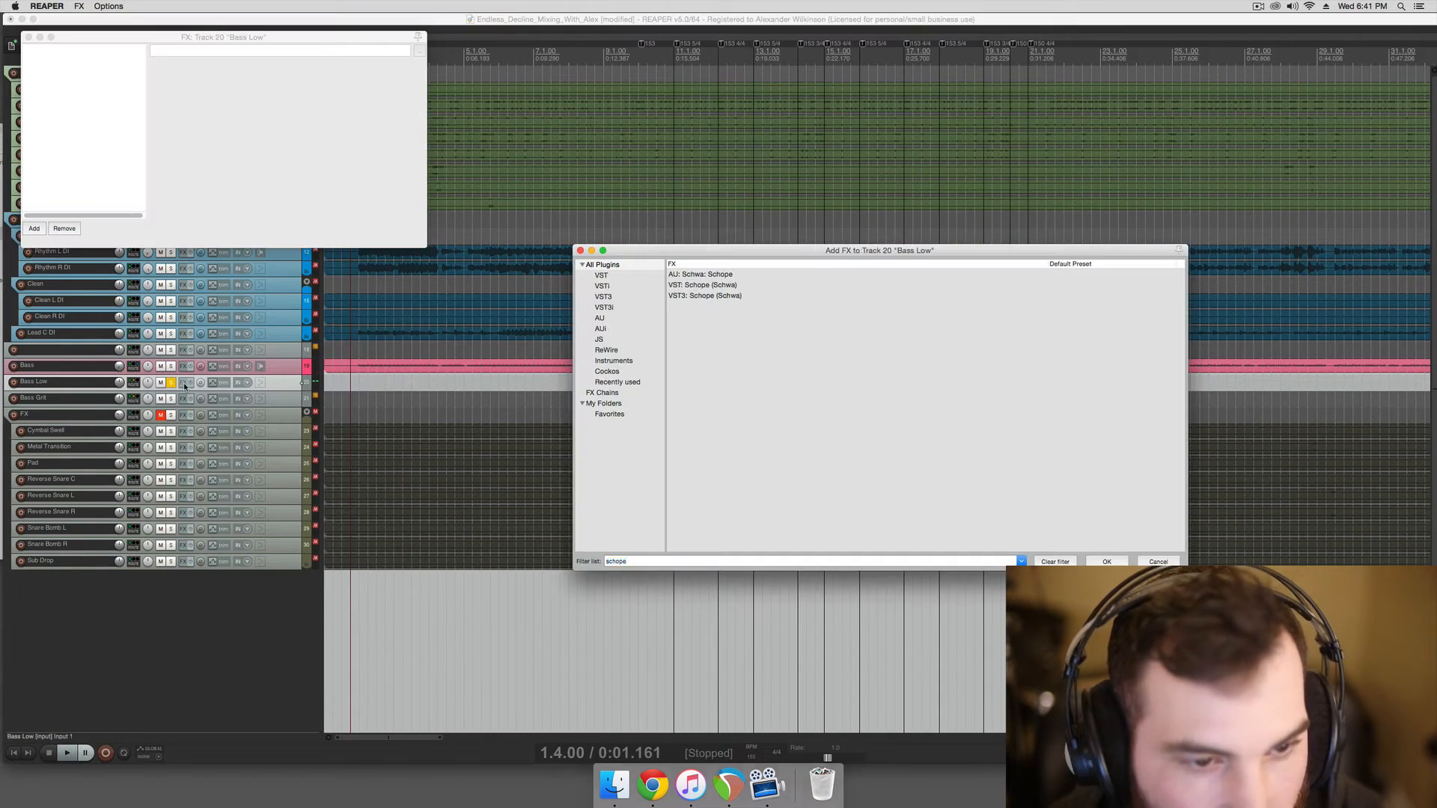
text(reaeq)
double_click(685, 276)
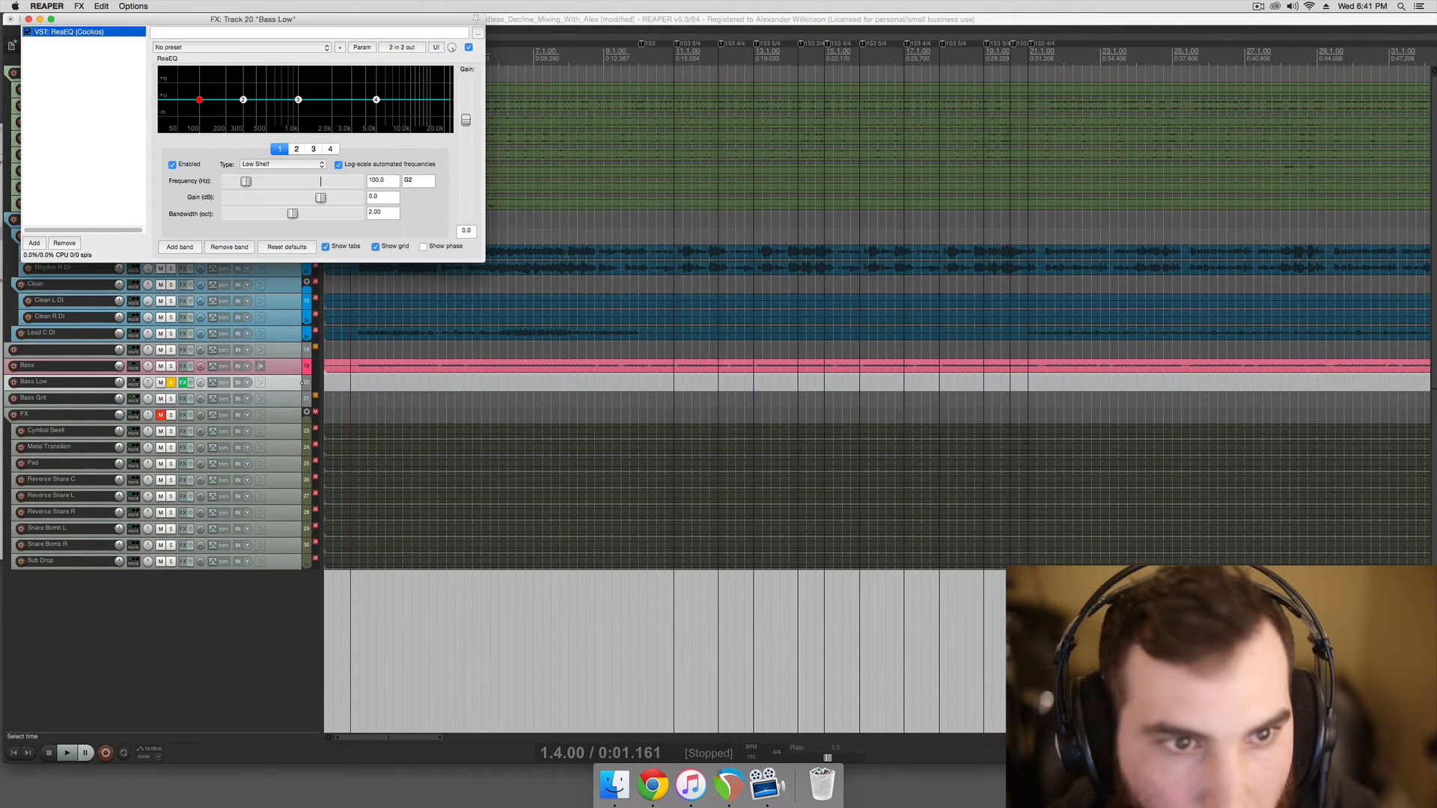
- Try a 3.3 dB boost at 55.2 Hz with bandwidth 0.87 on ReaEQ band 2 during playback
drag(239, 96, 162, 103)
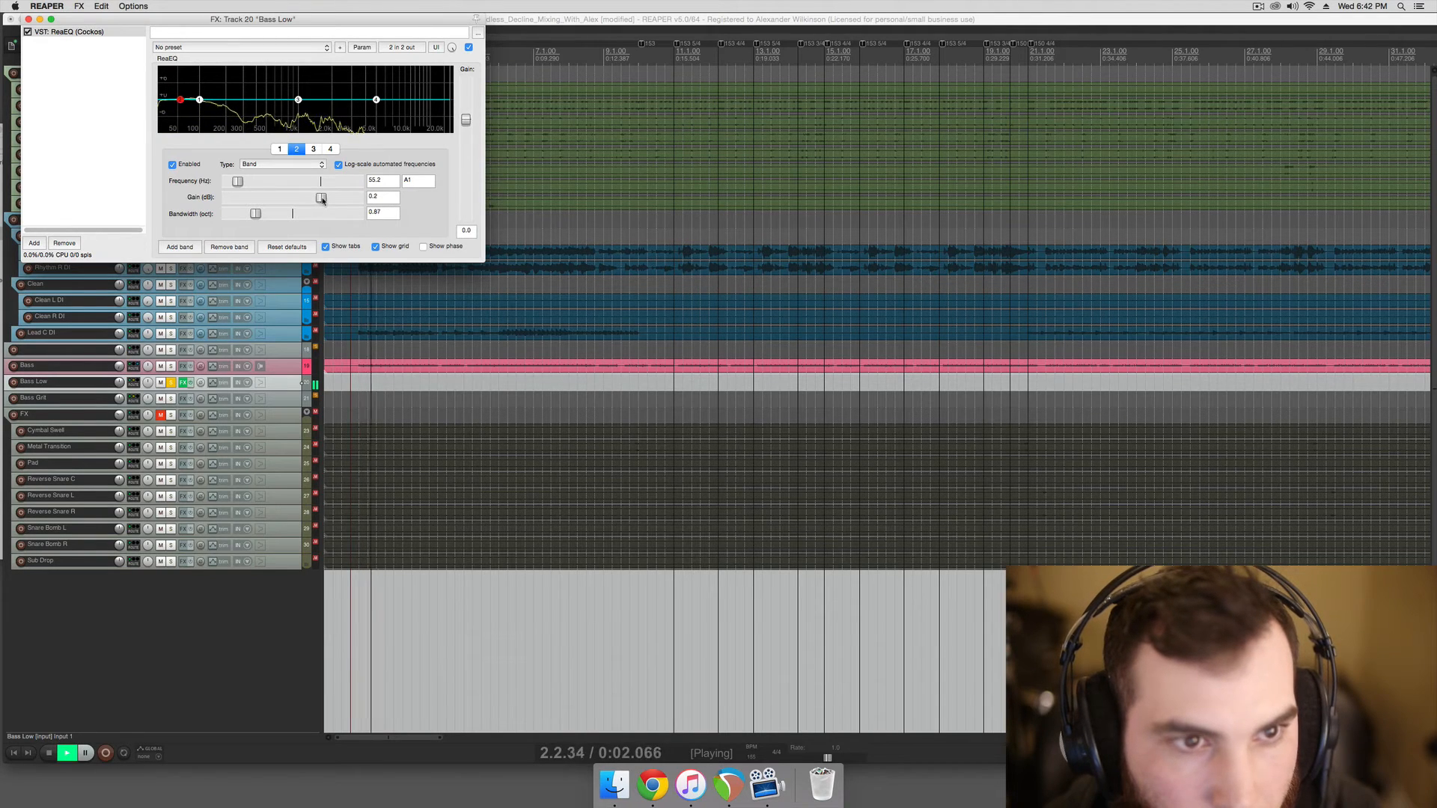
drag(320, 200, 329, 200)
key(space)
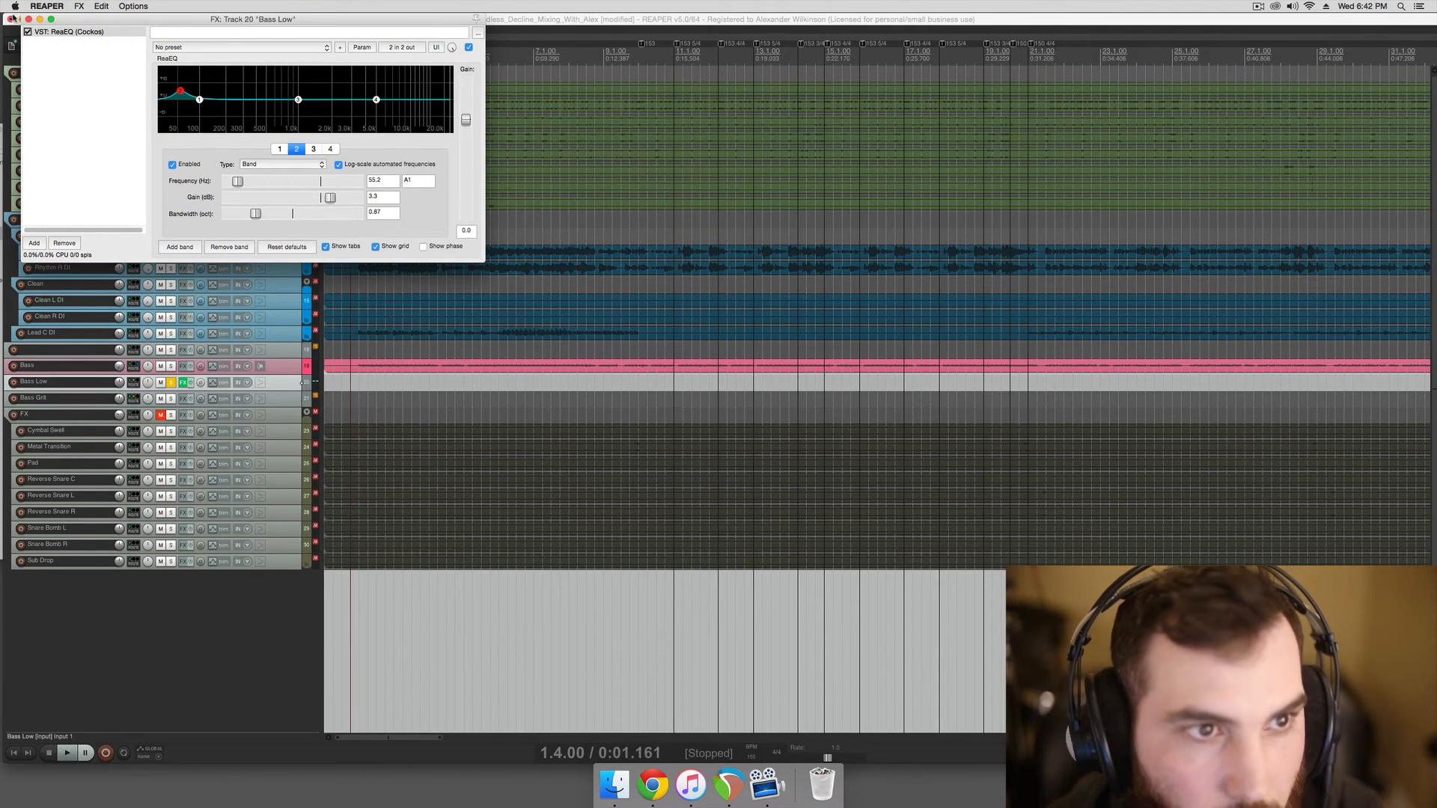
- Close the Bass Low effects window, solo the Kick alongside Bass Low, and start playback
click(28, 18)
click(170, 107)
key(space)
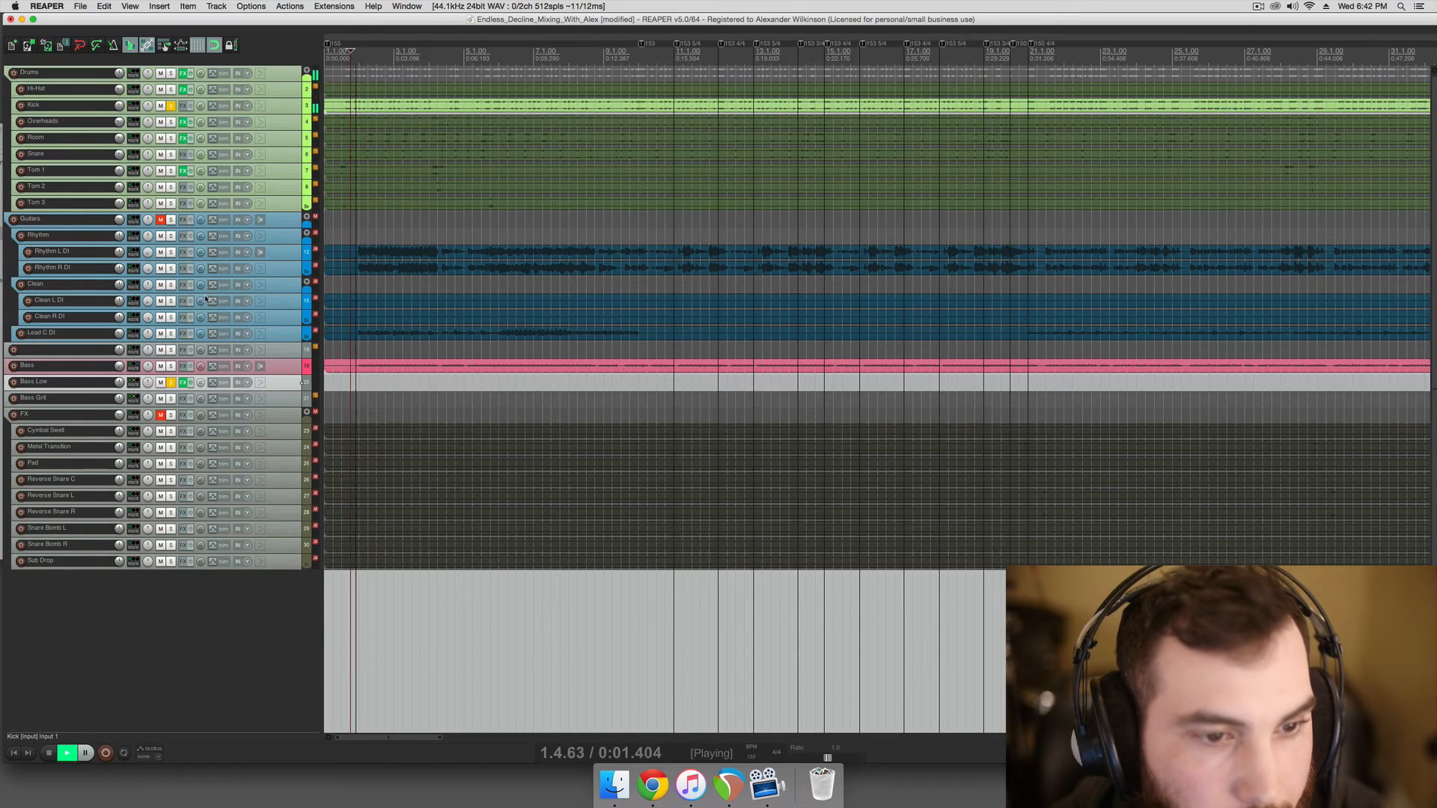
- Raise Bass Low's ReaEQ band 2 gain to about 11 dB and bandwidth to about 0.96, auditioning it from 2.1.00
click(182, 383)
drag(329, 199, 356, 200)
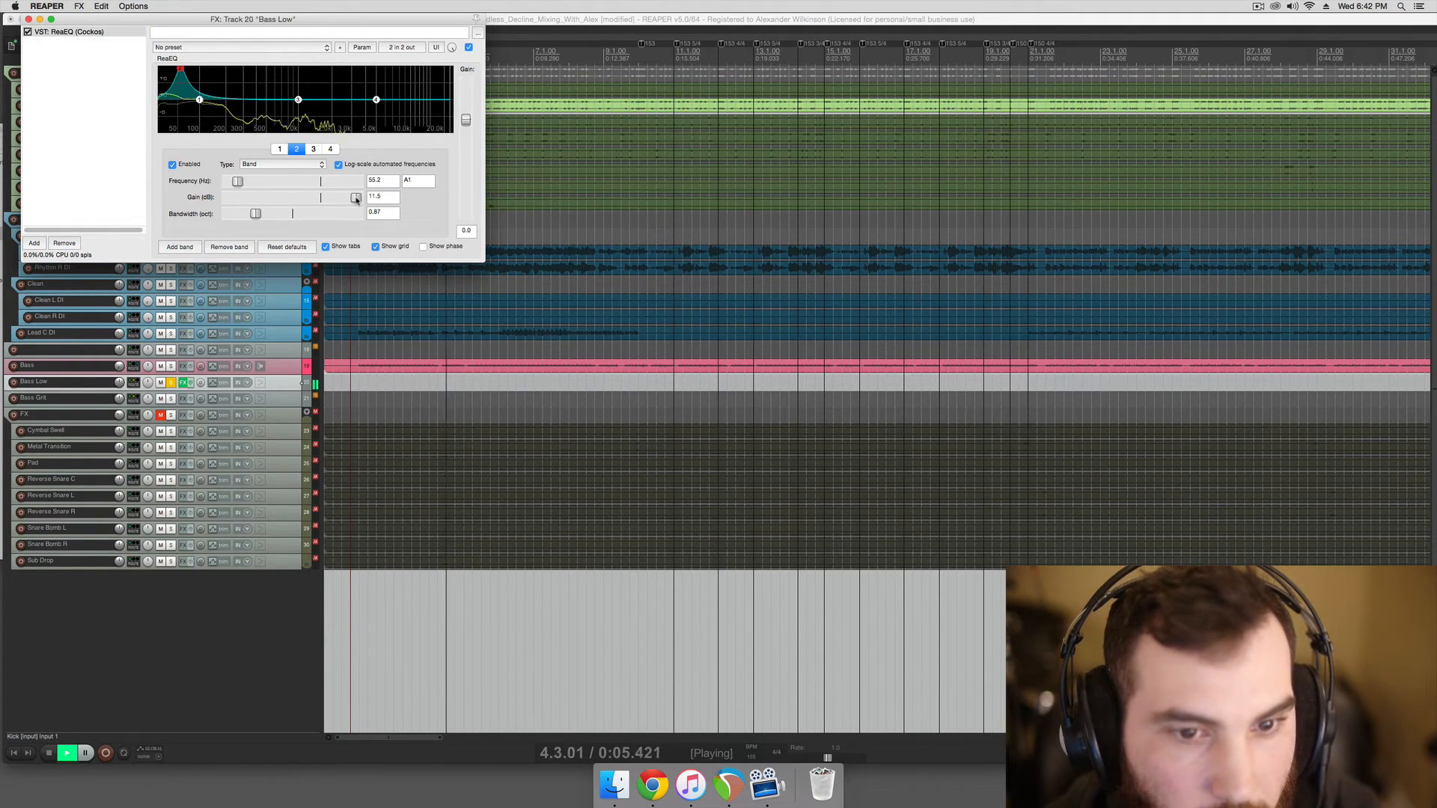
drag(256, 214, 260, 215)
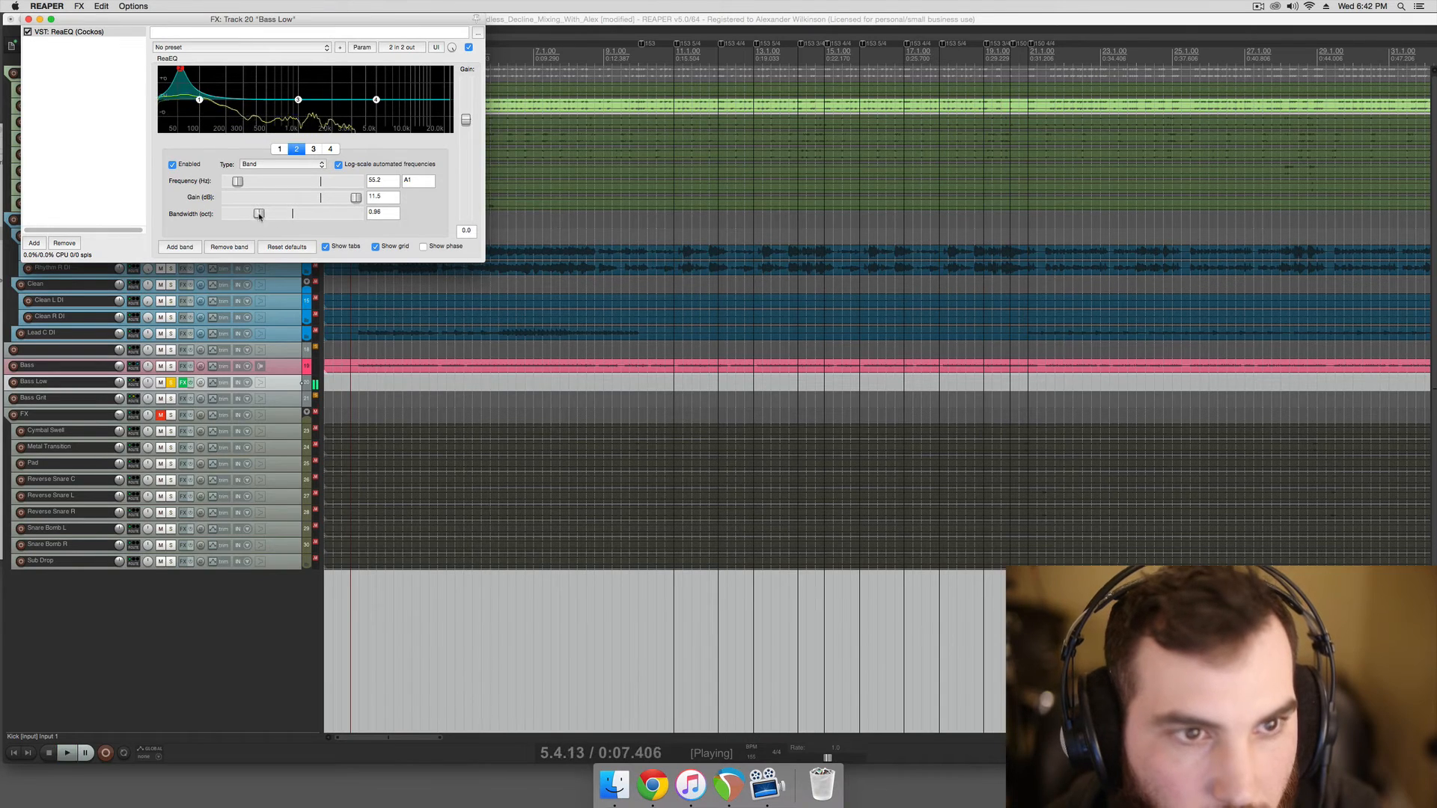
click(358, 382)
key(space)
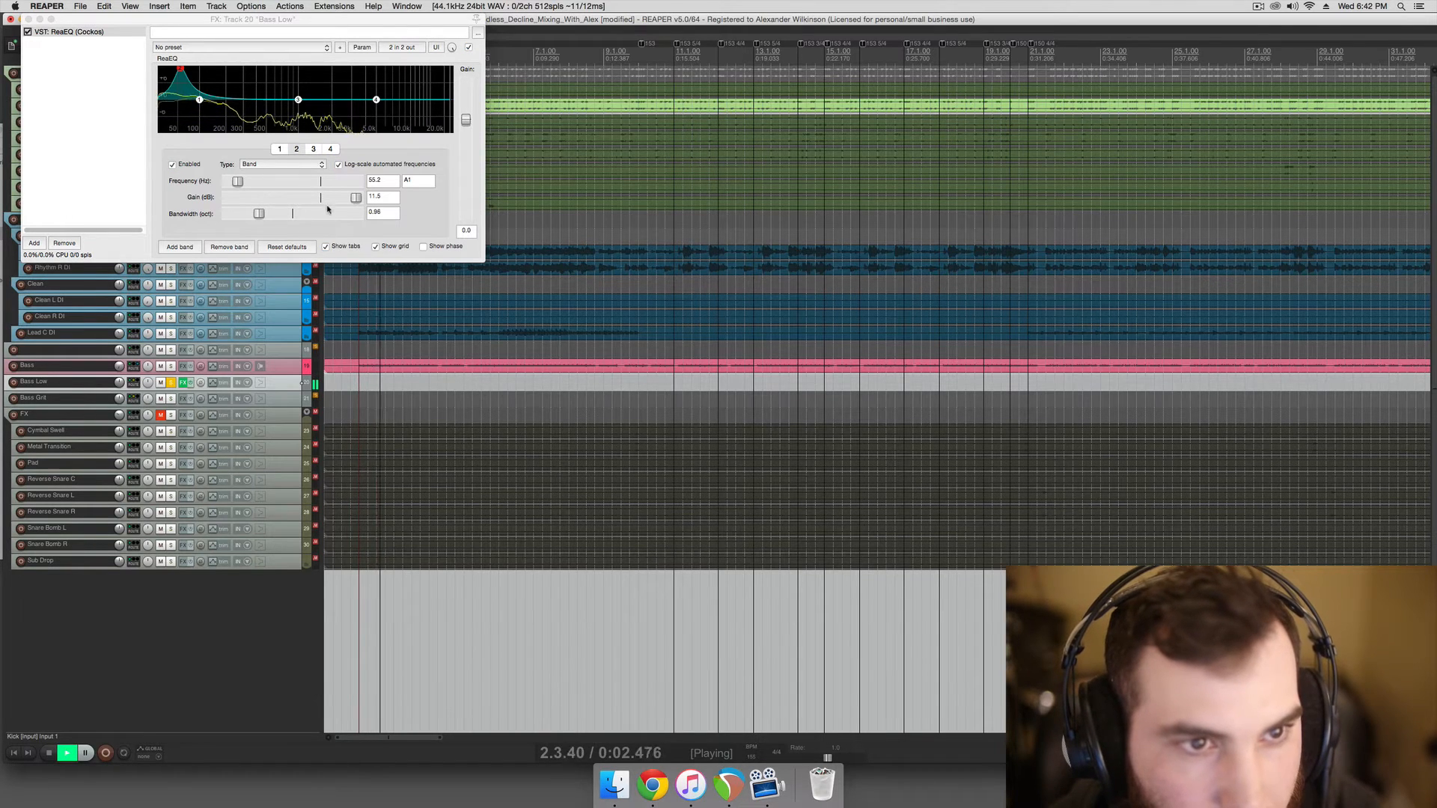
key(space)
- Try band 2 at -1.0 dB with bandwidth about 1.10 during playback, and disable the band
drag(355, 196, 323, 201)
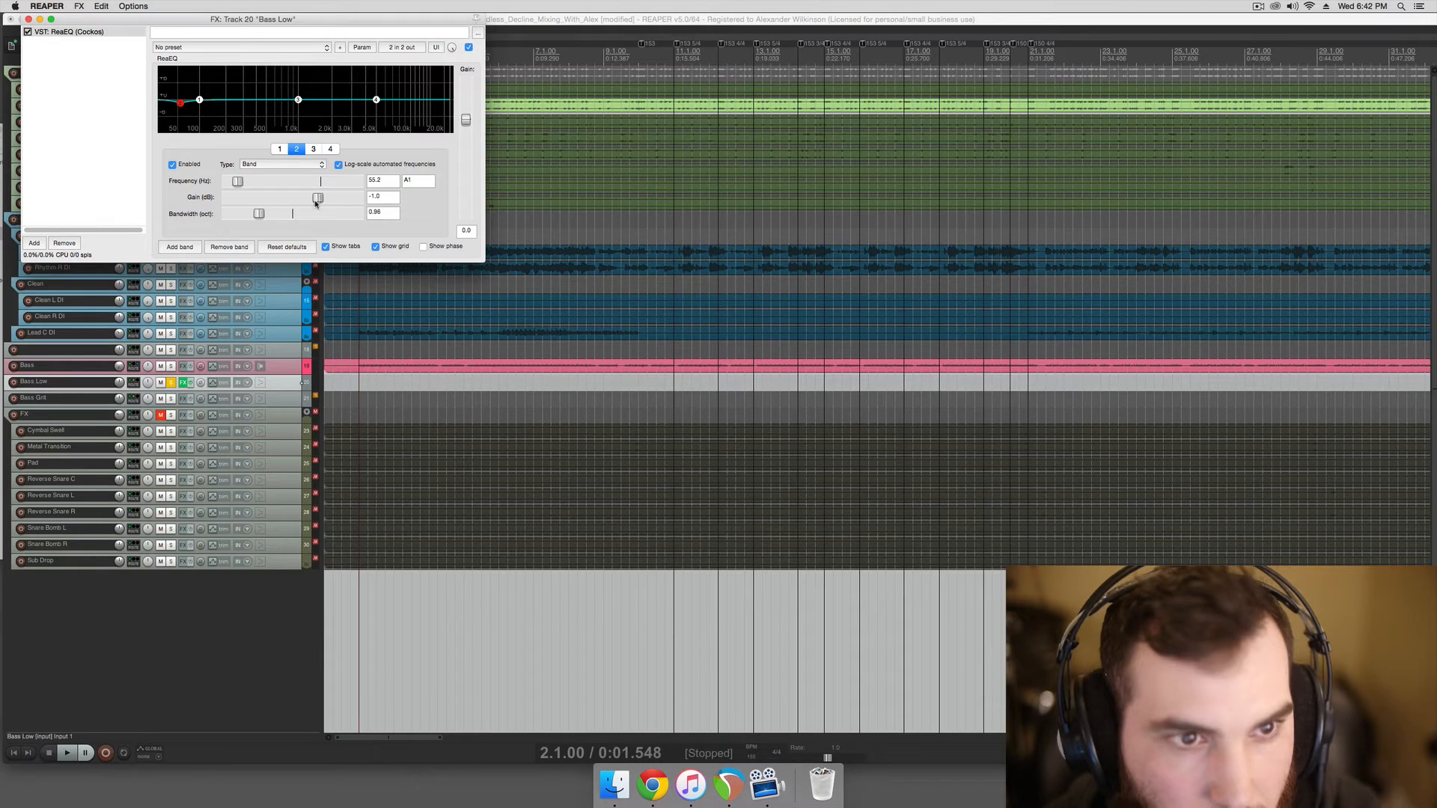
key(space)
drag(262, 214, 266, 215)
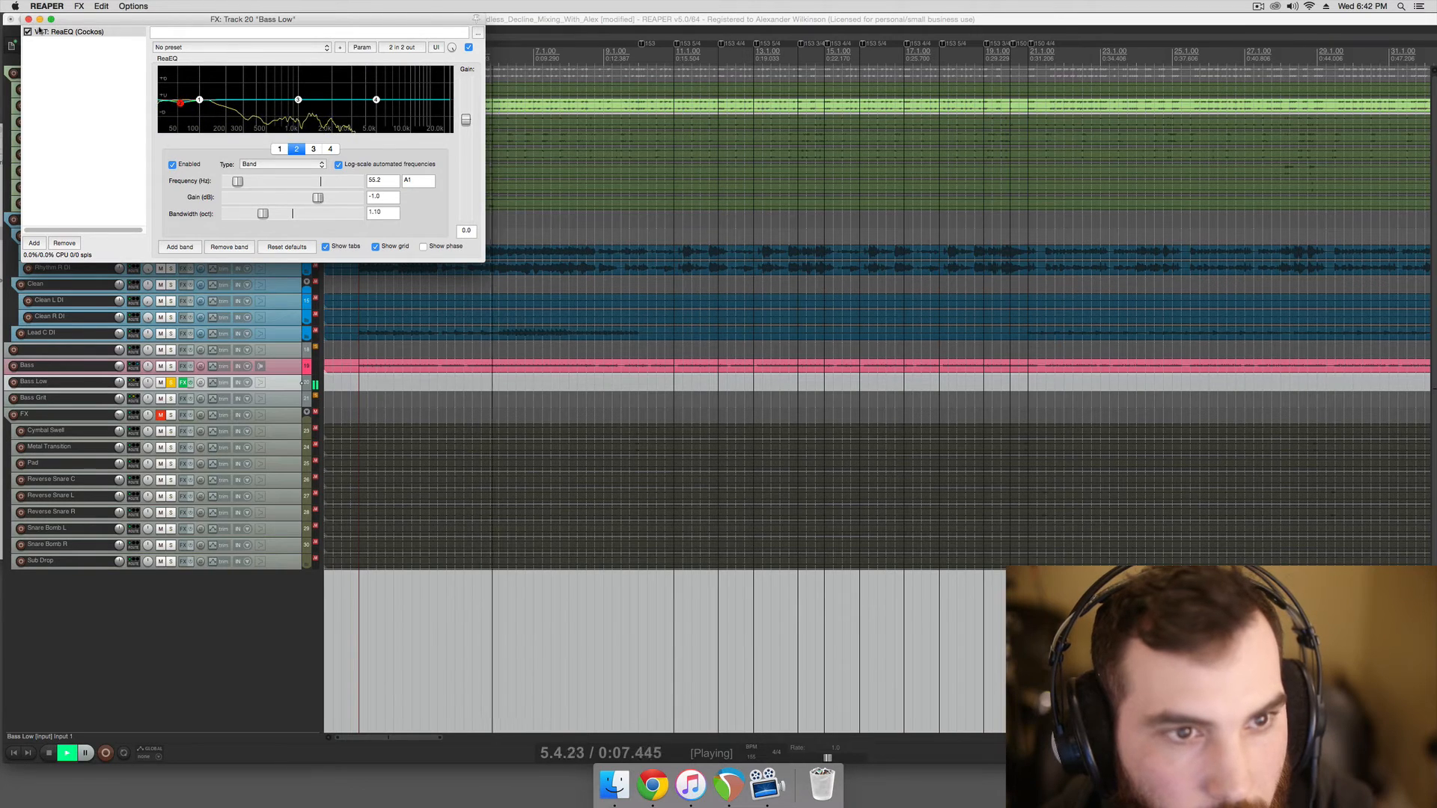
key(space)
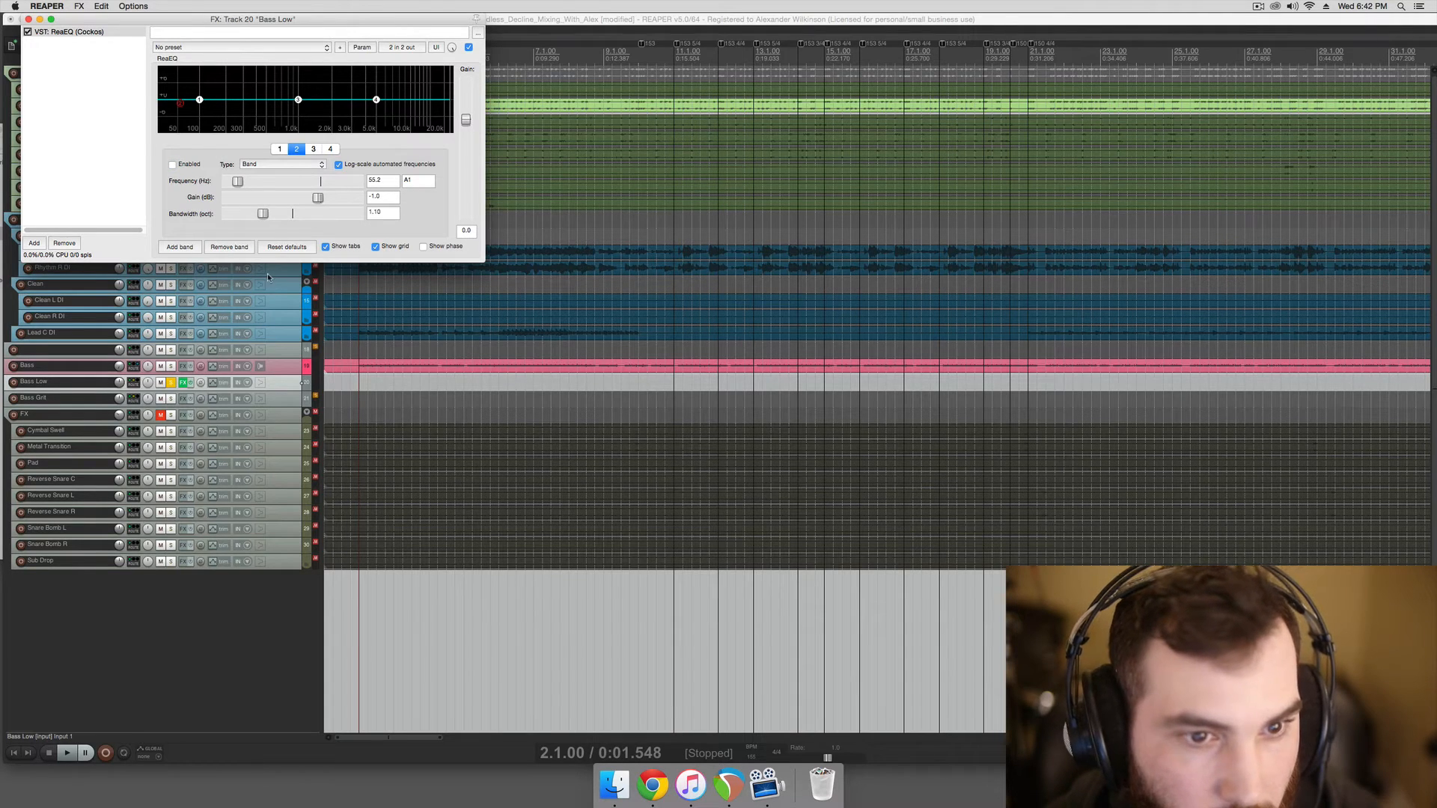
- Remove ReaEQ from the Bass Low track and close its effects window
click(365, 367)
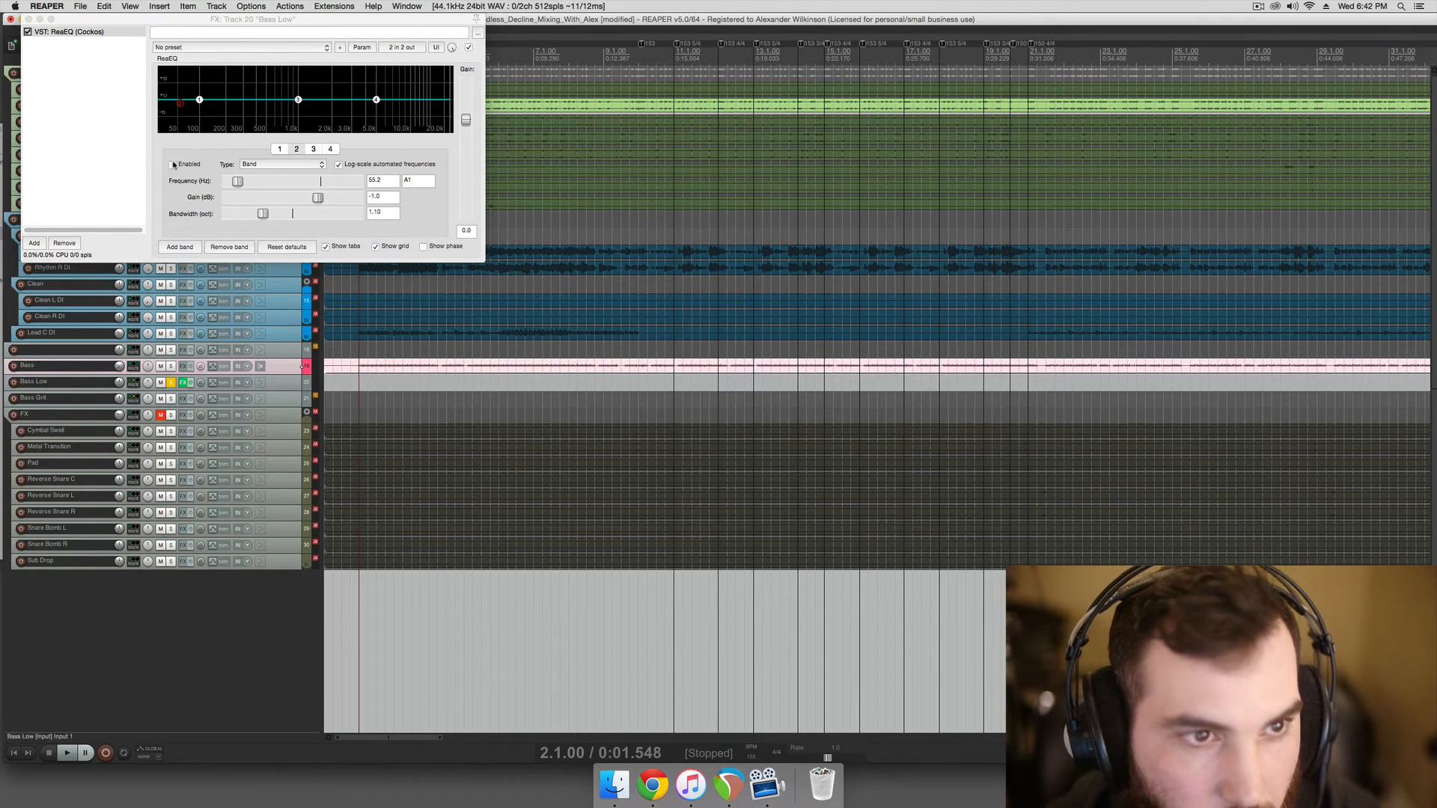
click(74, 243)
click(74, 243)
click(30, 20)
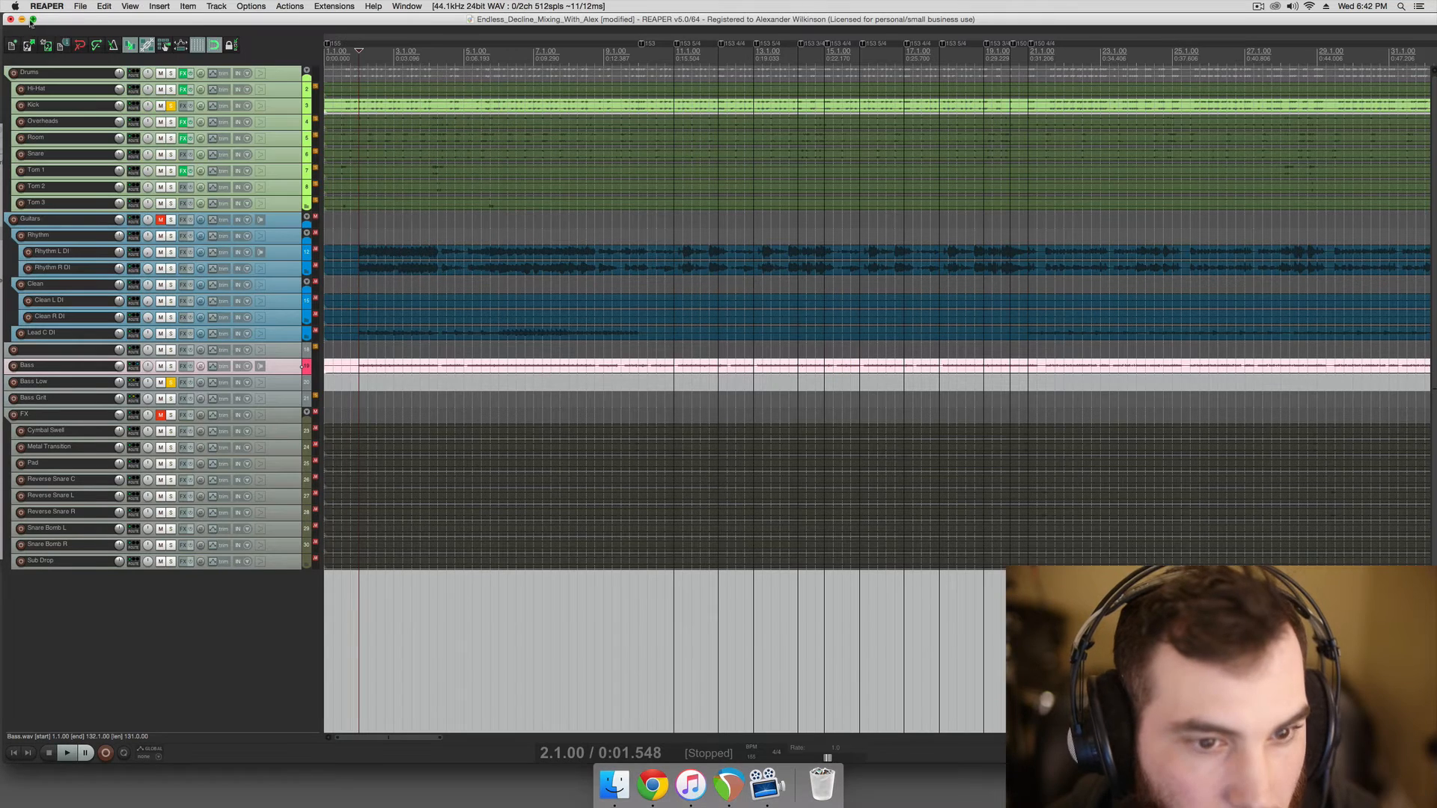
- Add ReaEQ to Bass Low with the band 4 high shelf at -inf gain and band 2 at 201.3 Hz, -1.0 dB, bandwidth 1.52
click(182, 384)
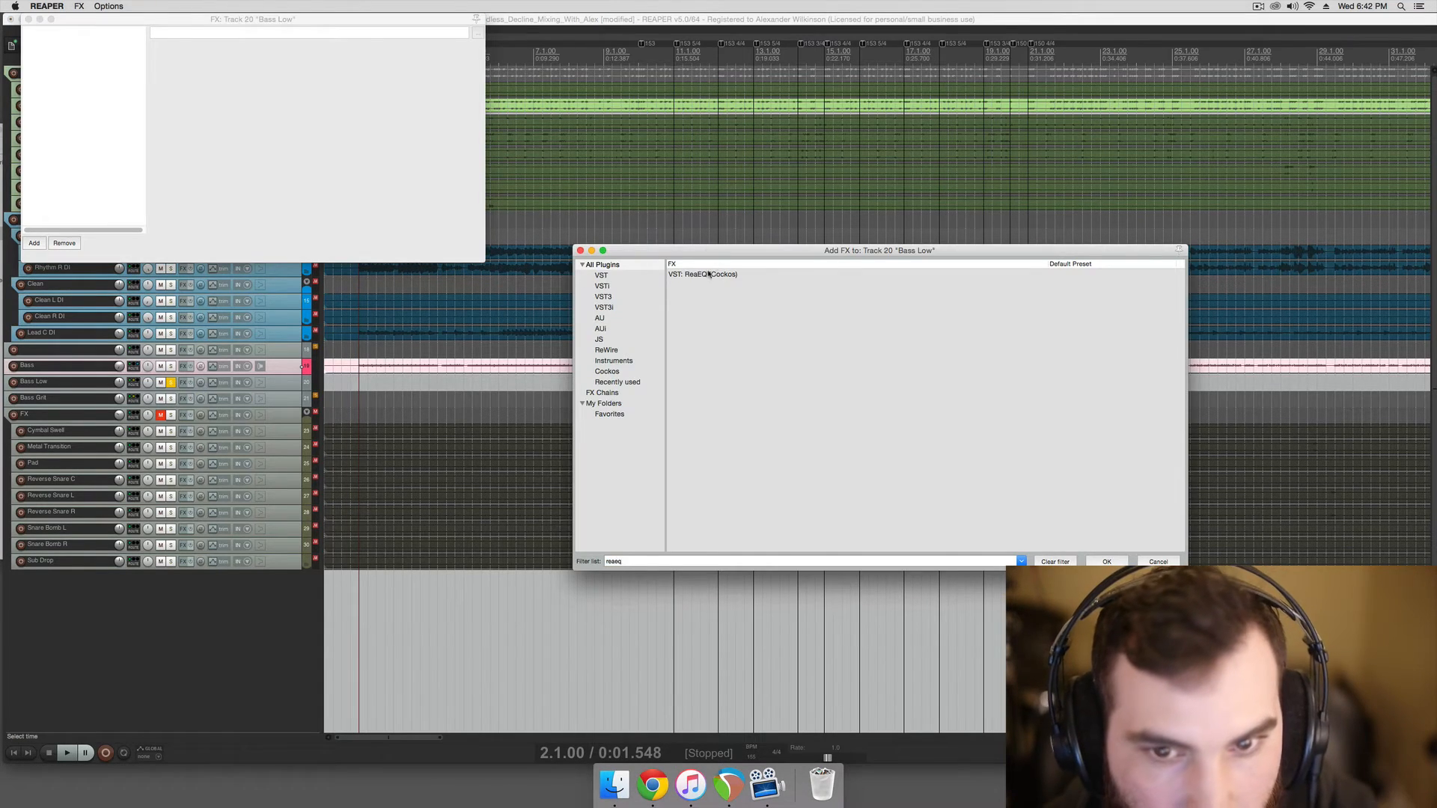
double_click(709, 275)
drag(376, 100, 247, 171)
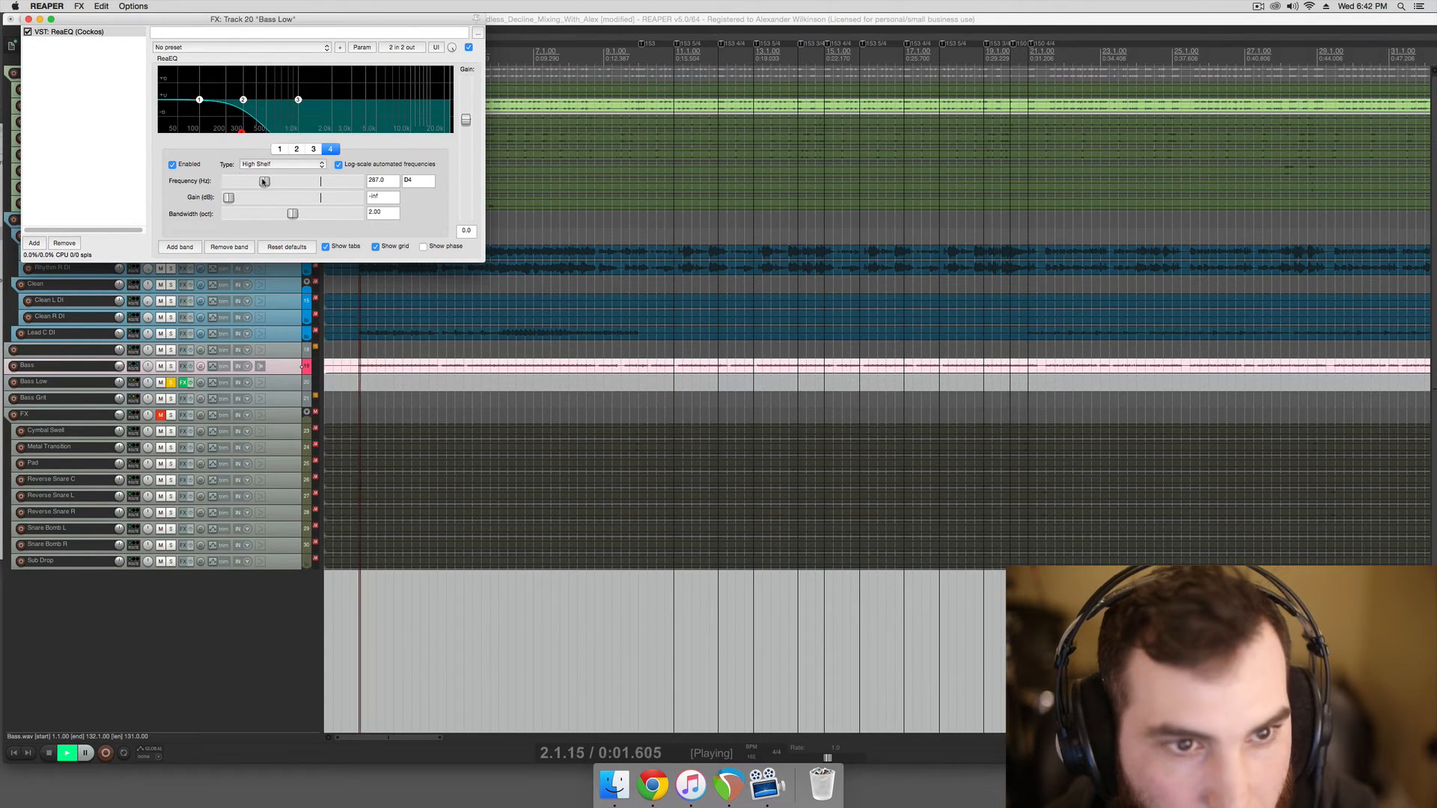
drag(264, 181, 276, 183)
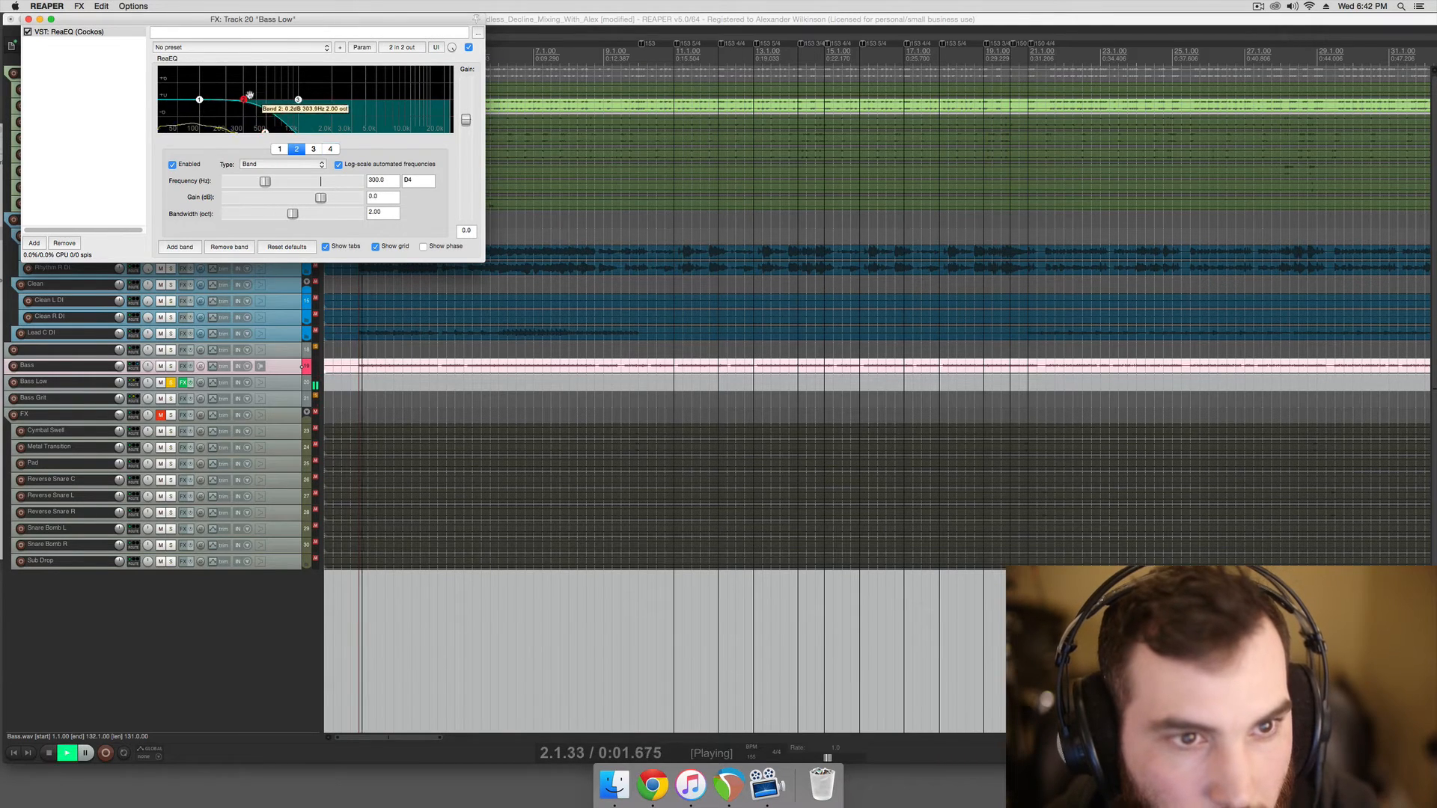
drag(249, 95, 216, 69)
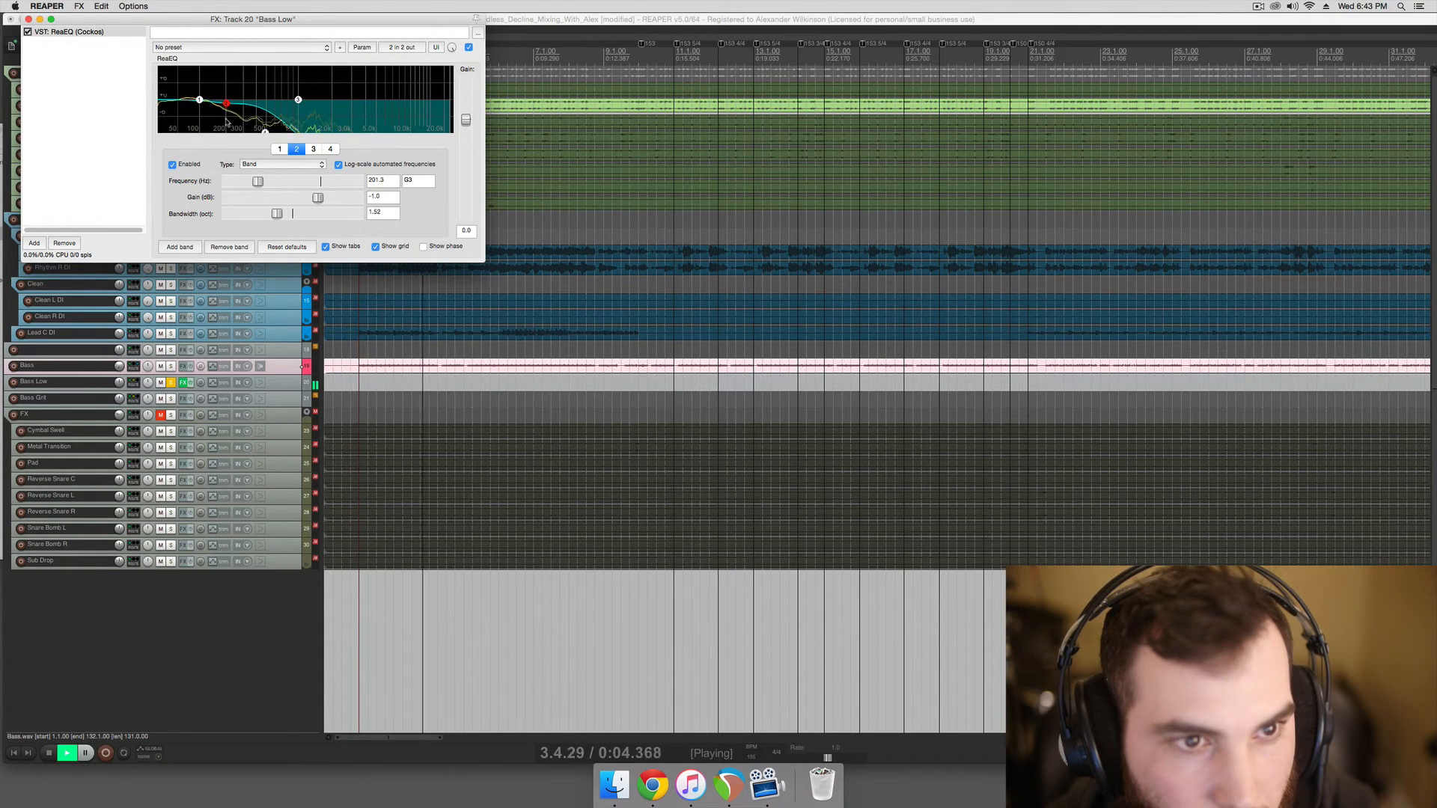
key(space)
- Add the ReaComp compressor after ReaEQ on the Bass Low track
click(34, 243)
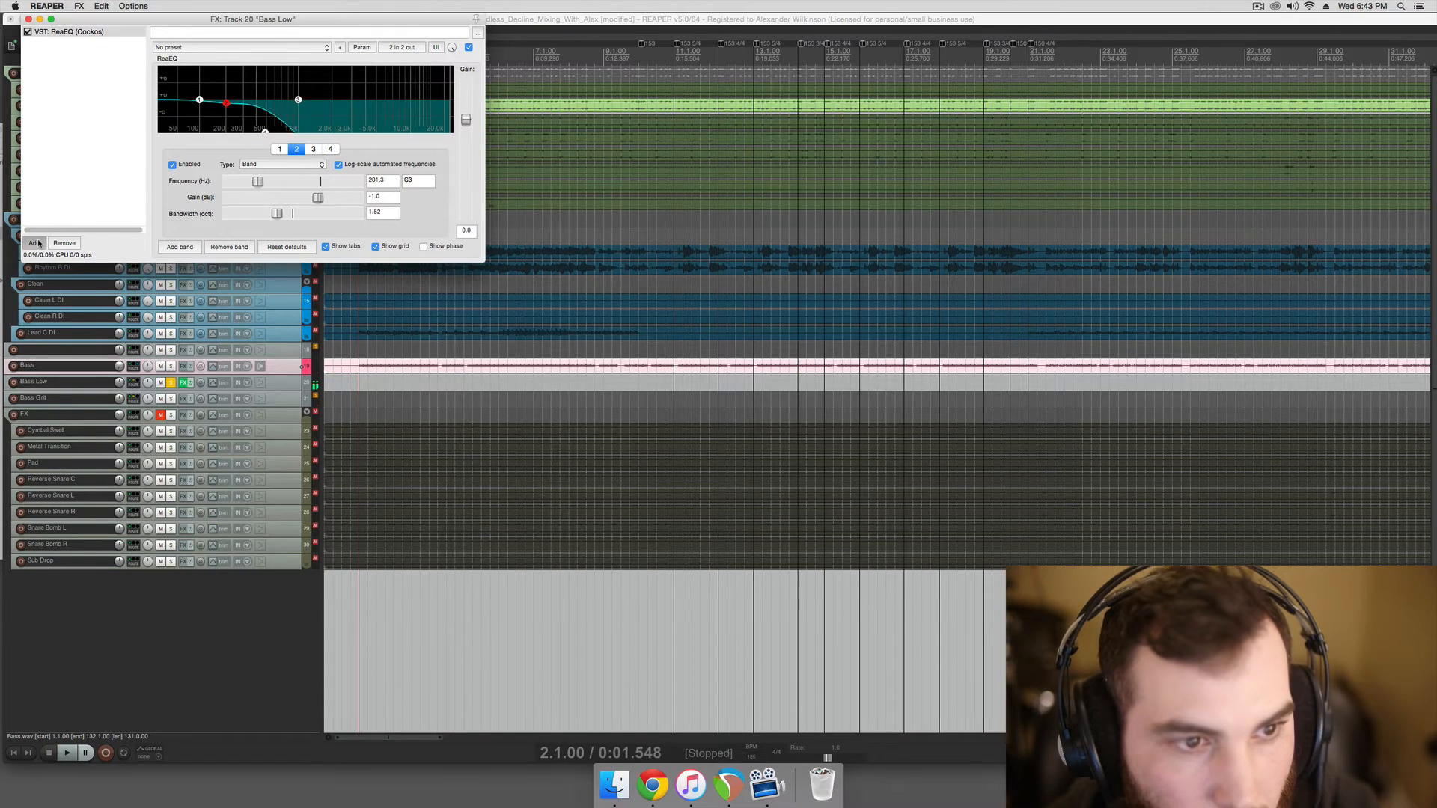
text(reac)
click(700, 276)
double_click(700, 275)
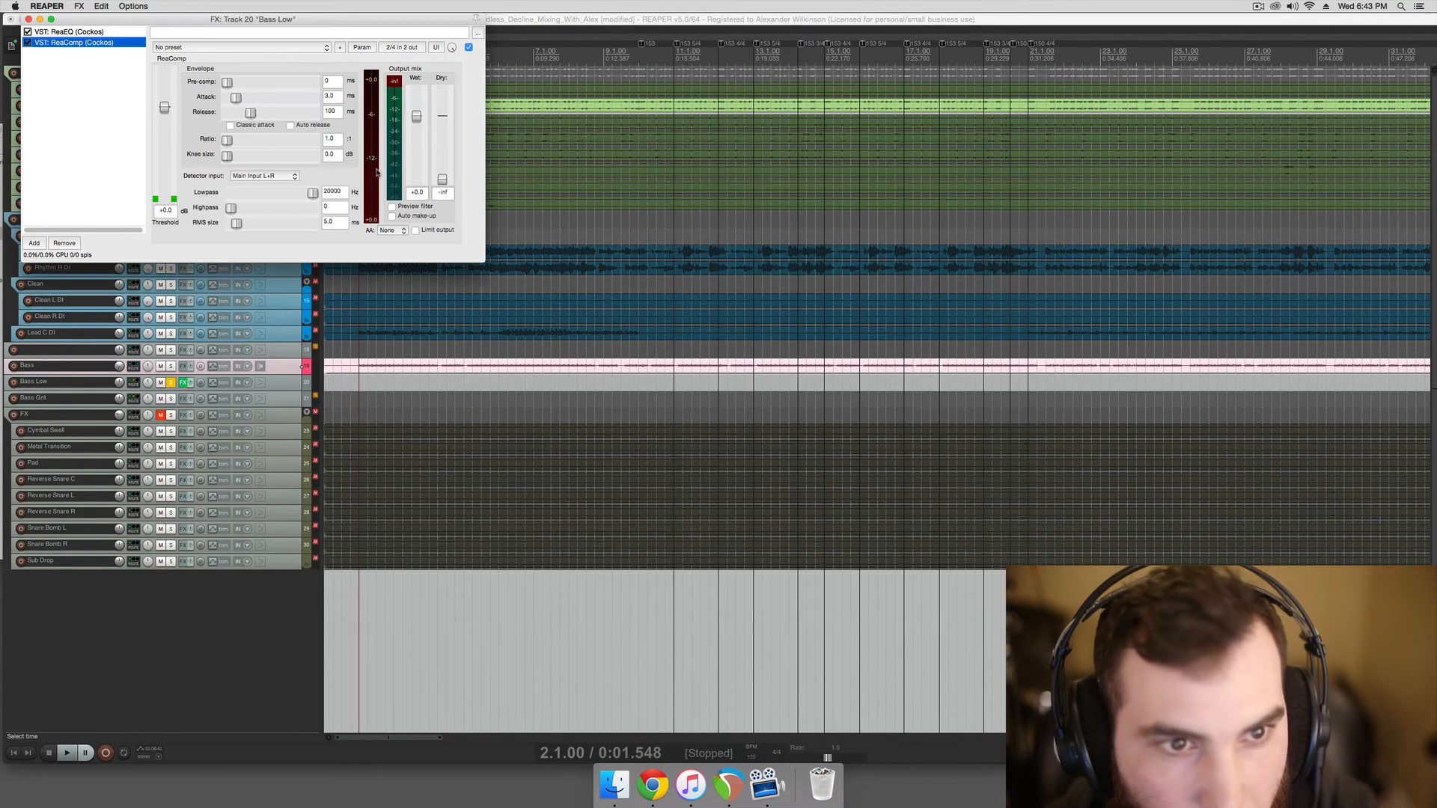
- Set ReaComp's attack and release to 0 ms, ratio to infinity and threshold to -45.2 dB during playback
key(space)
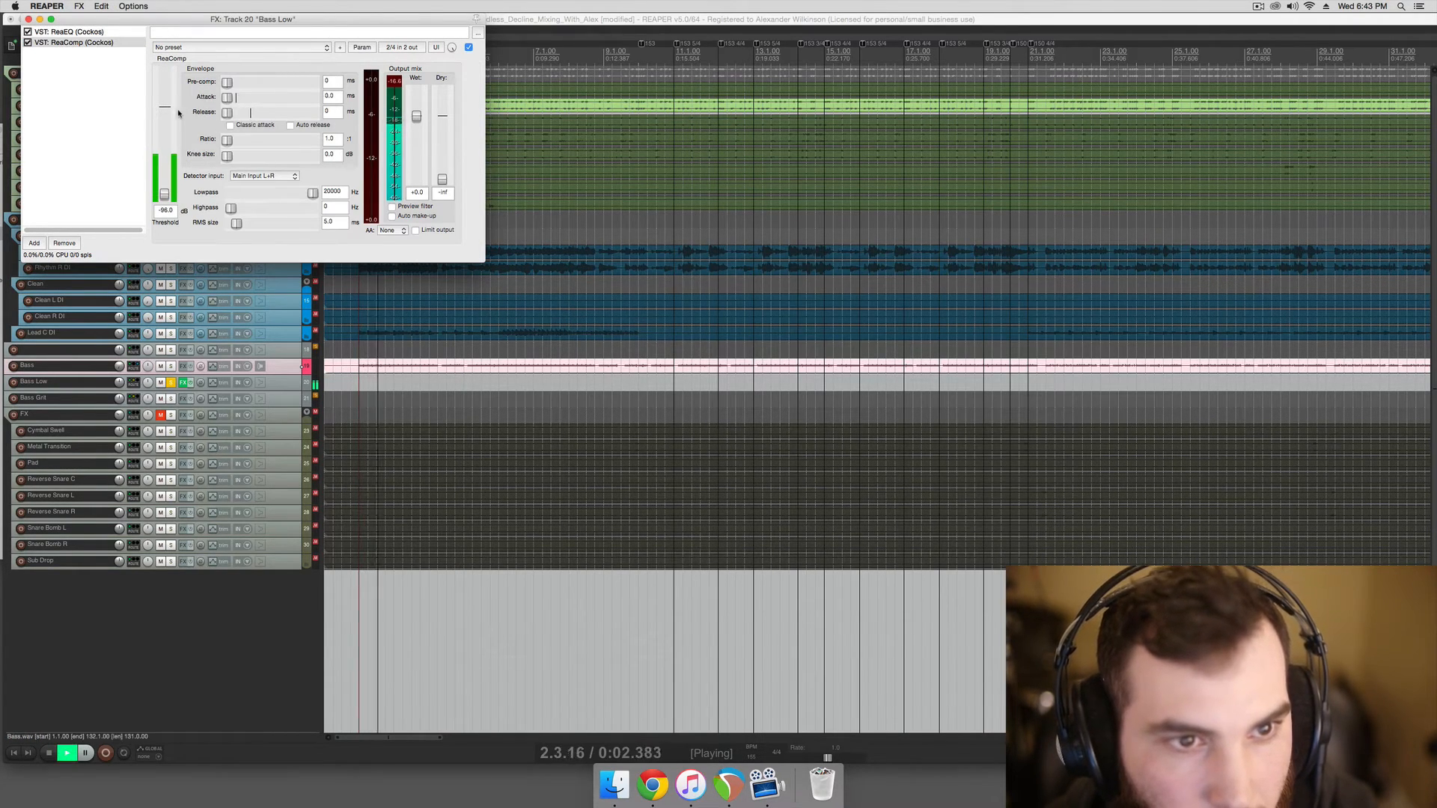
drag(165, 195, 164, 184)
drag(226, 141, 352, 153)
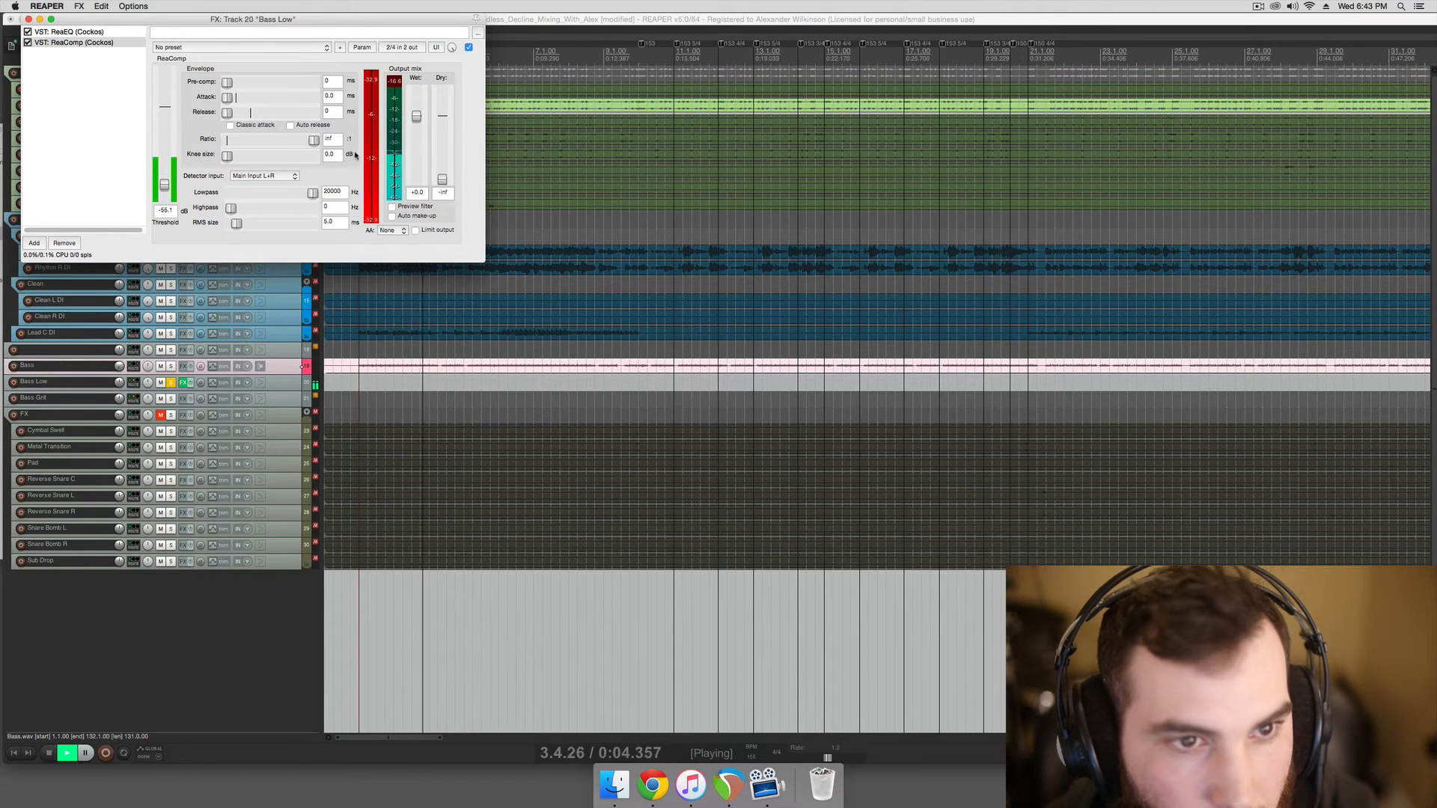
drag(167, 185, 168, 182)
key(space)
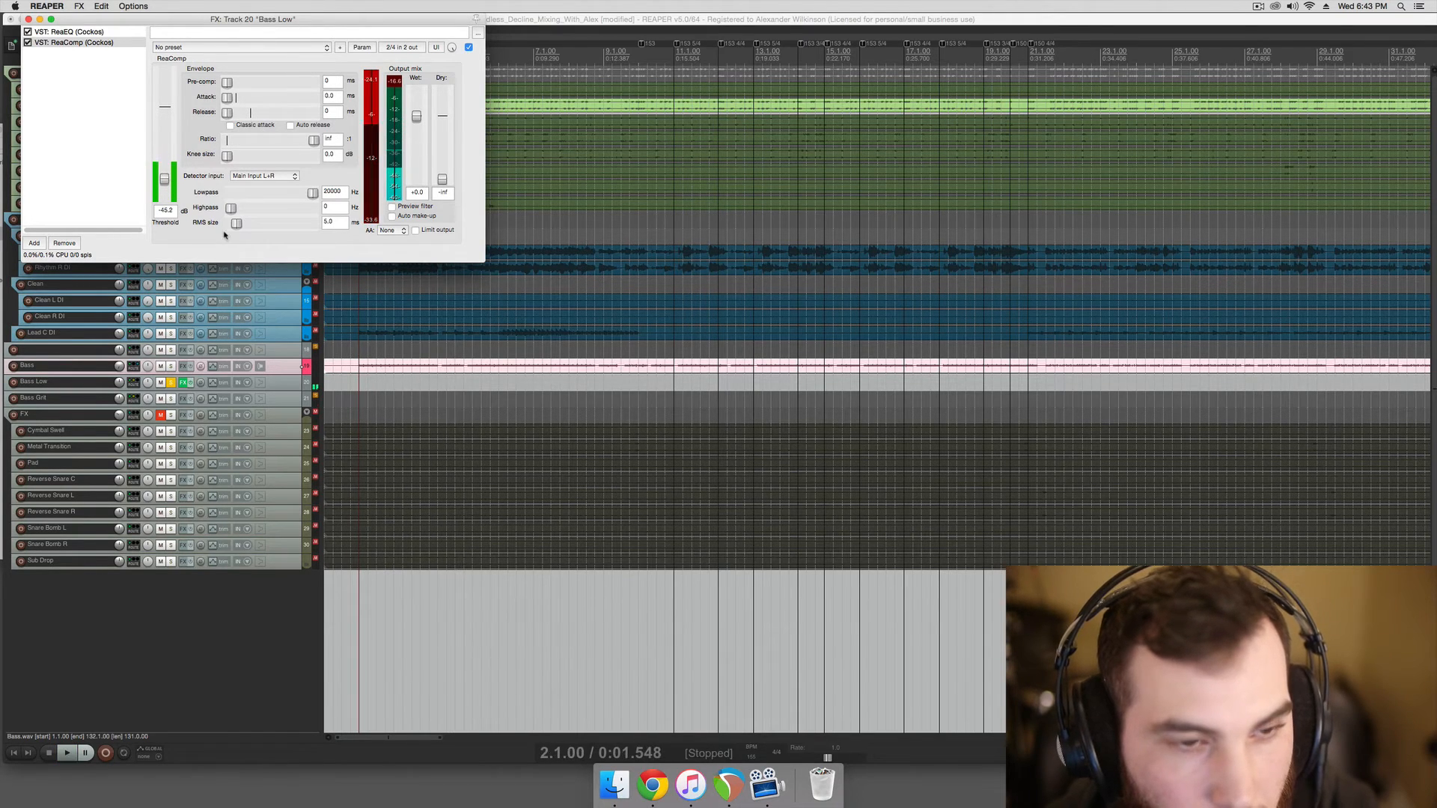
- Move the effects window off the track list, unsolo the Kick, and place the edit cursor at 3.1.00
drag(178, 16, 519, 145)
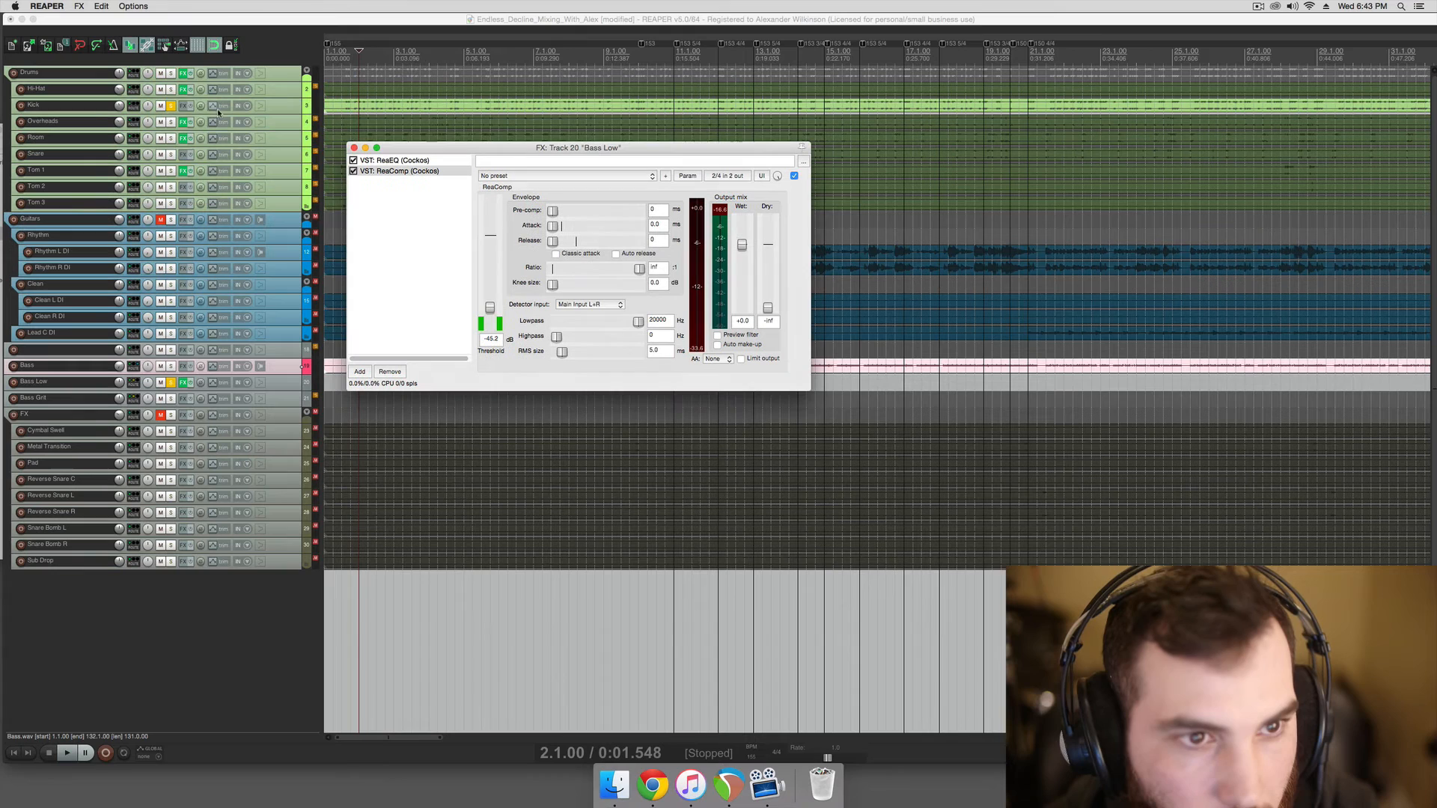
click(171, 105)
click(392, 416)
scroll(392, 416, down, 1)
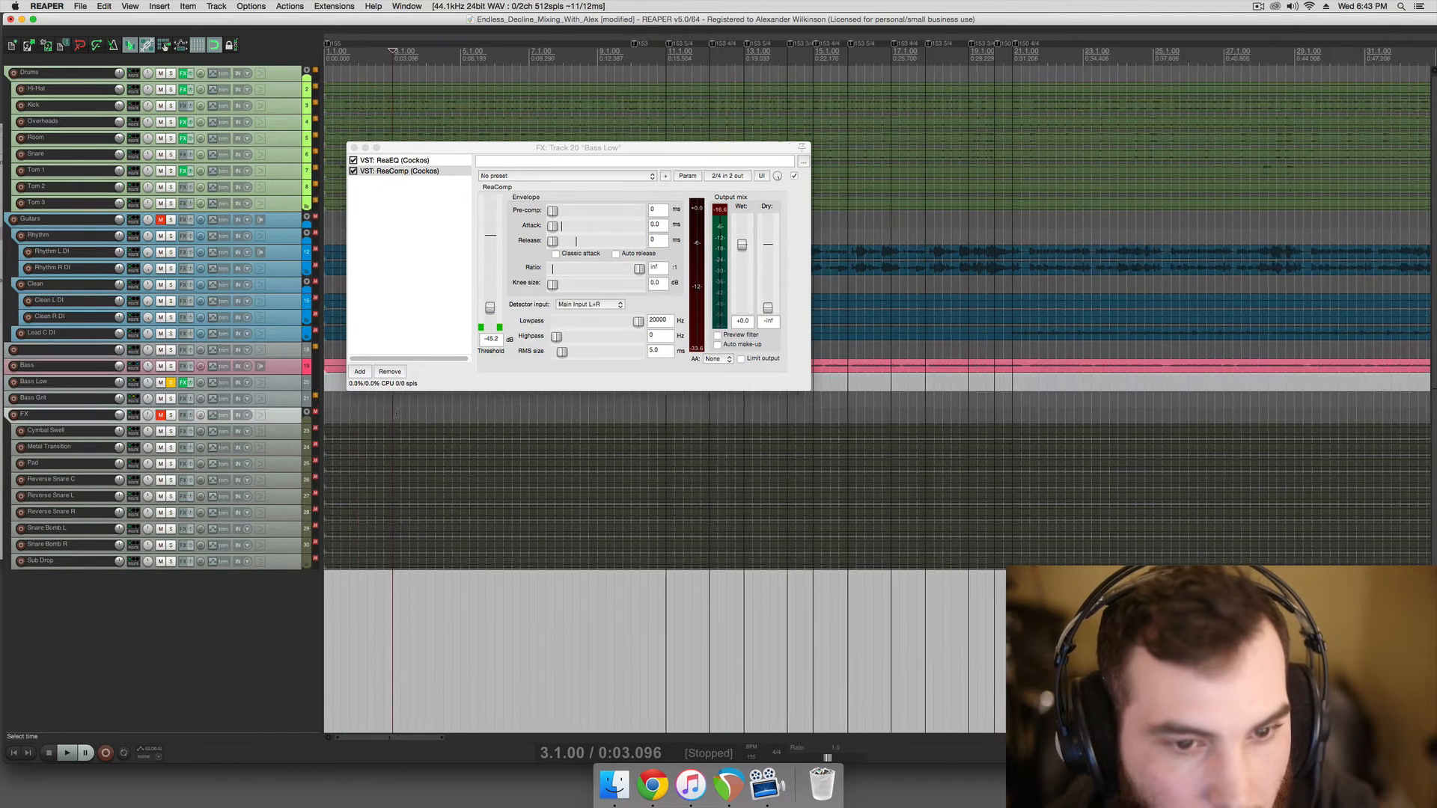
- Move the effects window clear of the arrangement's opening bars and place the edit cursor at 2.4.00 on Bass Low
drag(449, 149, 730, 175)
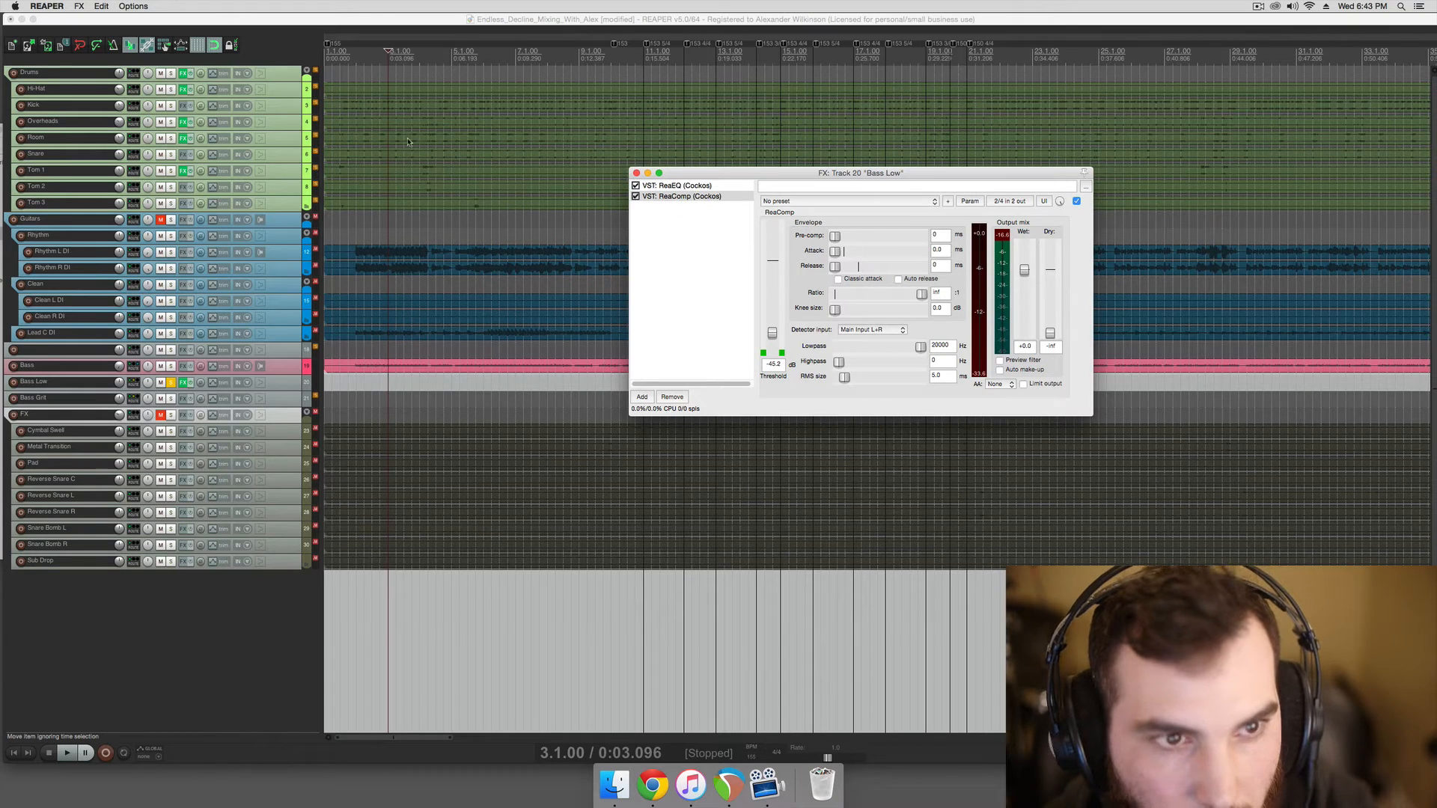
click(385, 367)
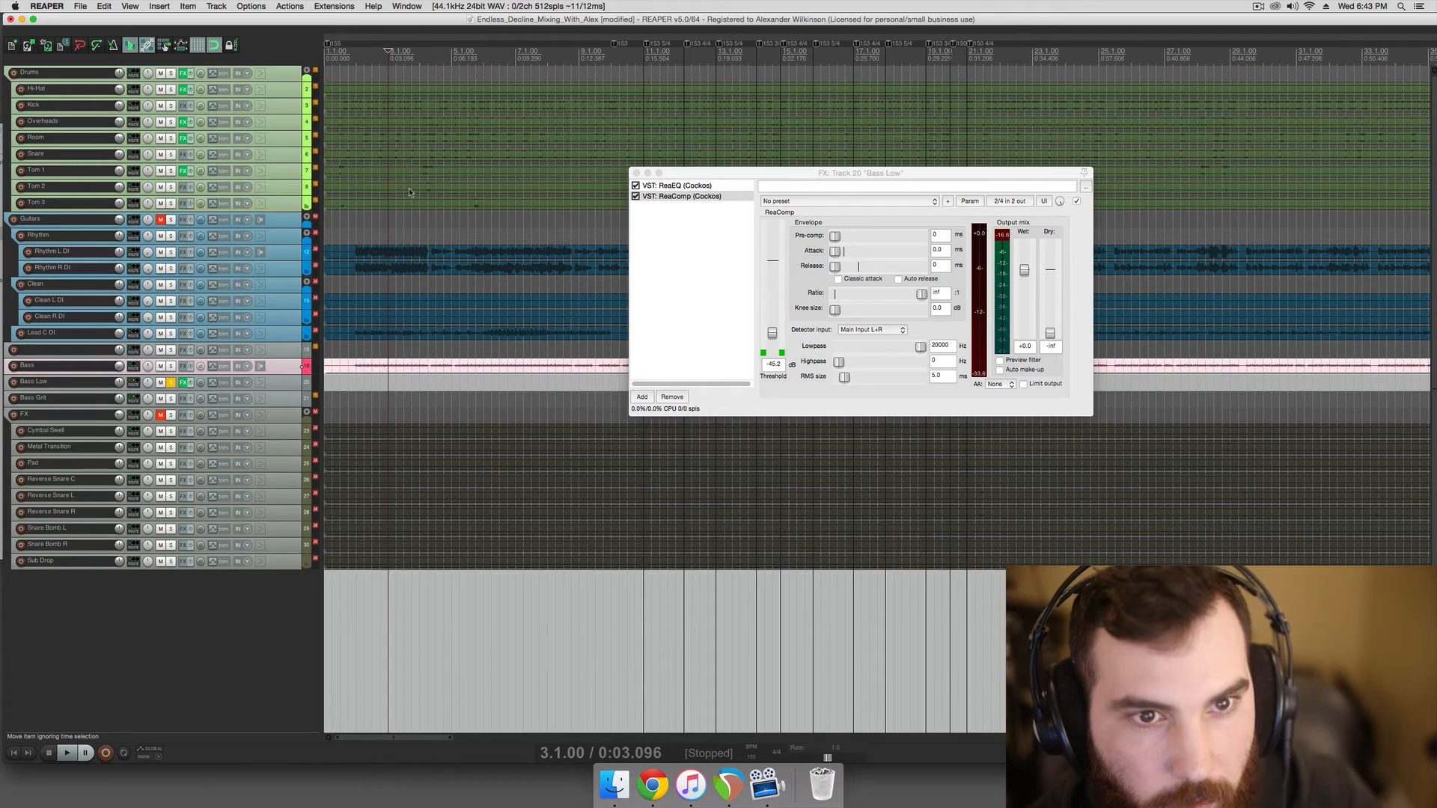
click(385, 384)
scroll(386, 382, up, 3)
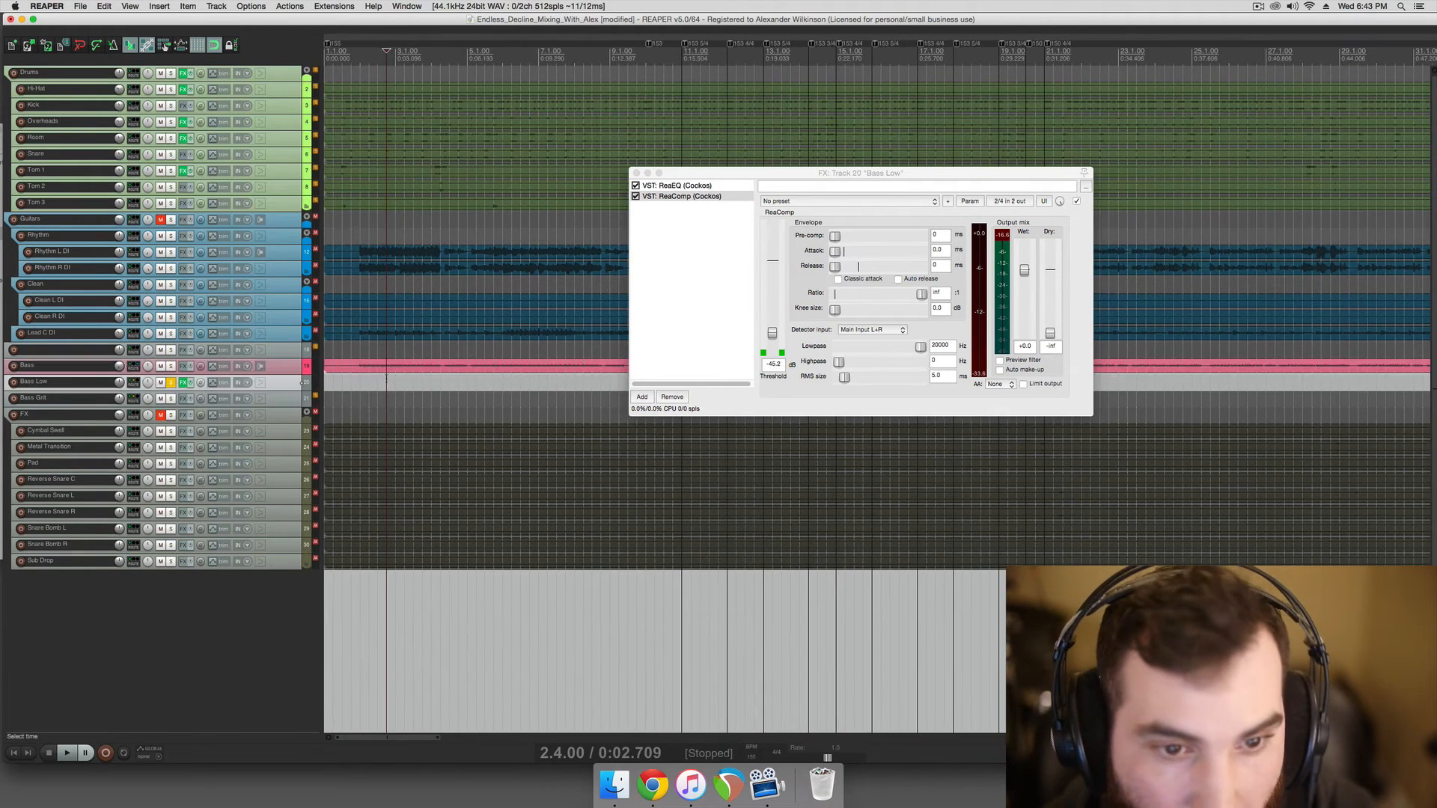
- While playing from 2.3.00, set ReaComp's attack to 25.2 ms, threshold to -33.8 dB and ratio to 4.9:1, with a slightly longer release
click(386, 368)
click(380, 372)
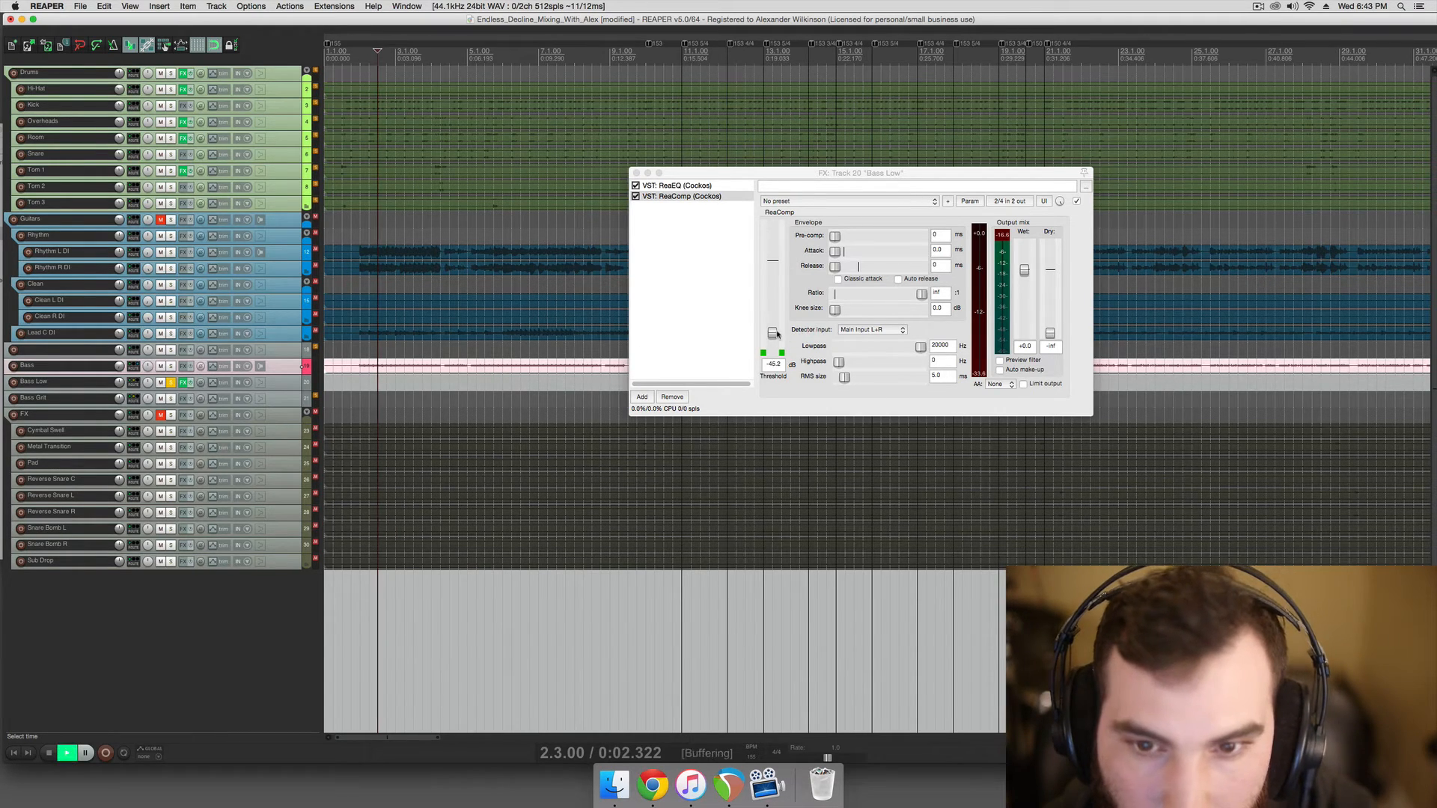
mouse_move(836, 252)
mouse_down()
mouse_move(859, 252)
mouse_move(843, 266)
mouse_up()
key(space)
key(space)
key(space)
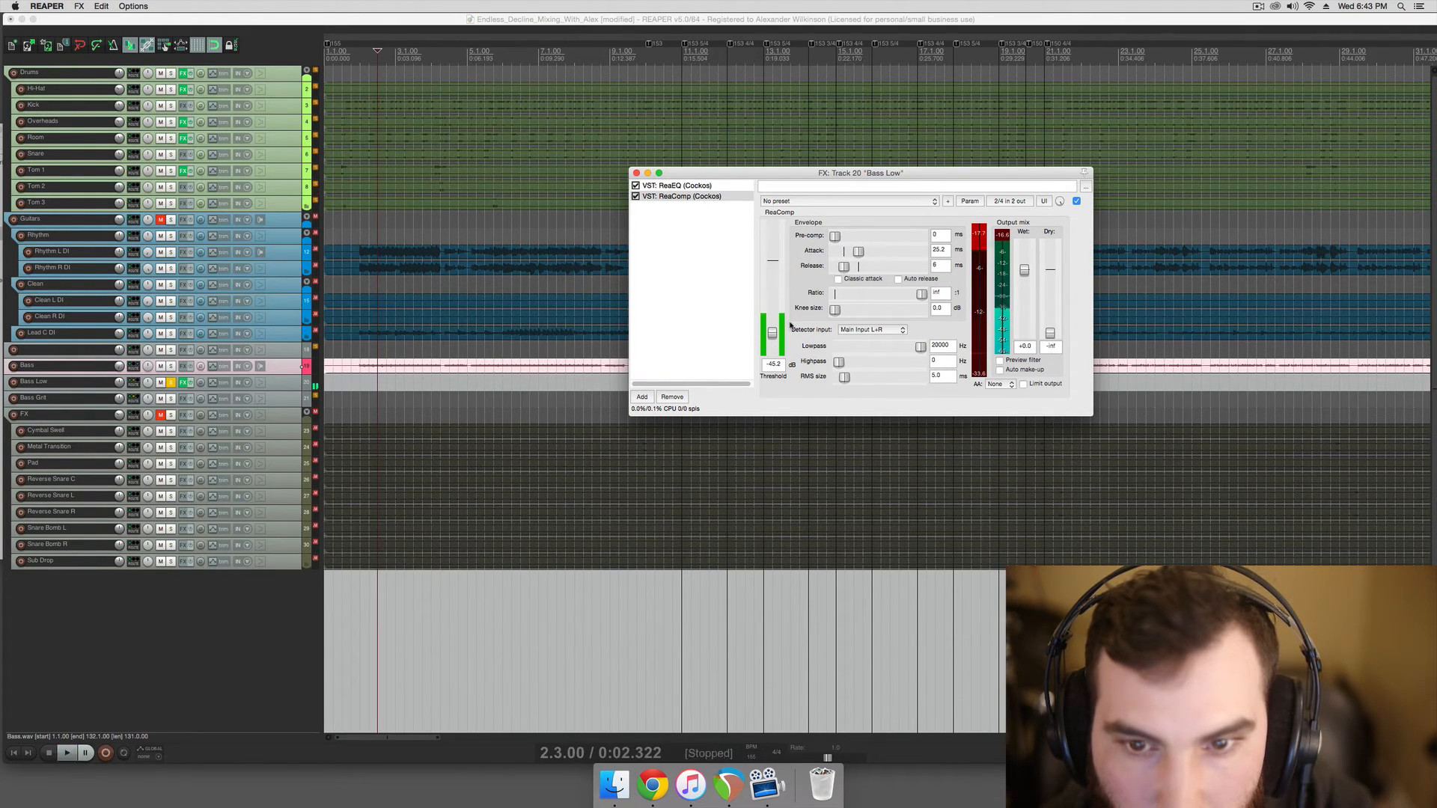
key(space)
drag(772, 333, 775, 324)
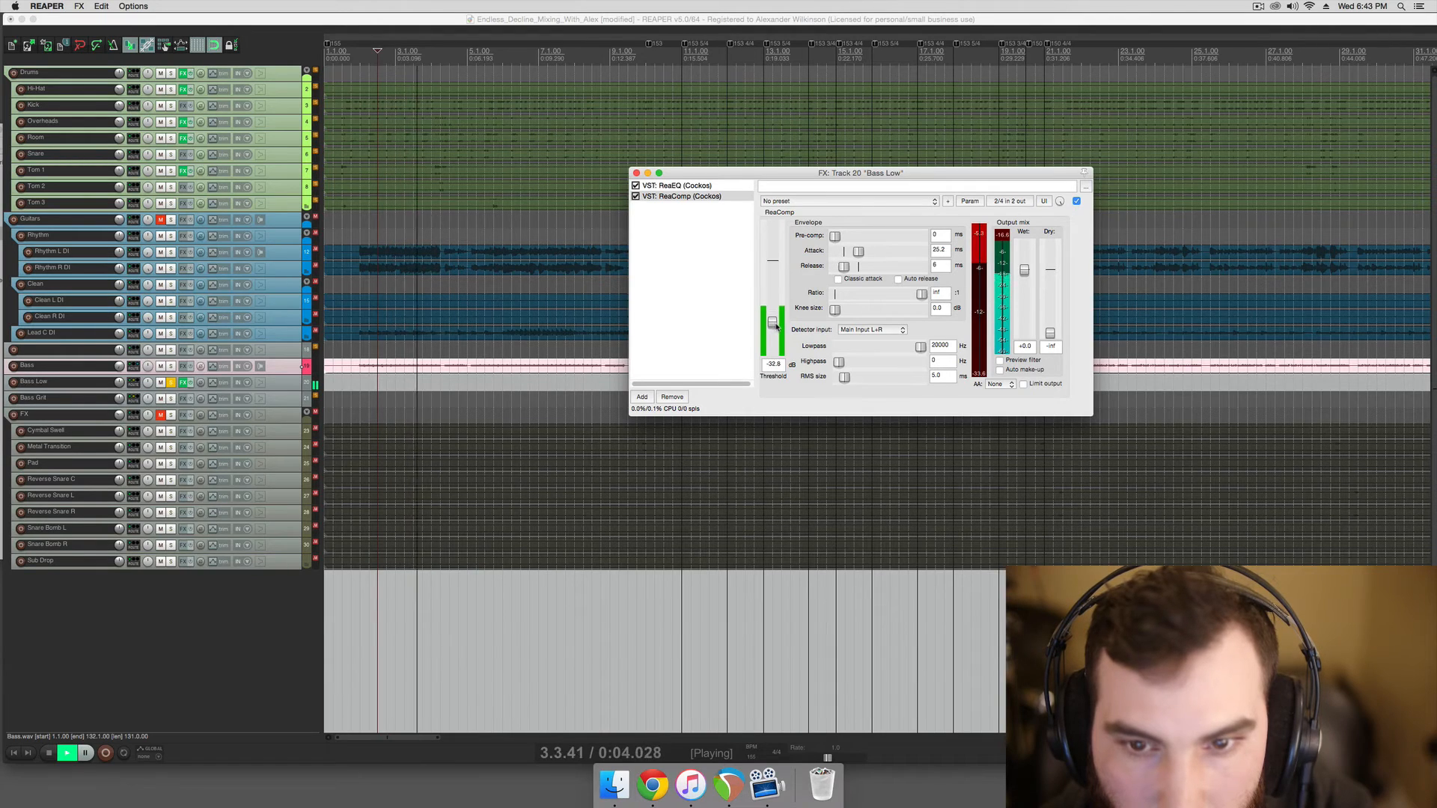
drag(921, 294, 857, 297)
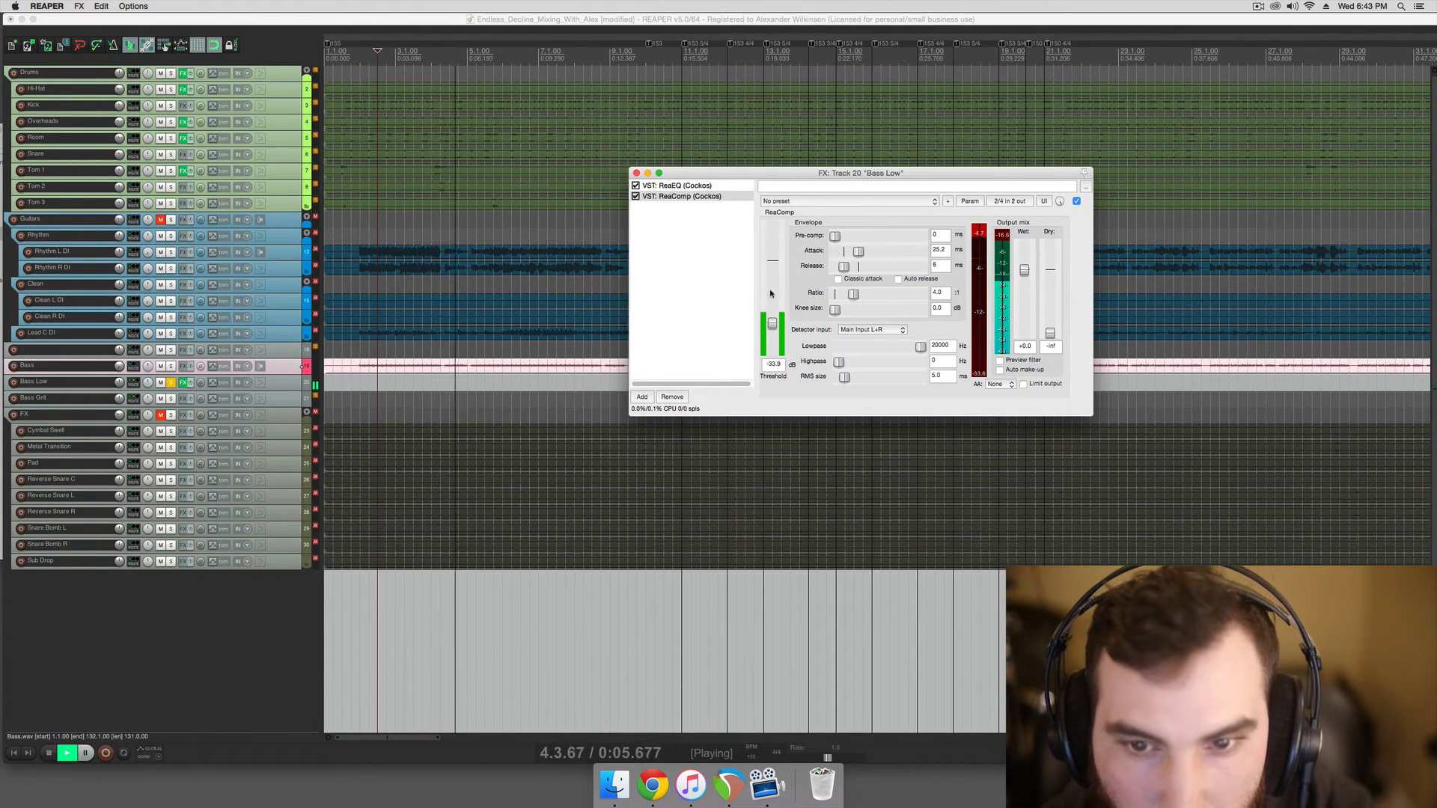
- Set Bass Low's ReaEQ band 2 to about 180 Hz with -1.0 dB gain, stop playback and close the effects window
click(677, 186)
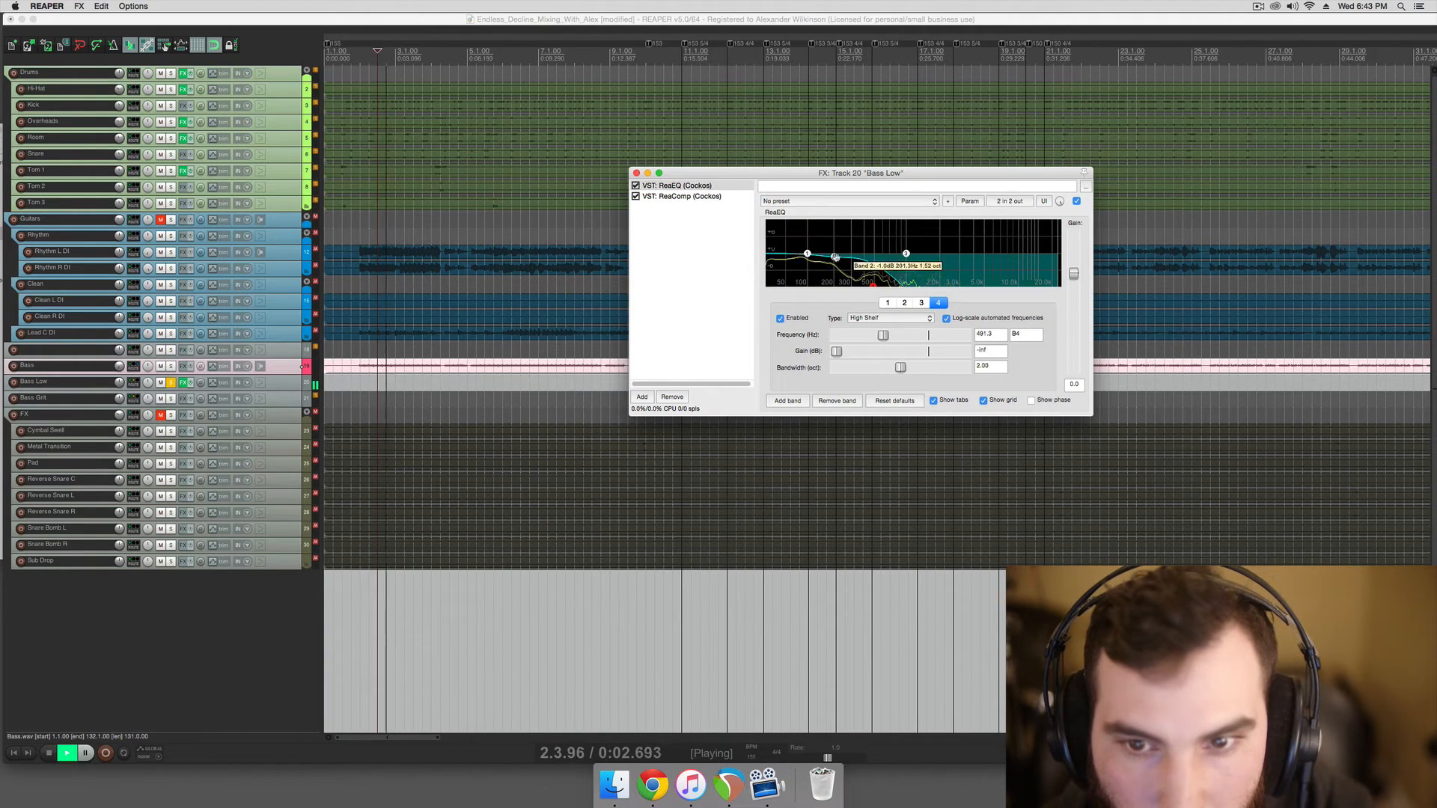
mouse_move(835, 258)
mouse_down()
mouse_move(828, 218)
mouse_move(793, 225)
mouse_move(831, 217)
mouse_move(829, 258)
mouse_up()
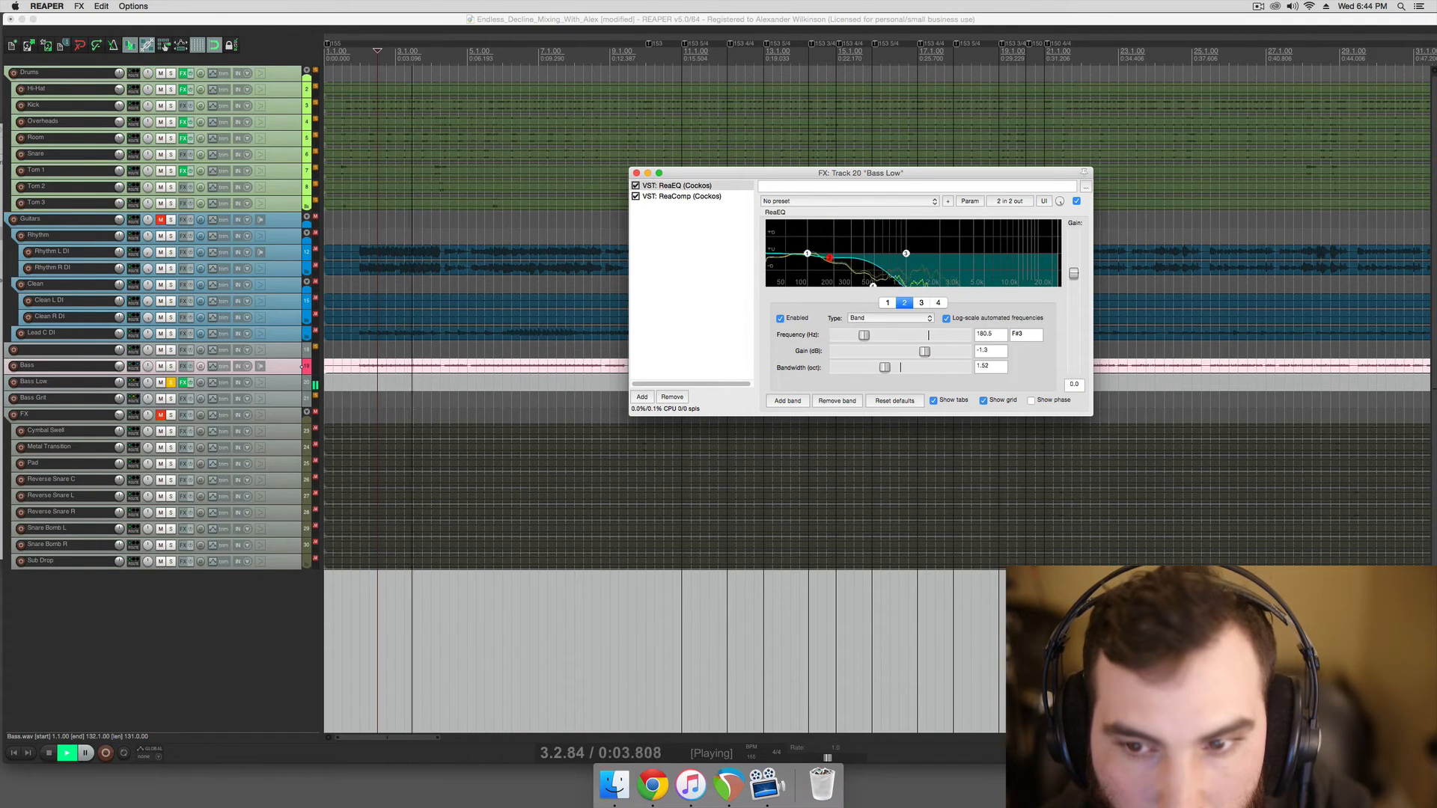
drag(925, 353, 927, 356)
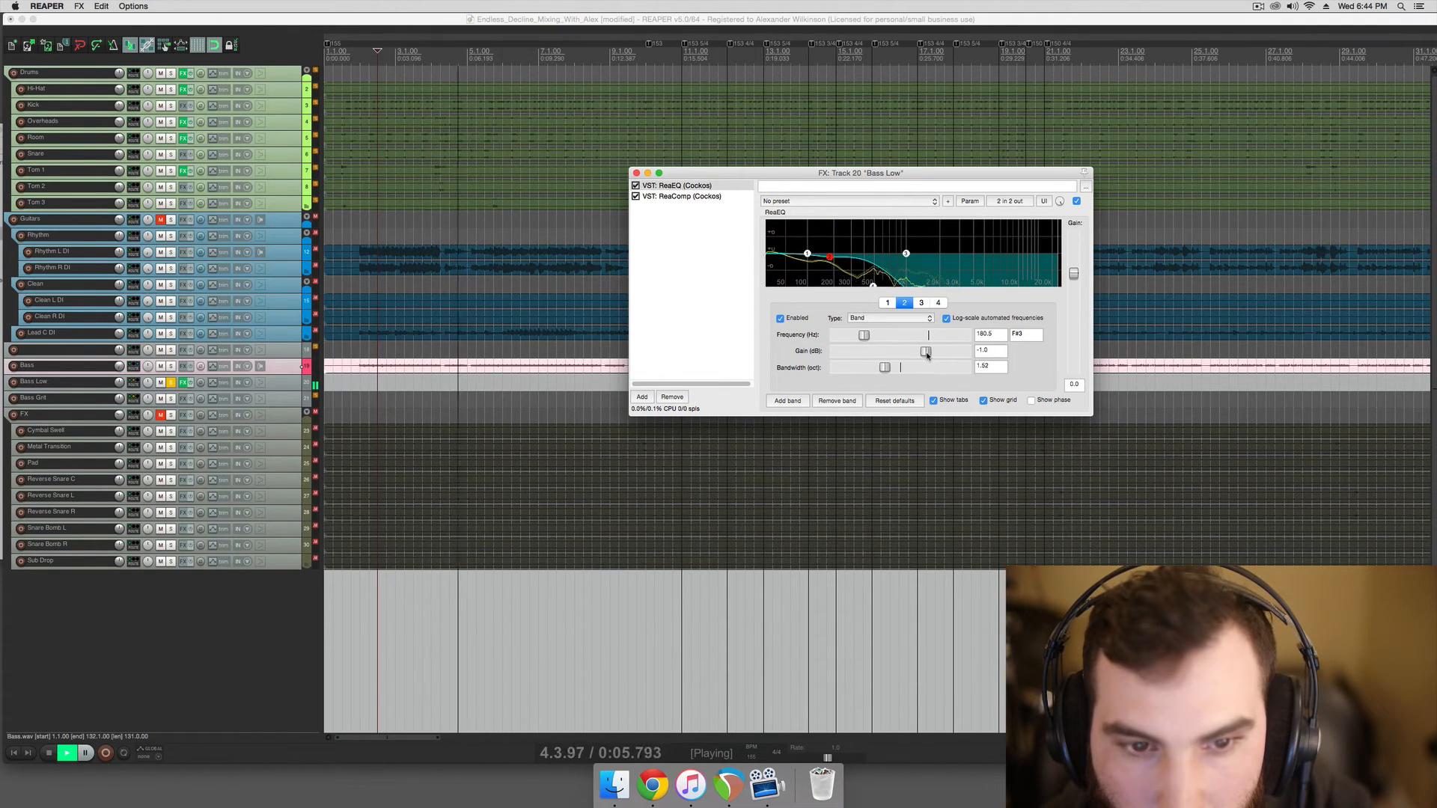
key(space)
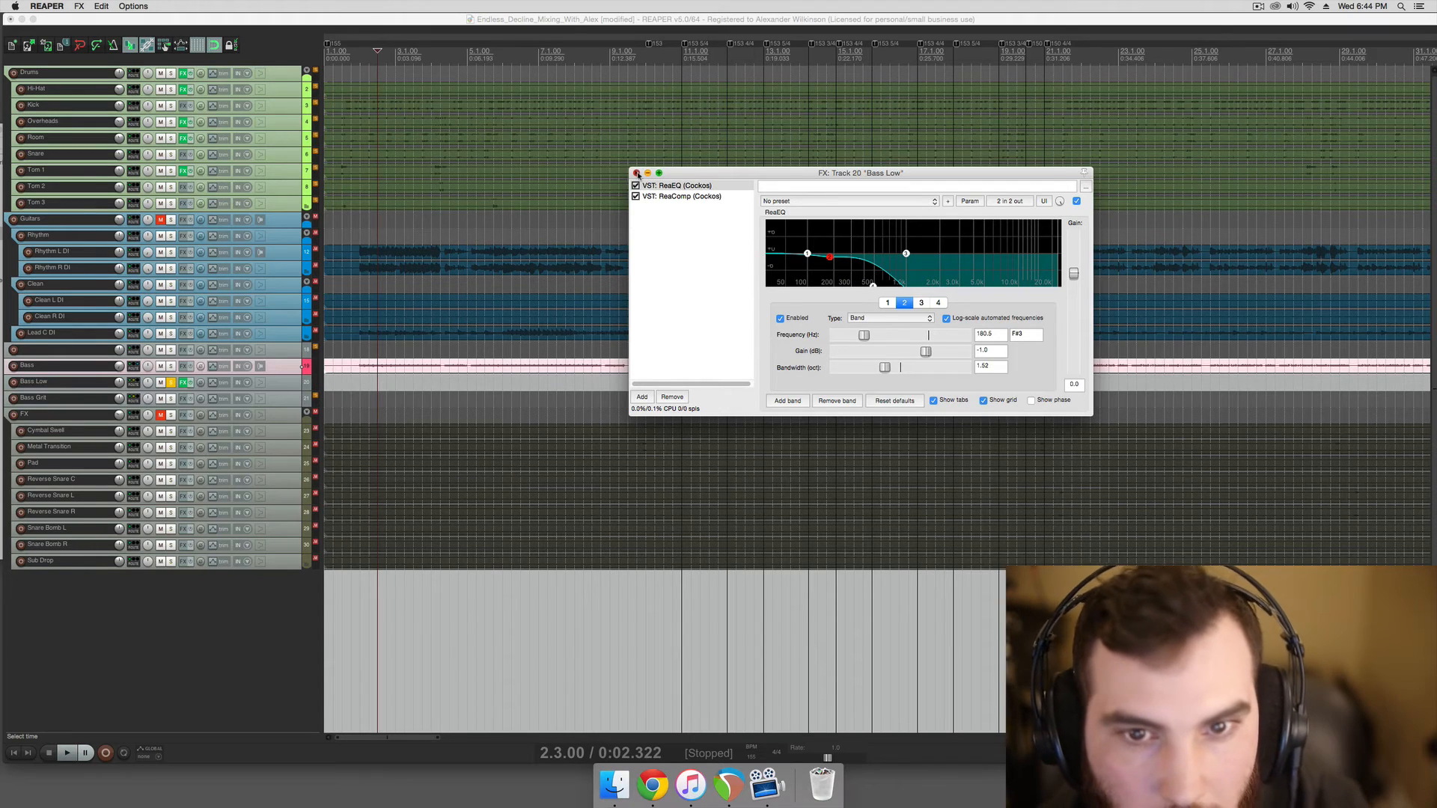
click(636, 173)
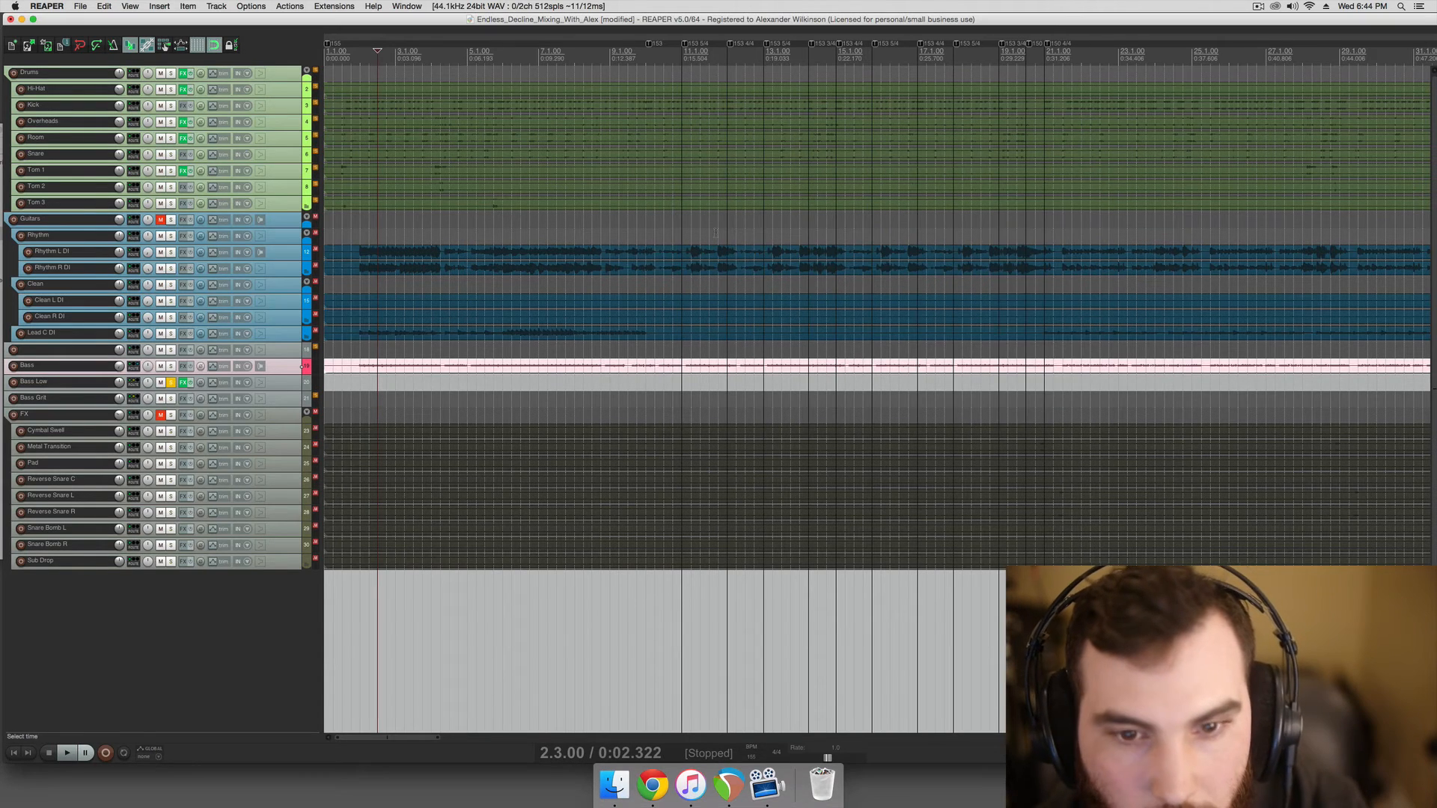
- Unsolo the Bass Low track, close its effects window and place the edit cursor at 3.3.00
click(172, 383)
click(379, 379)
click(182, 384)
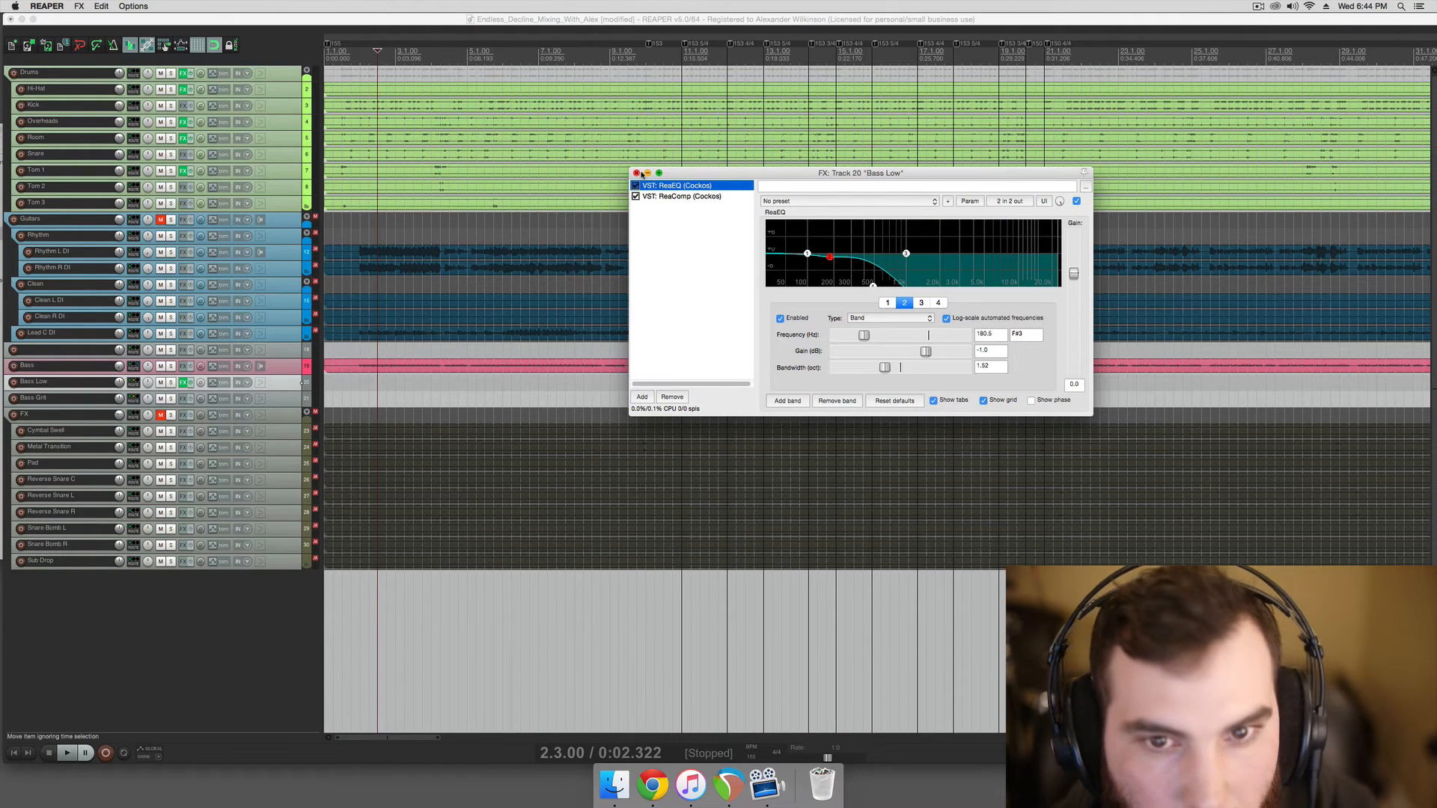
click(637, 173)
click(500, 347)
click(458, 354)
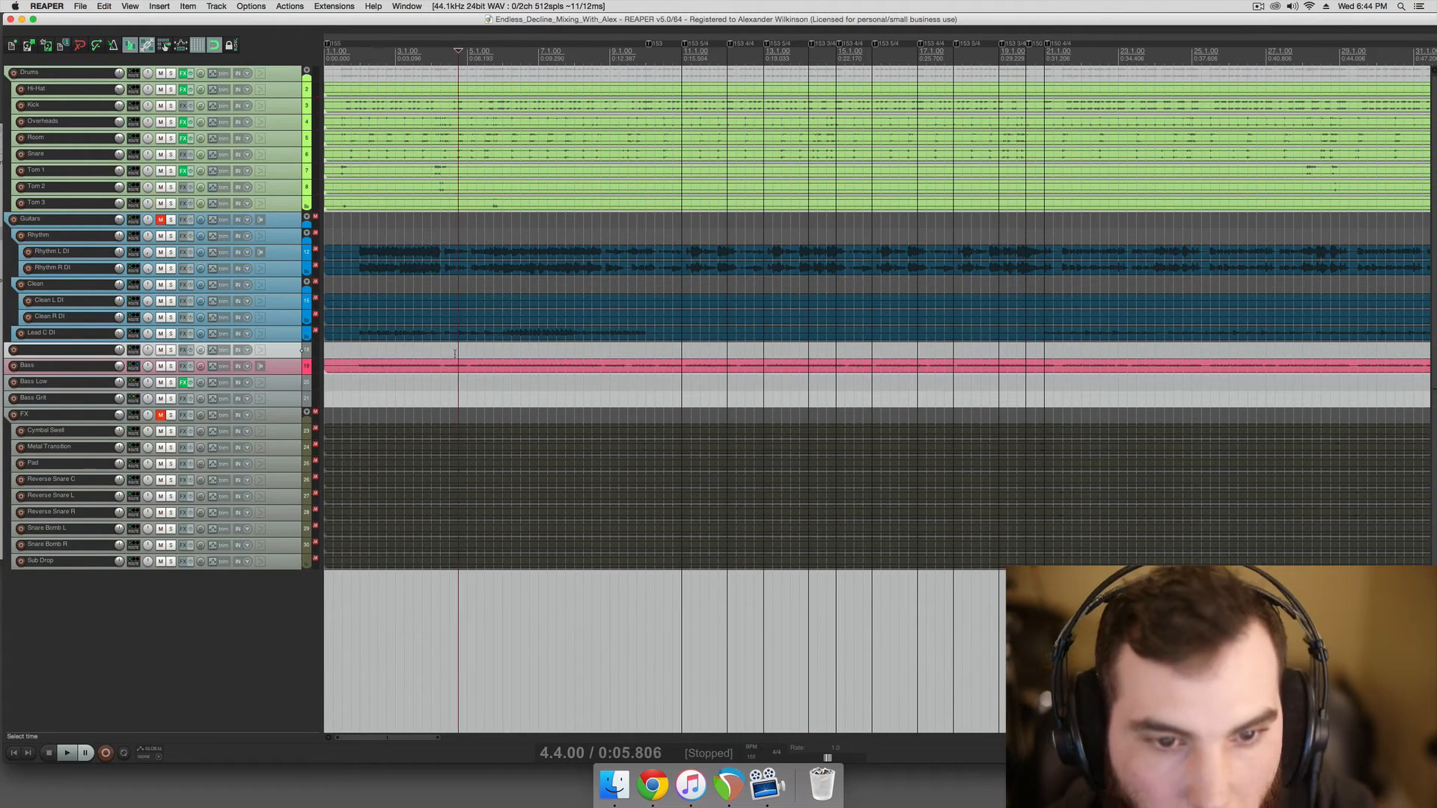
click(442, 365)
click(431, 355)
click(413, 354)
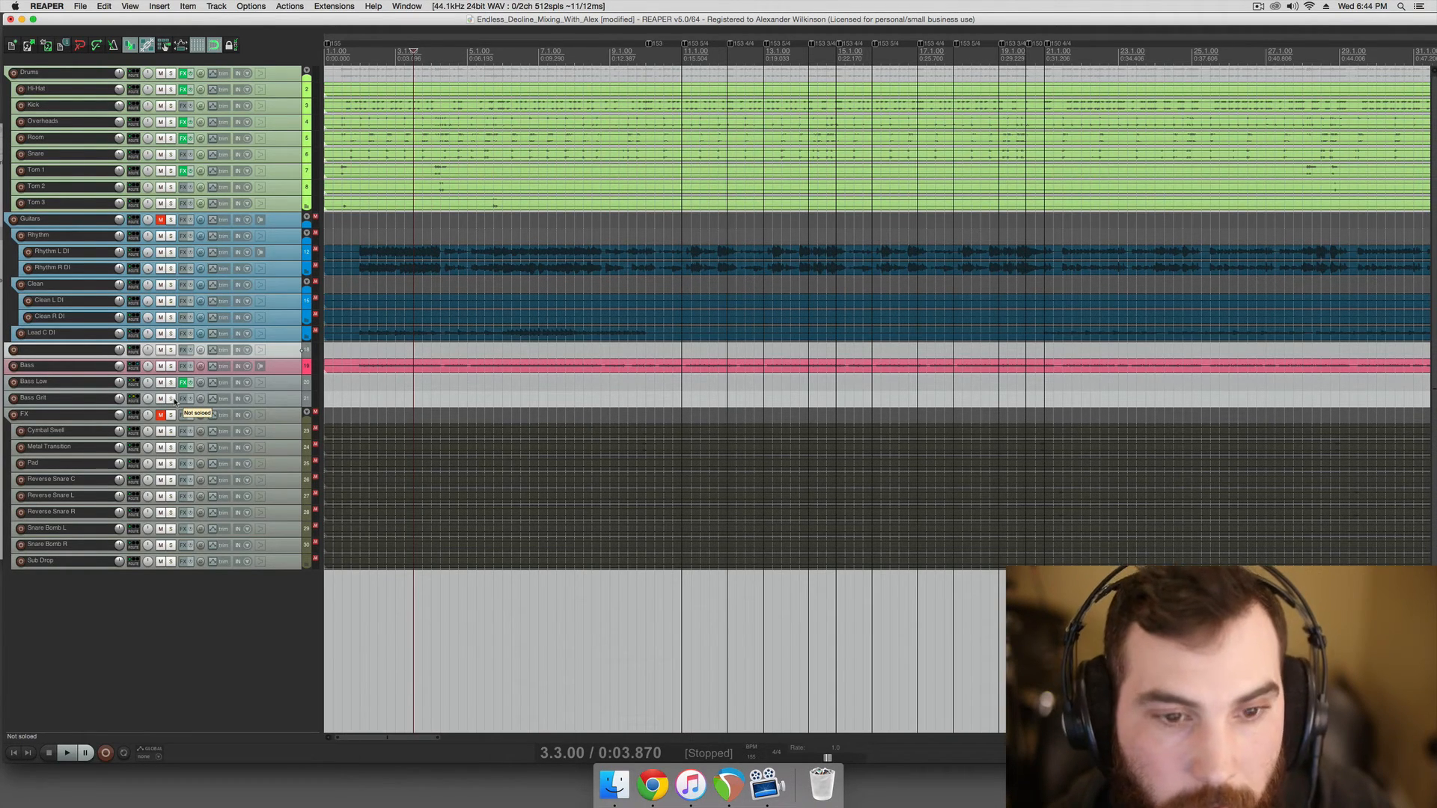
click(380, 397)
click(396, 386)
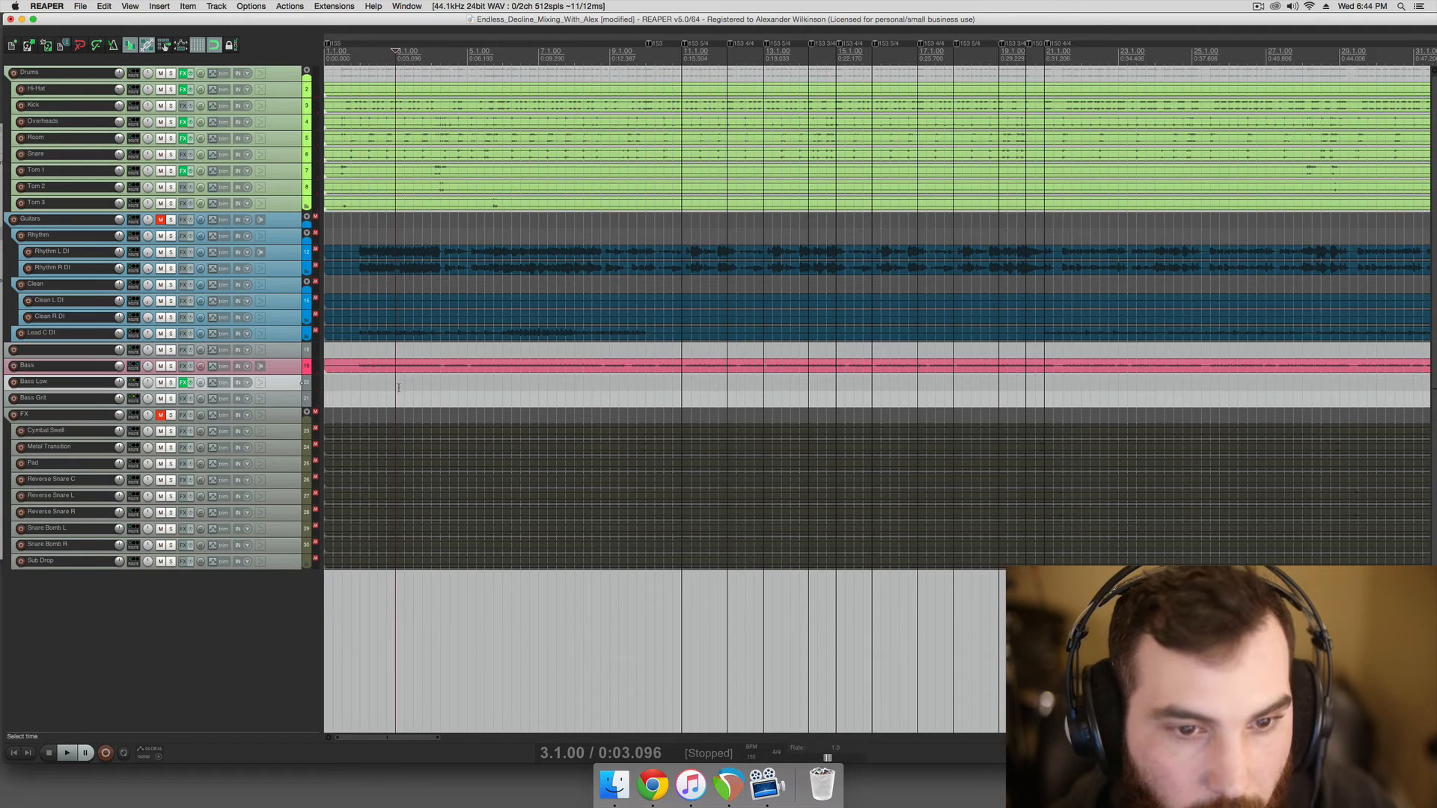
click(397, 397)
click(411, 386)
click(407, 398)
click(423, 389)
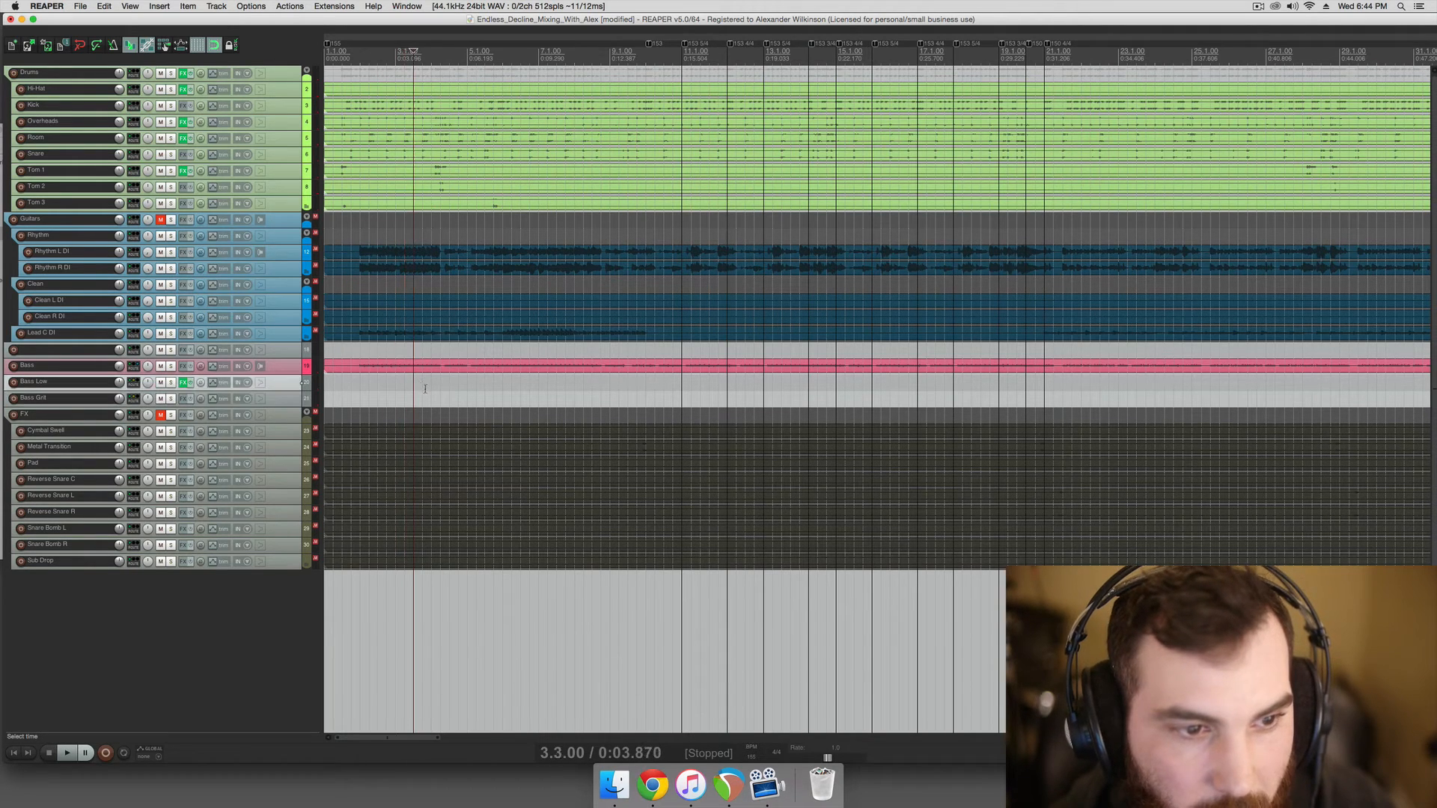
click(423, 384)
click(413, 385)
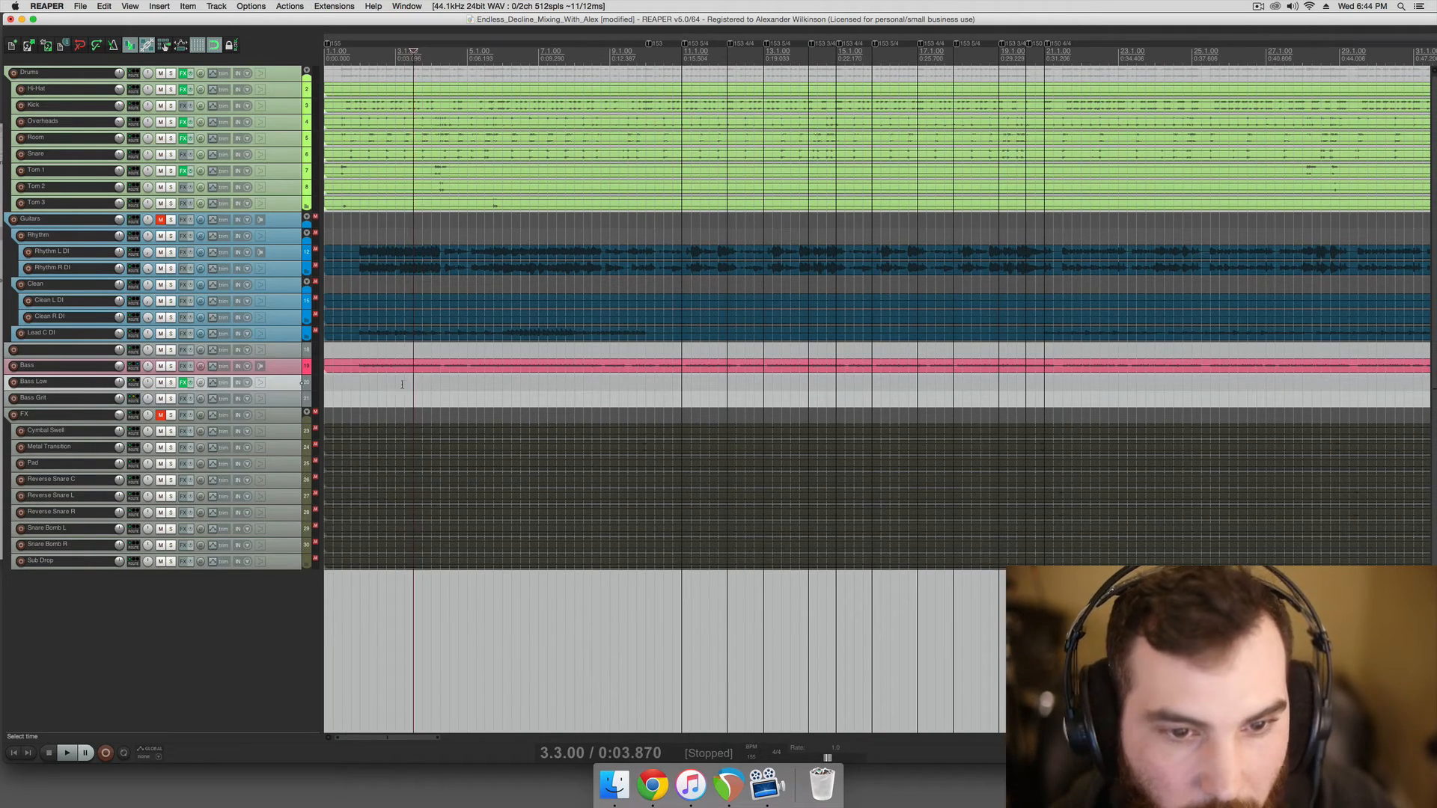
click(403, 384)
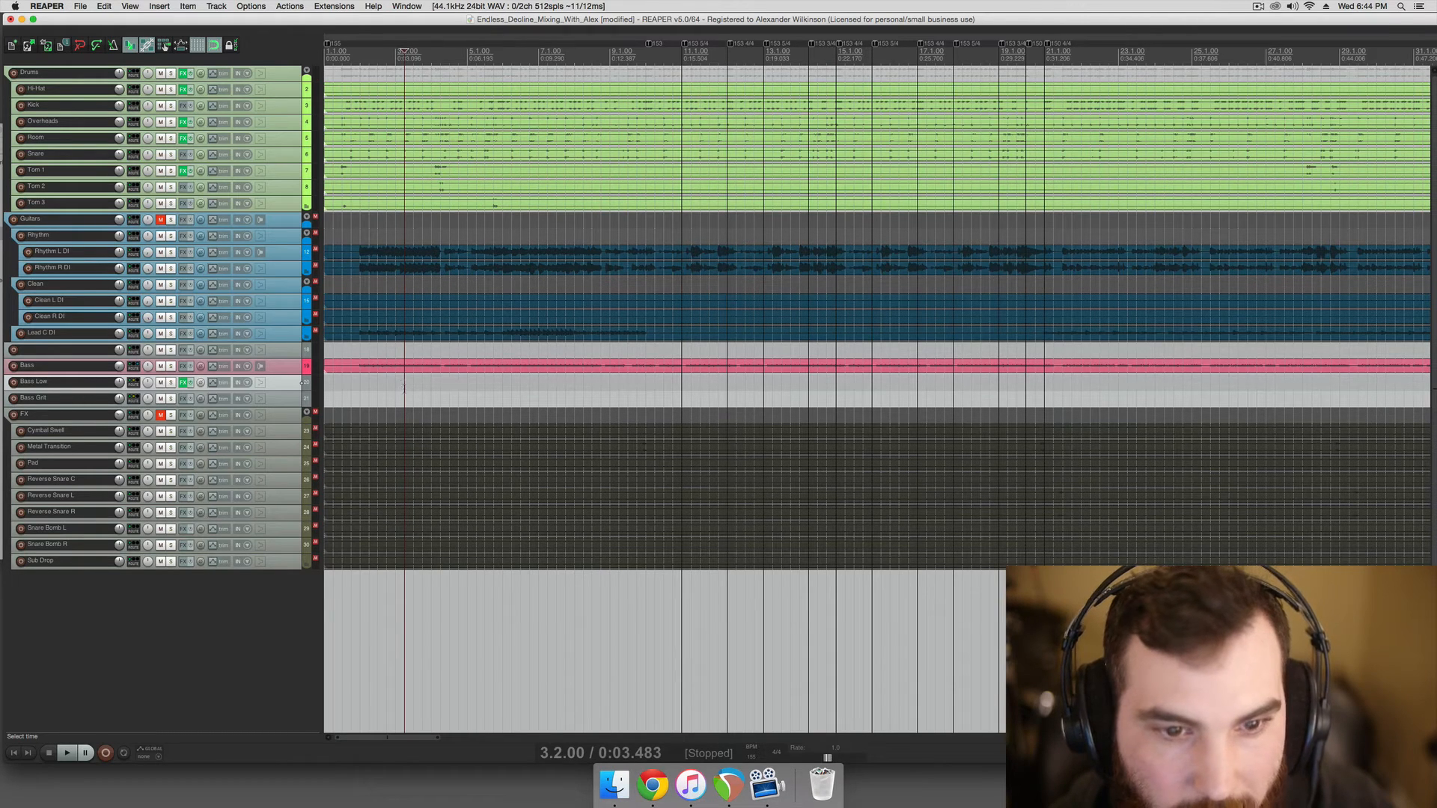
click(412, 394)
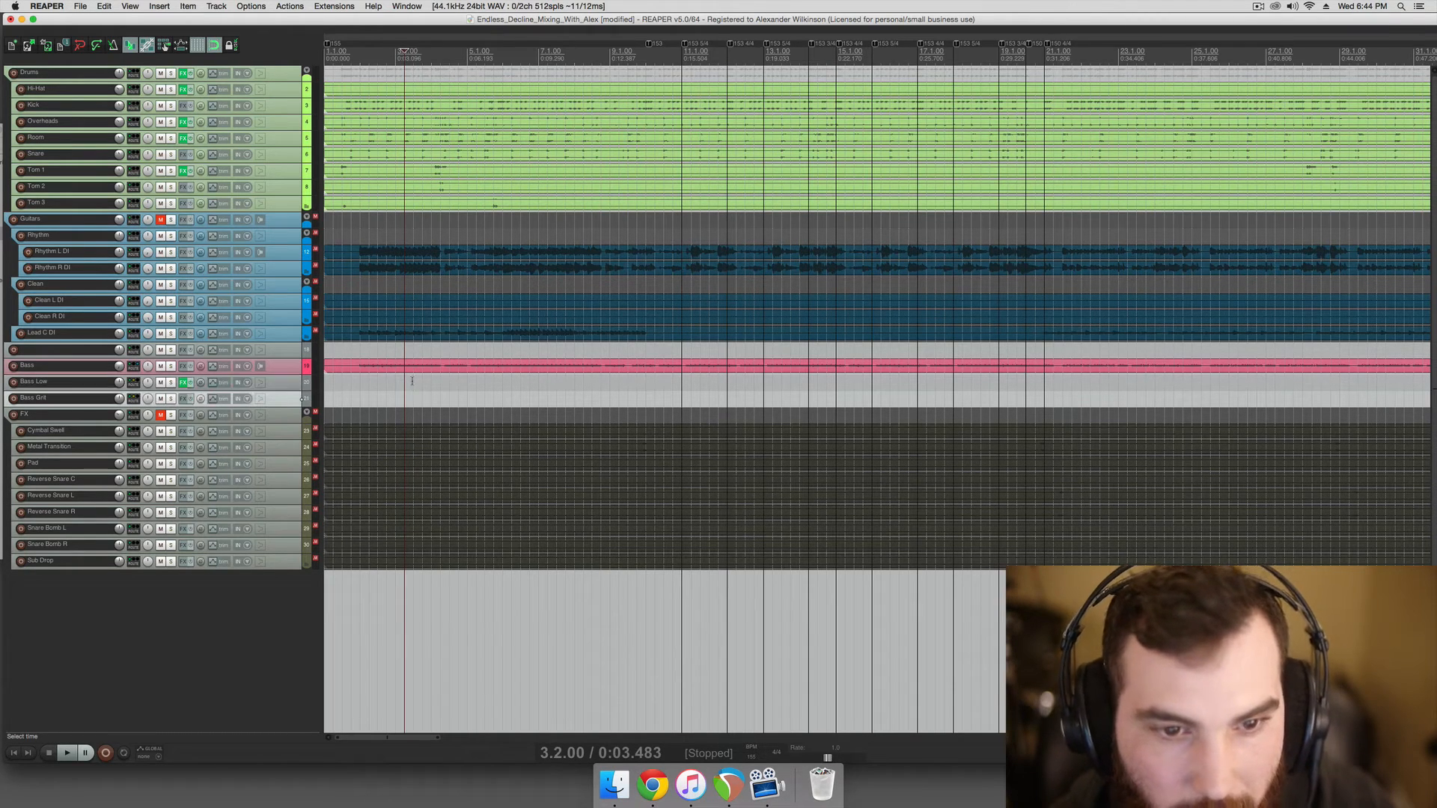
click(412, 385)
click(412, 395)
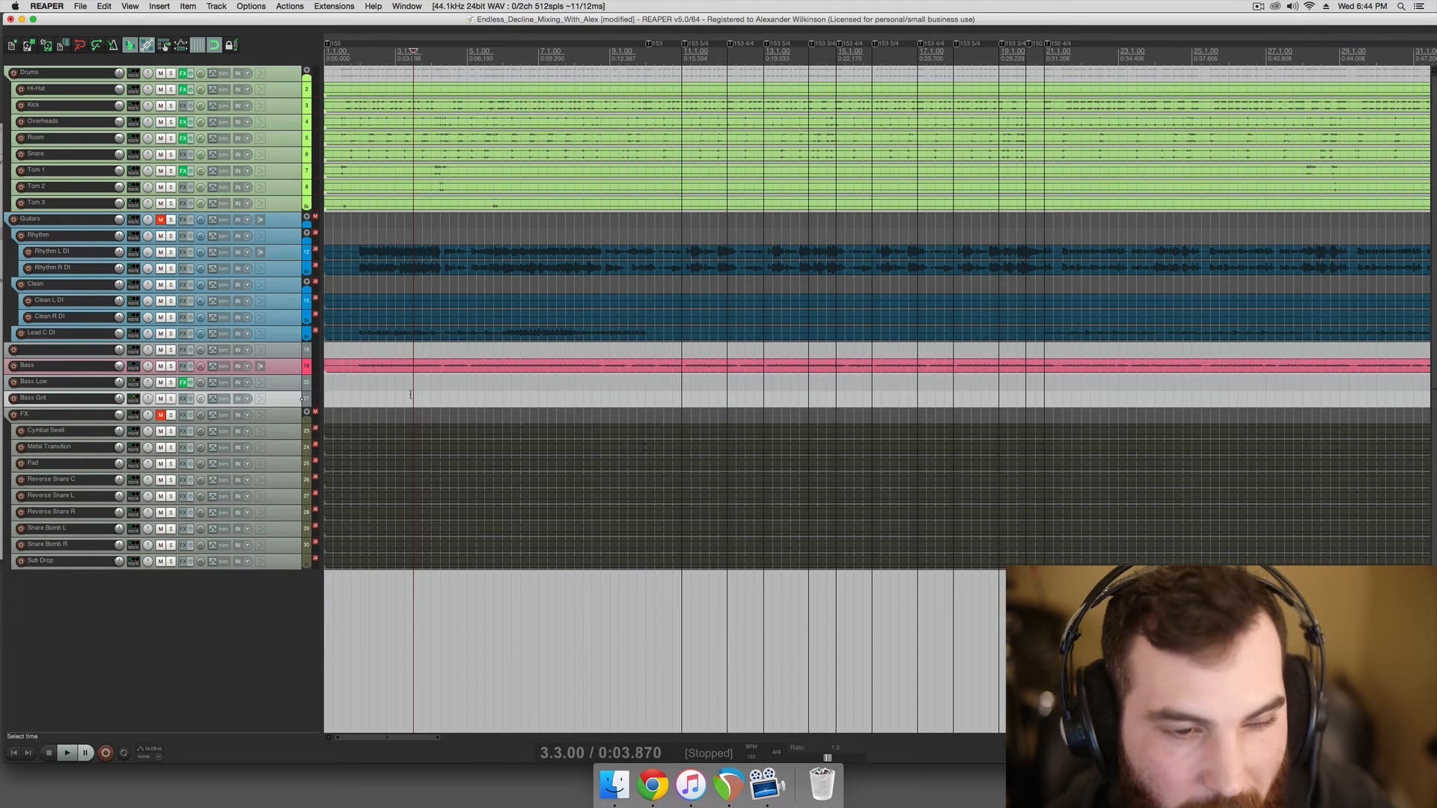
- Add ReaEQ to the Bass Grit track and set its band 1 low shelf to 1010 Hz with -inf gain
click(184, 399)
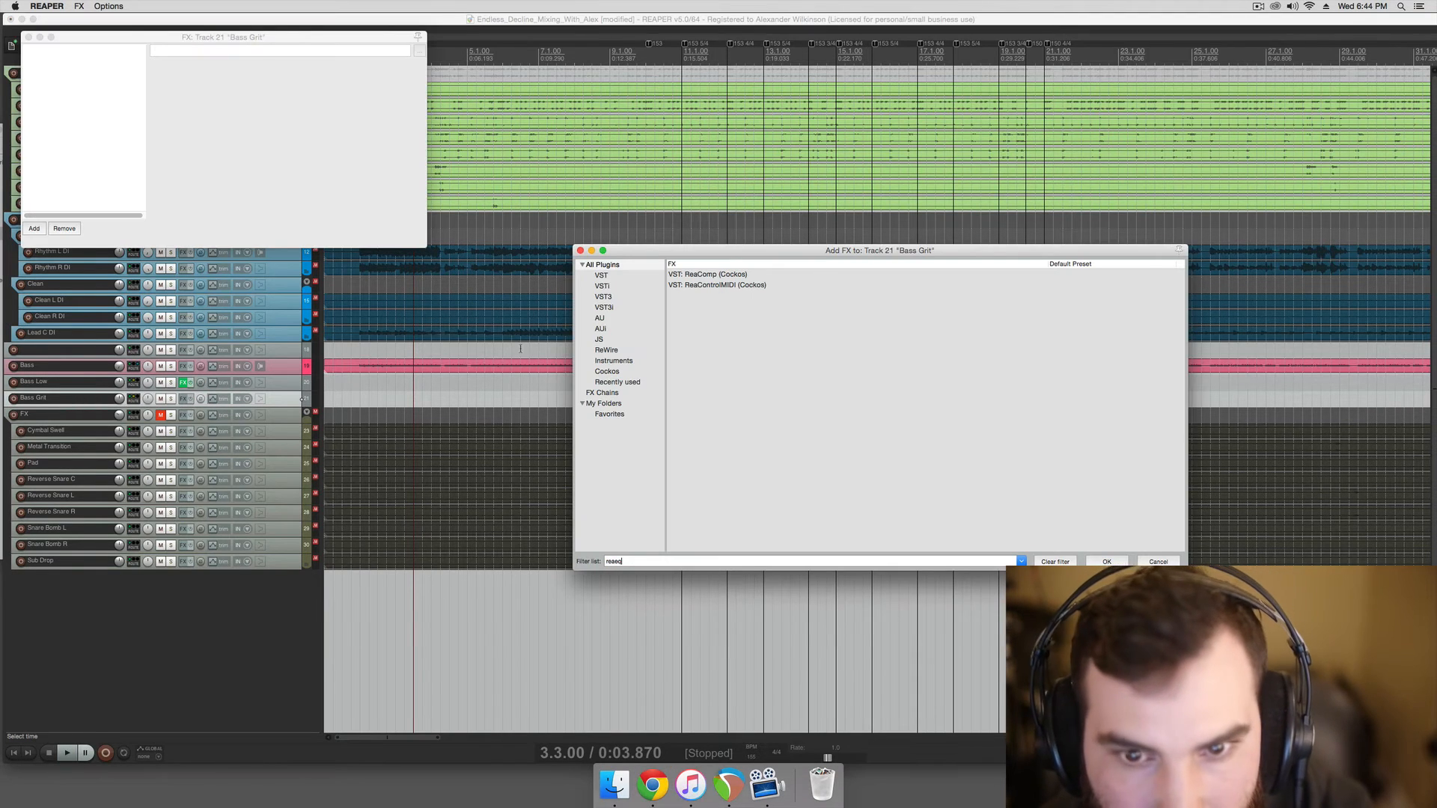
double_click(703, 274)
drag(271, 23, 705, 245)
drag(633, 323, 721, 389)
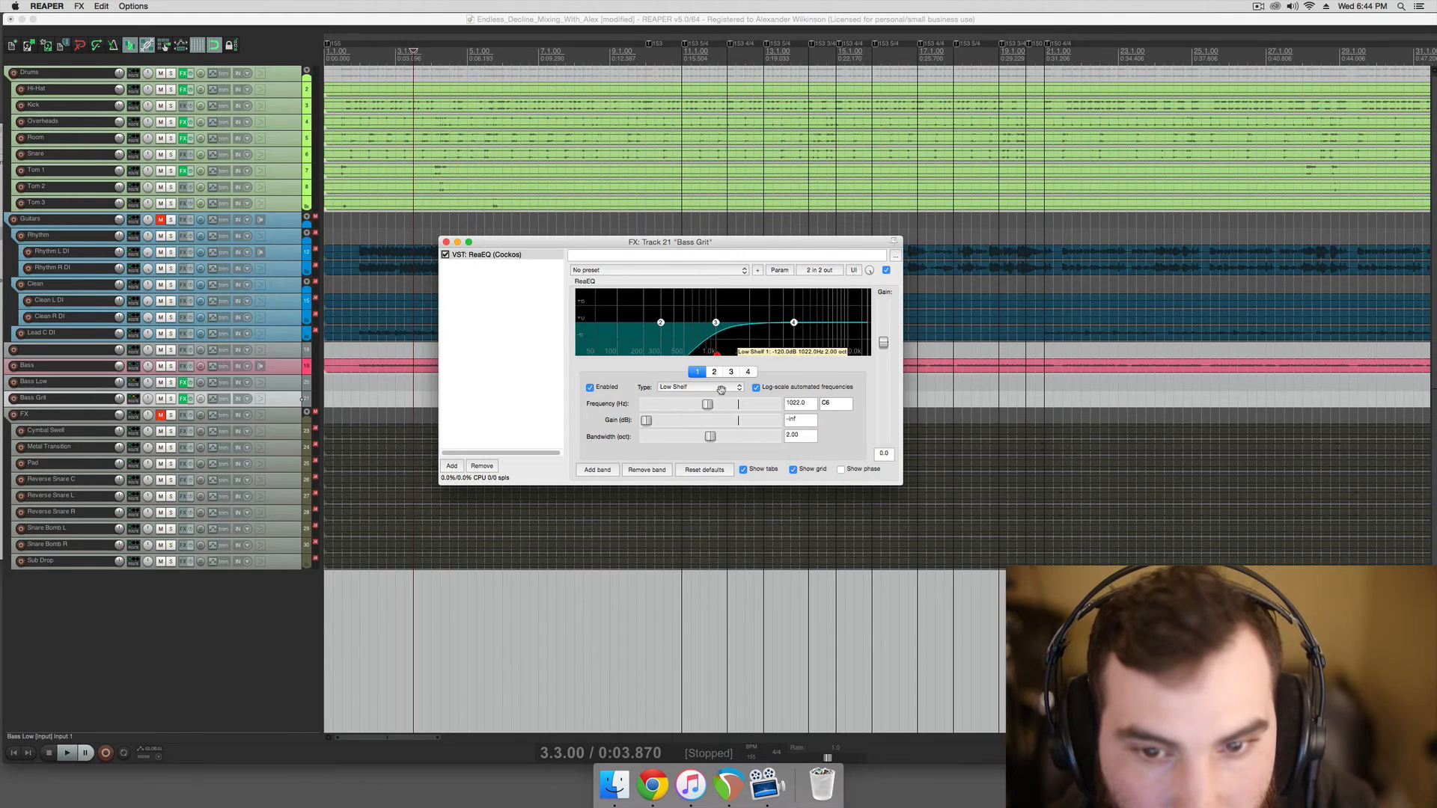
- Audition Bass Grit soloed and together with Bass Low, close the effects window and clear both solos
click(171, 398)
key(space)
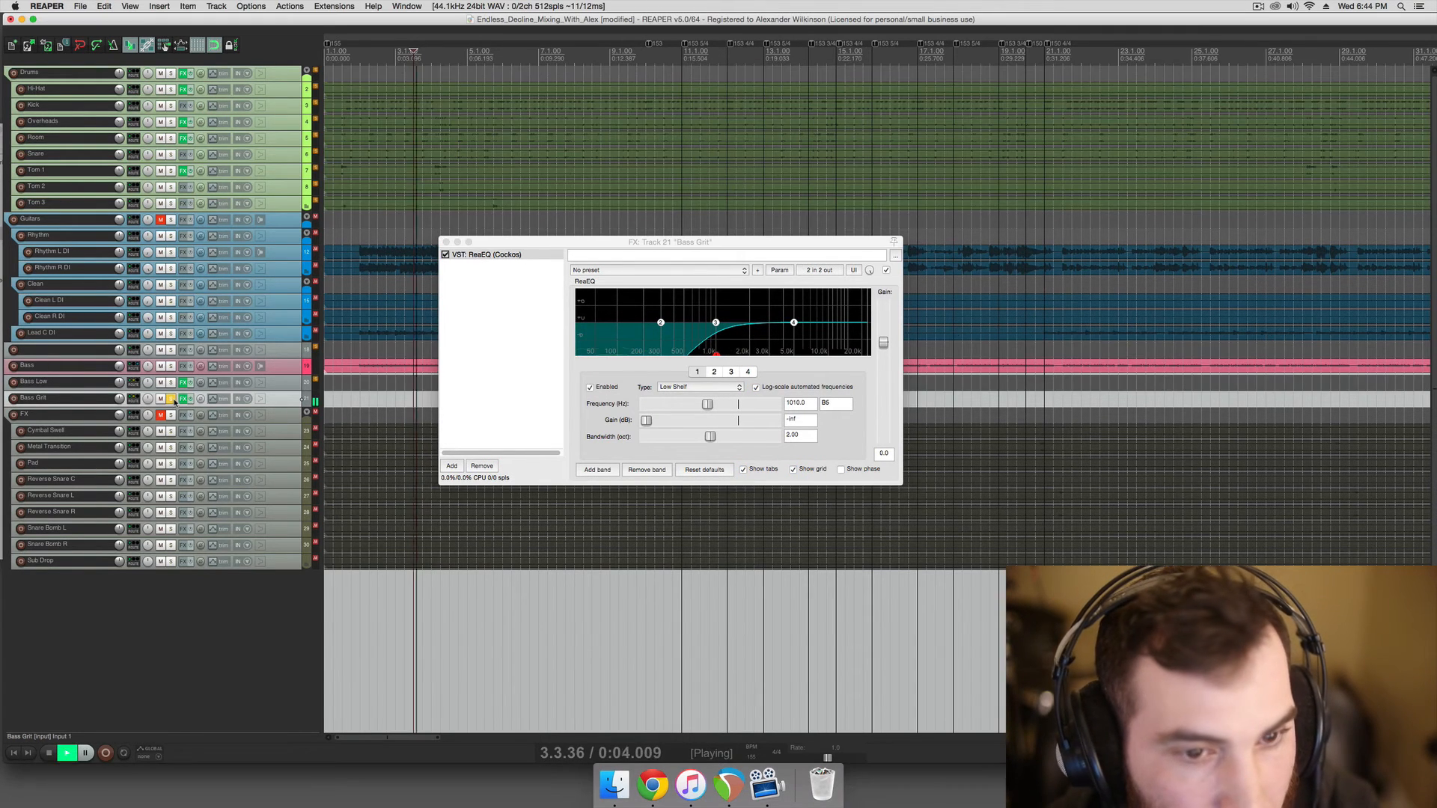
click(172, 383)
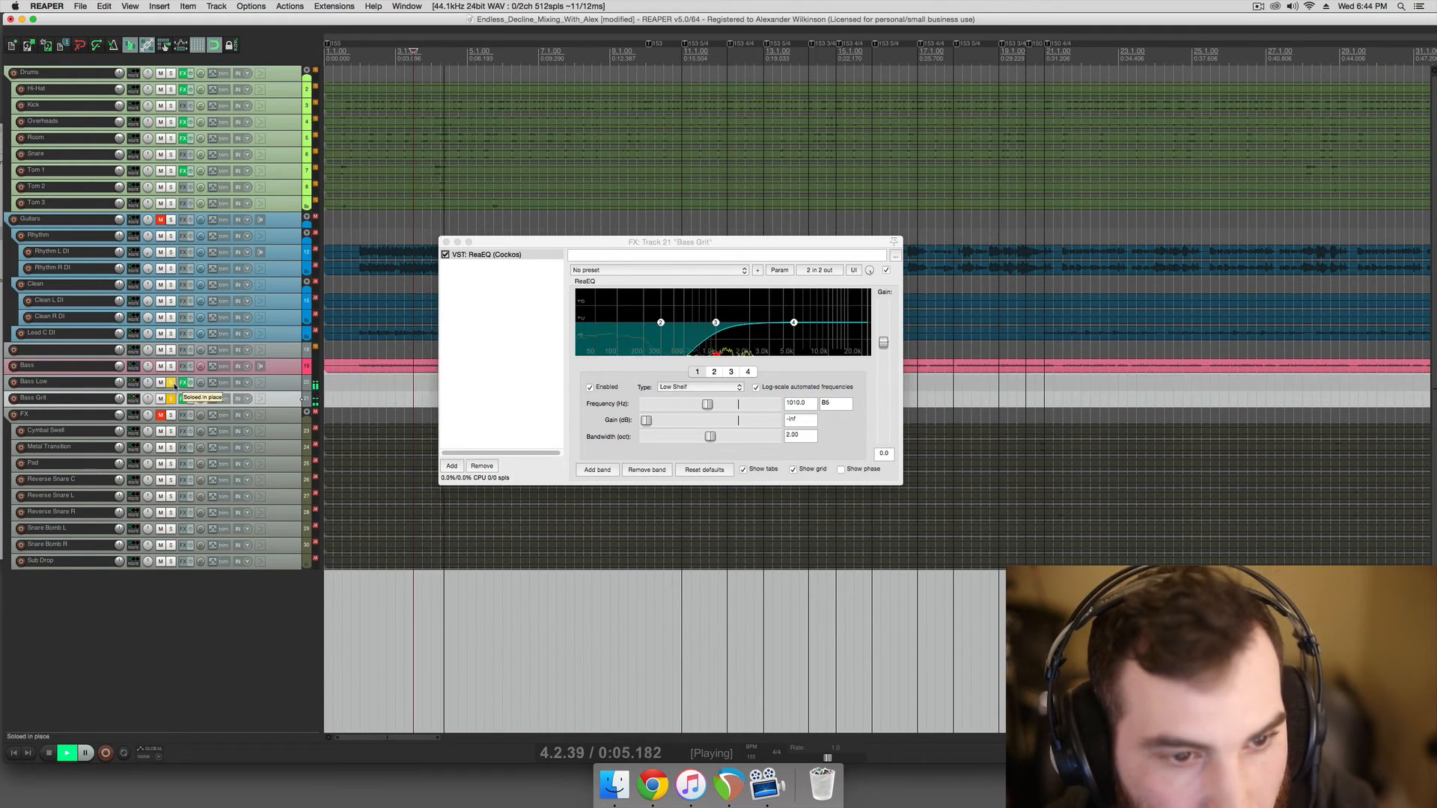
key(space)
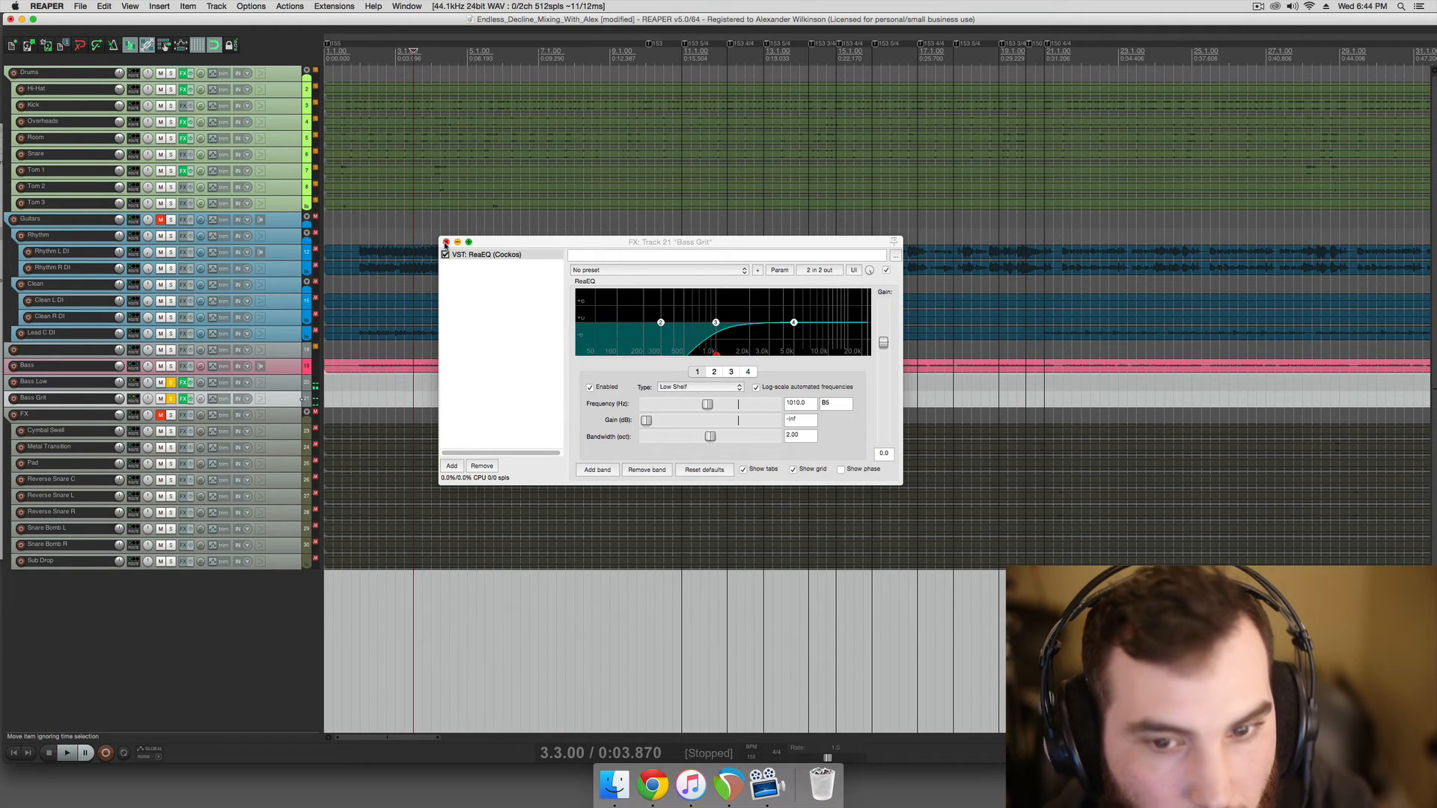
click(446, 243)
click(169, 383)
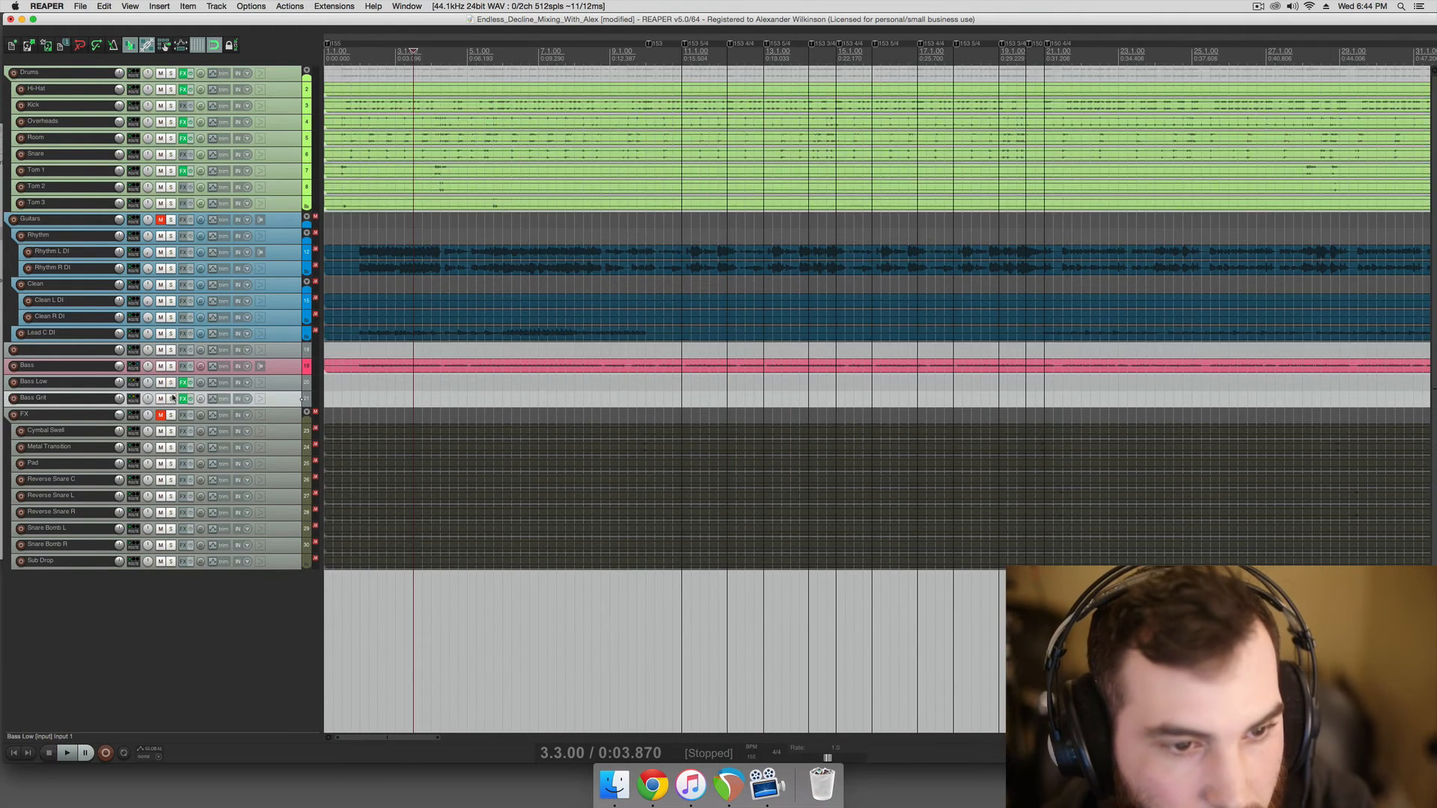
click(171, 399)
key(space)
key(space)
click(171, 399)
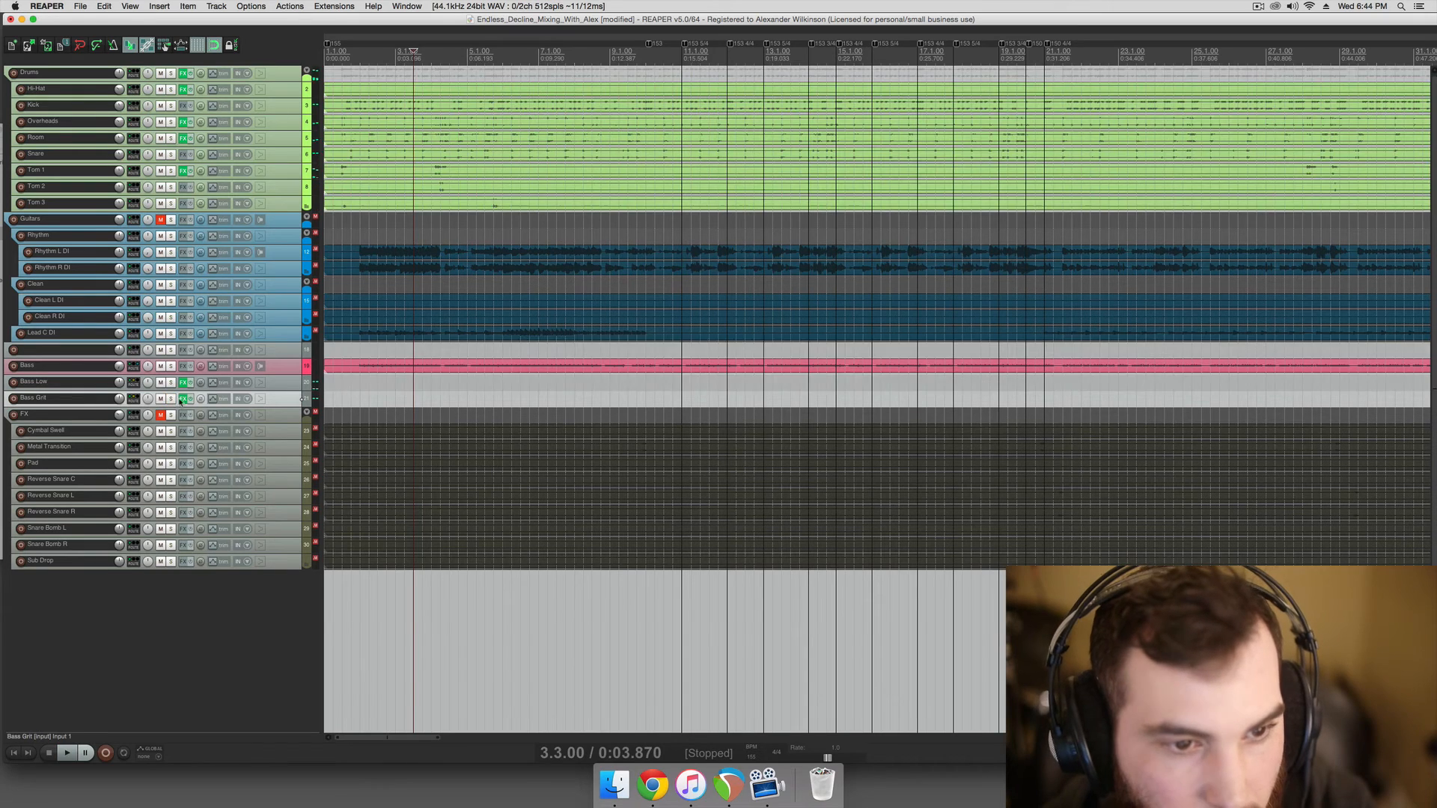
- Add the VST version of TSE BOD v2 to Bass Grit and place it before ReaEQ in the effects chain
click(183, 398)
click(452, 466)
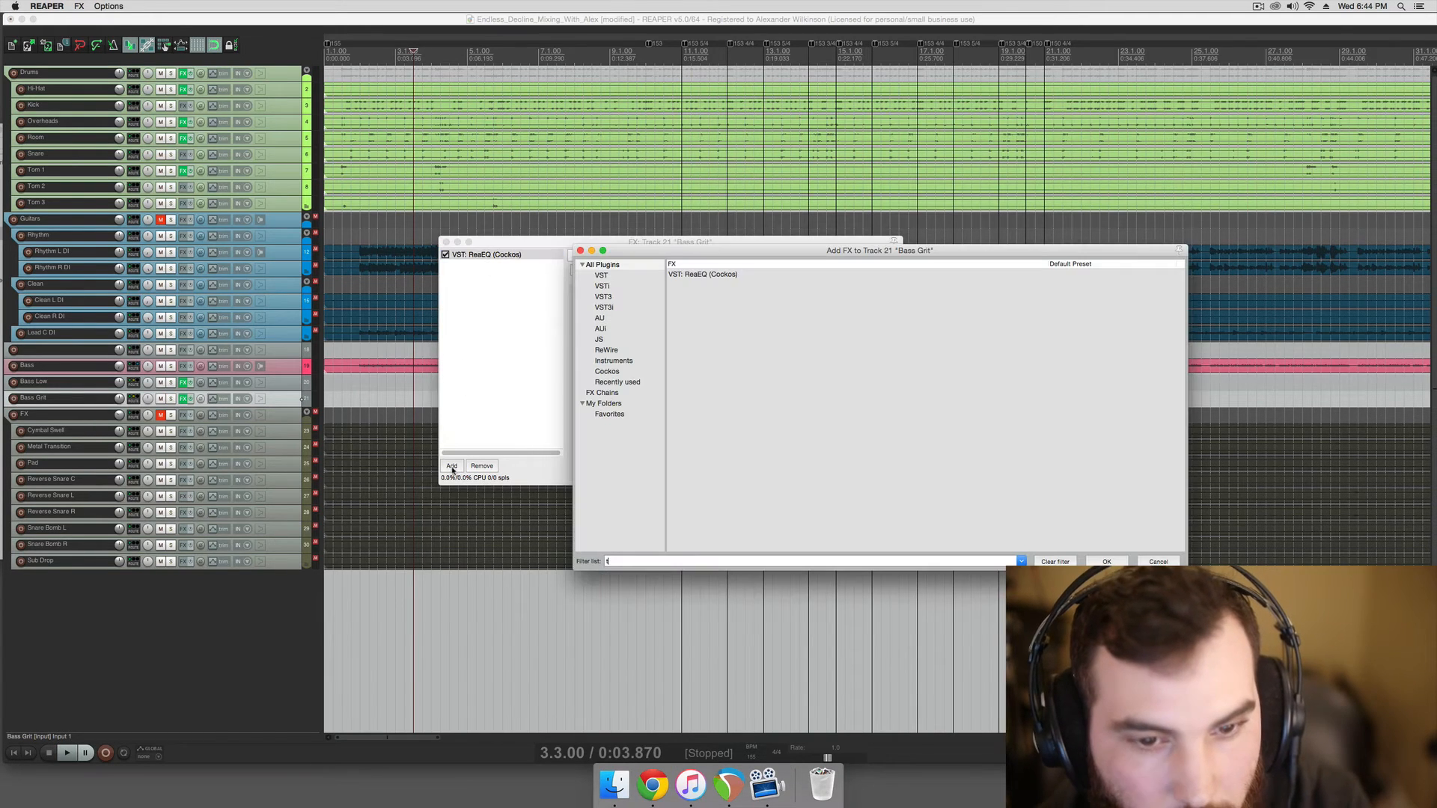
text(tse)
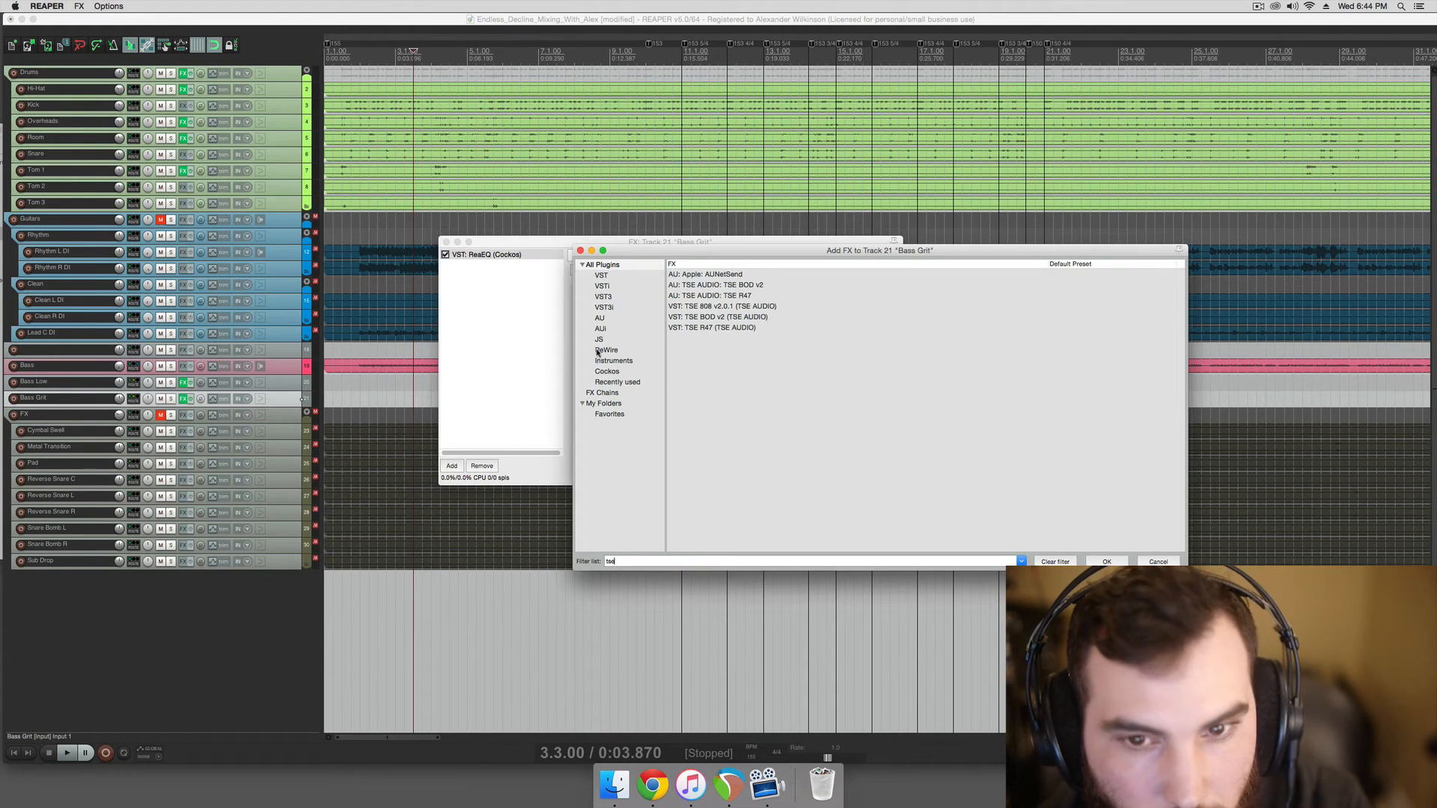
click(720, 317)
double_click(723, 319)
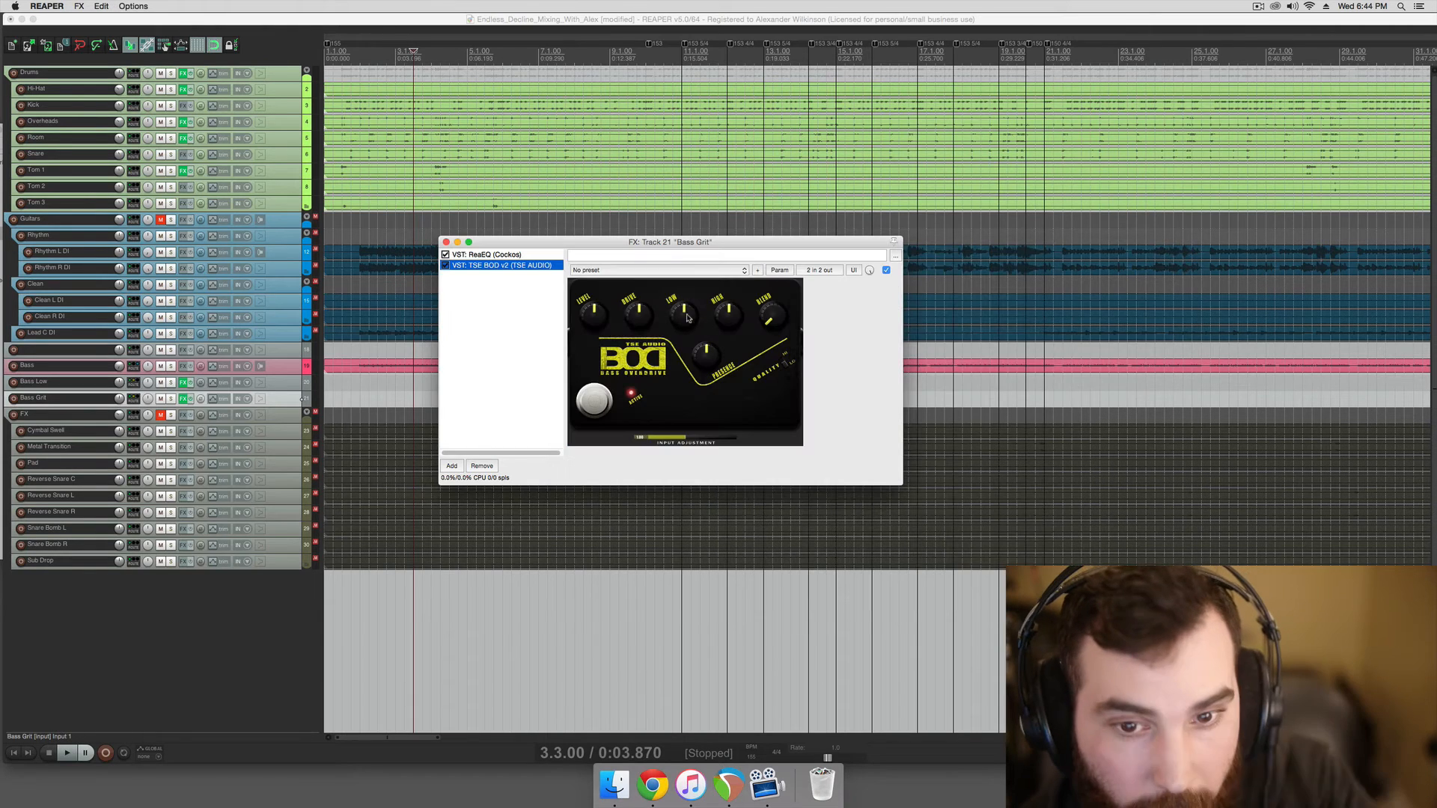
drag(515, 265, 516, 257)
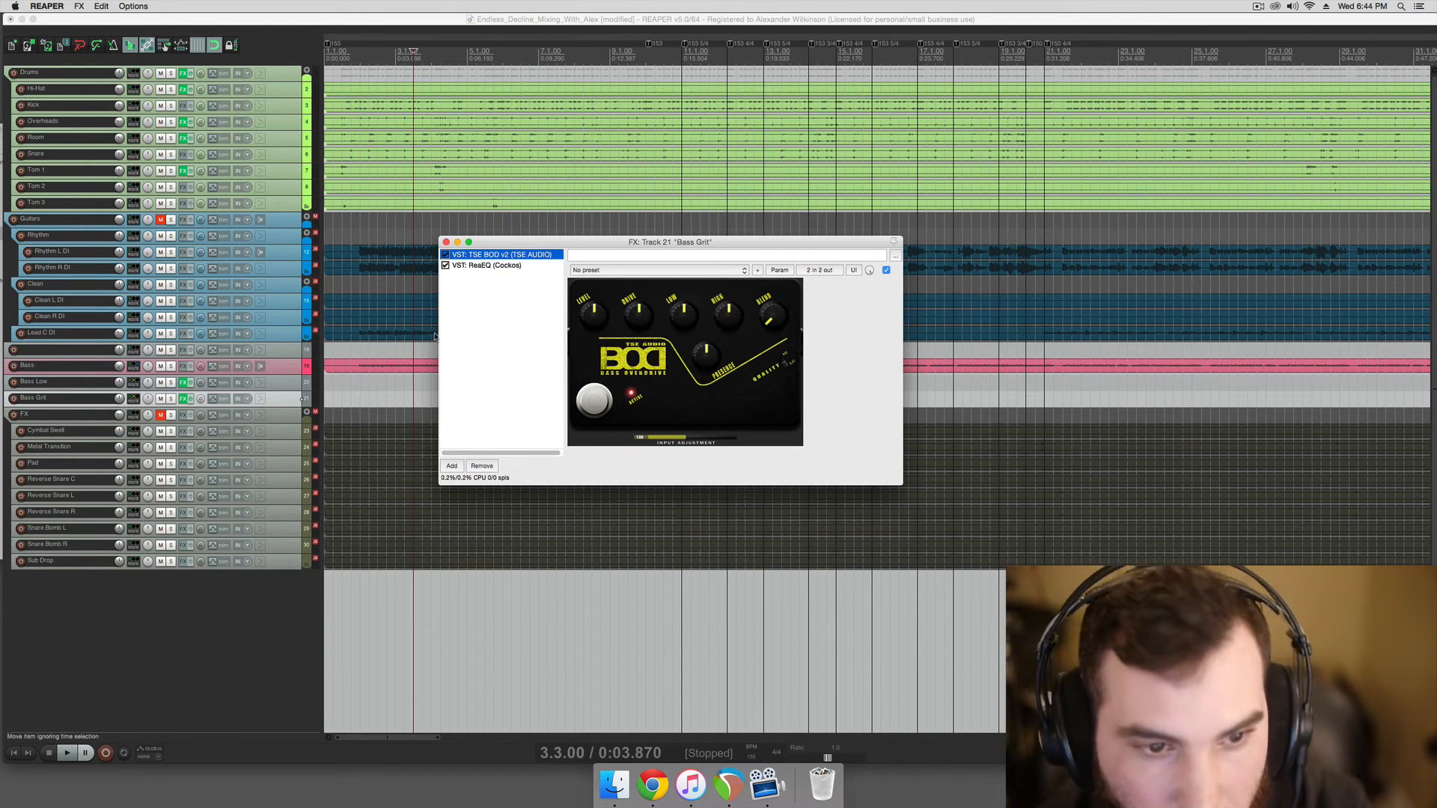
- Solo Bass Grit, bypass its ReaEQ and start playback to hear the overdrive alone
click(171, 399)
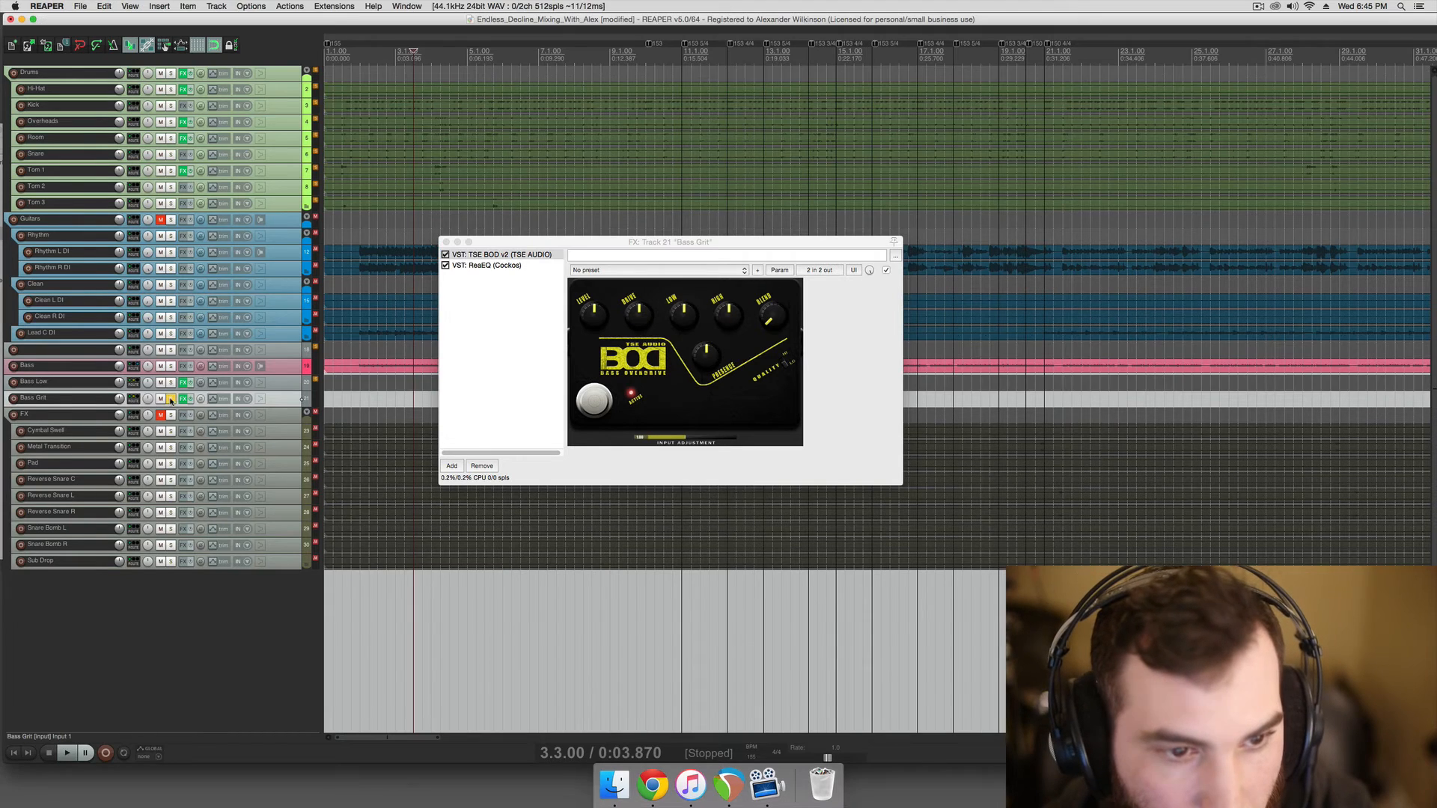
click(445, 266)
key(space)
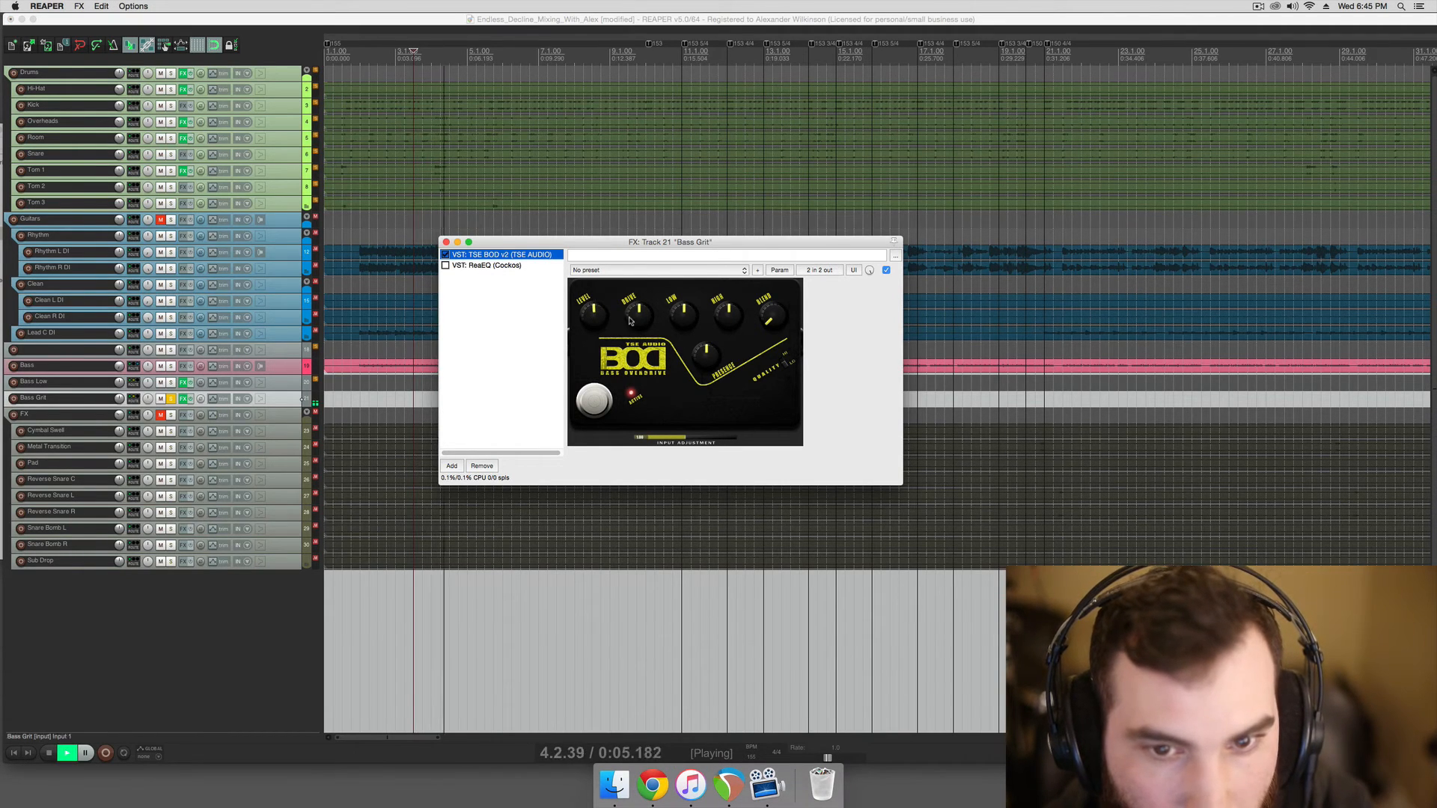
- In TSE BOD v2, turn Drive fully up, raise High, Presence and the input adjustment, and lower Low slightly while listening to Bass Grit
drag(634, 319, 651, 270)
drag(729, 317, 740, 282)
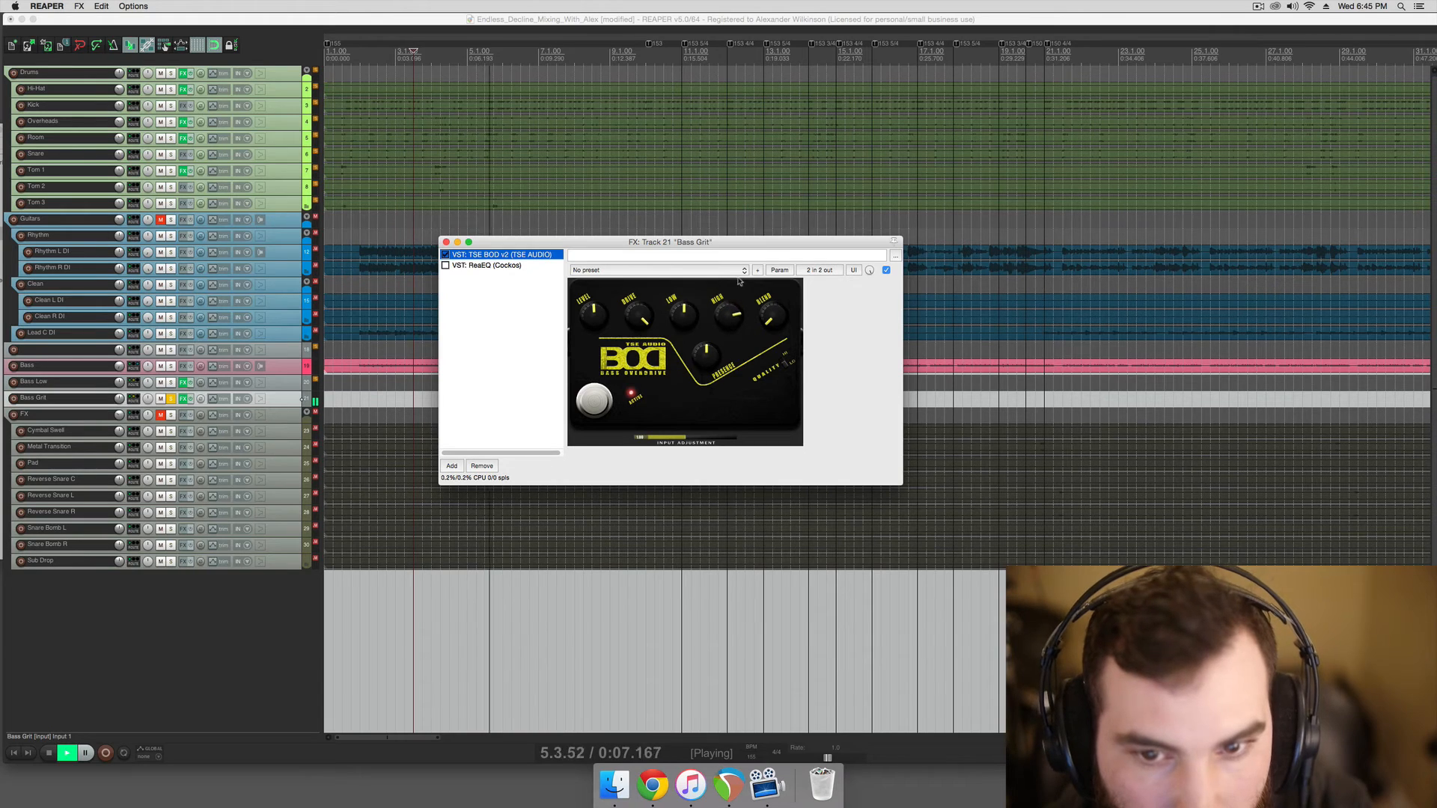
drag(706, 356, 715, 320)
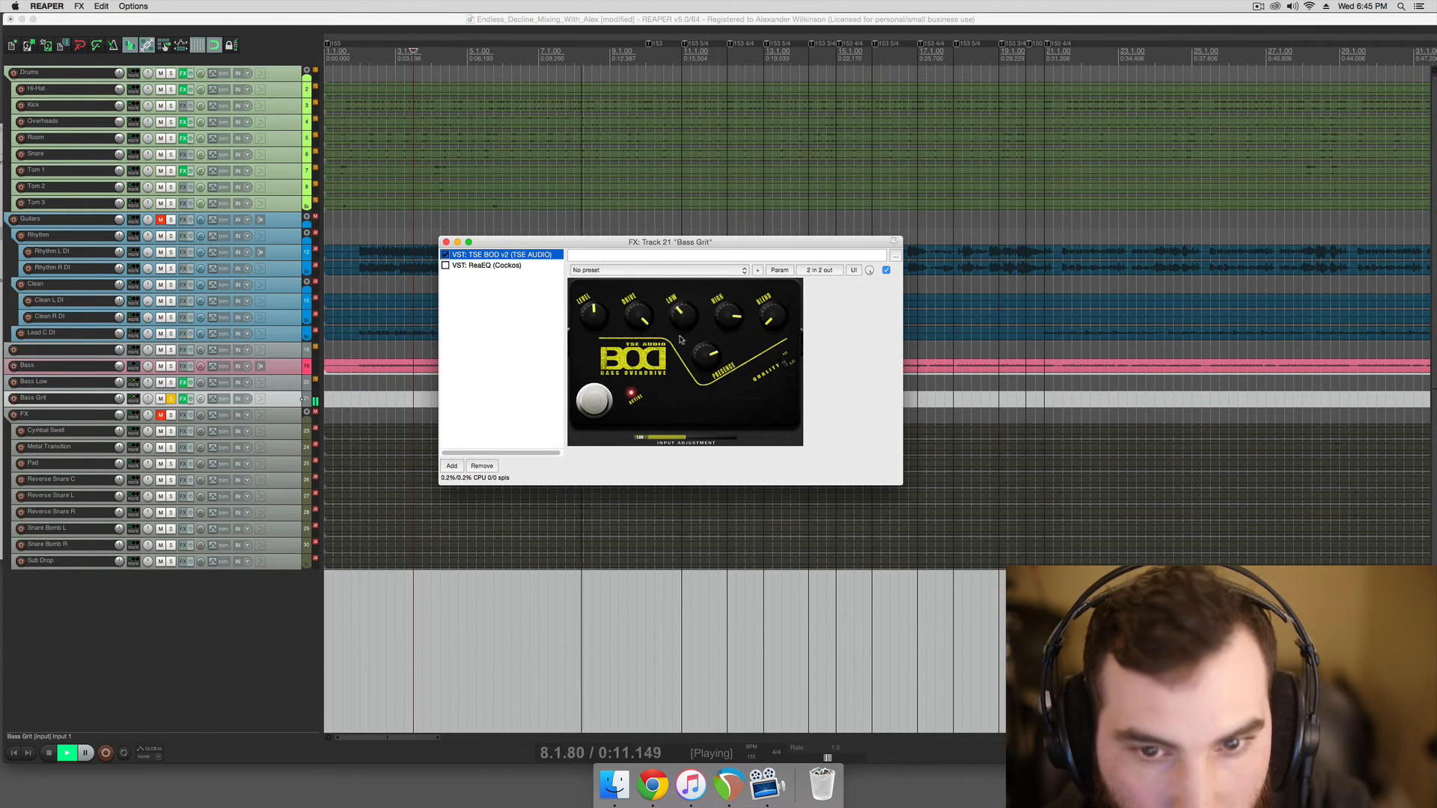
drag(683, 317, 681, 334)
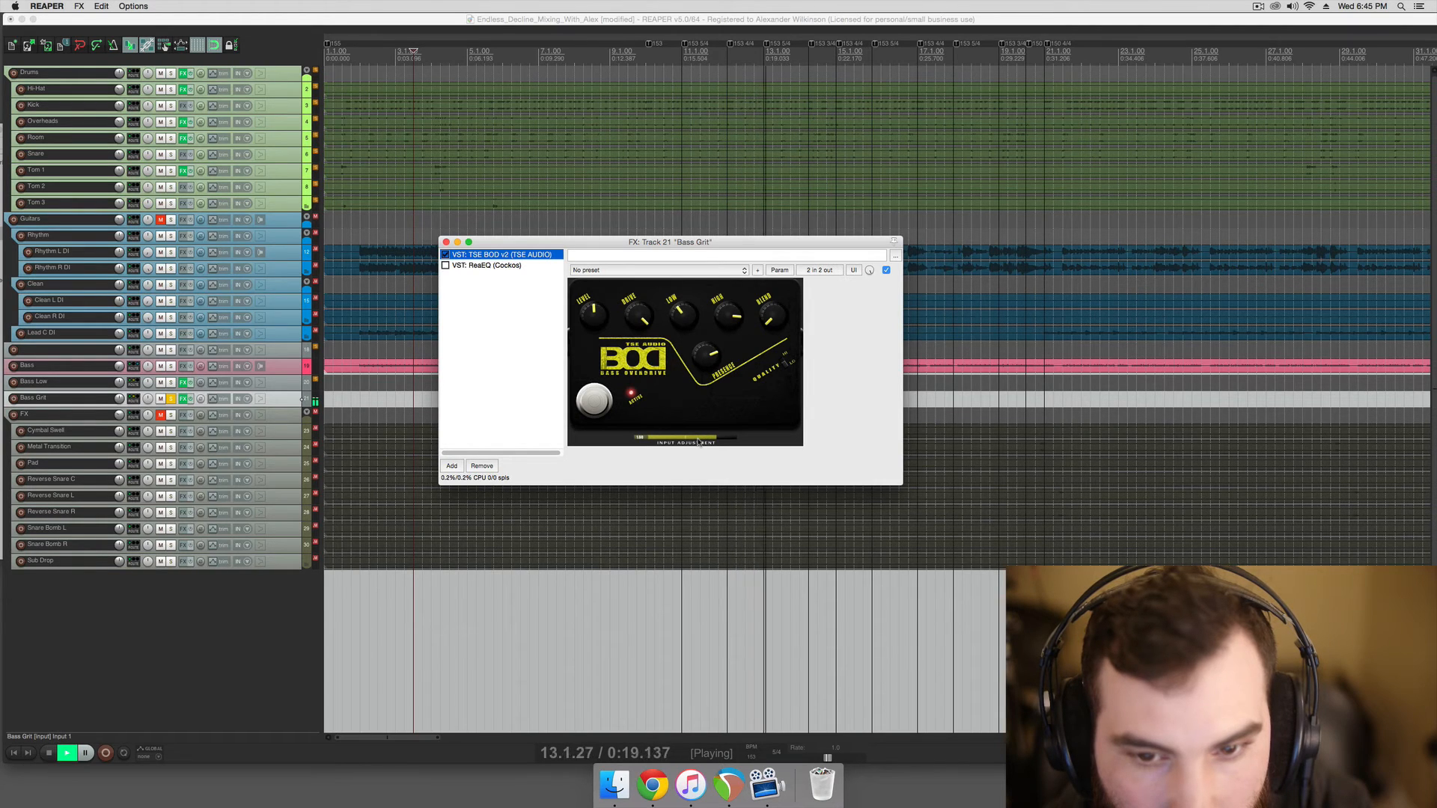
drag(697, 443, 700, 441)
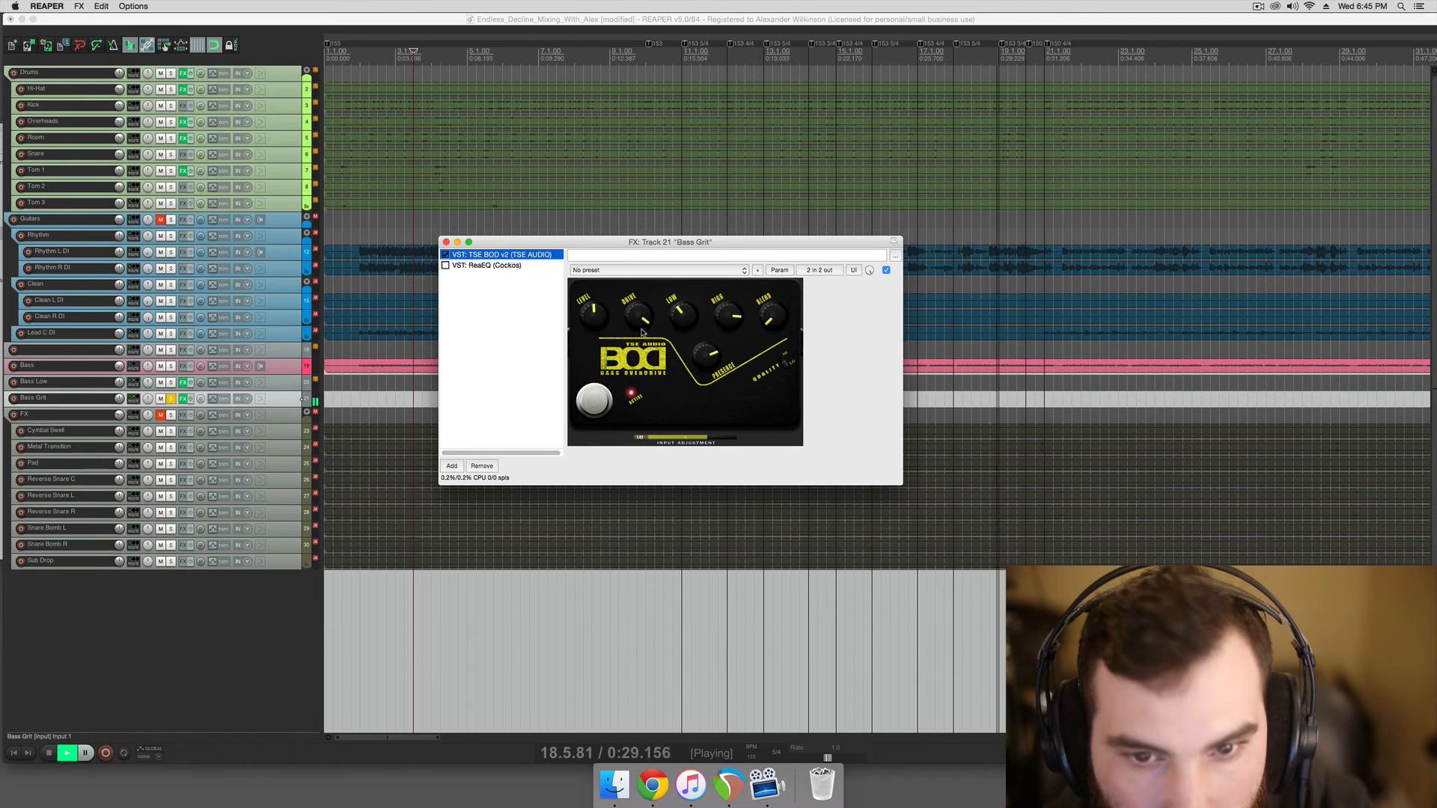
drag(733, 330, 724, 310)
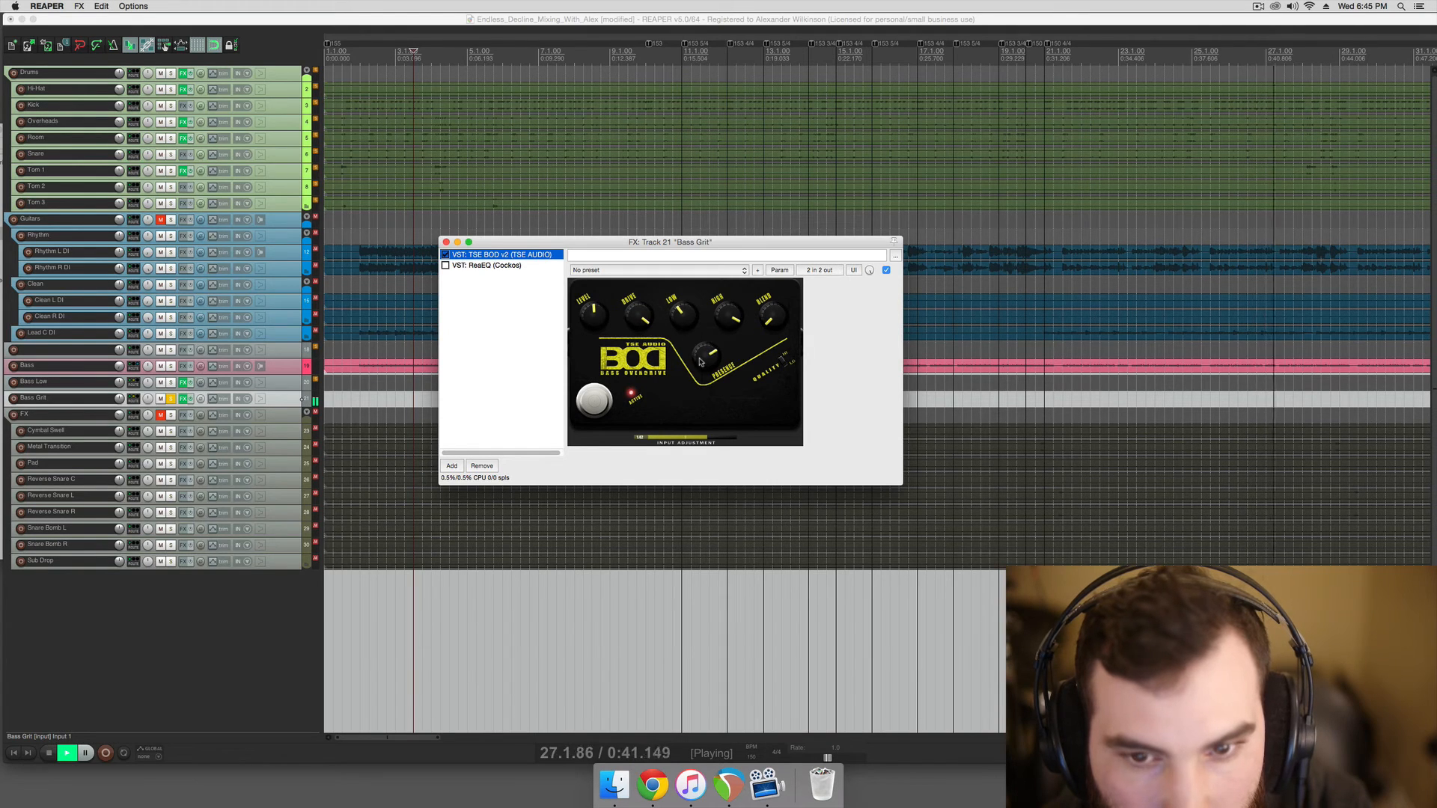
key(space)
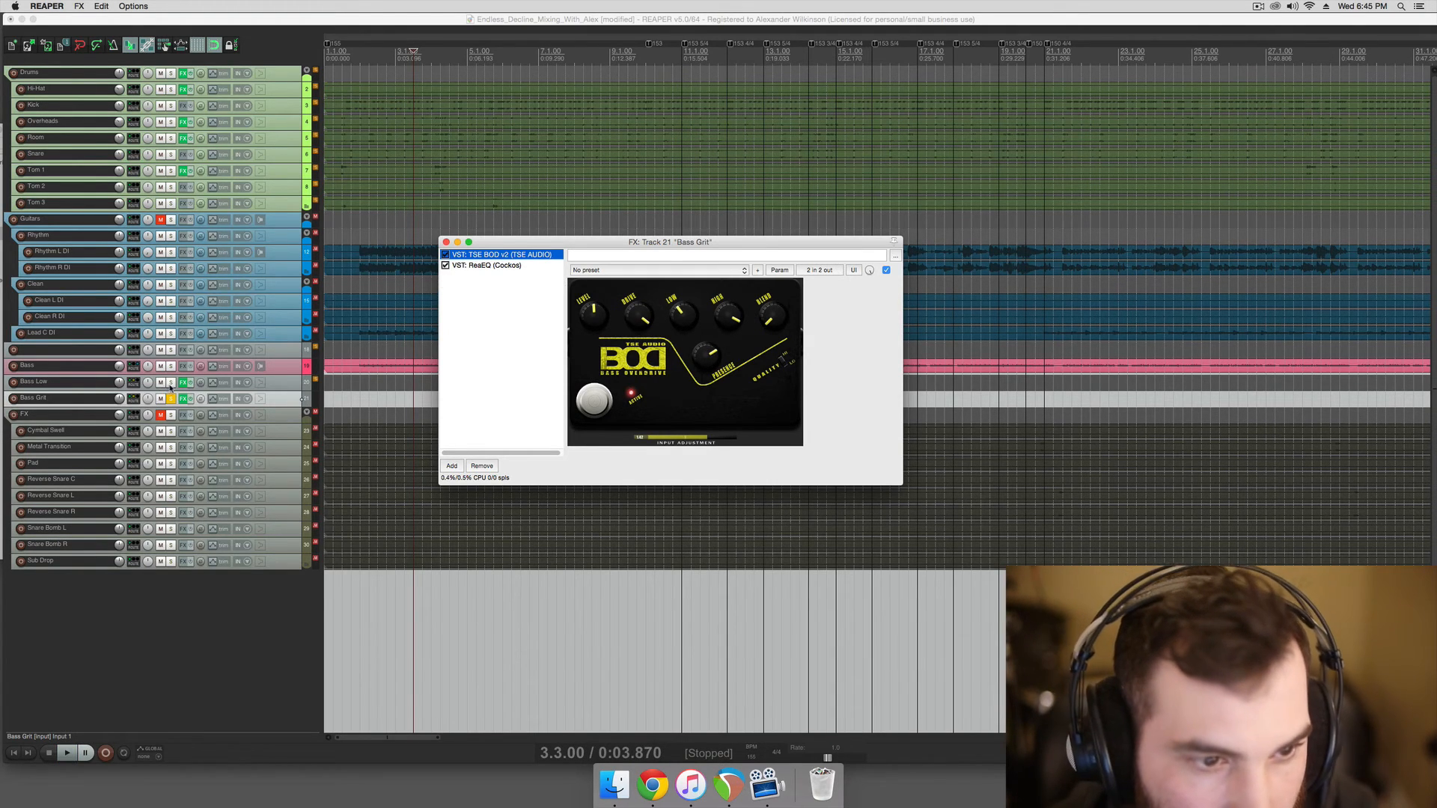
- With ReaEQ active again on Bass Grit, solo Bass Low too and adjust the Bass Grit volume while auditioning both tracks
click(171, 382)
key(space)
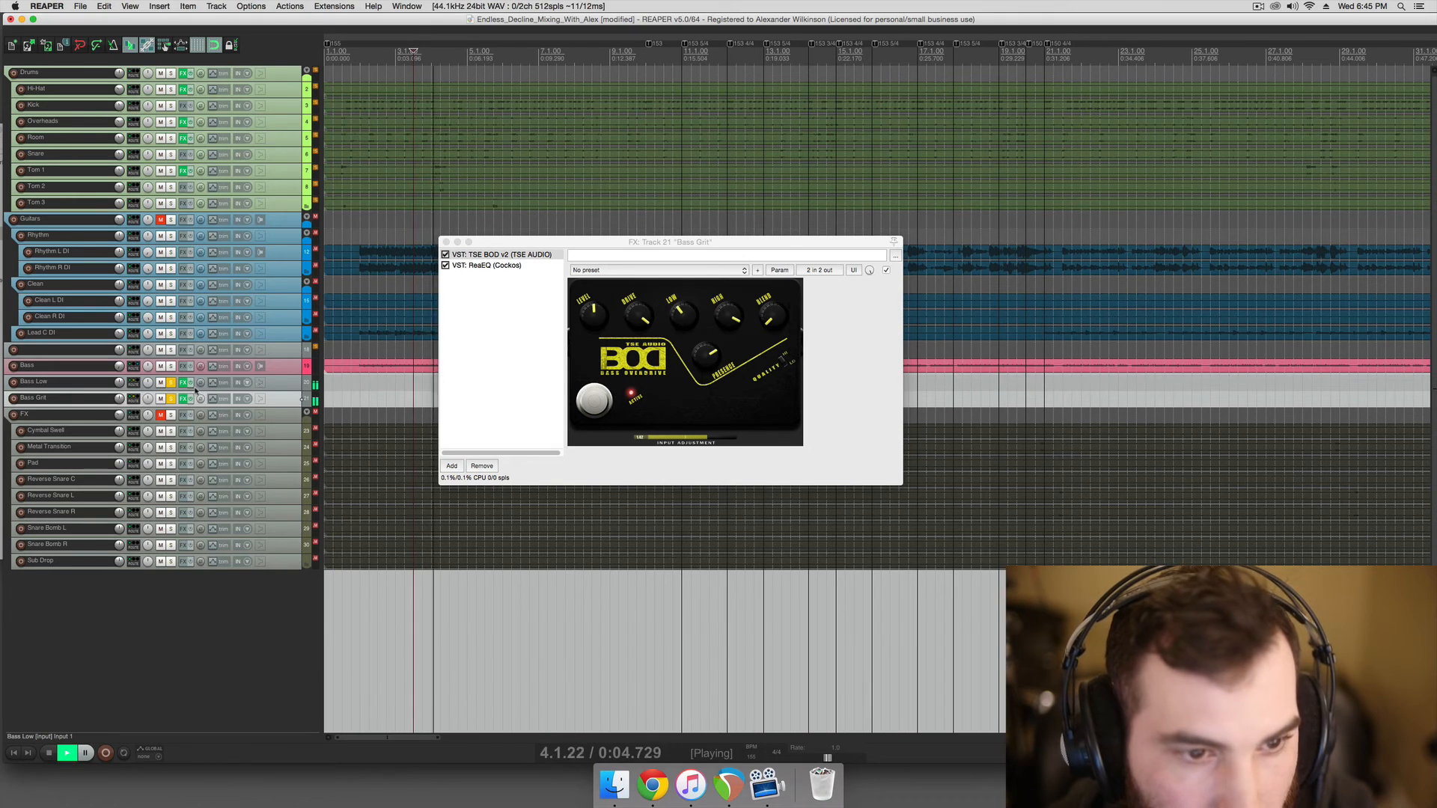
mouse_move(149, 399)
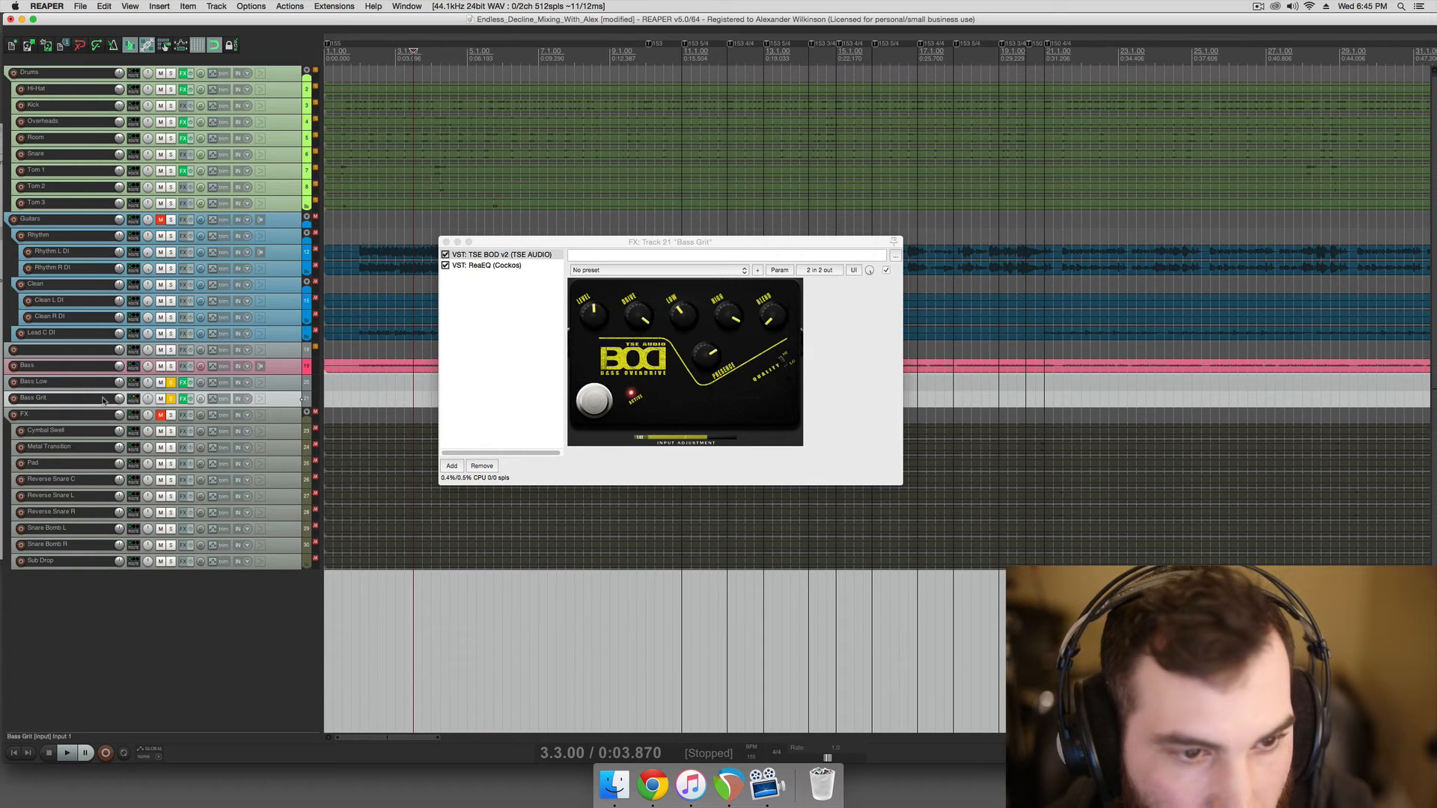
drag(121, 402, 120, 402)
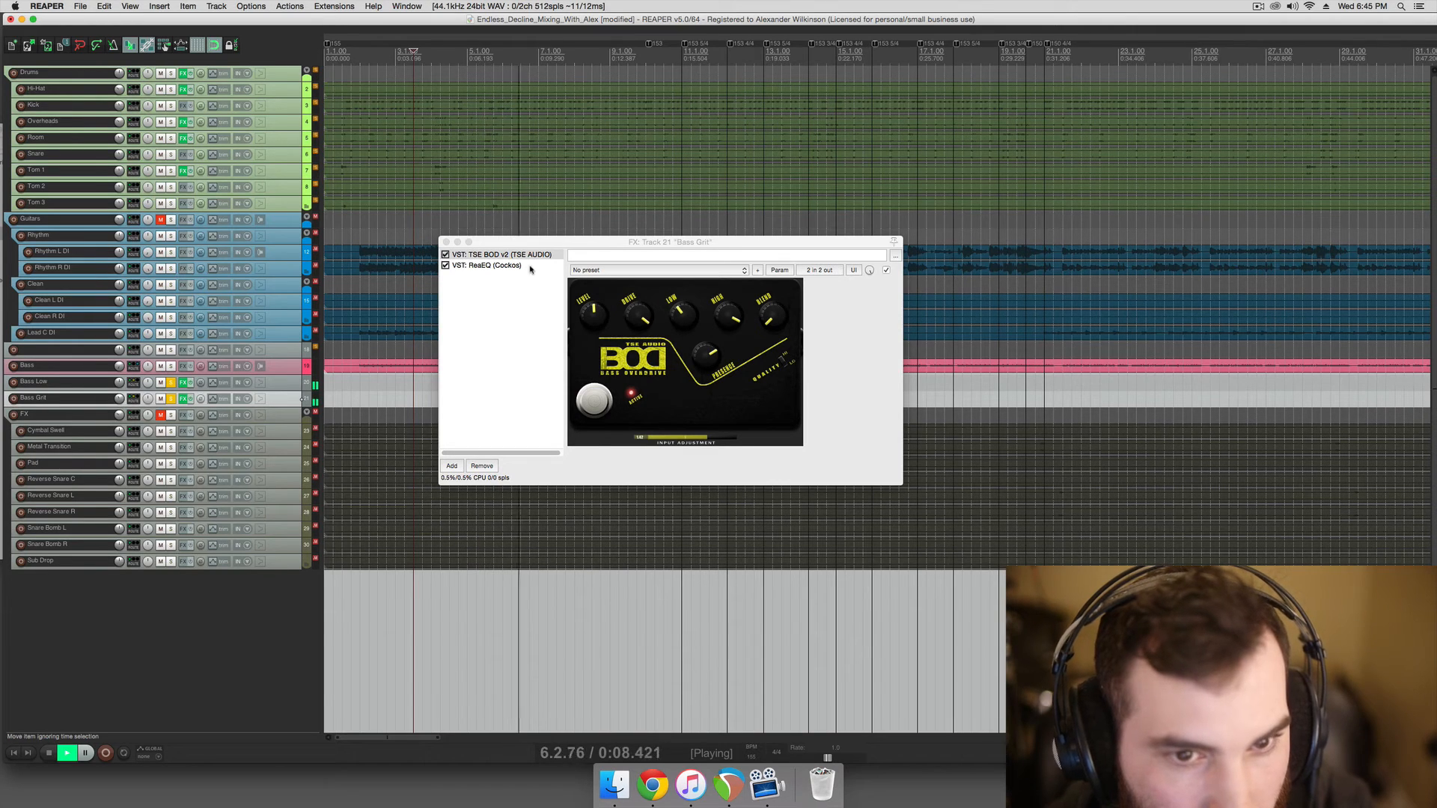
key(space)
- Review the ReaEQ and TSE BOD v2 settings on the Bass Grit track
click(486, 265)
click(715, 354)
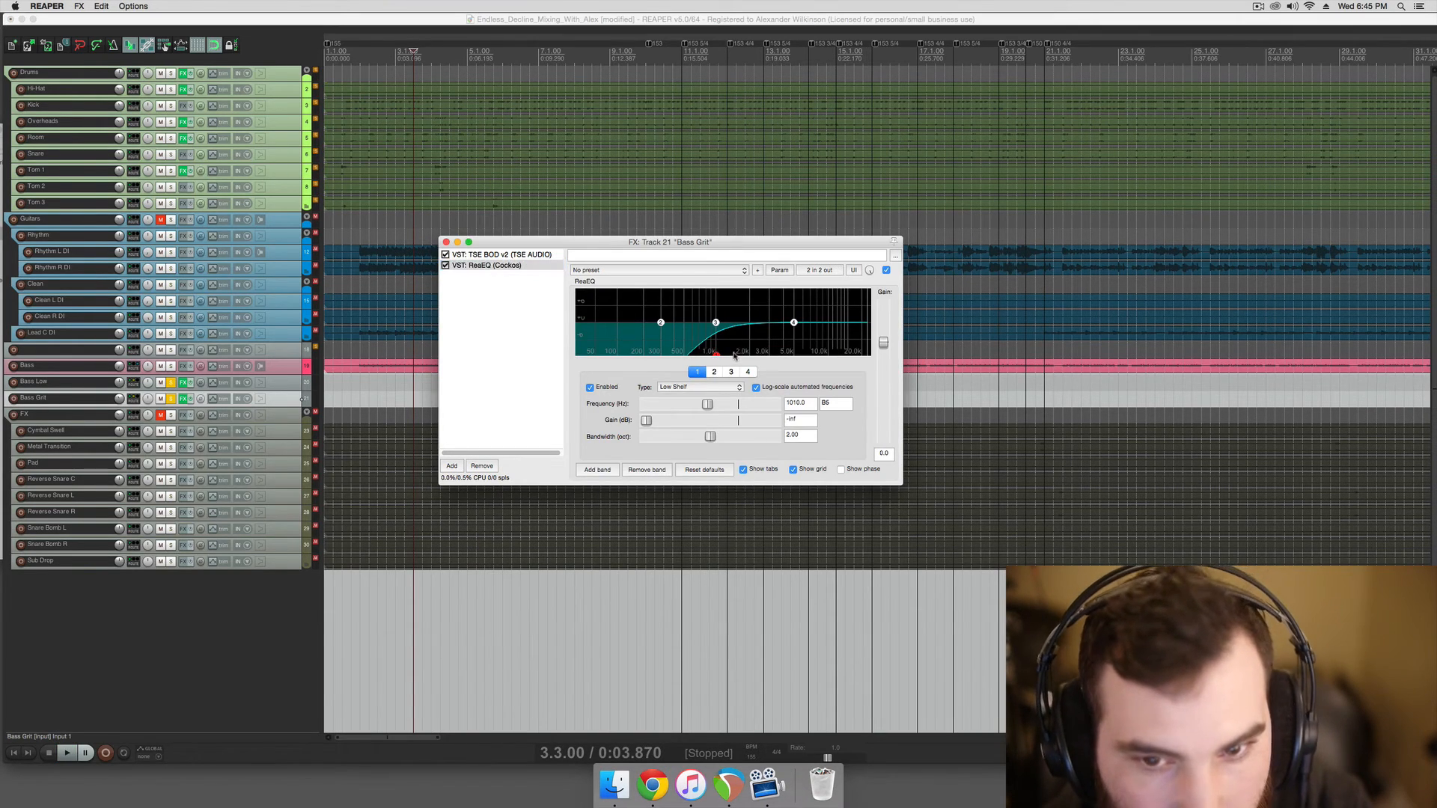
click(517, 256)
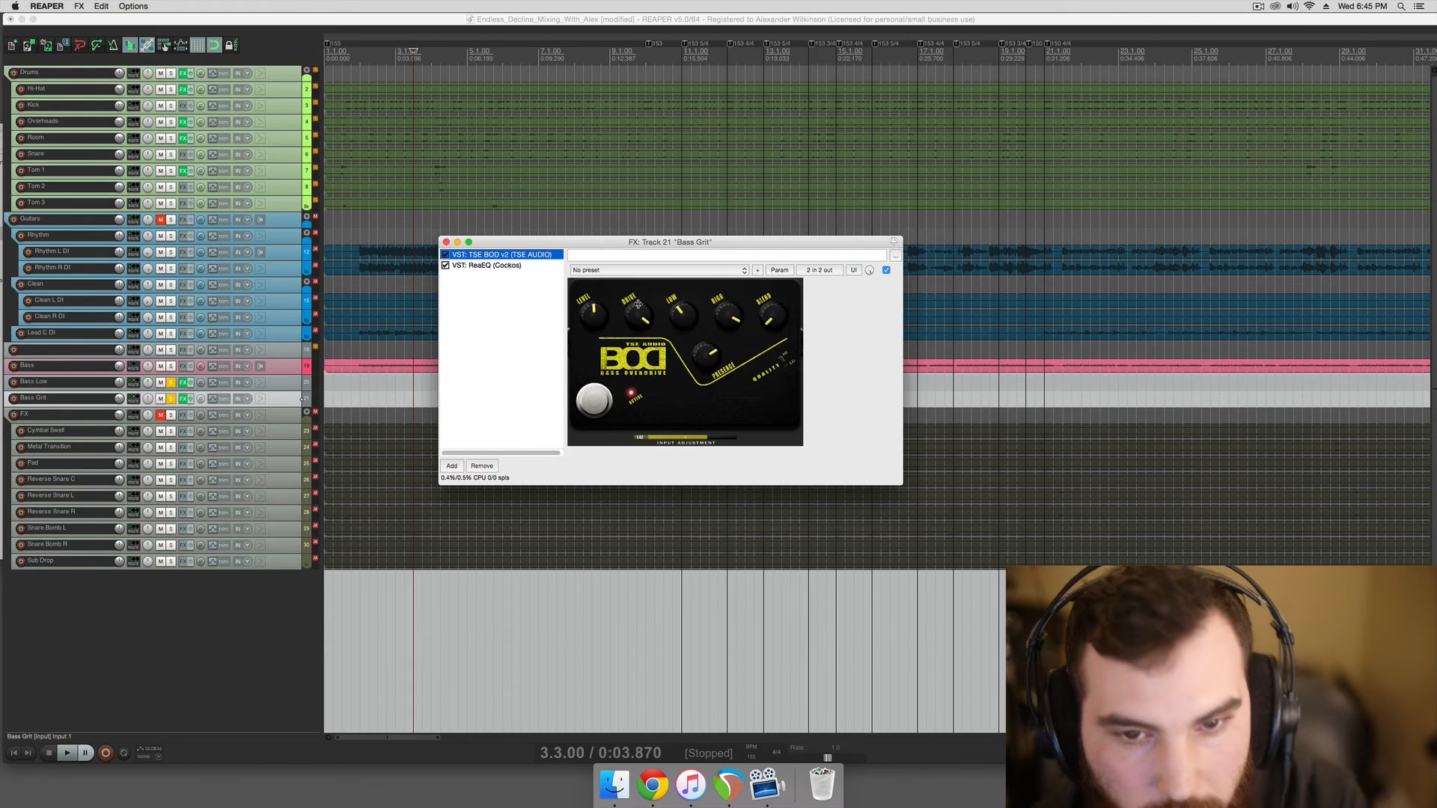
click(522, 267)
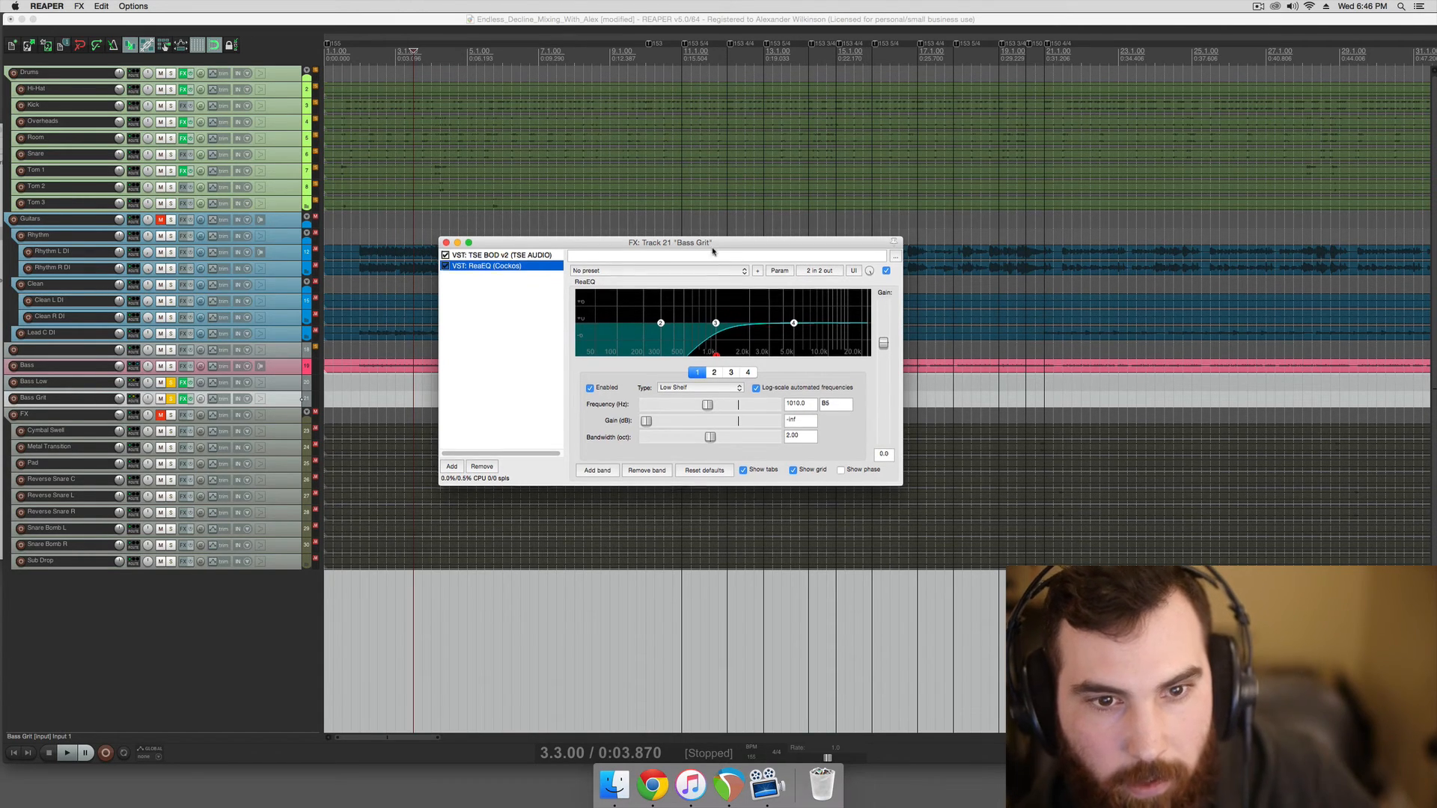
- Move the Bass Grit effects window aside and place the playback start at 3.2.00 on the timeline
drag(720, 243, 758, 291)
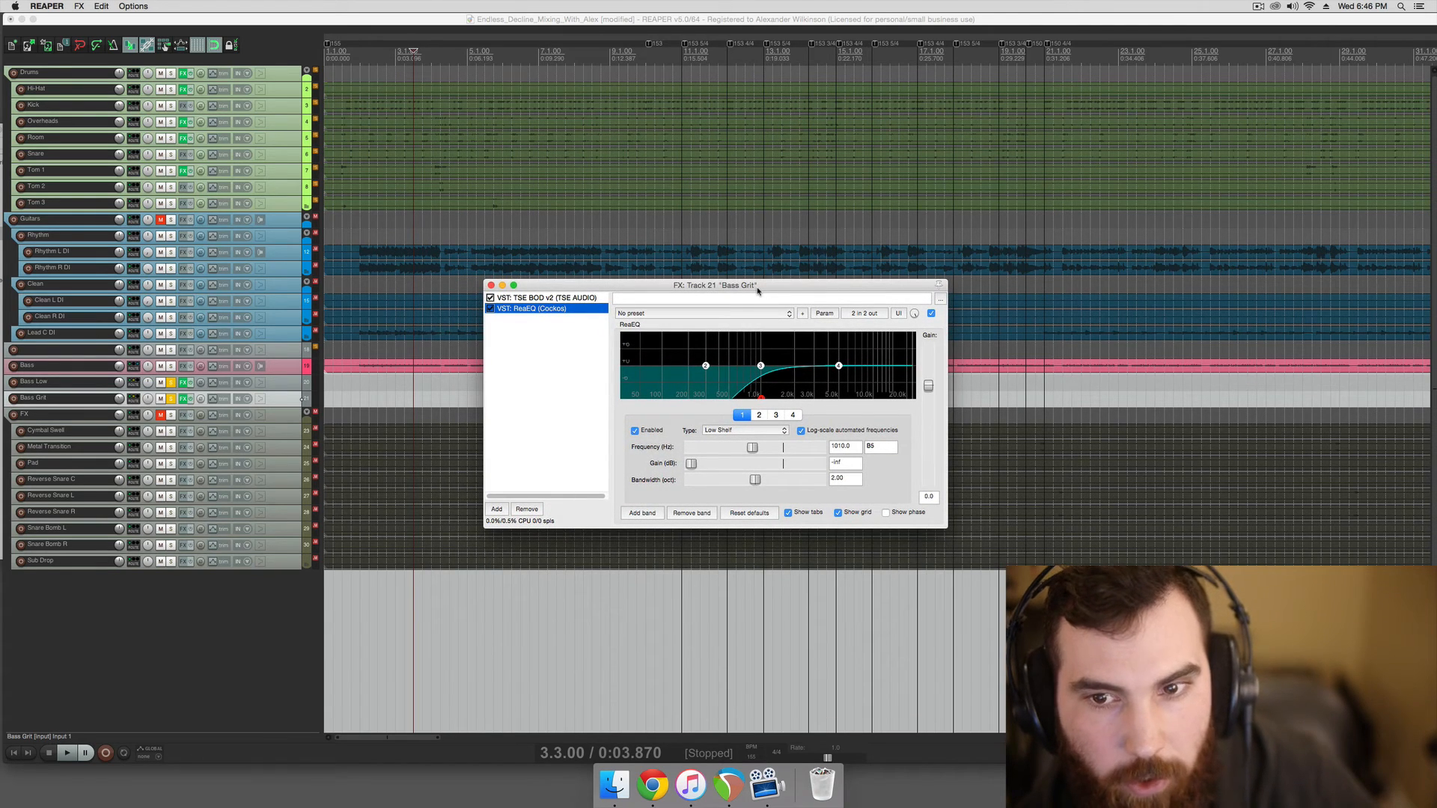
drag(753, 287, 849, 262)
click(511, 385)
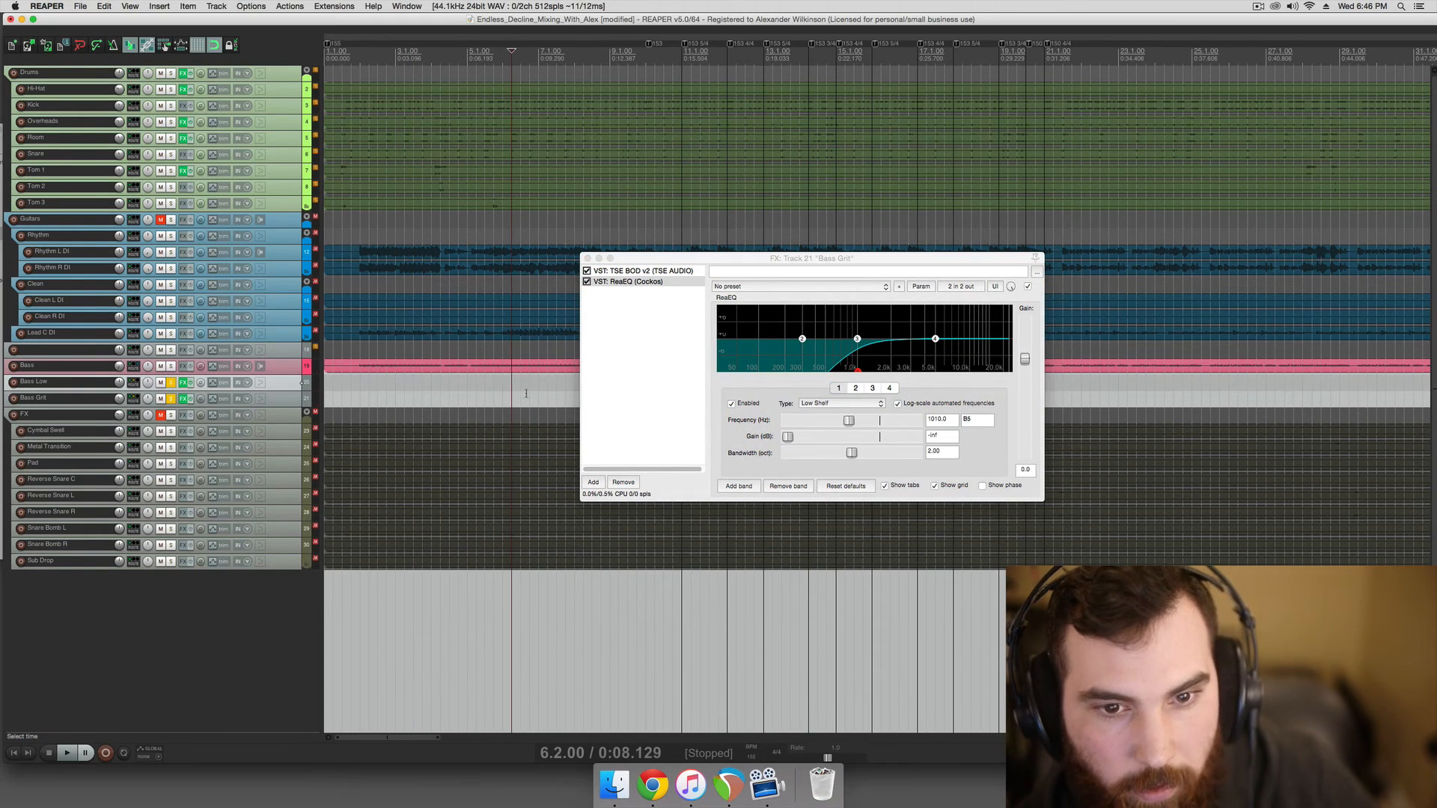
scroll(526, 393, down, 1)
click(527, 394)
click(465, 394)
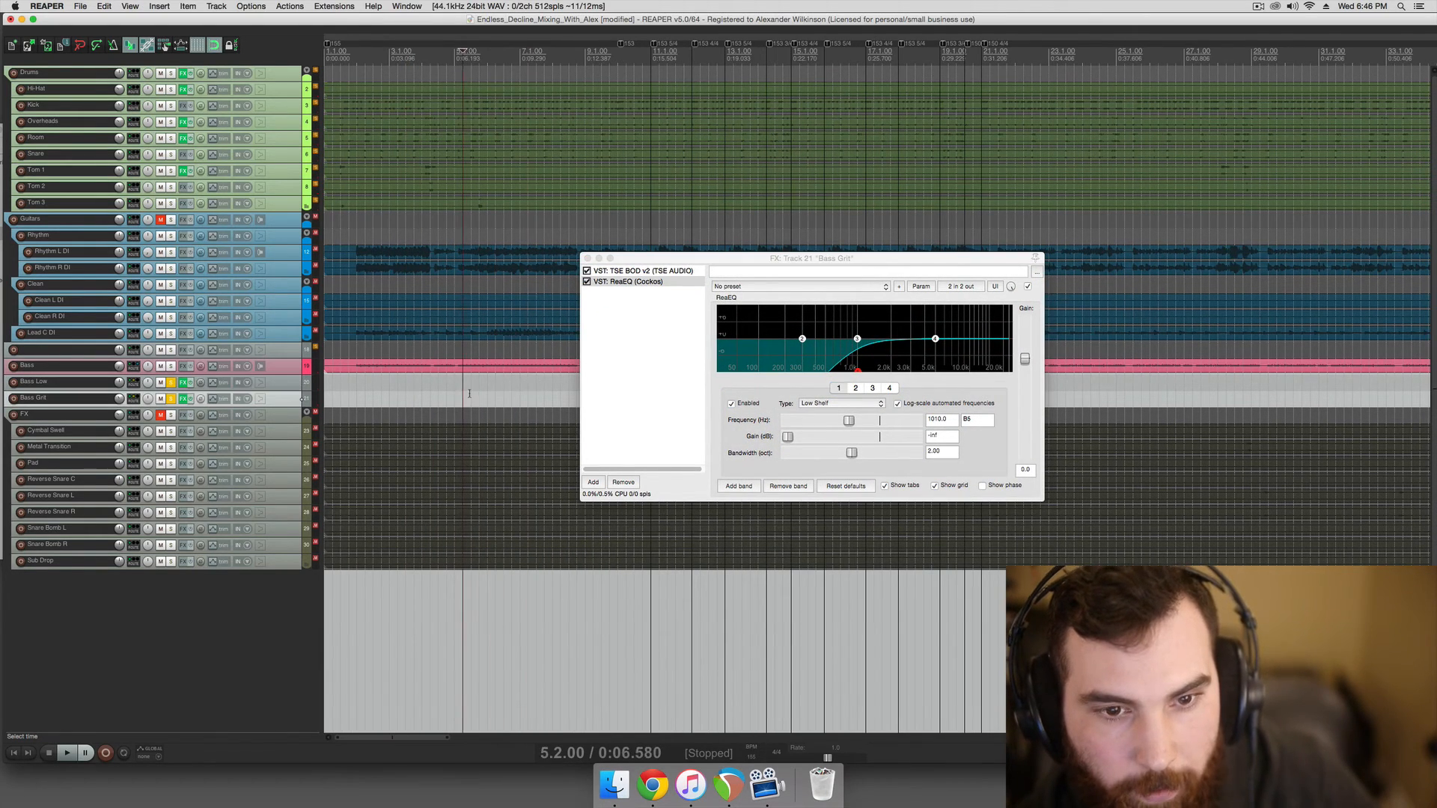
click(398, 396)
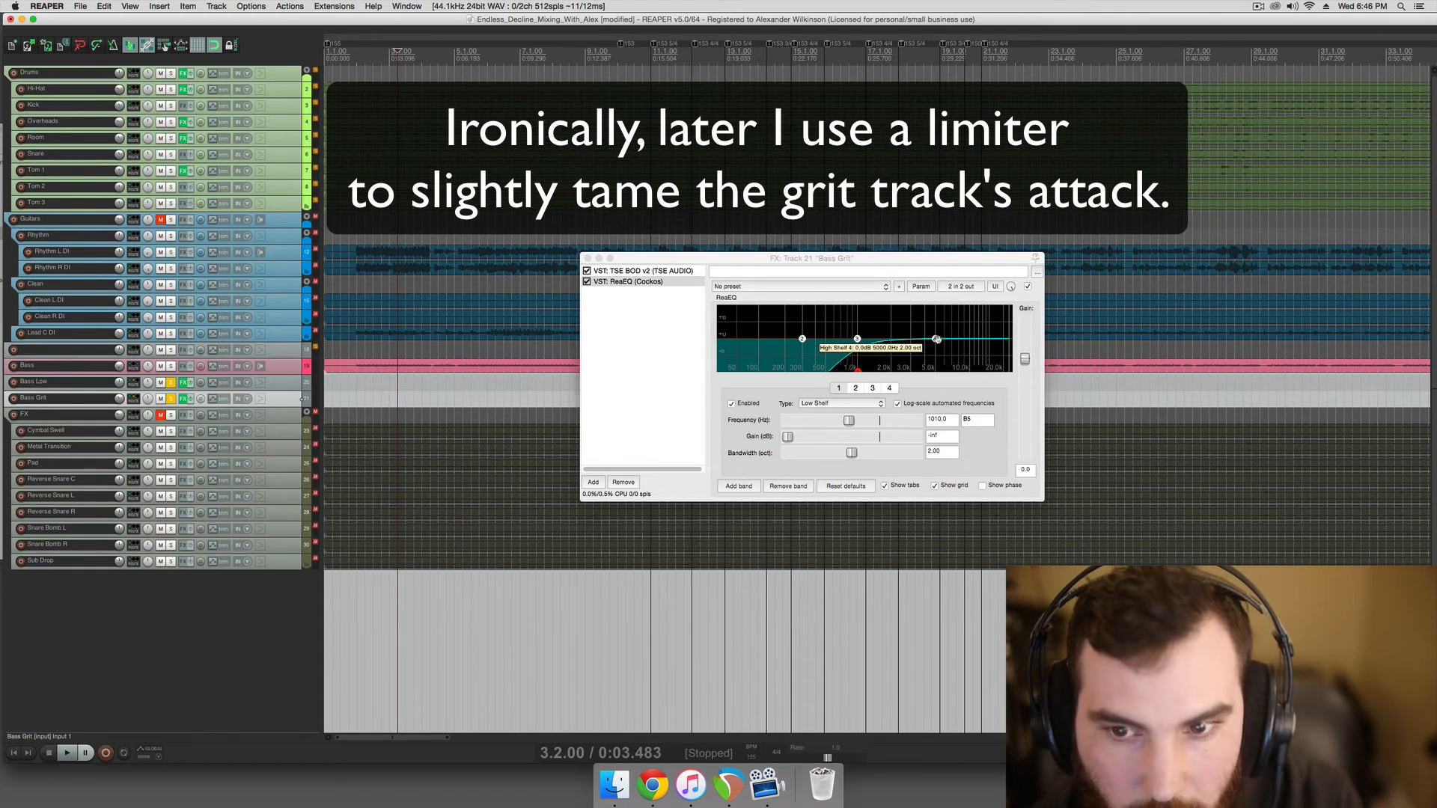
- Set the Bass Grit ReaEQ band 4 high shelf to -inf gain at about 3036 Hz while auditioning both bass tracks
drag(936, 339, 934, 370)
key(space)
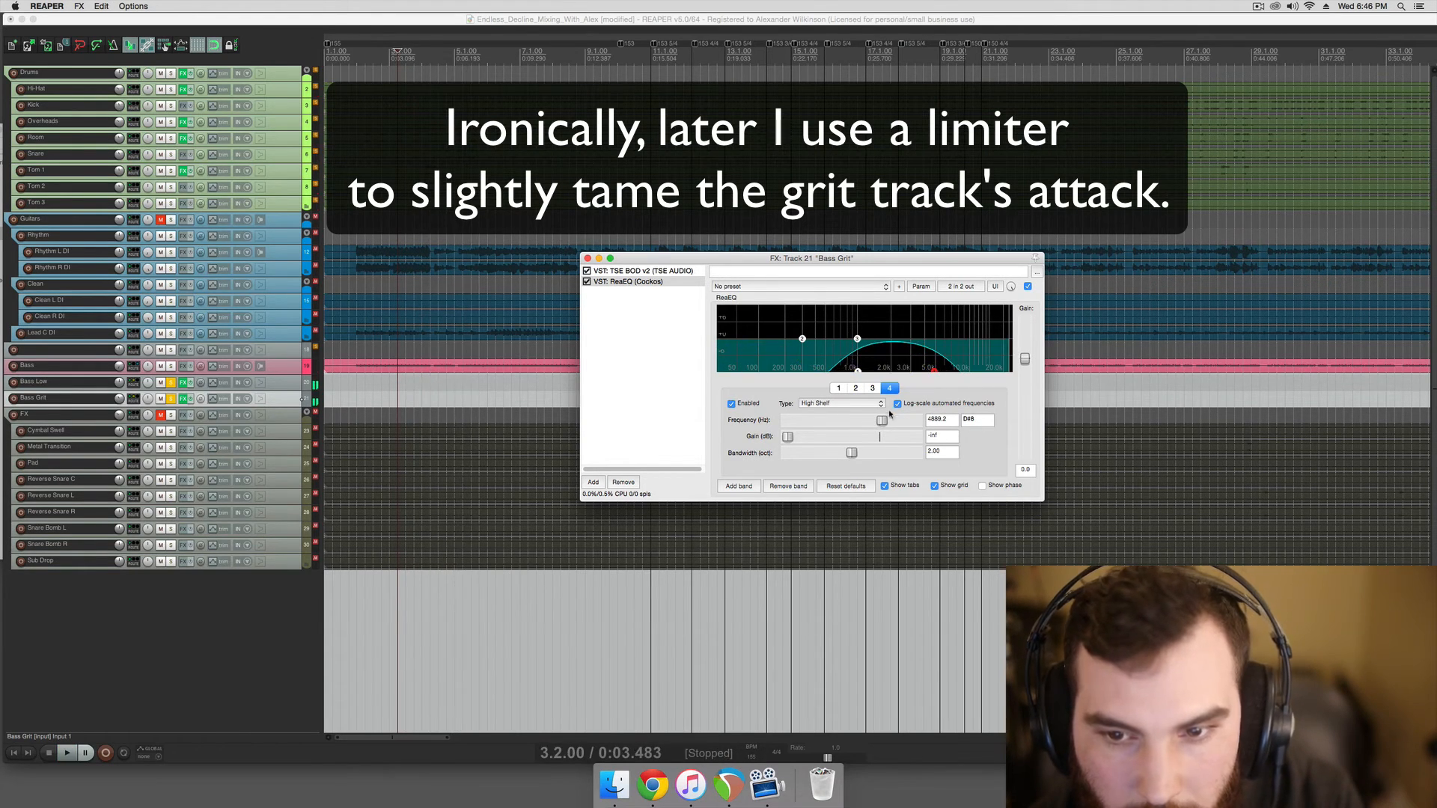
drag(878, 423, 871, 423)
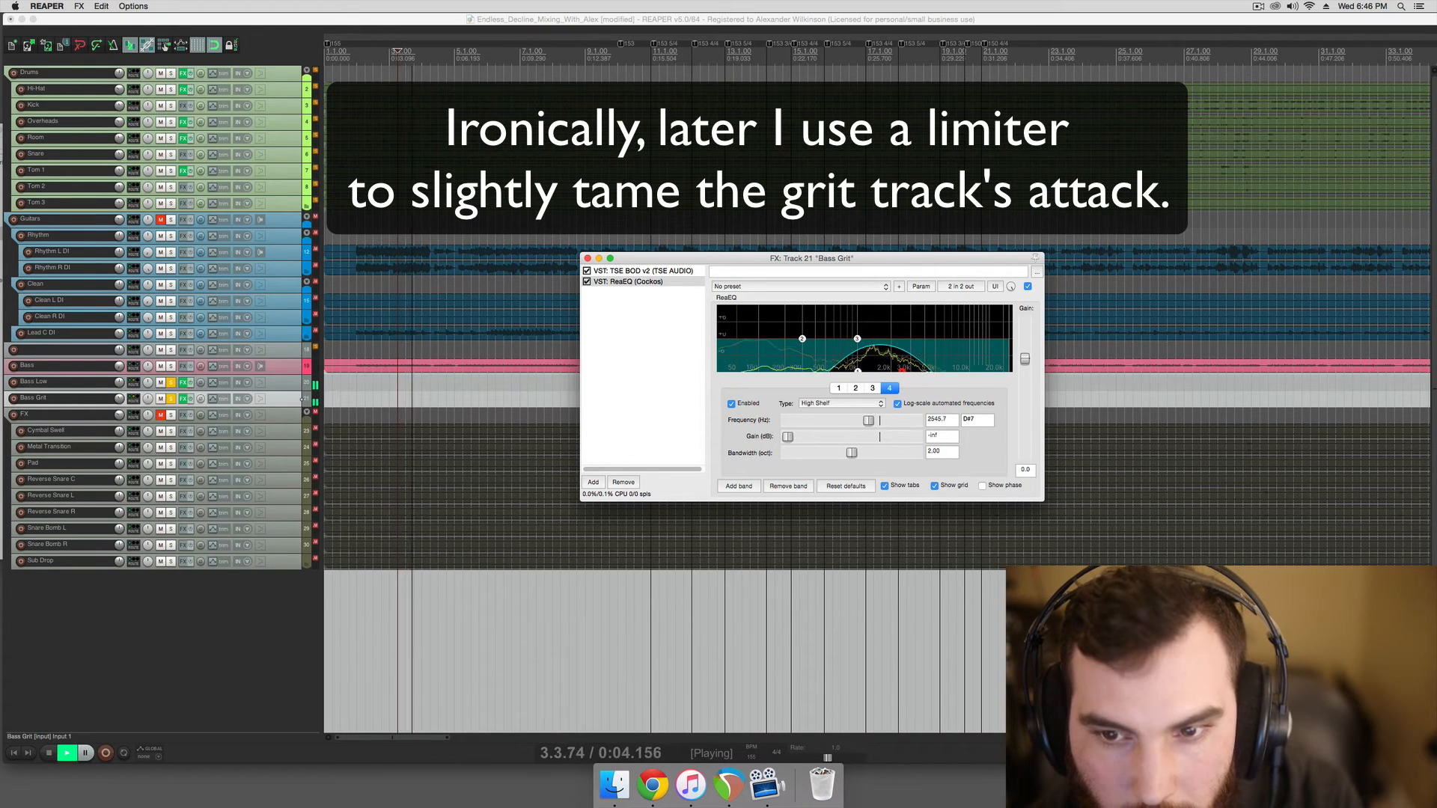
key(space)
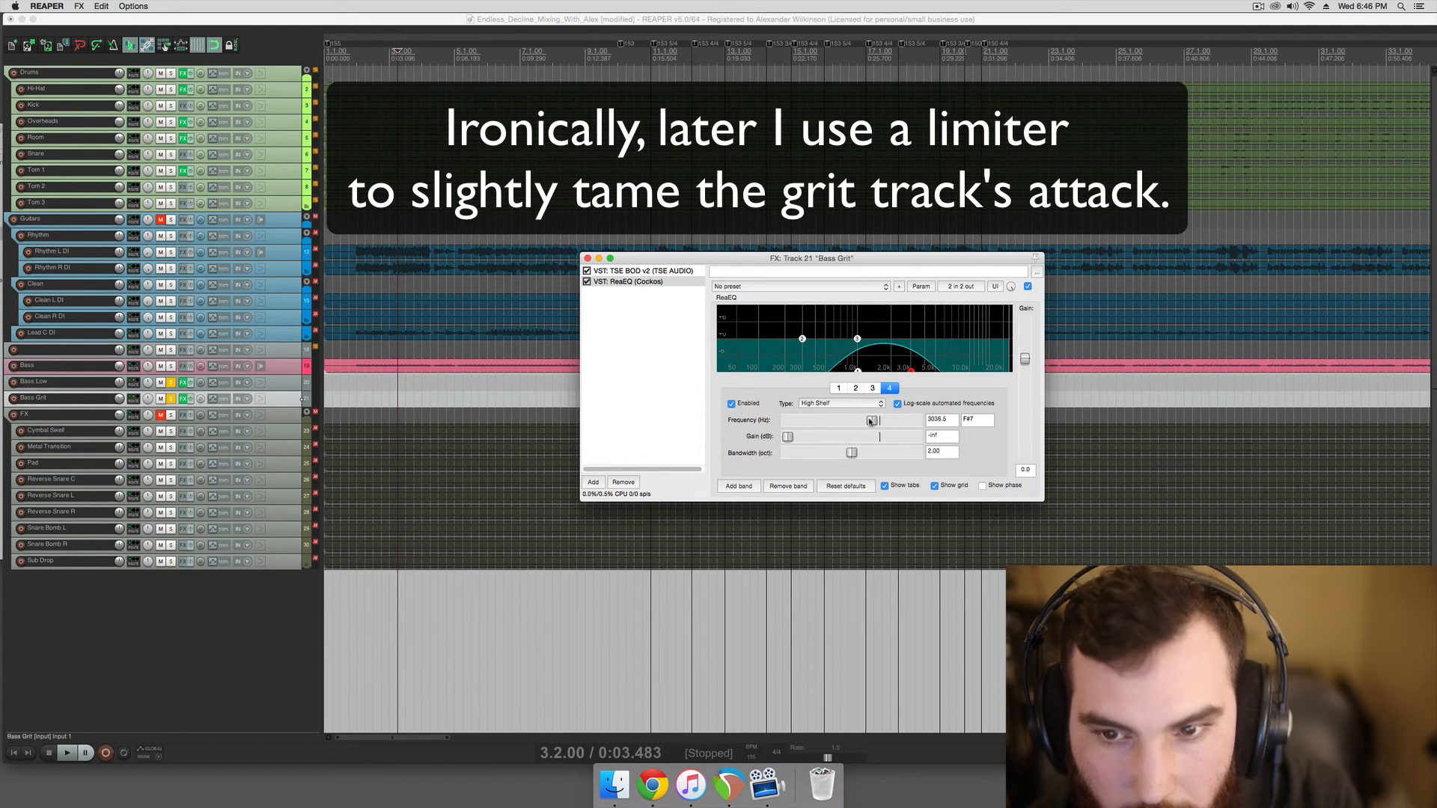
key(space)
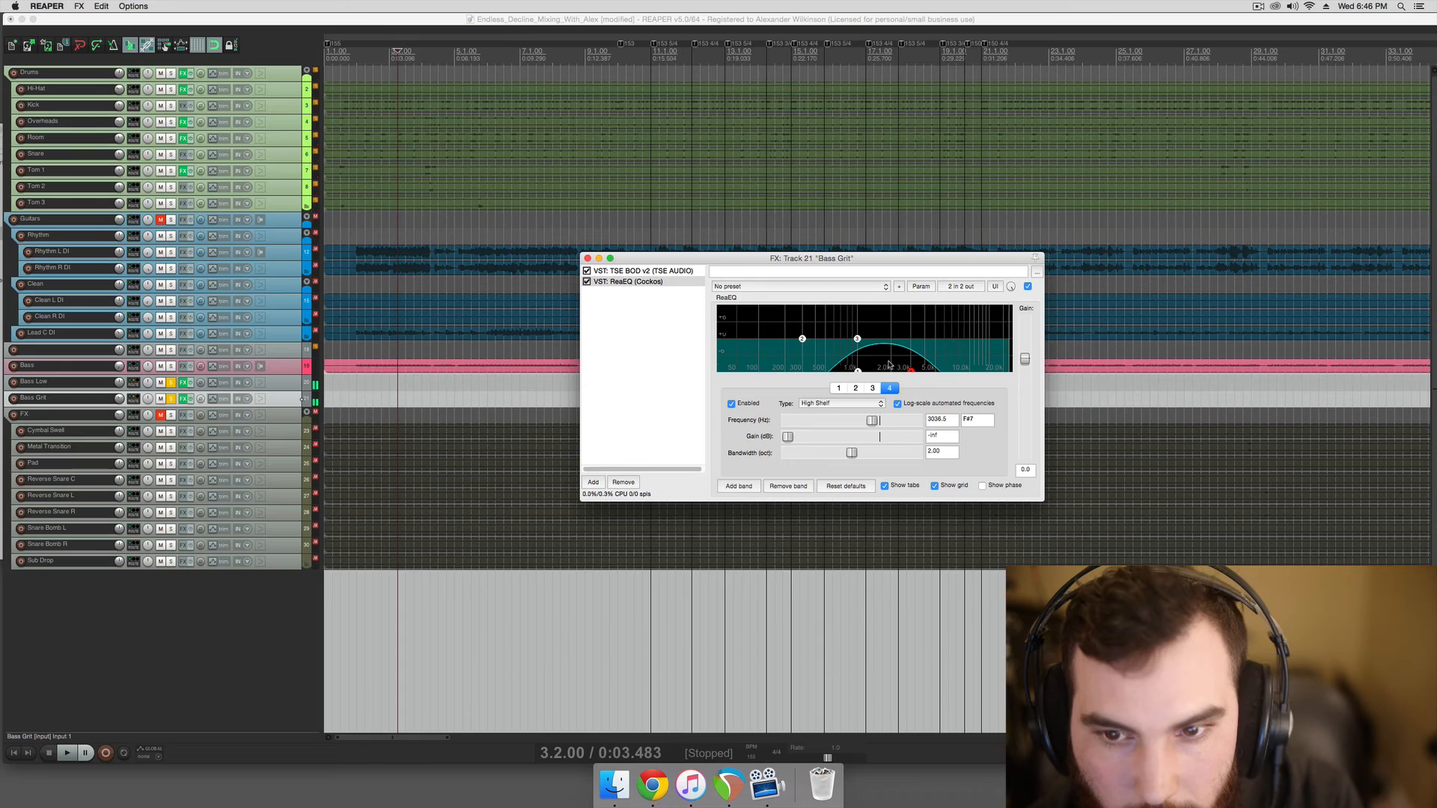
- Audition both bass tracks while checking TSE BOD v2, and compare the sound with Bass Grit's ReaEQ band 4 disabled
click(655, 272)
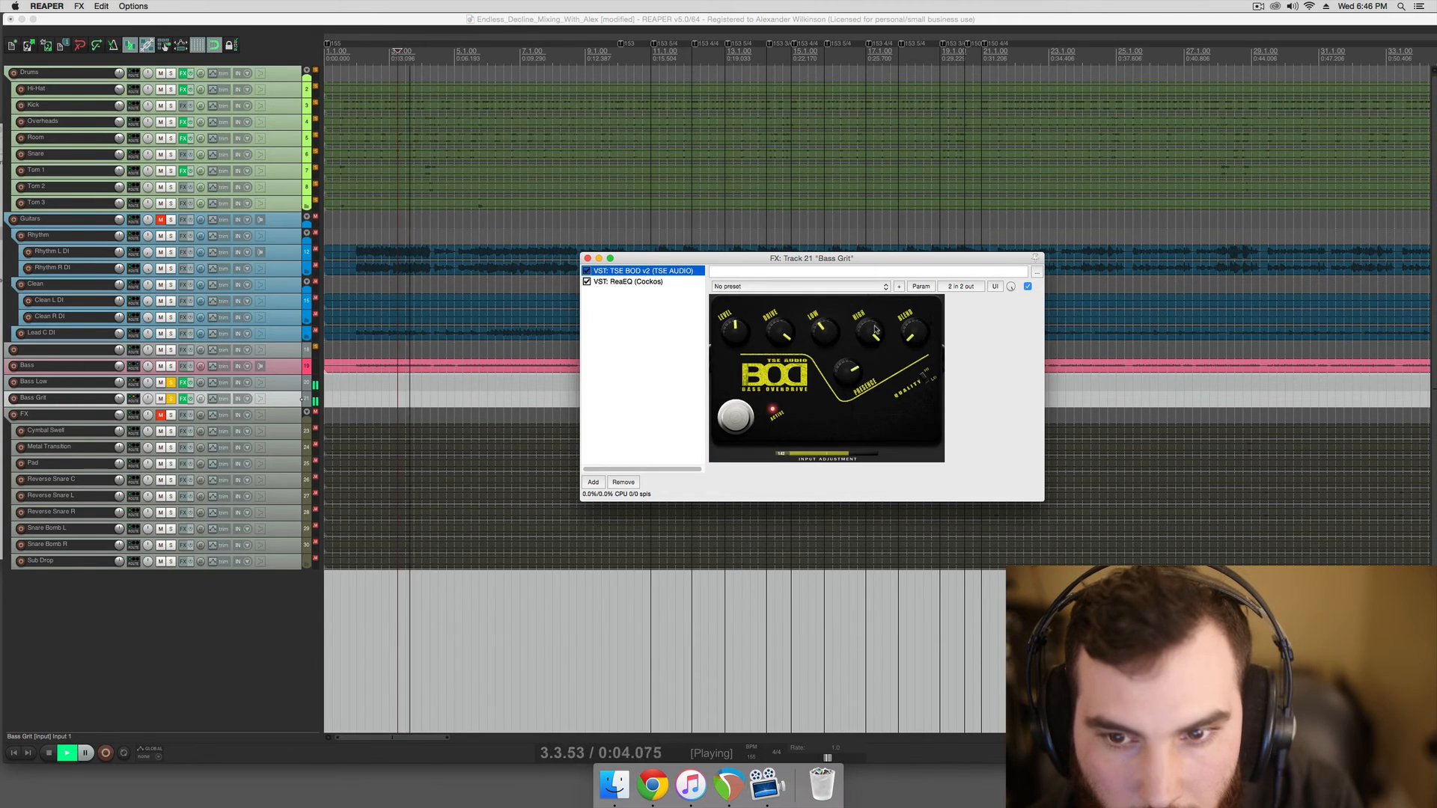
key(space)
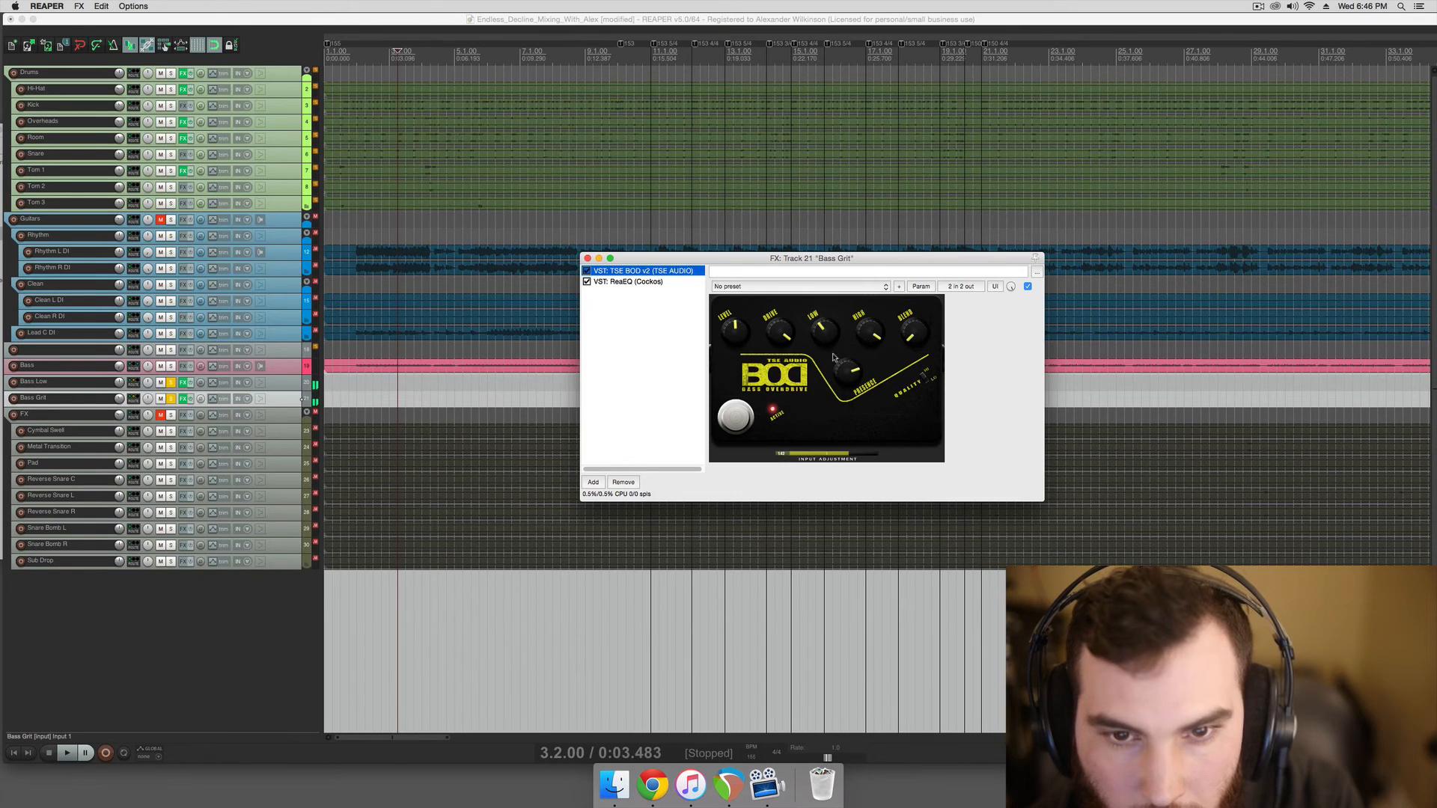
key(Down)
key(space)
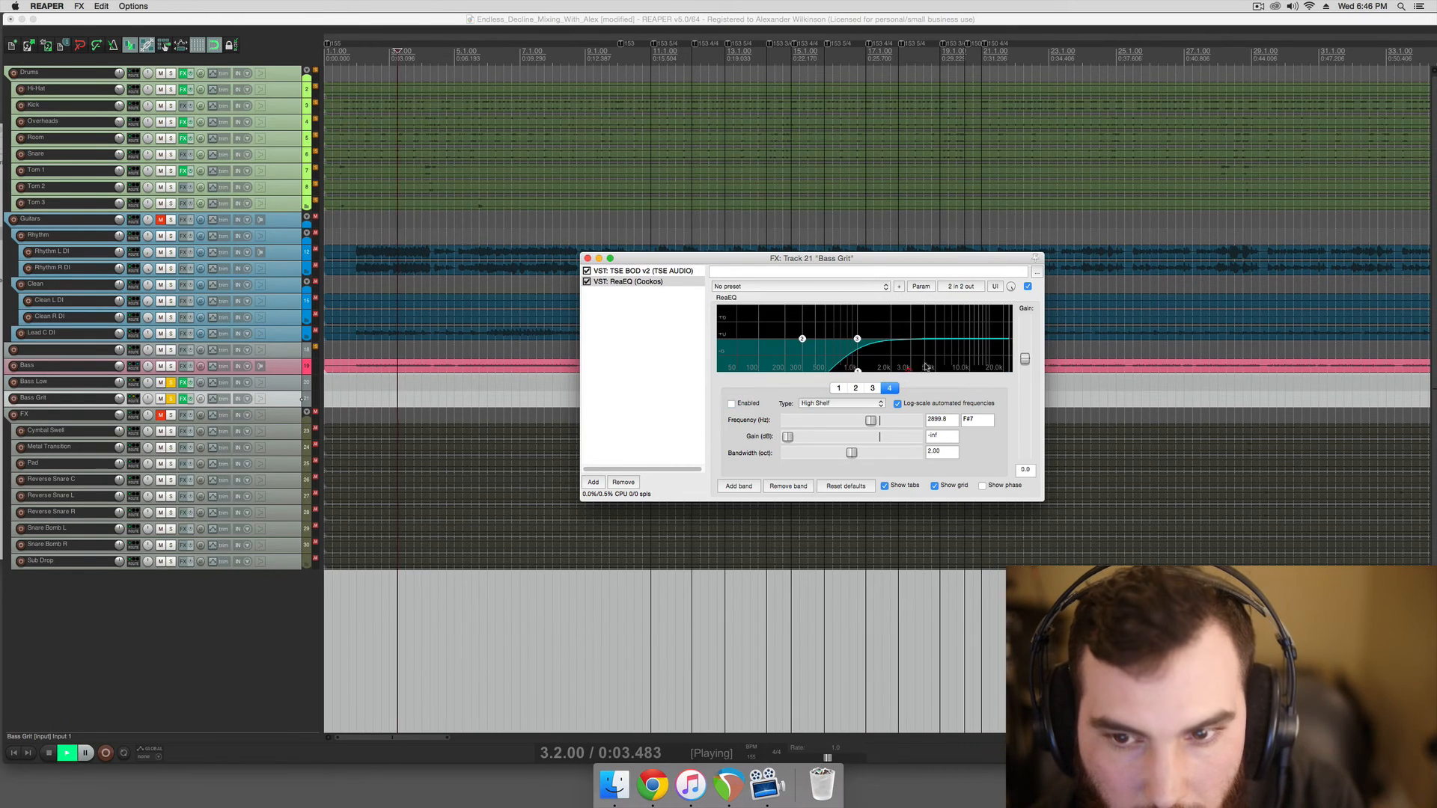
- With band 4 enabled, fine-tune its high shelf frequency to about 3 kHz during playback
key(space)
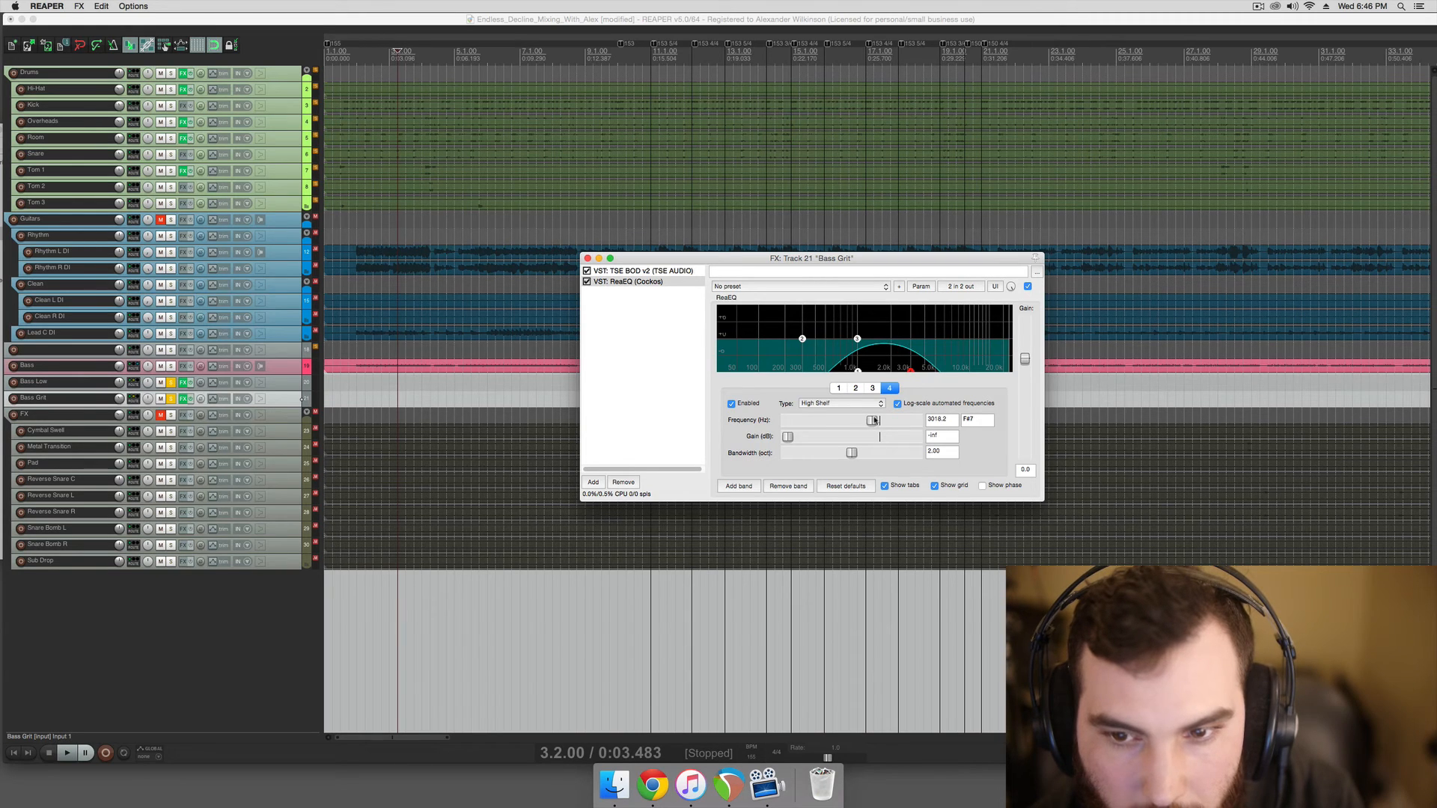
key(space)
drag(874, 420, 878, 420)
key(space)
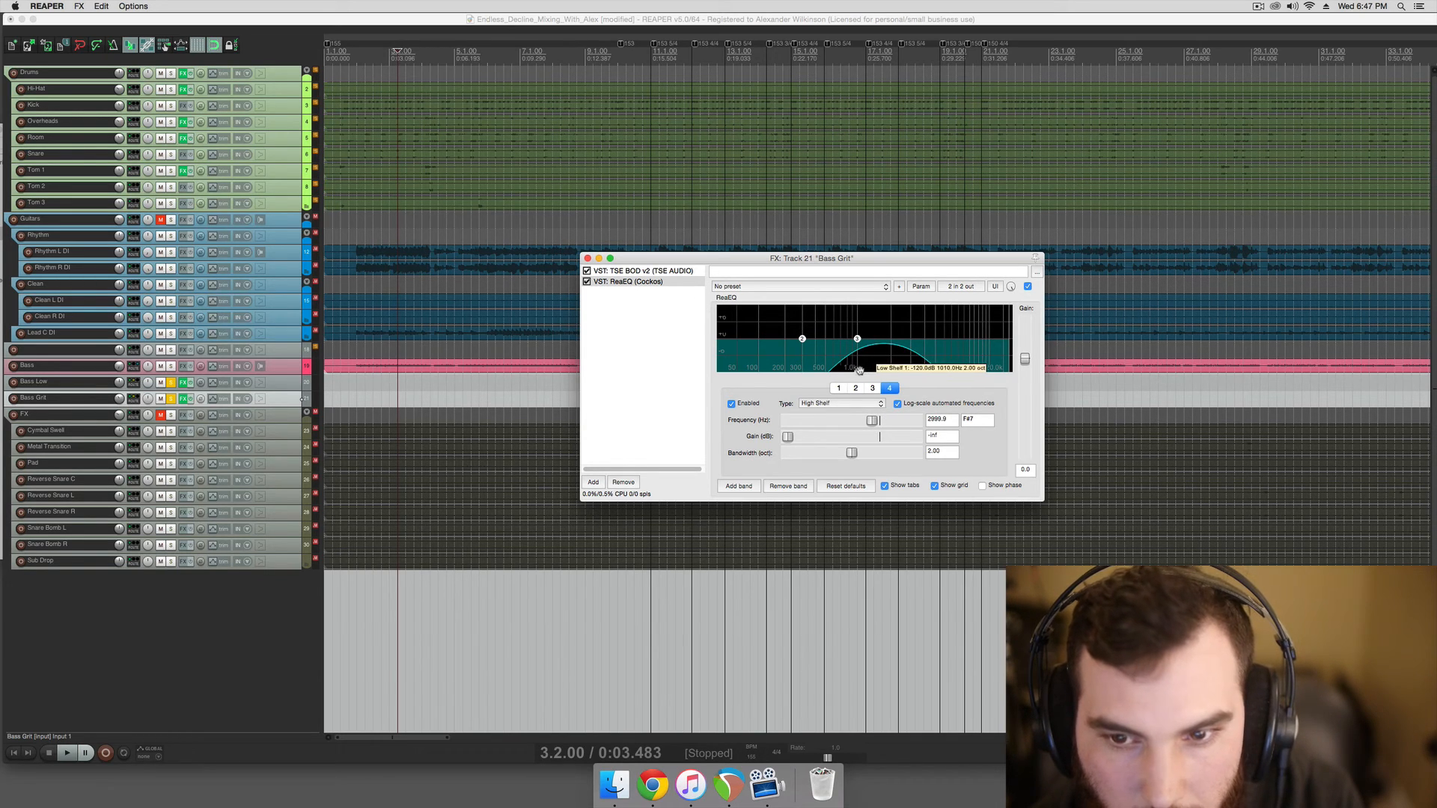
- Change the Bass Grit ReaEQ band 1 type to High Pass and band 4 type to Low Pass
click(854, 404)
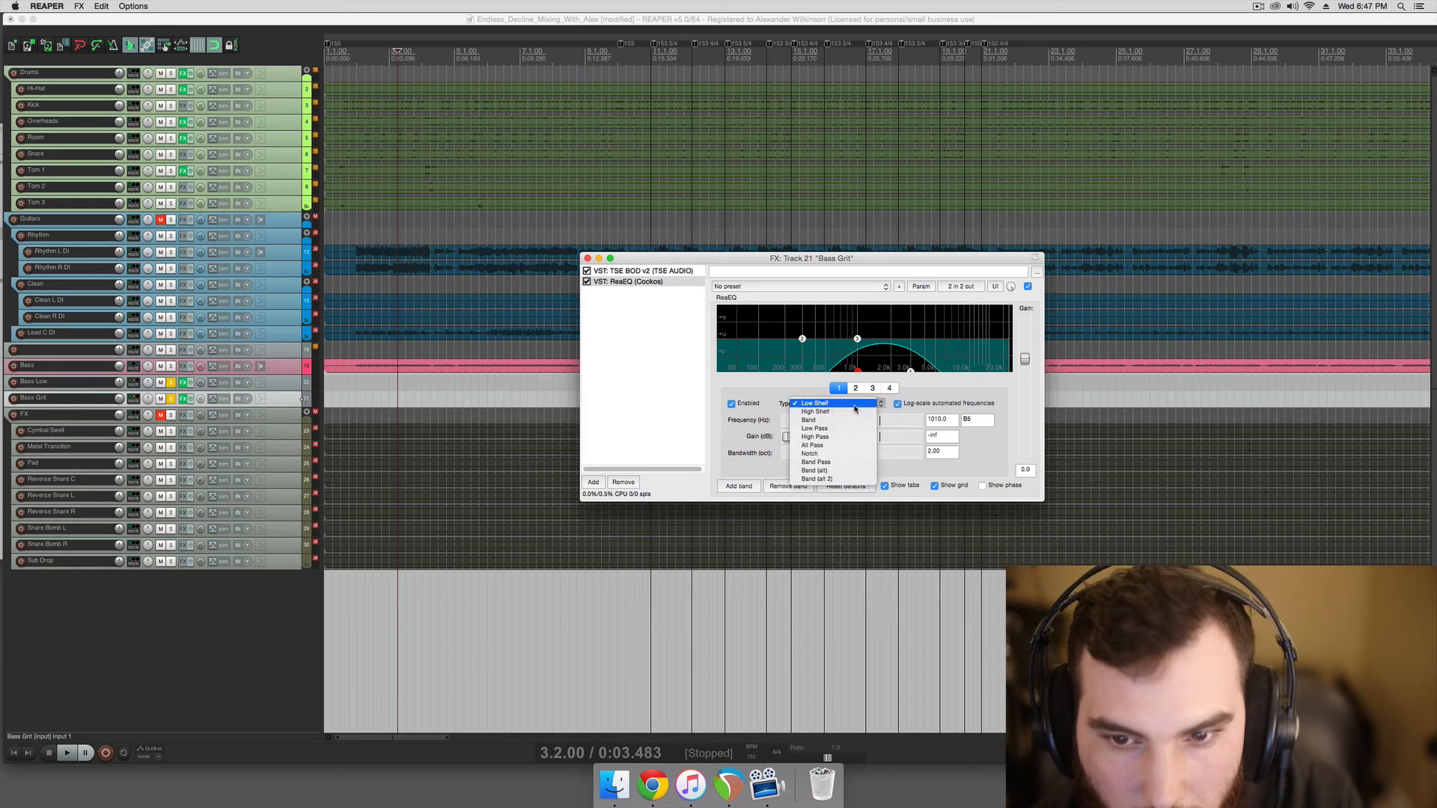
click(841, 438)
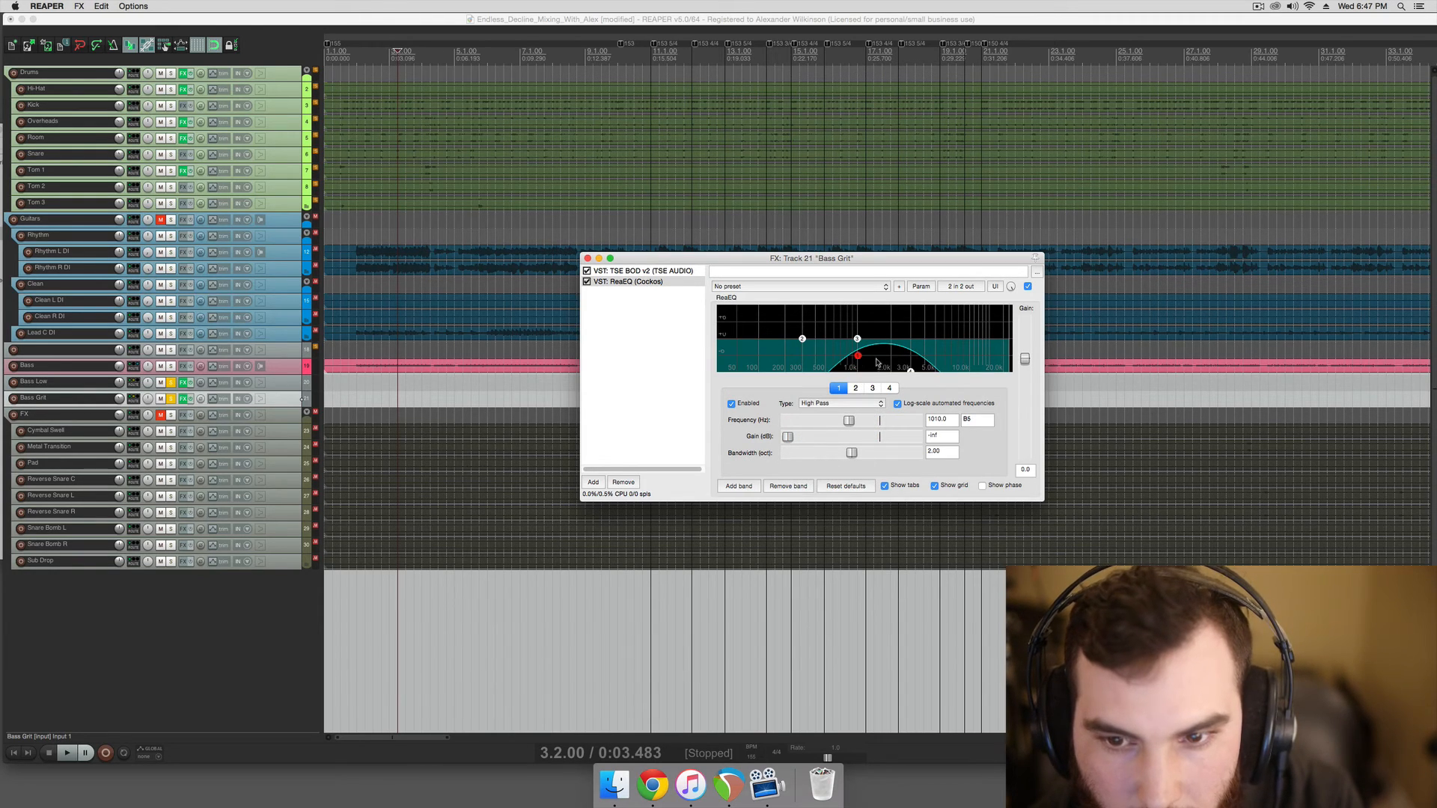
click(867, 405)
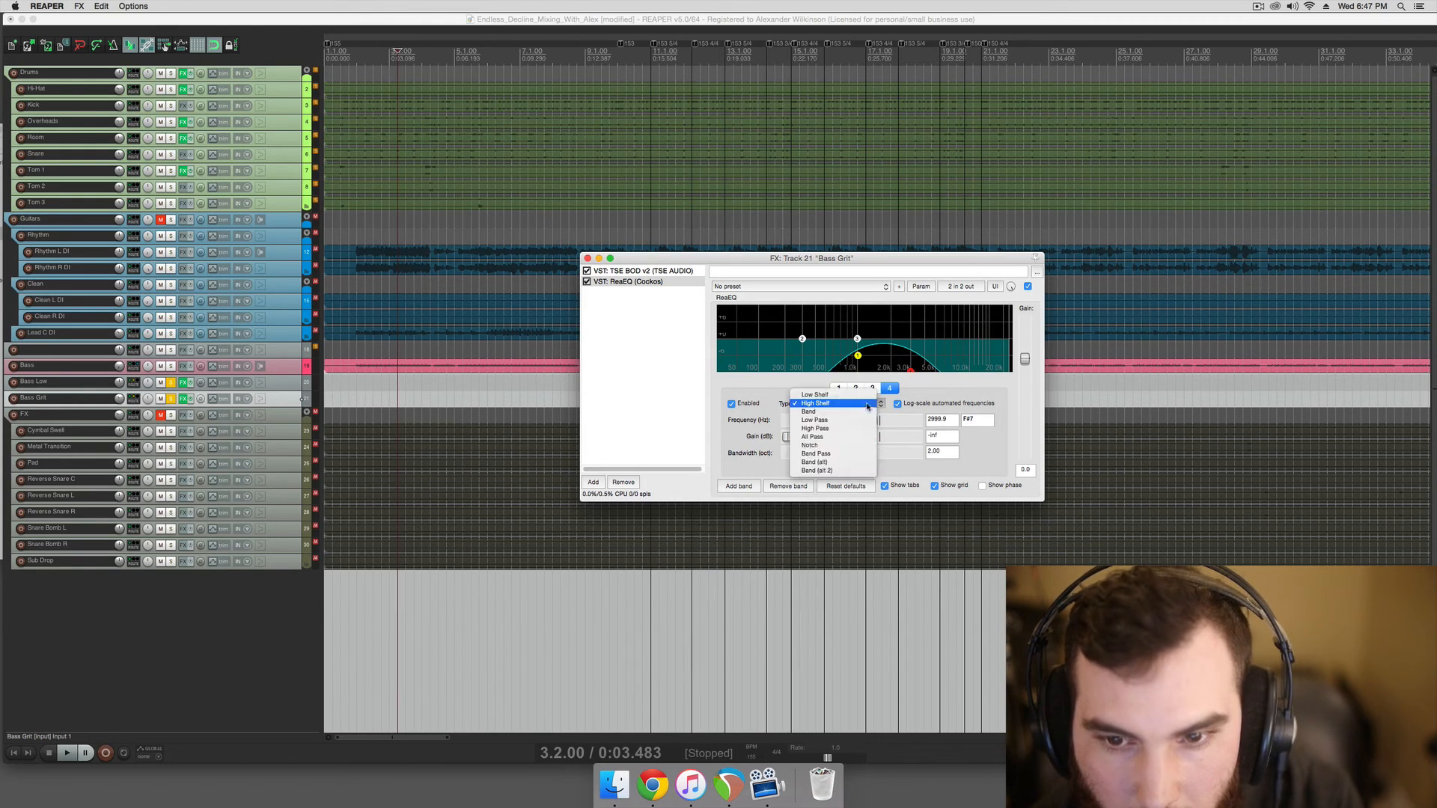
click(861, 422)
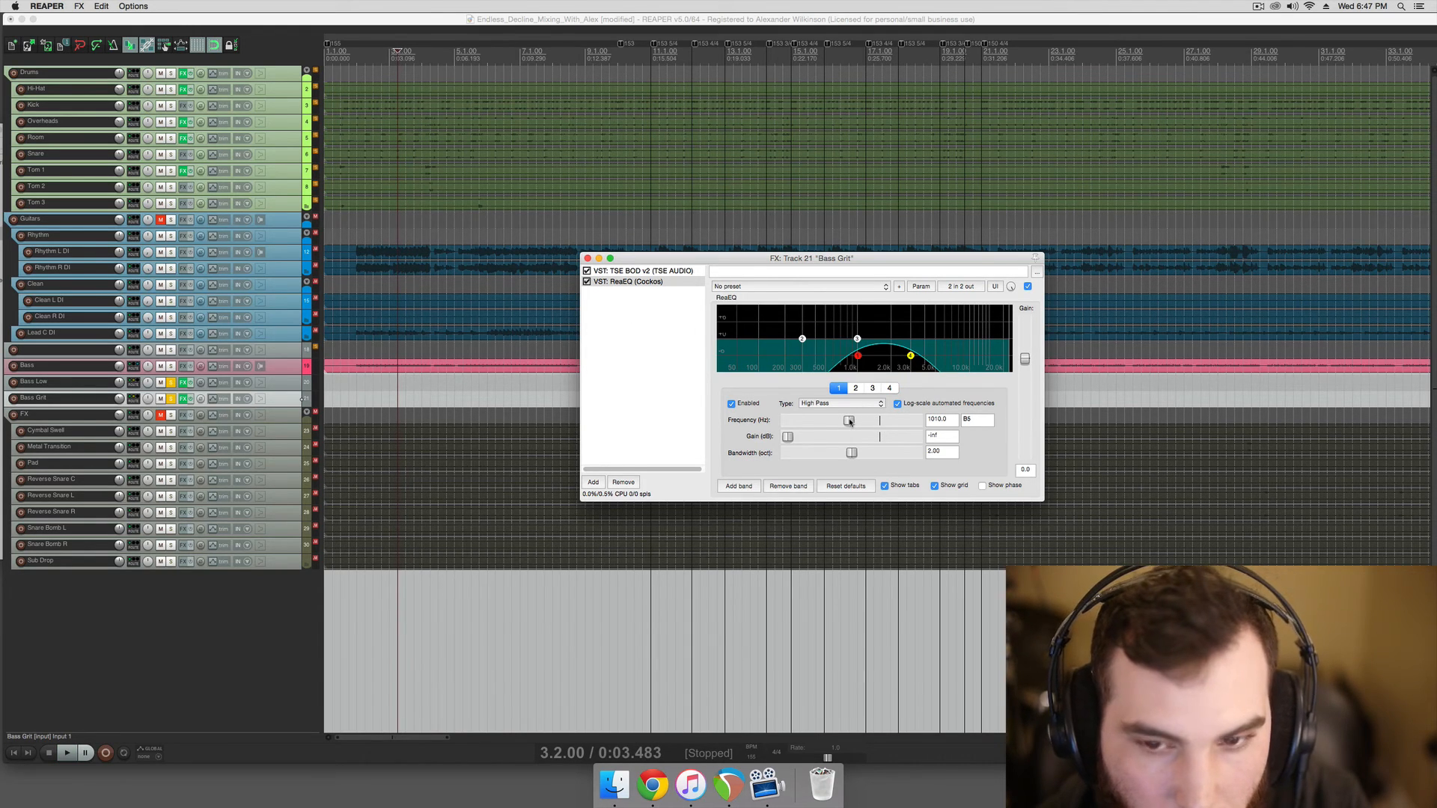
- Set the band 1 high pass frequency on Bass Grit to about 1025 Hz while listening to the playback
key(space)
mouse_move(849, 422)
mouse_down()
mouse_move(825, 422)
mouse_move(848, 421)
mouse_up()
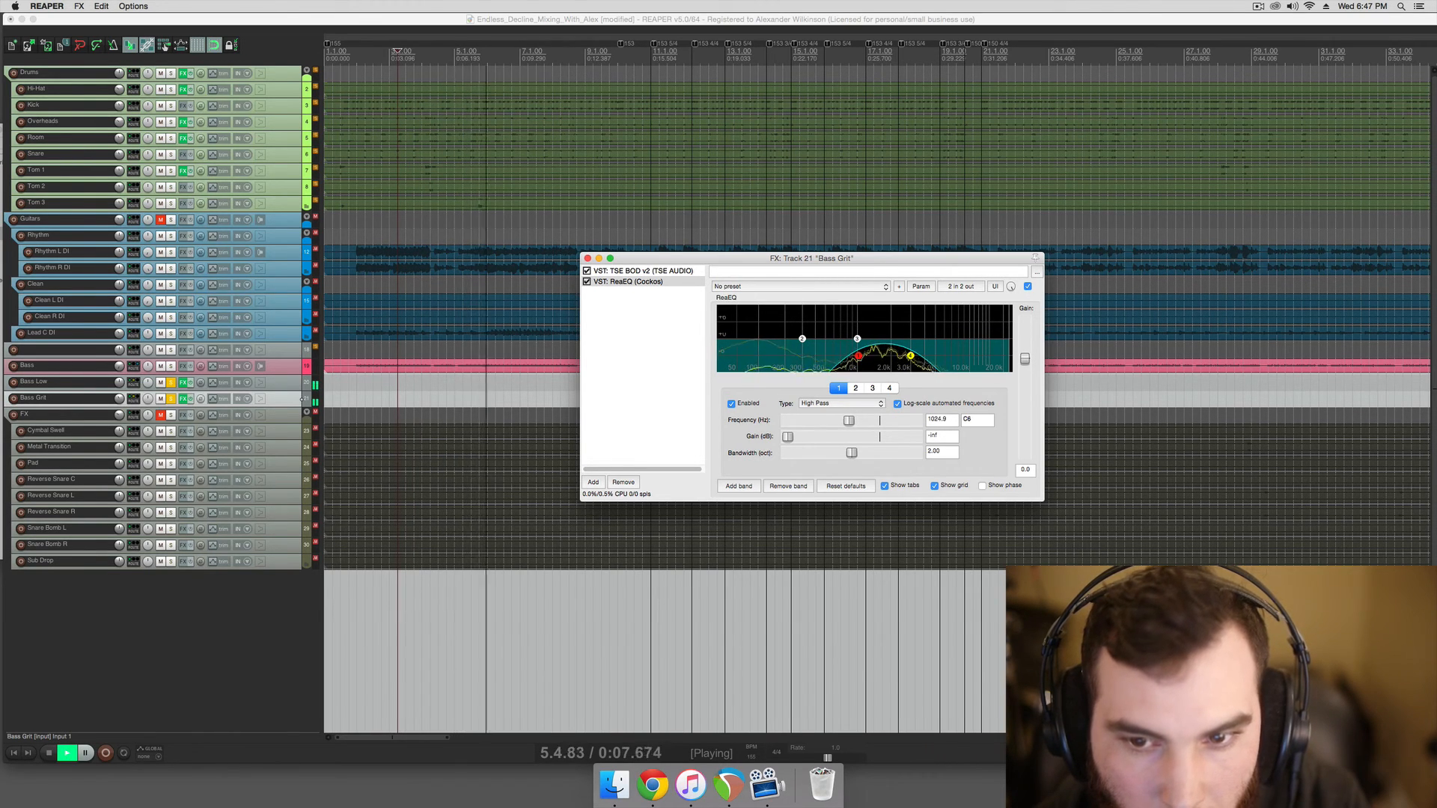
key(space)
- Change Bass Low's ReaEQ band 4 to Low Pass at about 401 Hz, audition it and close that effects window
click(182, 383)
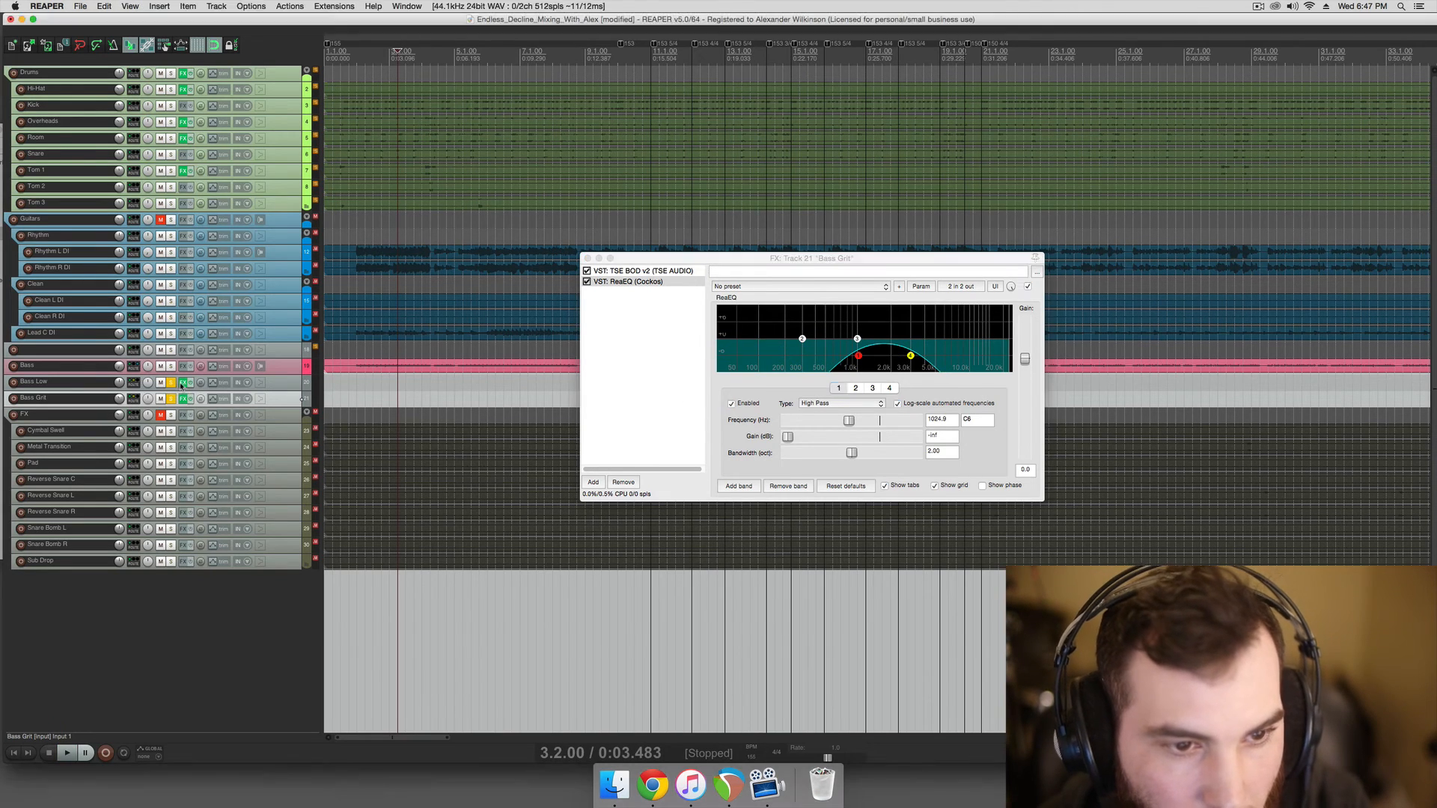
click(870, 285)
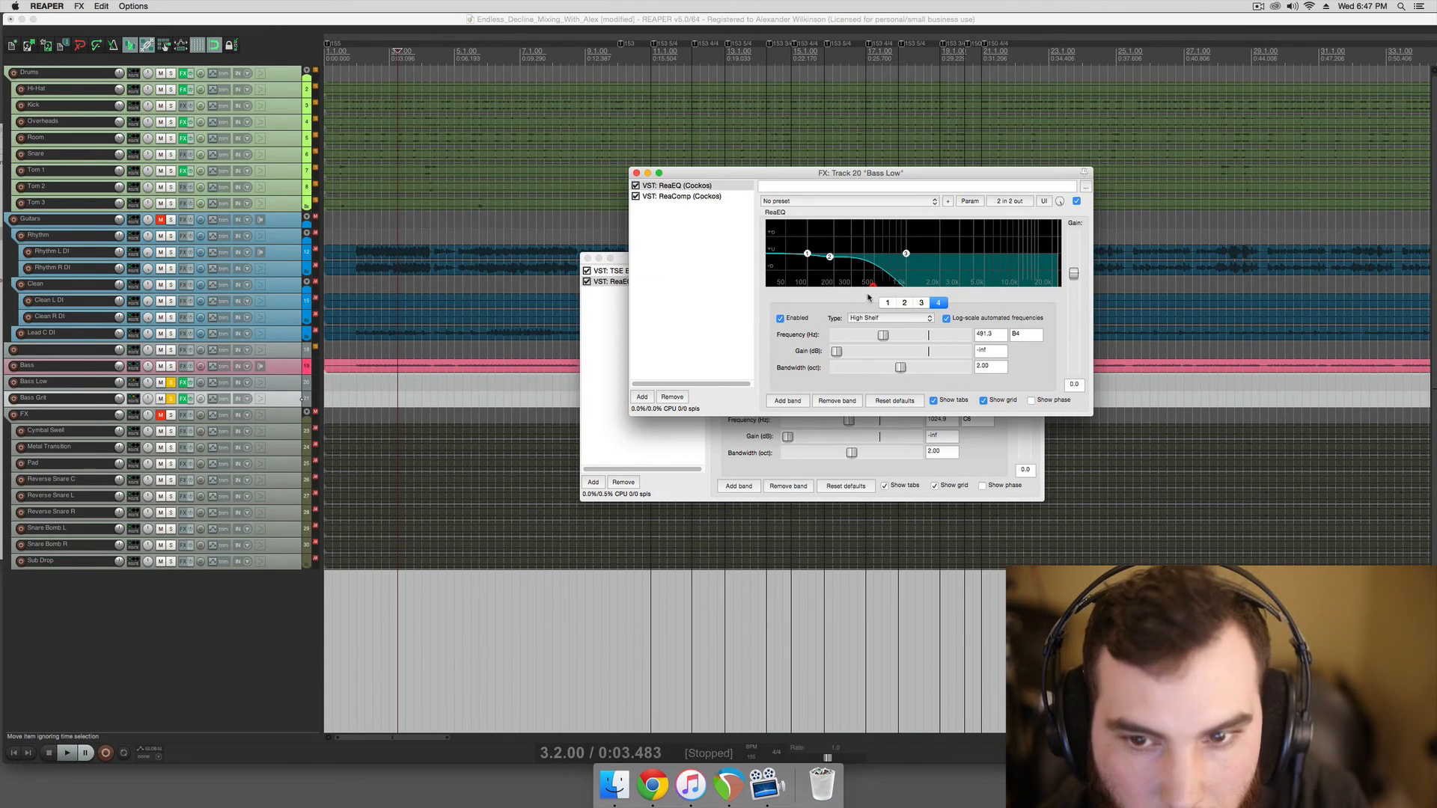
click(886, 320)
click(882, 337)
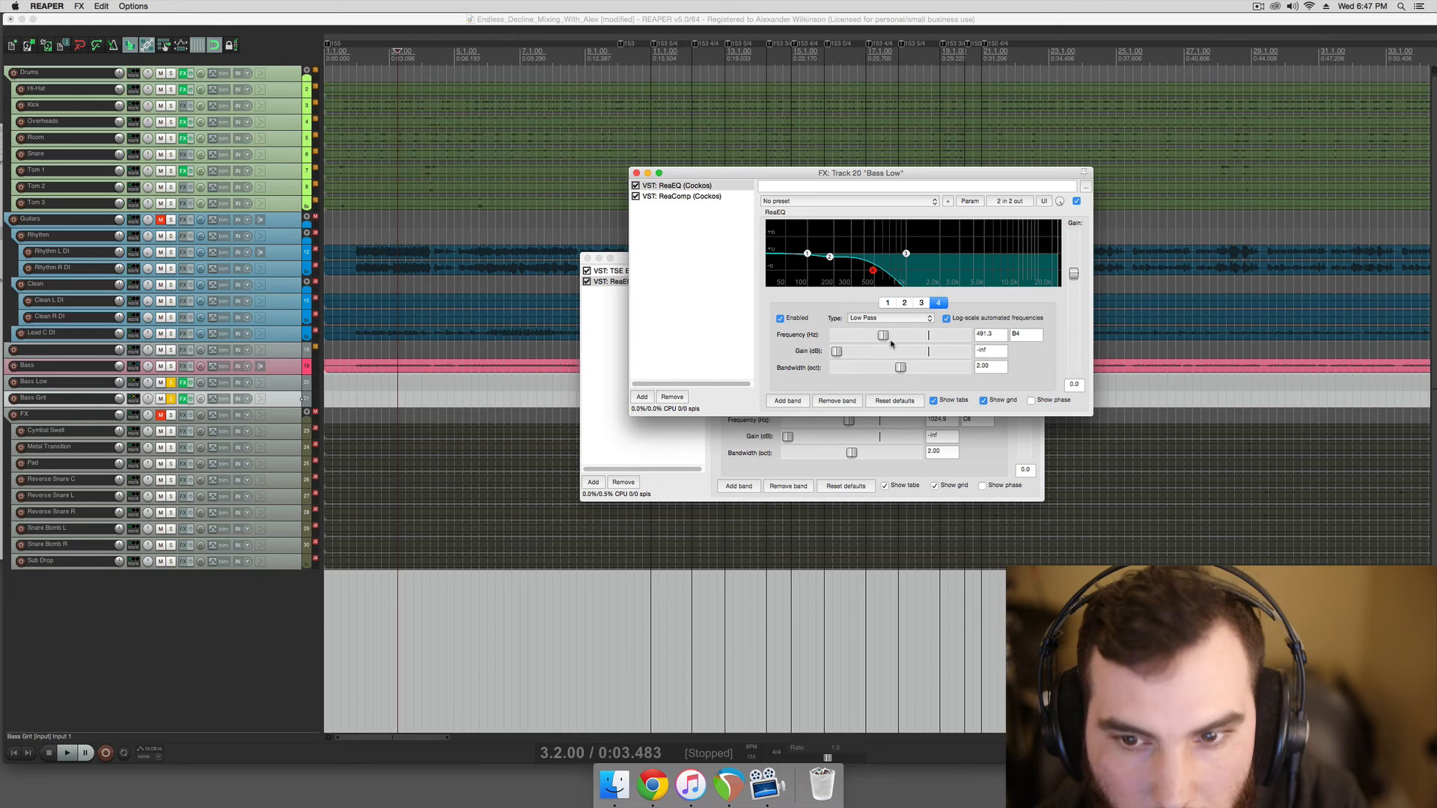
drag(887, 337, 879, 338)
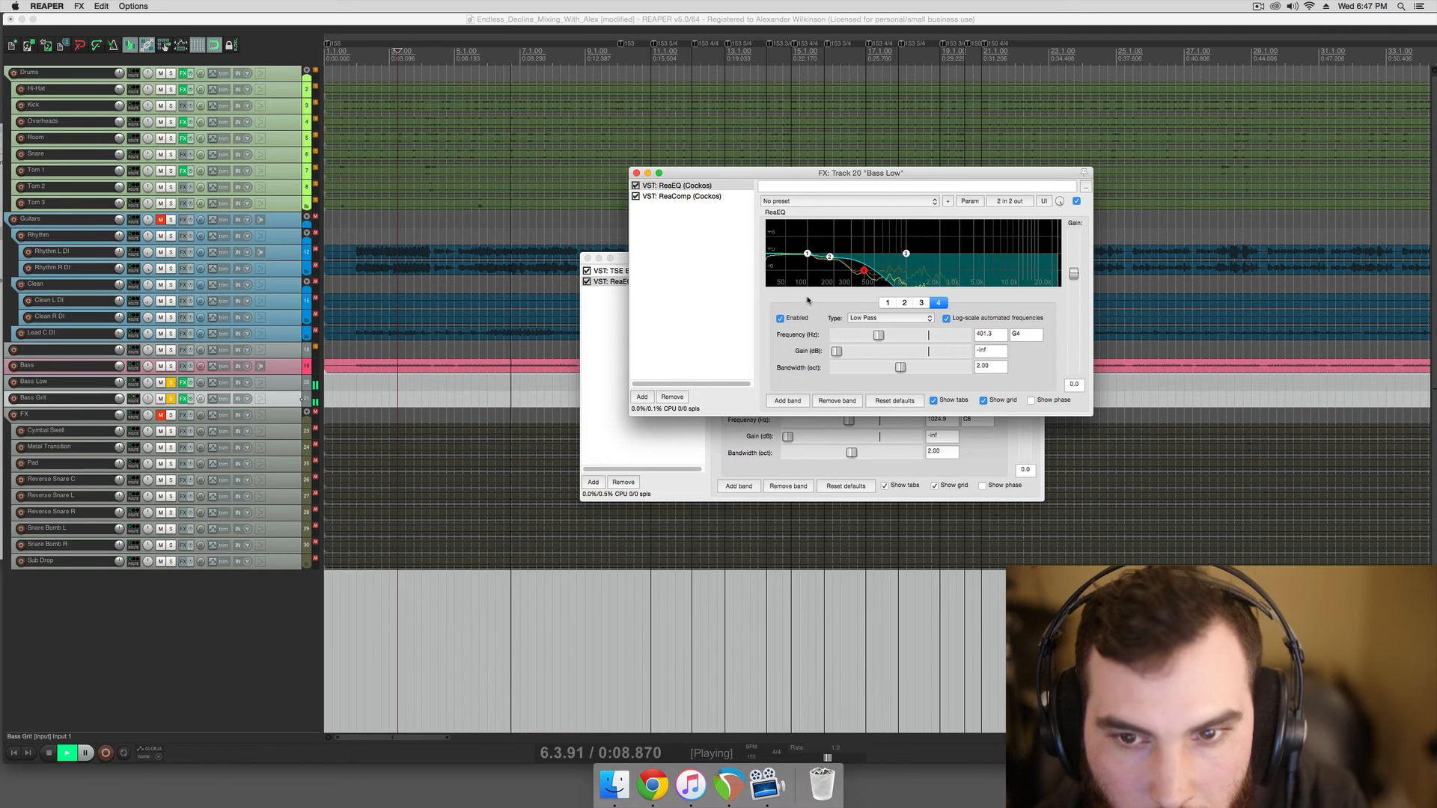
click(637, 173)
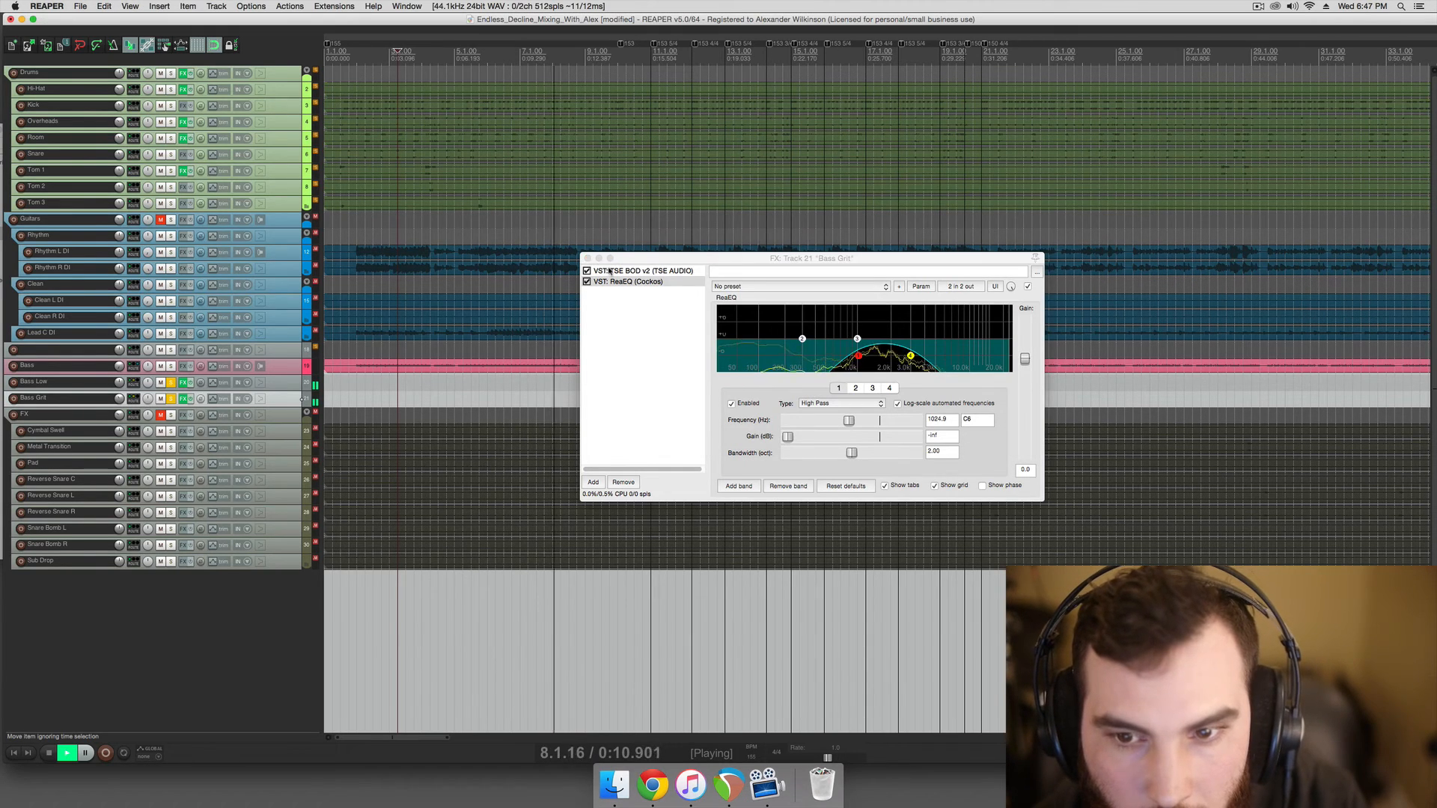
- Set the band 1 high pass frequency on Bass Grit to about 910 Hz during playback and close the effects window
click(836, 368)
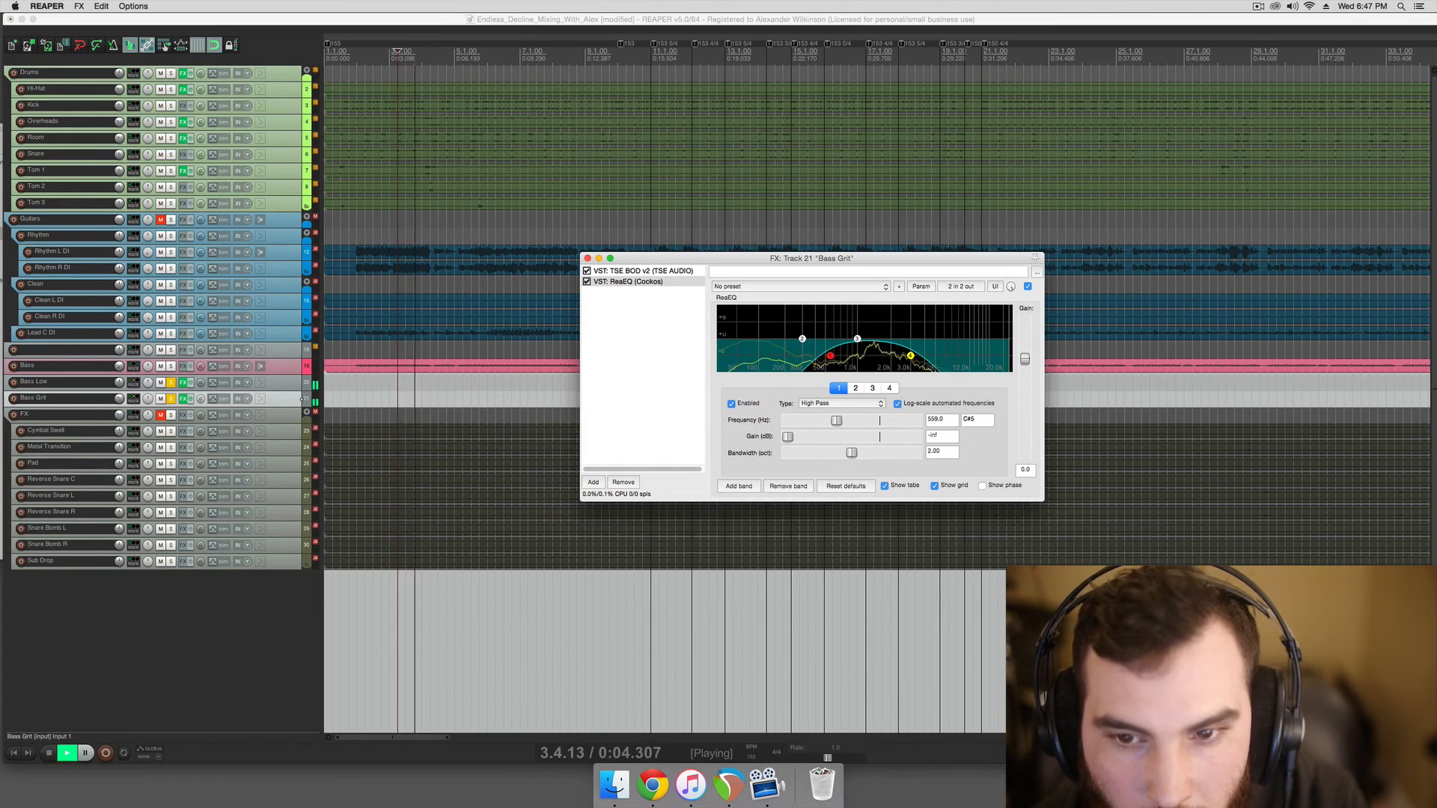
drag(841, 356, 853, 355)
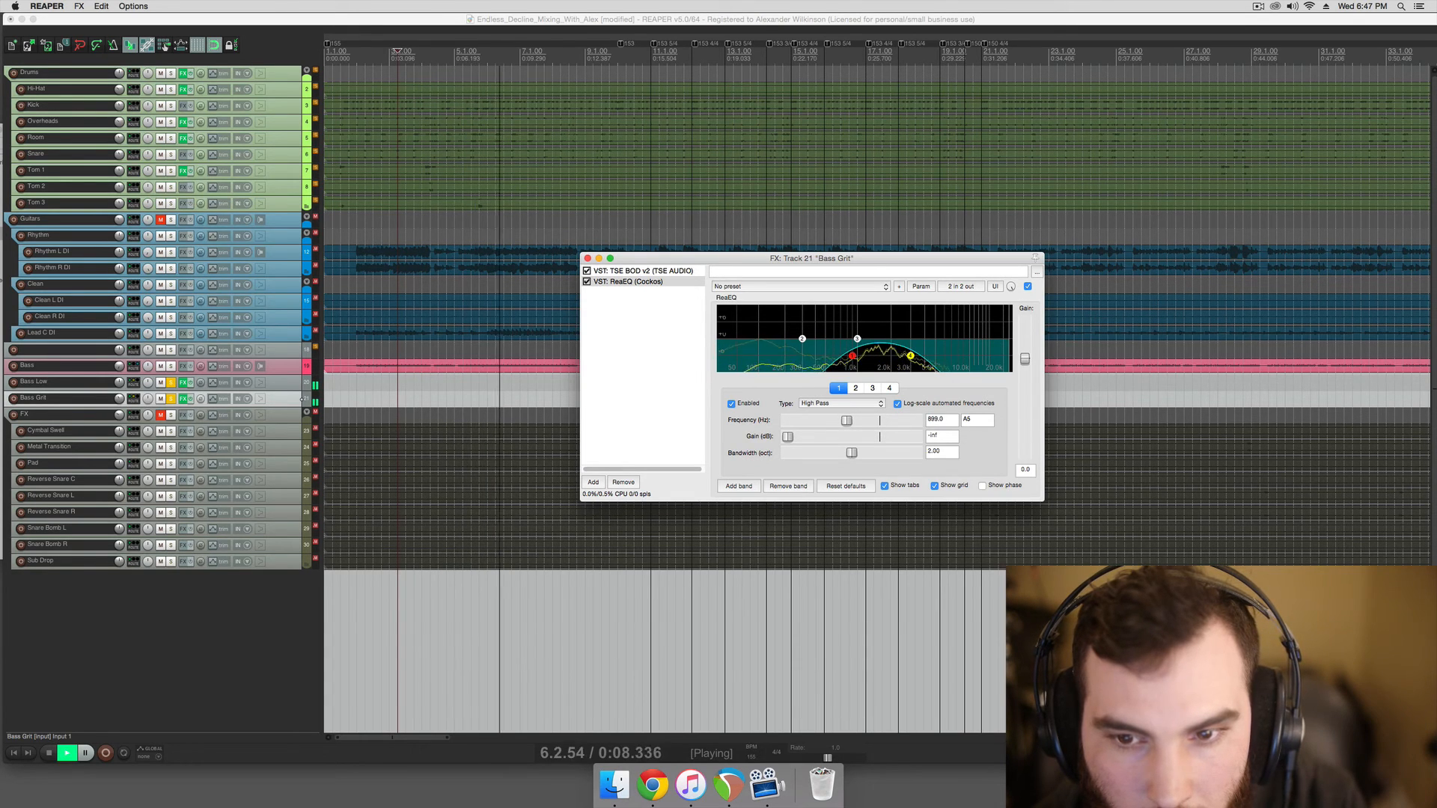
key(space)
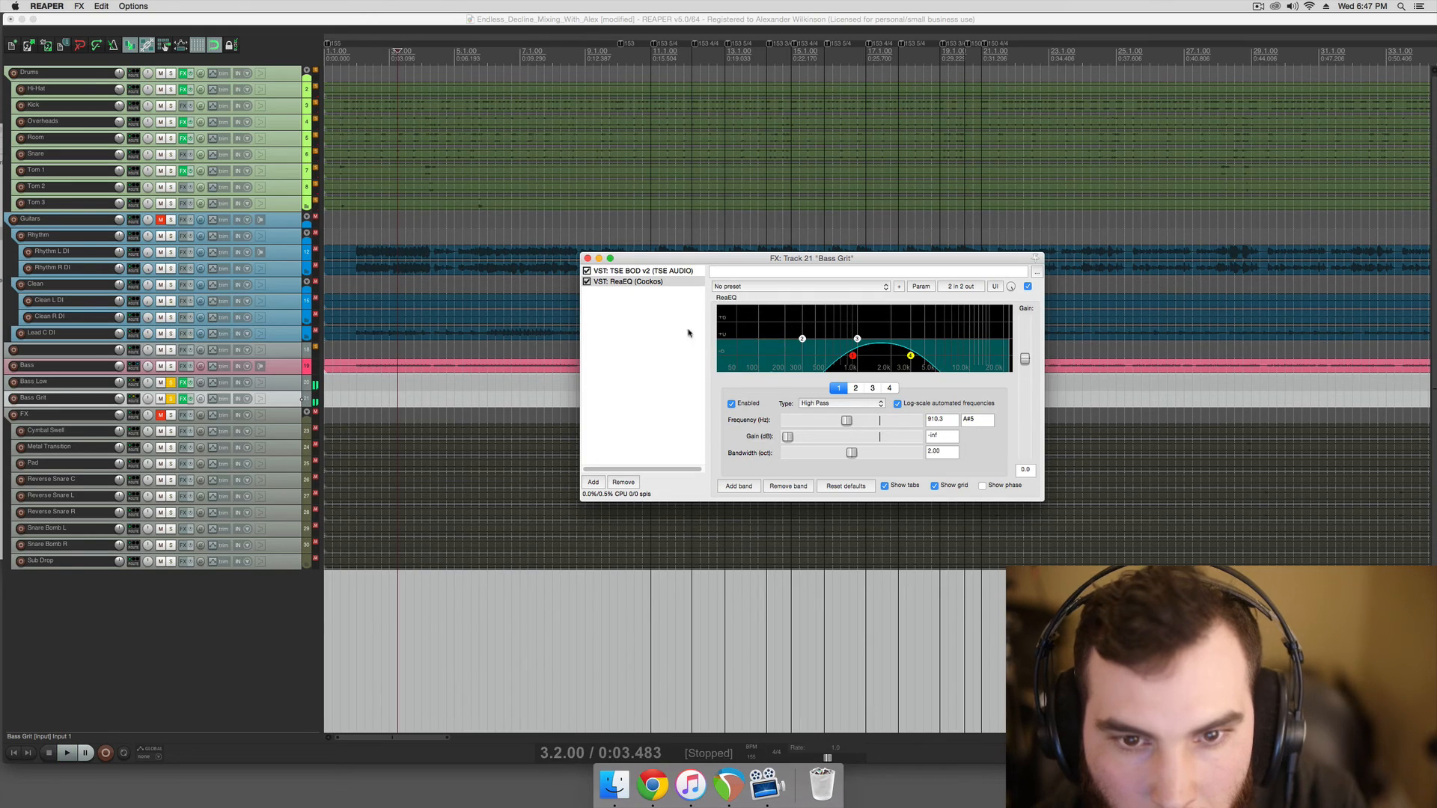
click(587, 258)
- Unsolo the Bass Grit and Bass Low tracks and play them together with the drums
click(172, 399)
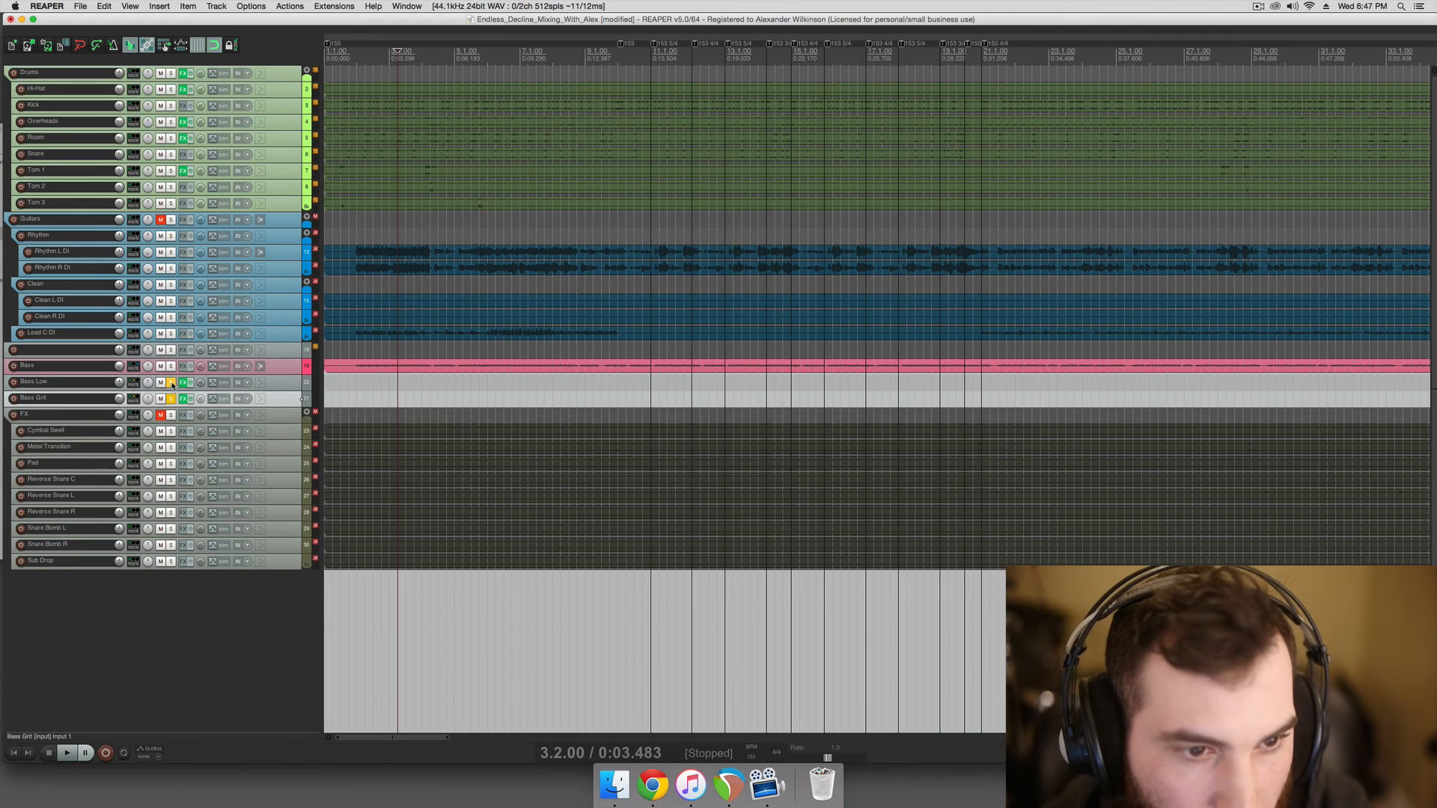
click(171, 383)
key(space)
- Balance the Bass Grit and Bass Low track volumes against each other while listening with the drums
click(112, 383)
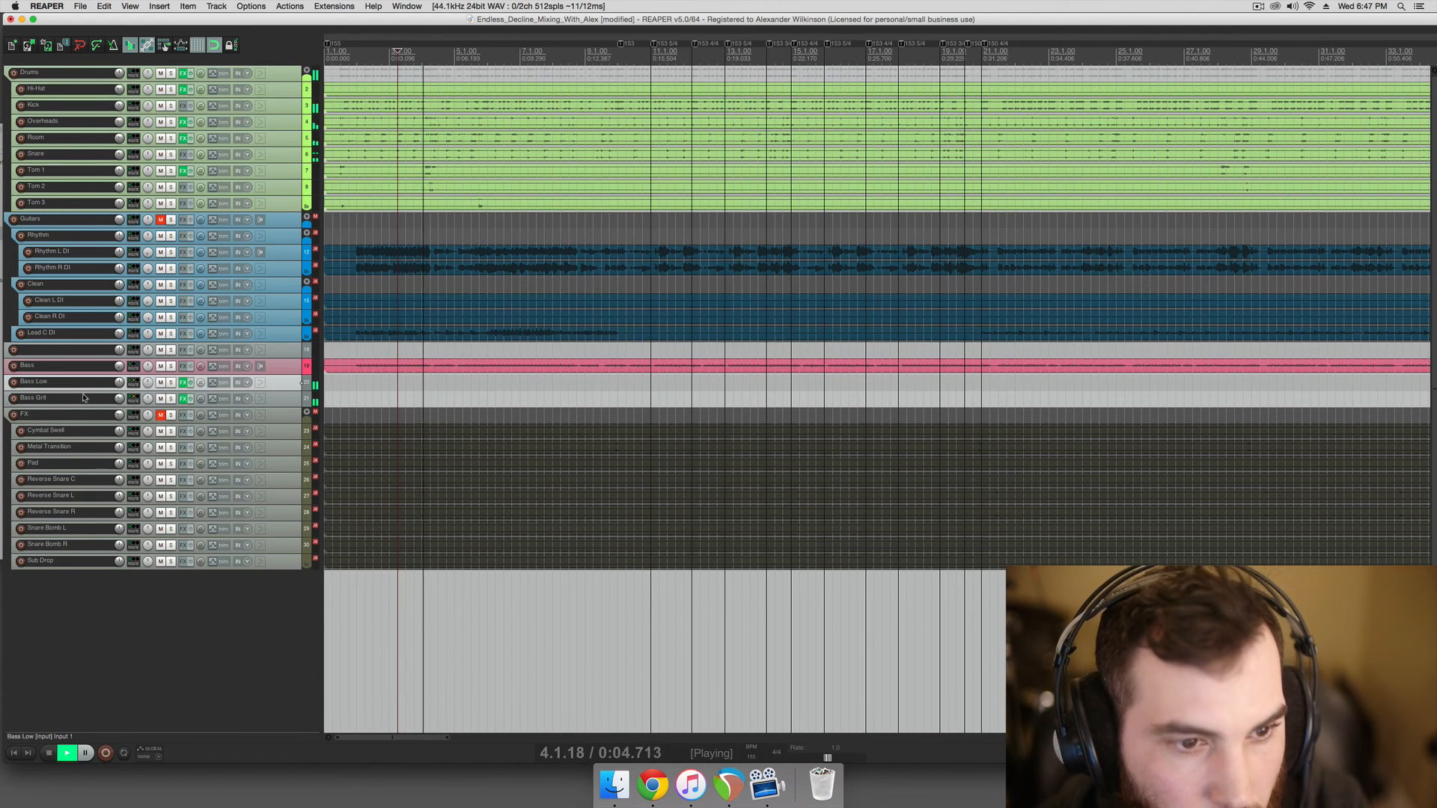
shift+click(106, 399)
click(106, 399)
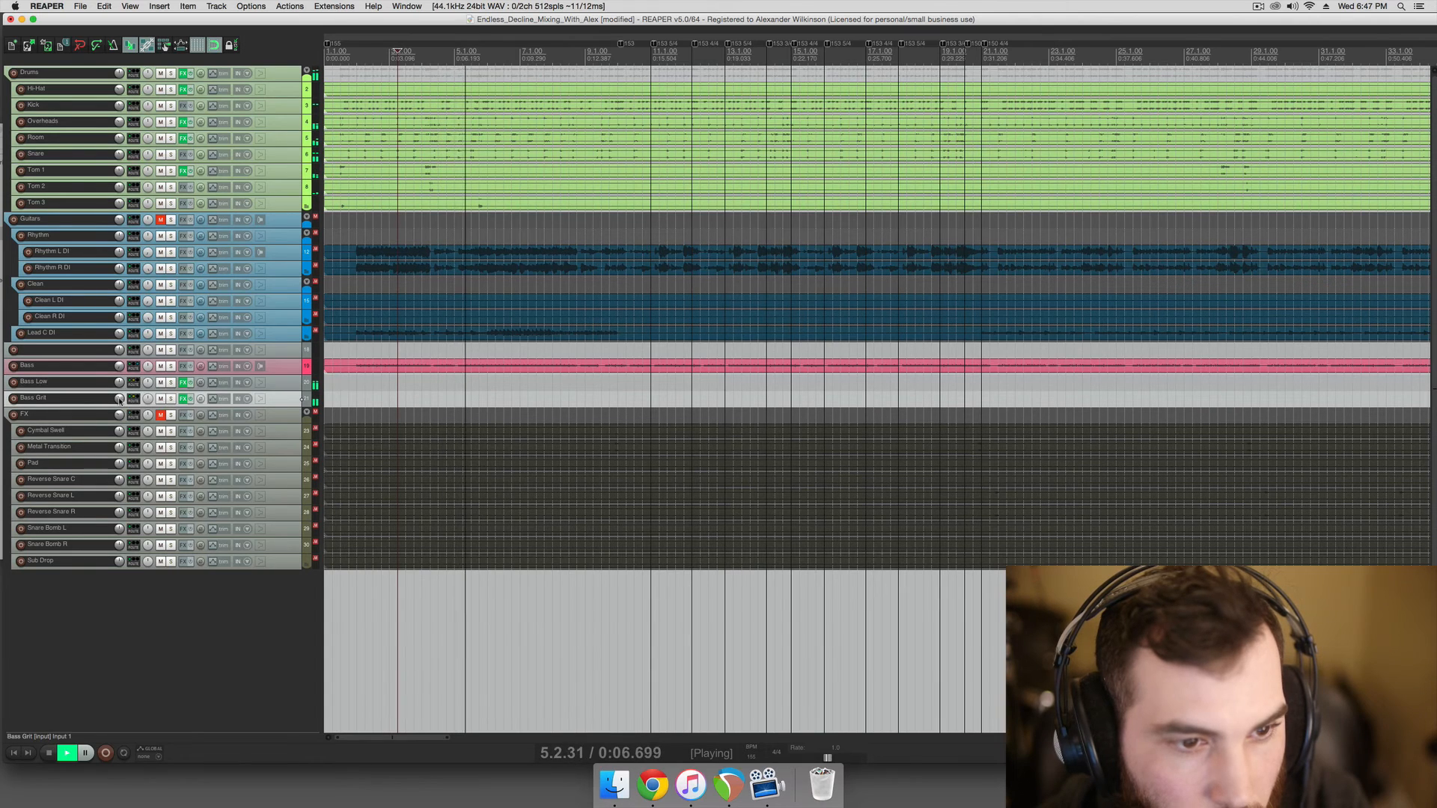
mouse_move(121, 400)
mouse_down()
mouse_move(122, 414)
mouse_move(119, 383)
mouse_up()
click(98, 386)
key(space)
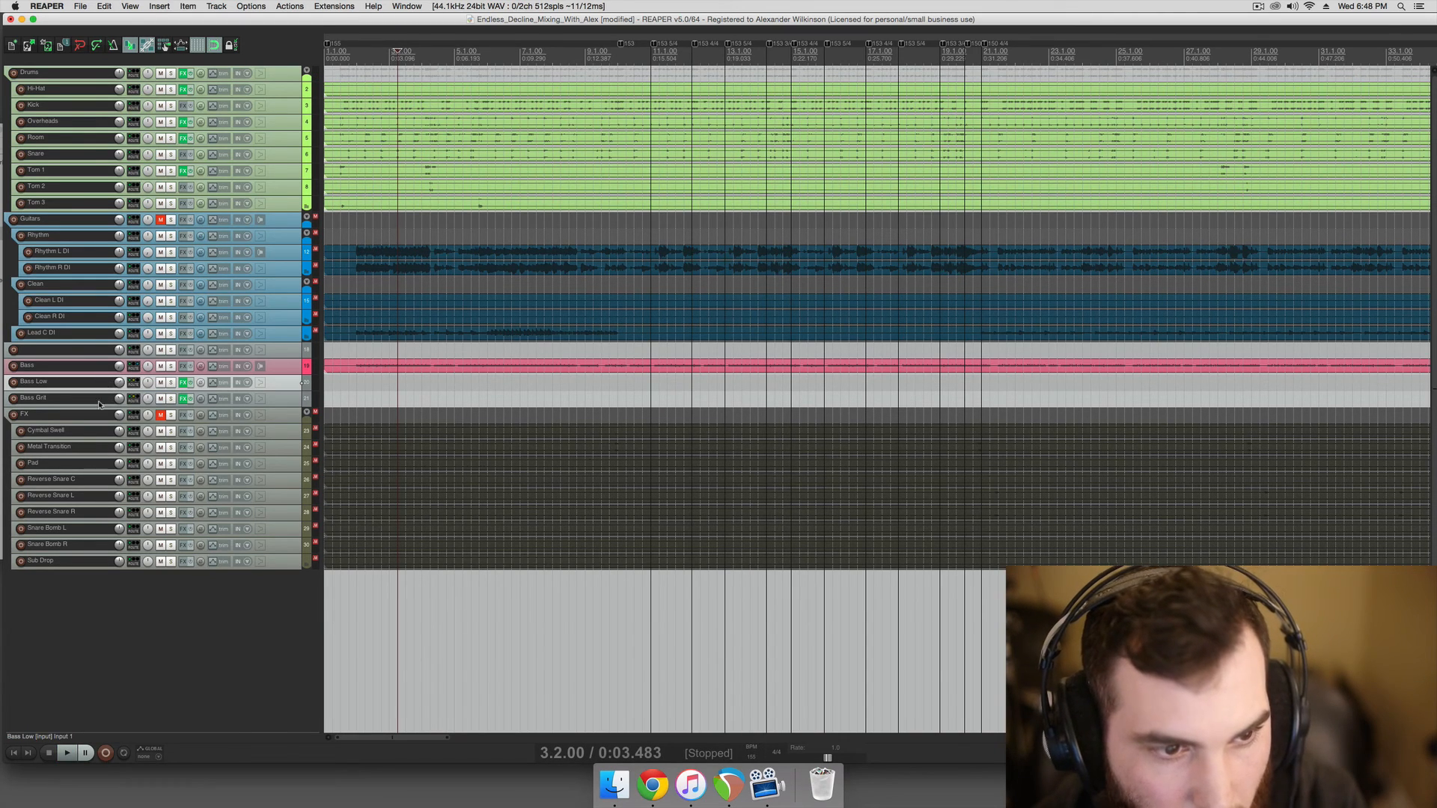
- Replay the section and fine-tune the Bass Low track volume against the drums
key(space)
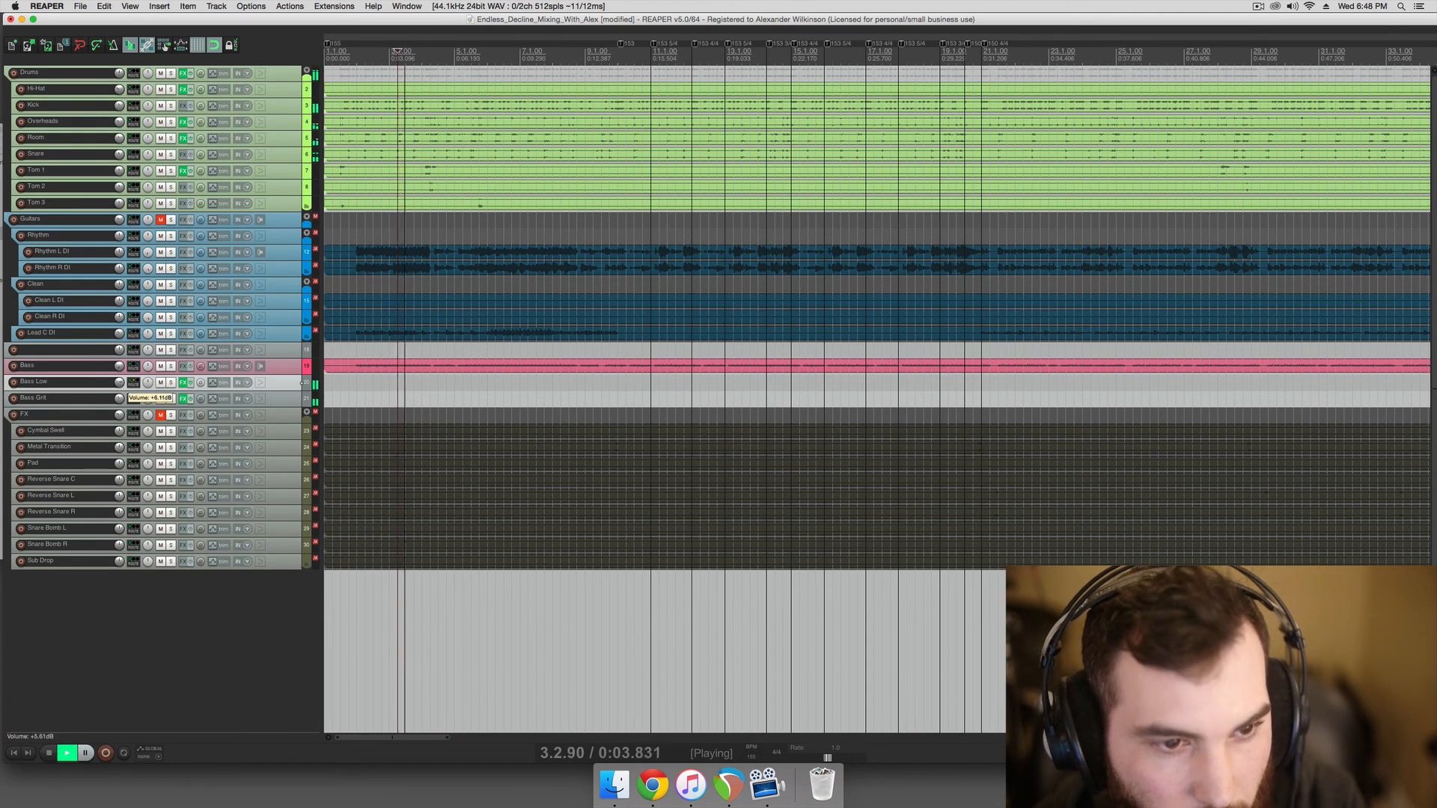
drag(119, 382, 119, 383)
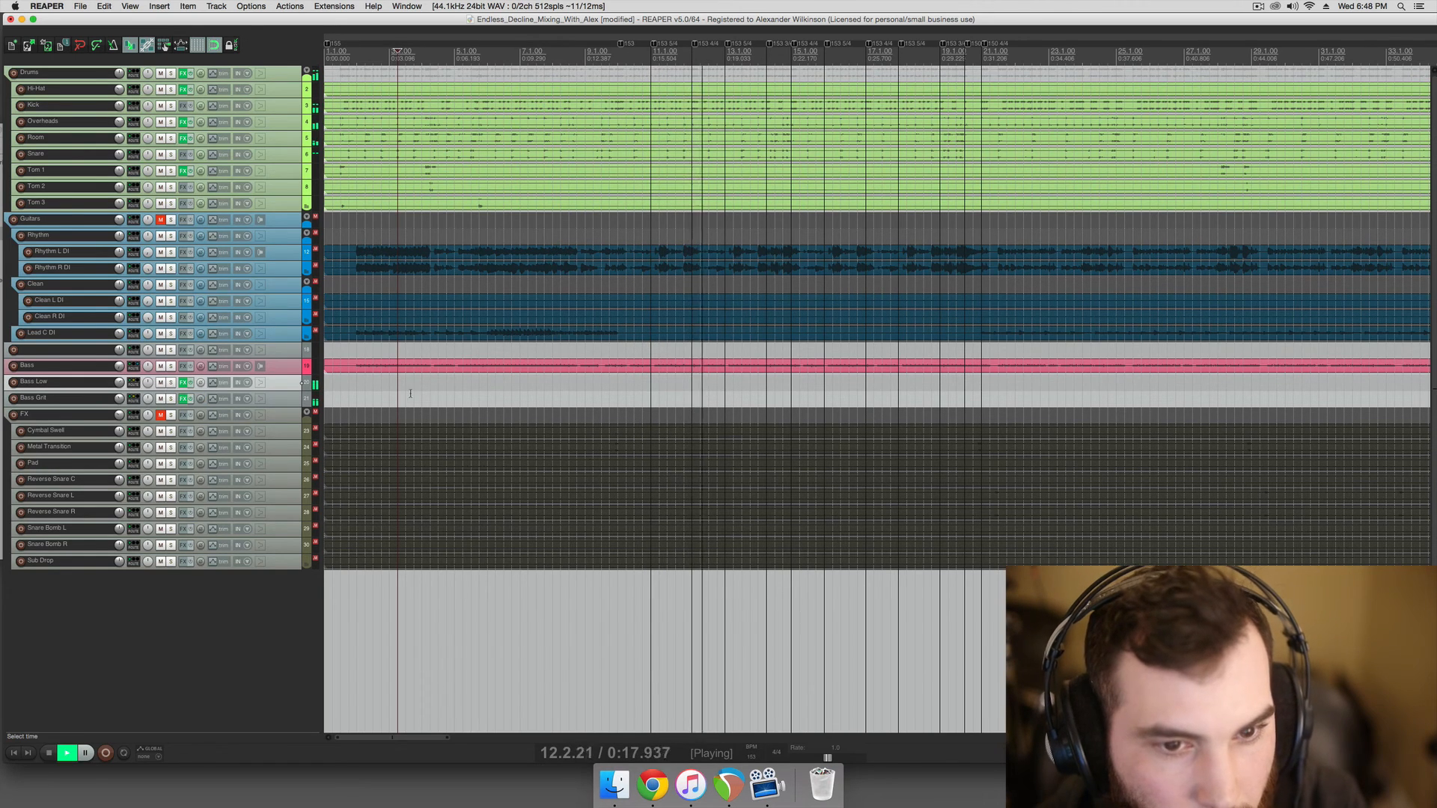
scroll(419, 391, down, 2)
scroll(424, 389, down, 1)
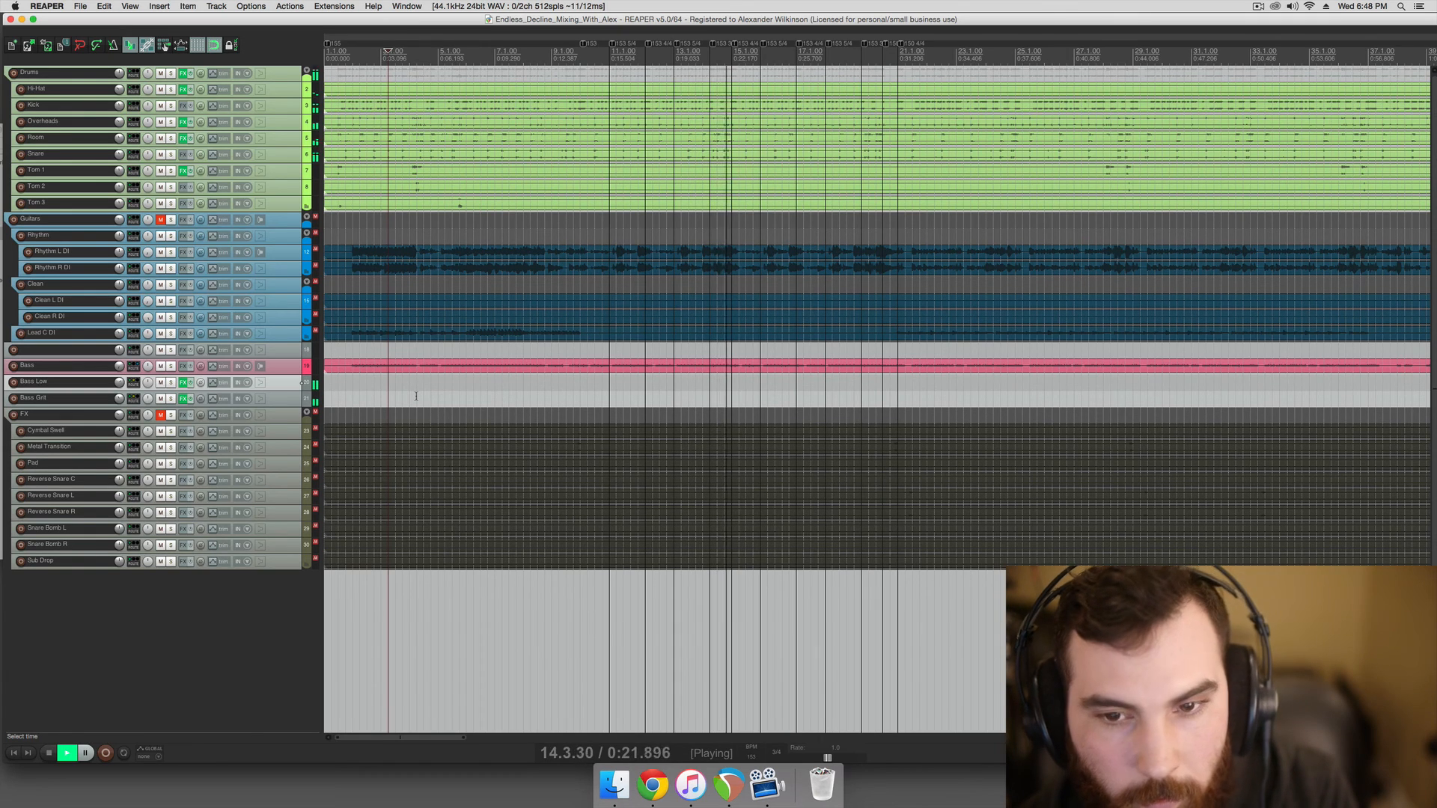
scroll(416, 396, down, 2)
key(space)
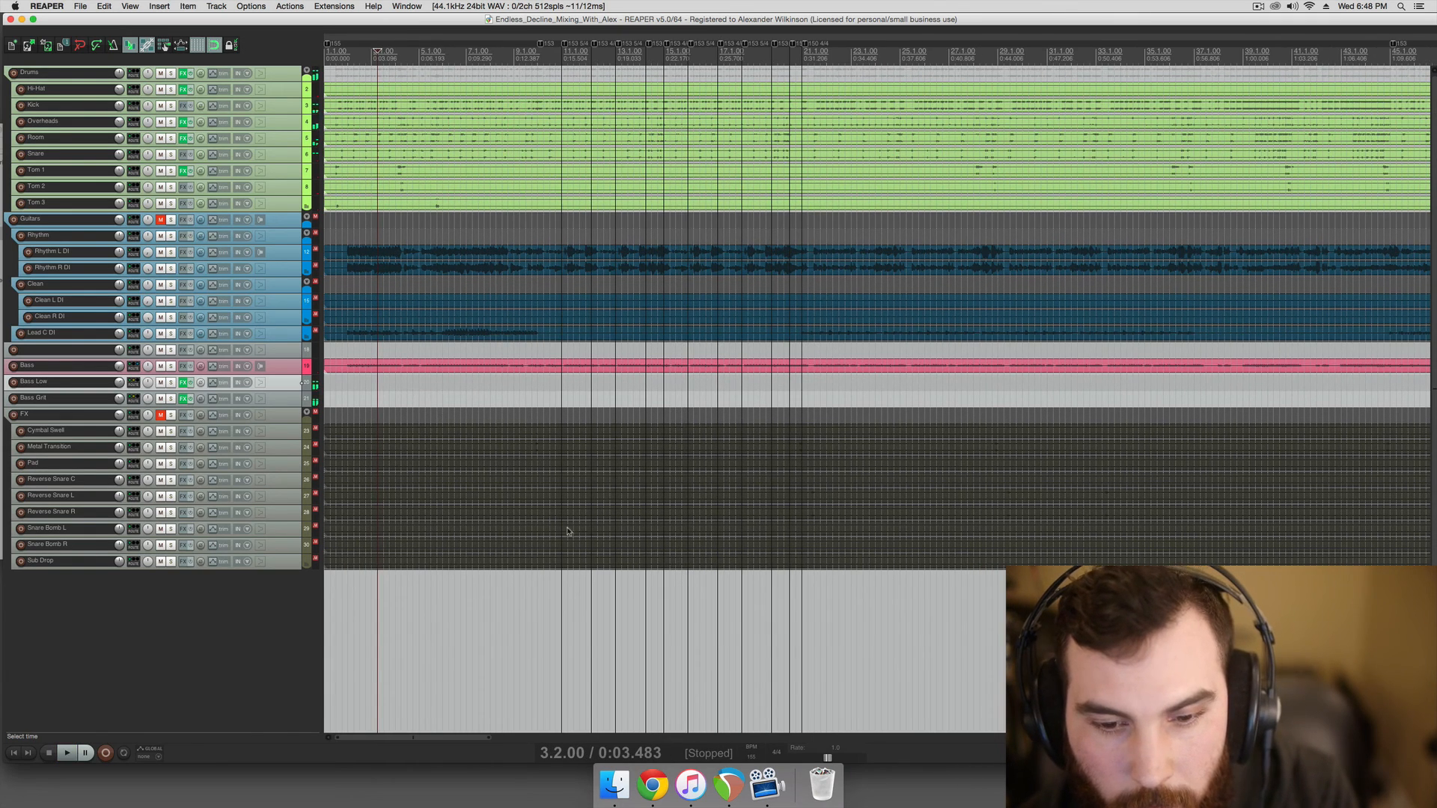
- Switch to iTunes to hear "The Saw Is the Law" as a reference, and return to REAPER to play the mix from 4.4.00
key(super+Tab)
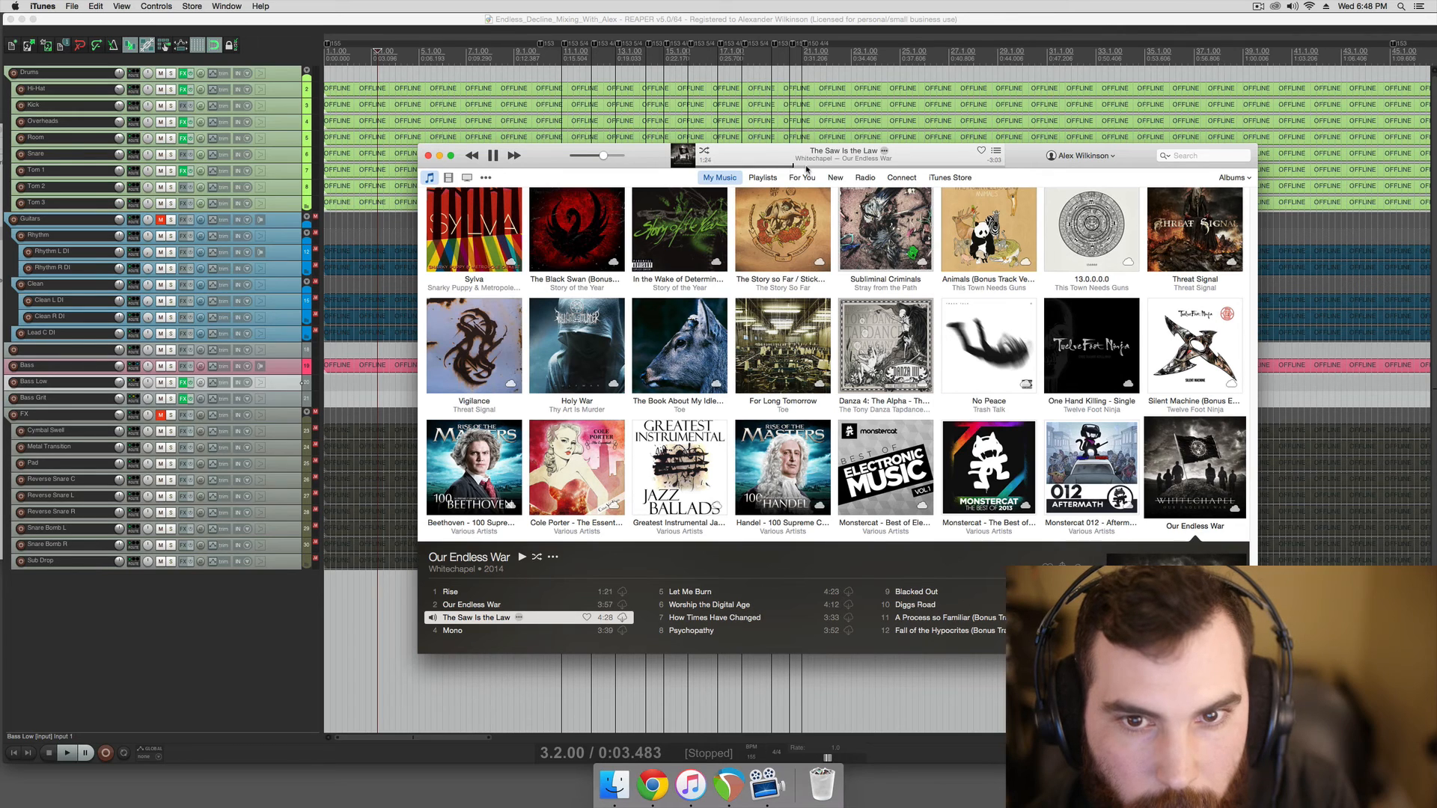
drag(662, 163, 721, 201)
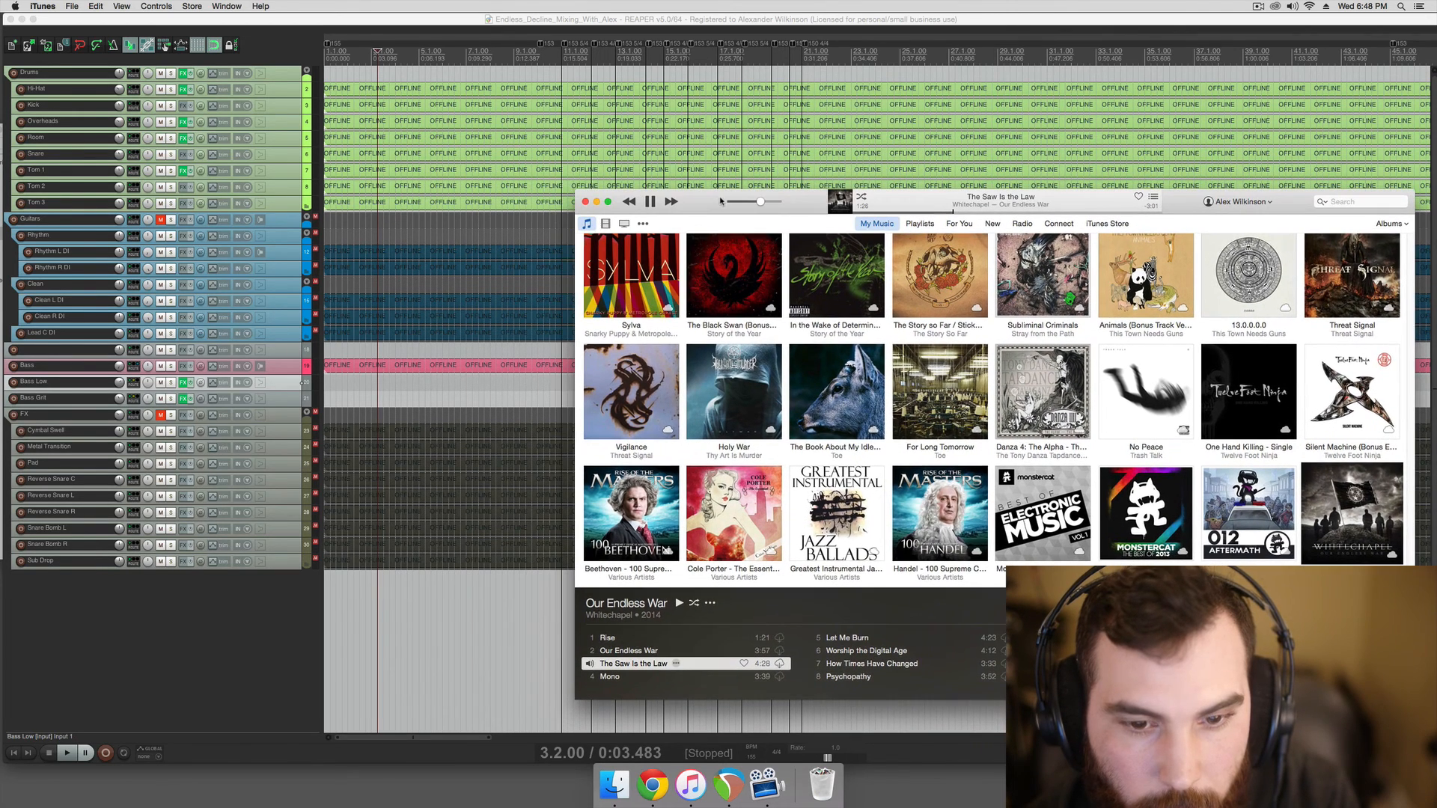
click(444, 394)
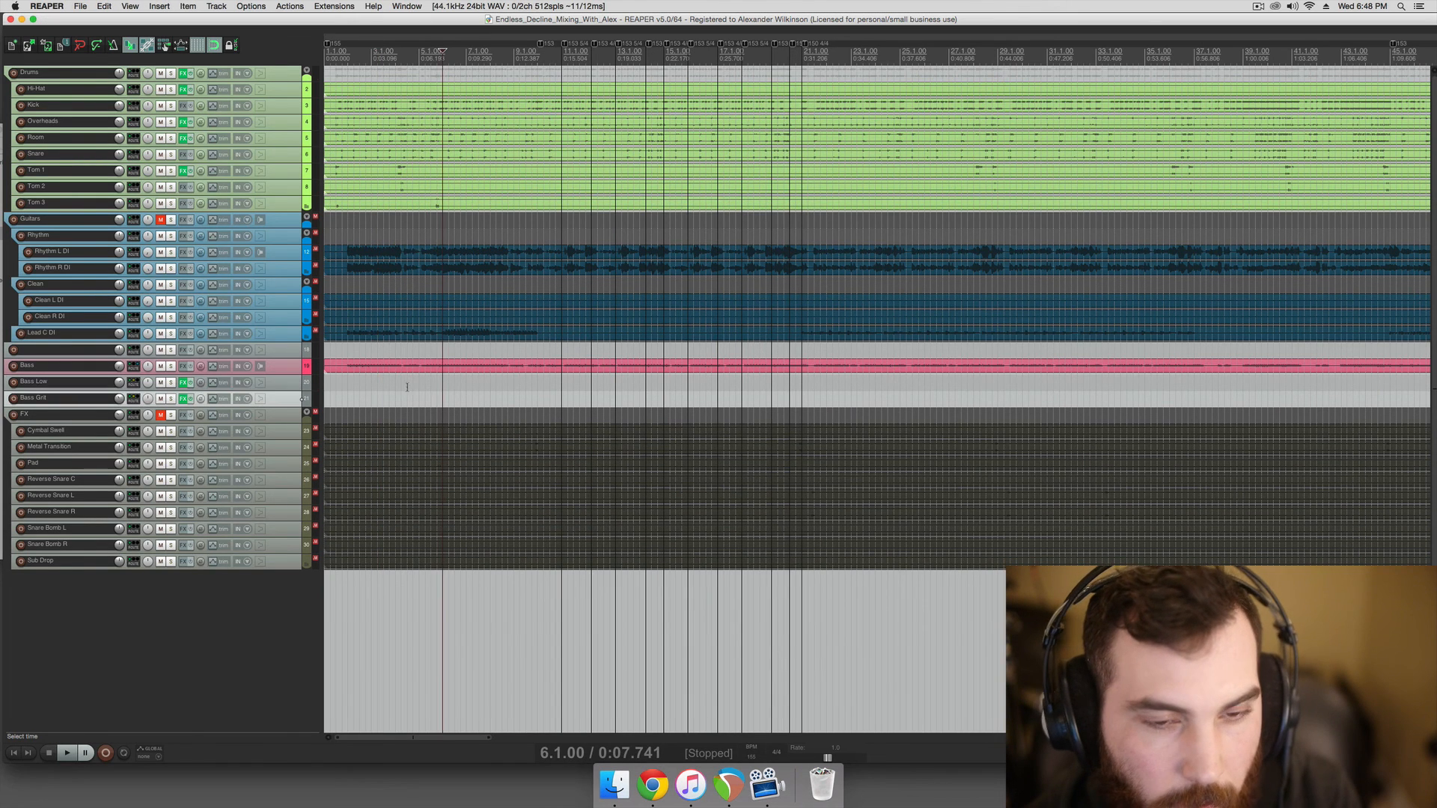
click(446, 386)
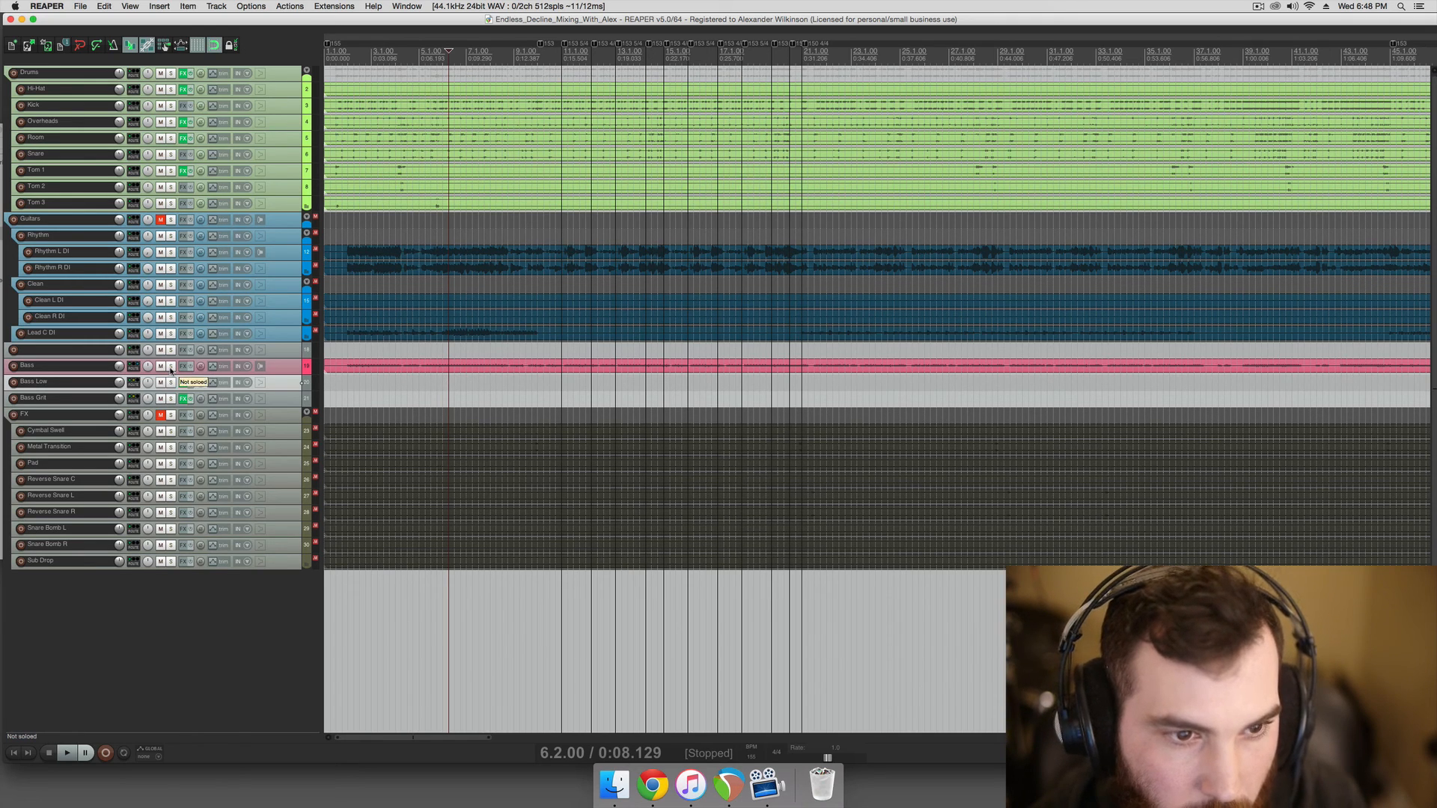
click(464, 390)
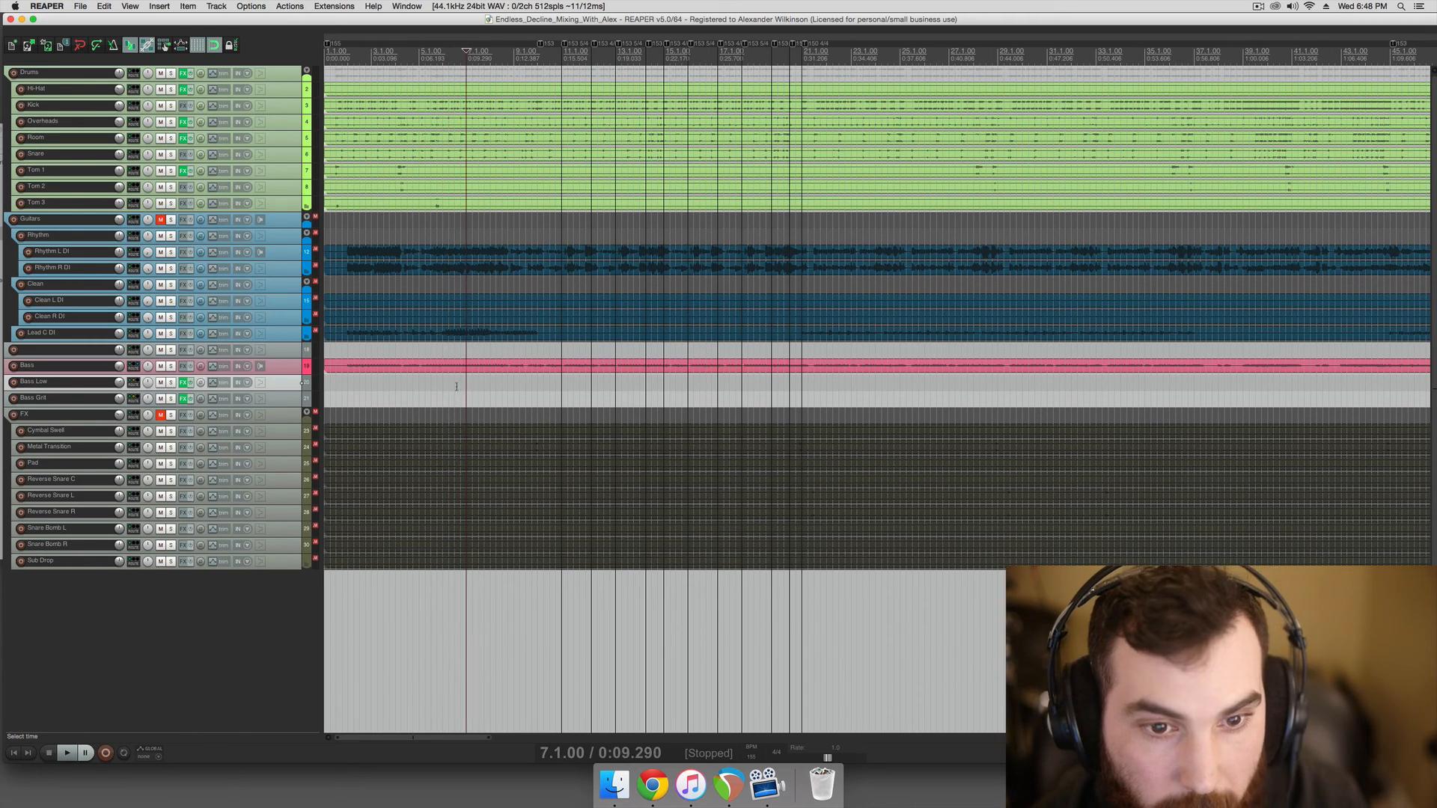
click(457, 386)
click(430, 385)
click(413, 387)
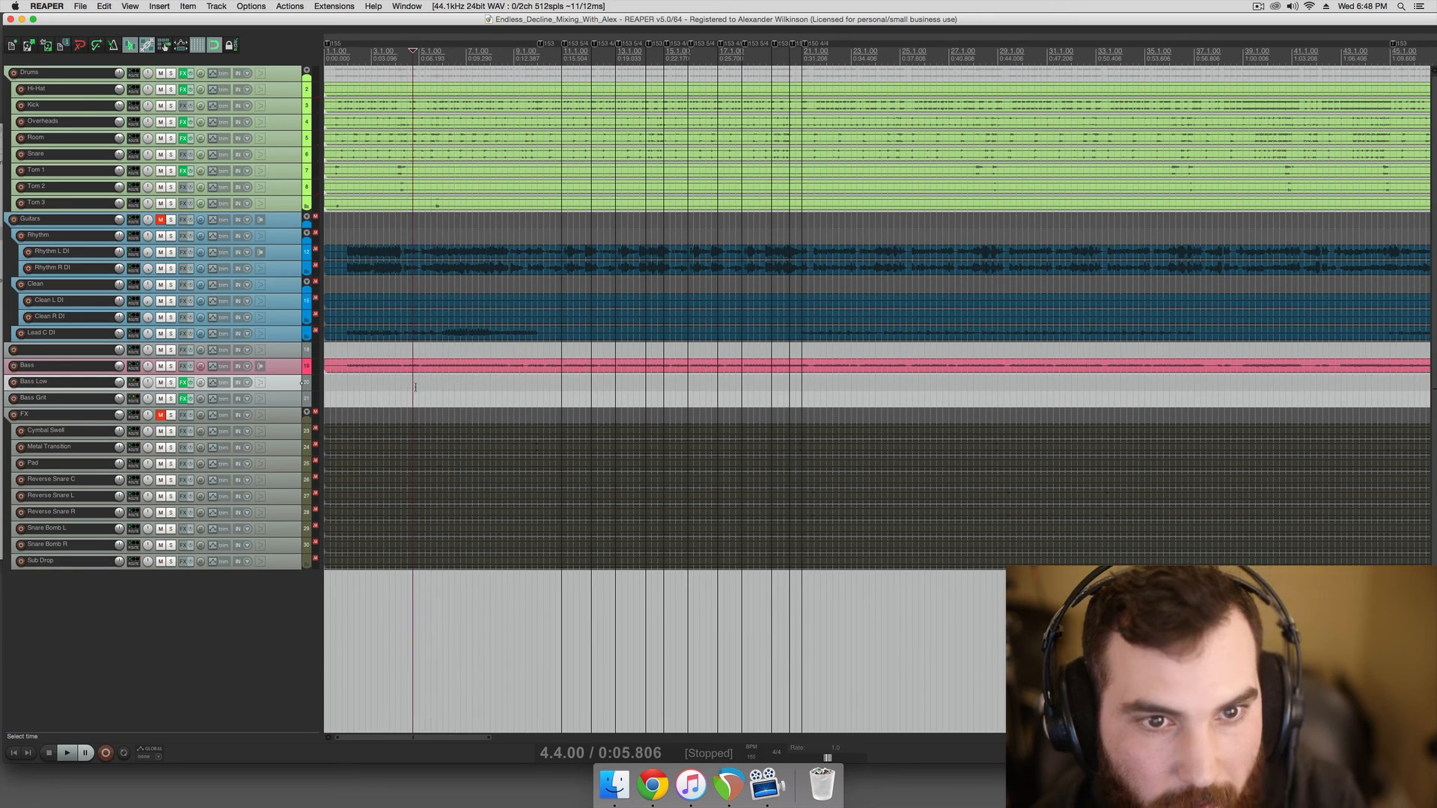
key(space)
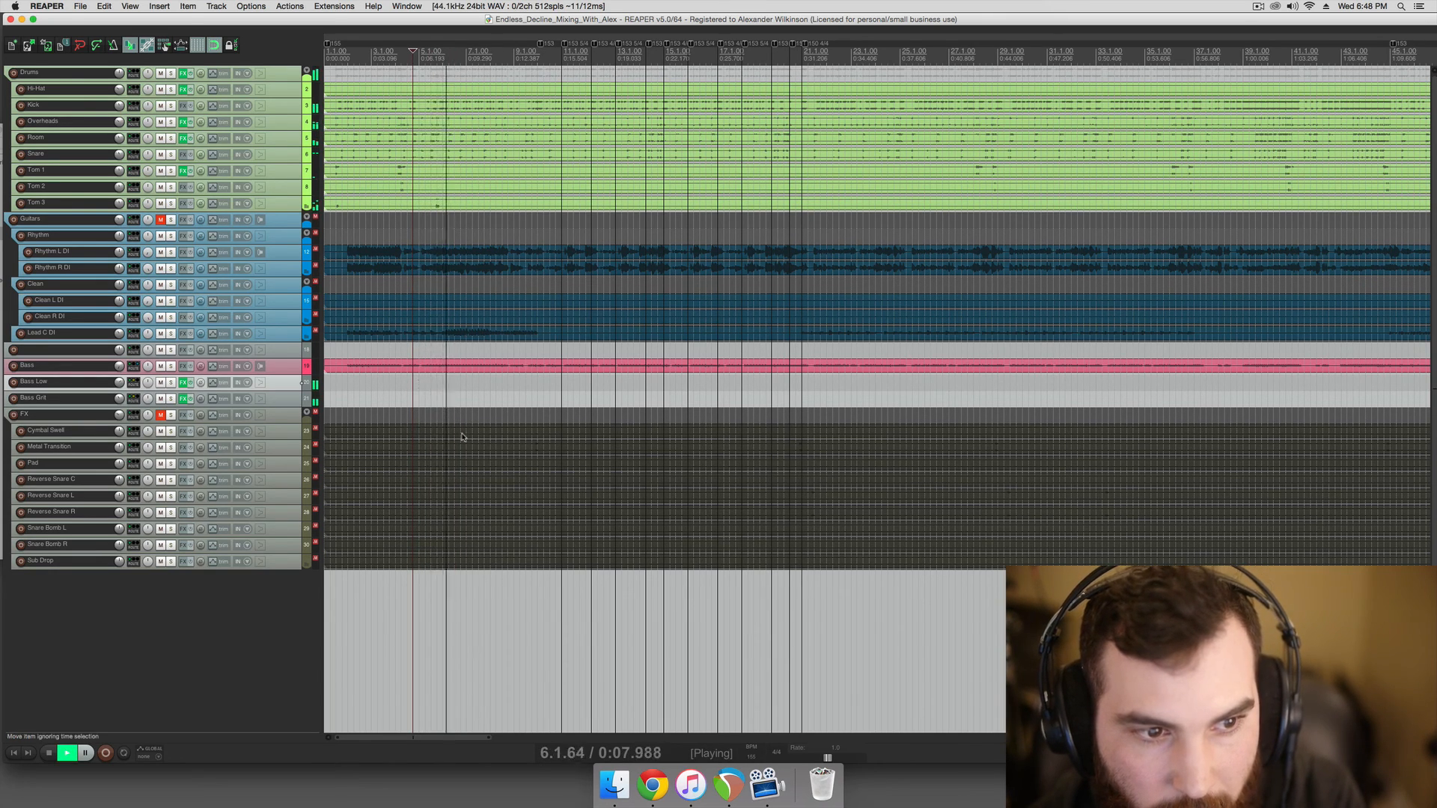
key(space)
- Recheck the reference song in iTunes, and play the REAPER mix from 5.1.00 for comparison
click(690, 783)
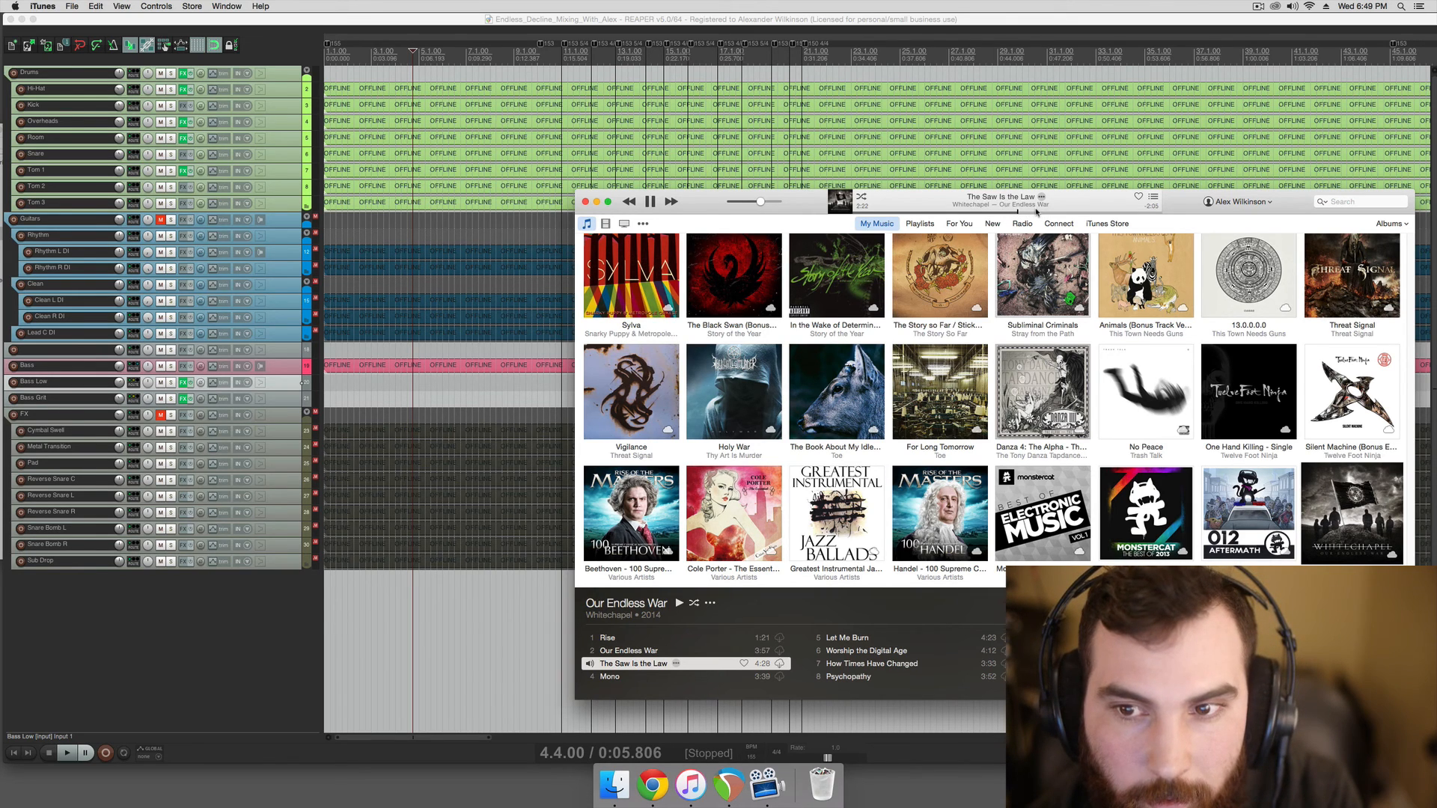
click(420, 388)
key(space)
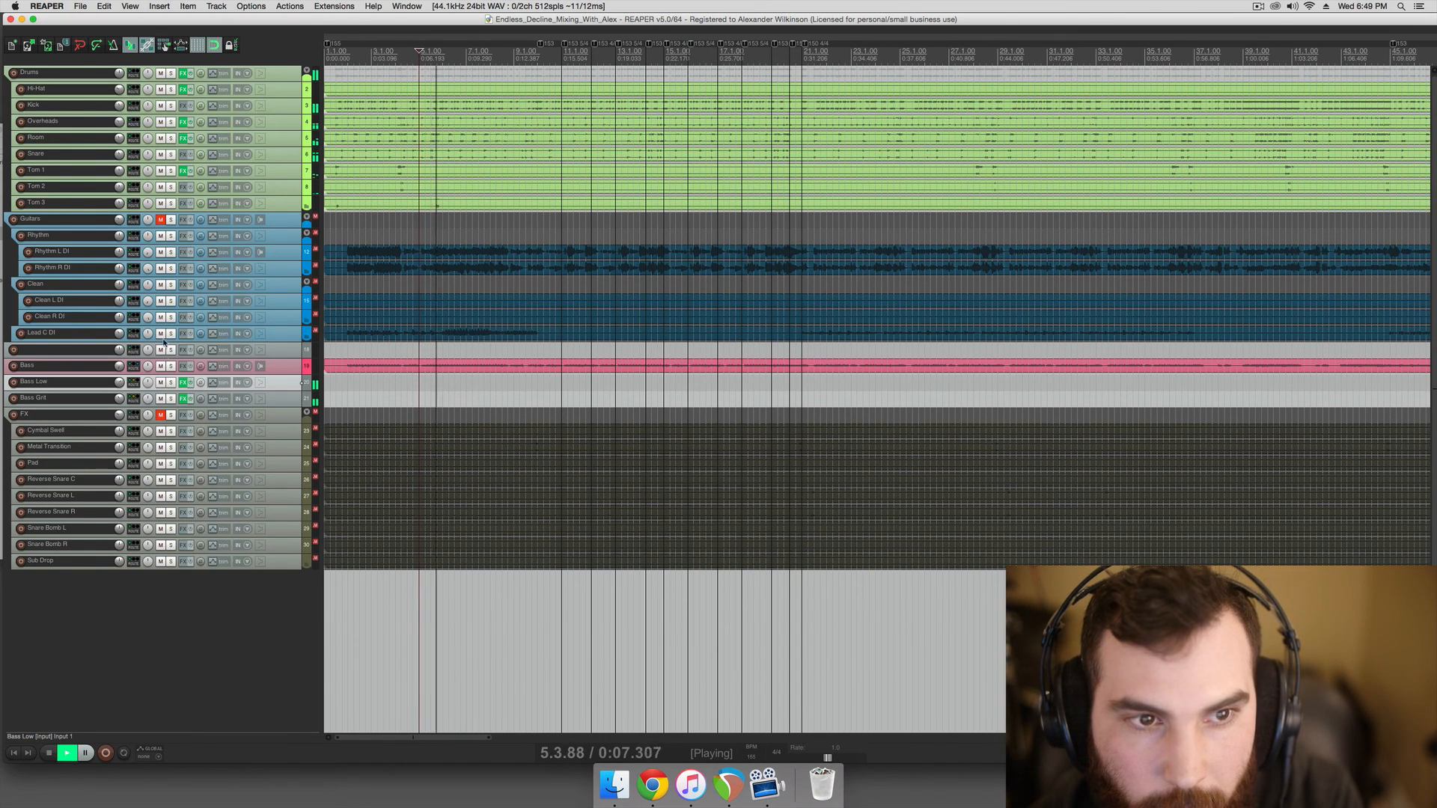
key(space)
- Rebalance the Kick, Bass Low and Bass Grit track volumes, with Bass Grit at about -7.03 dB, and save the project
click(116, 106)
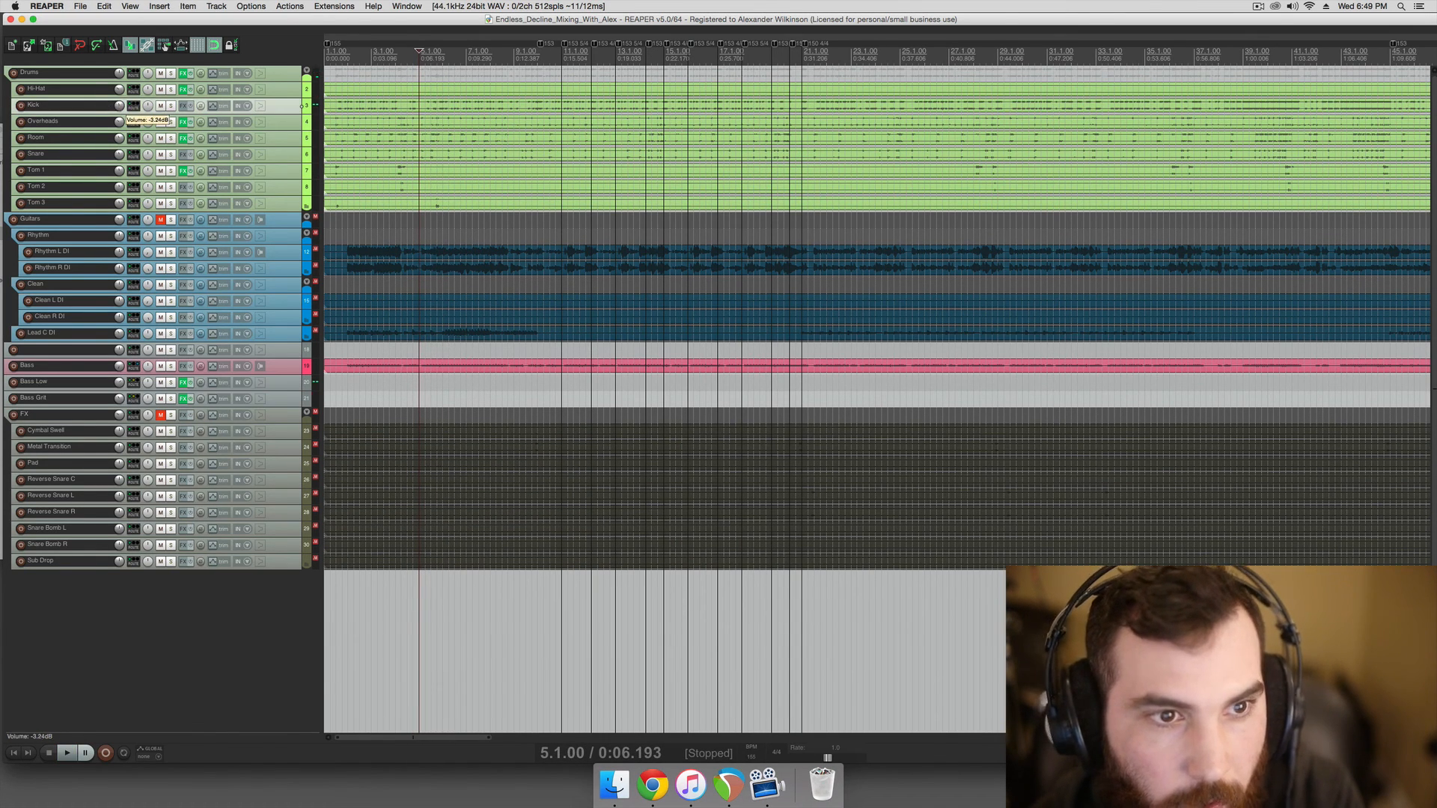
key(space)
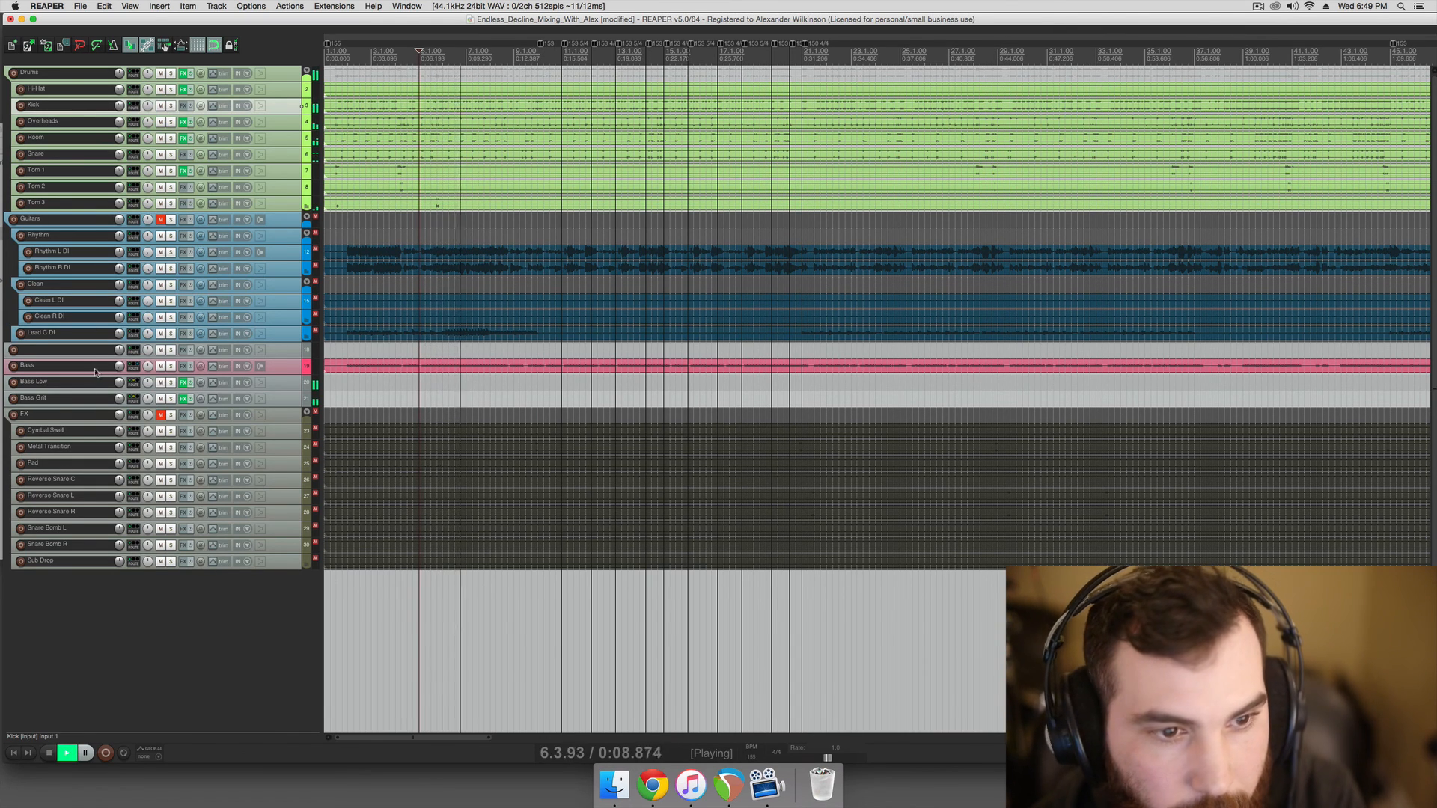
click(119, 383)
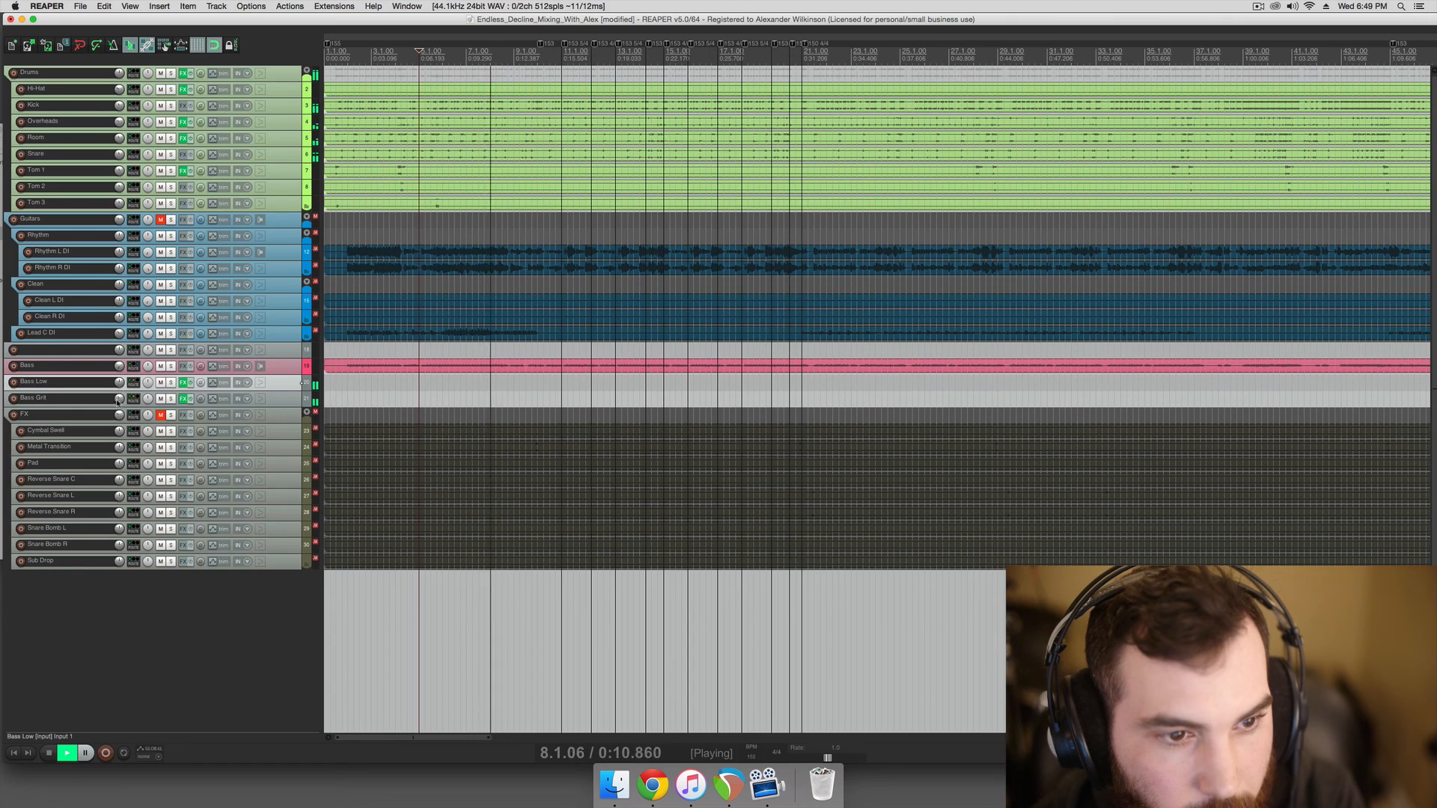
click(119, 399)
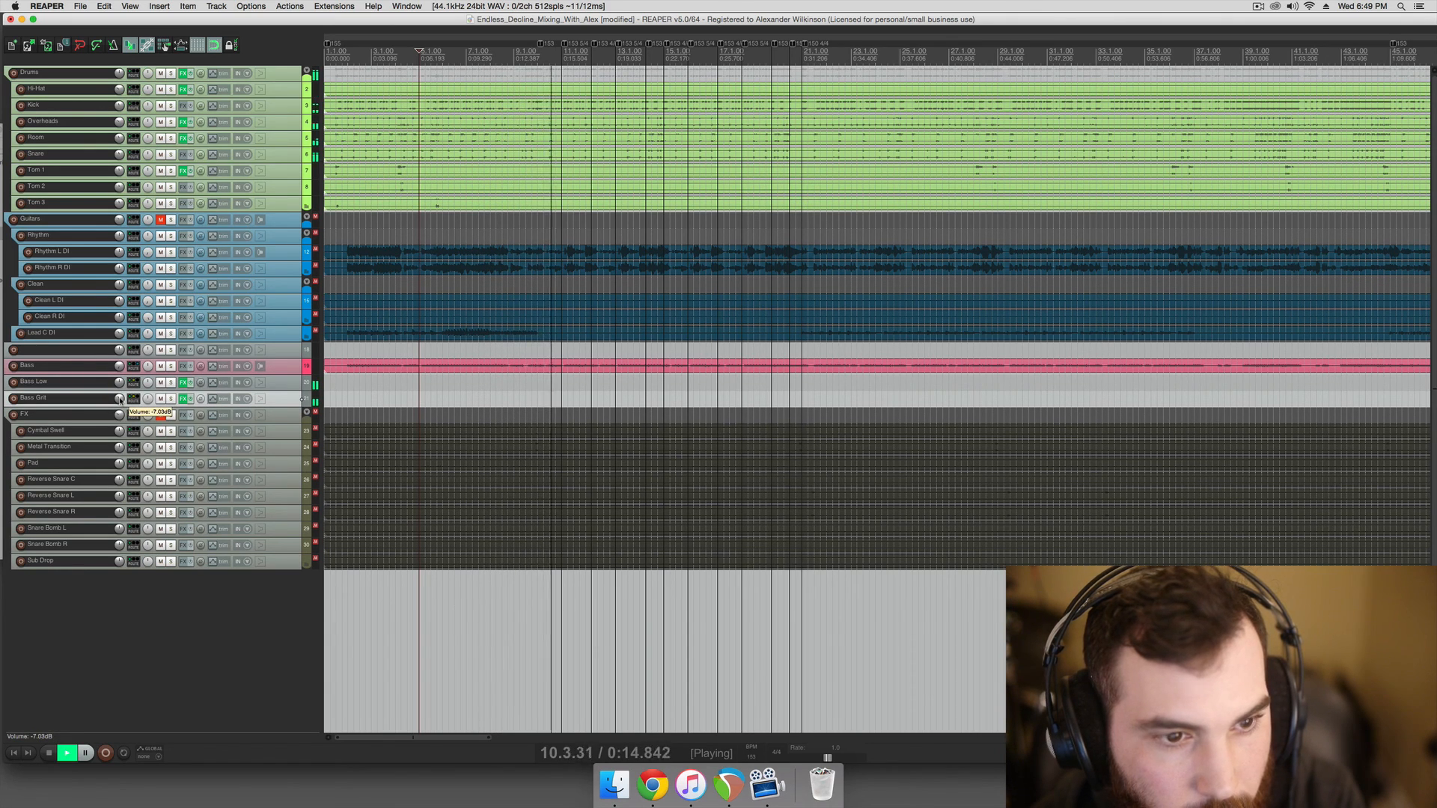
key(super+s)
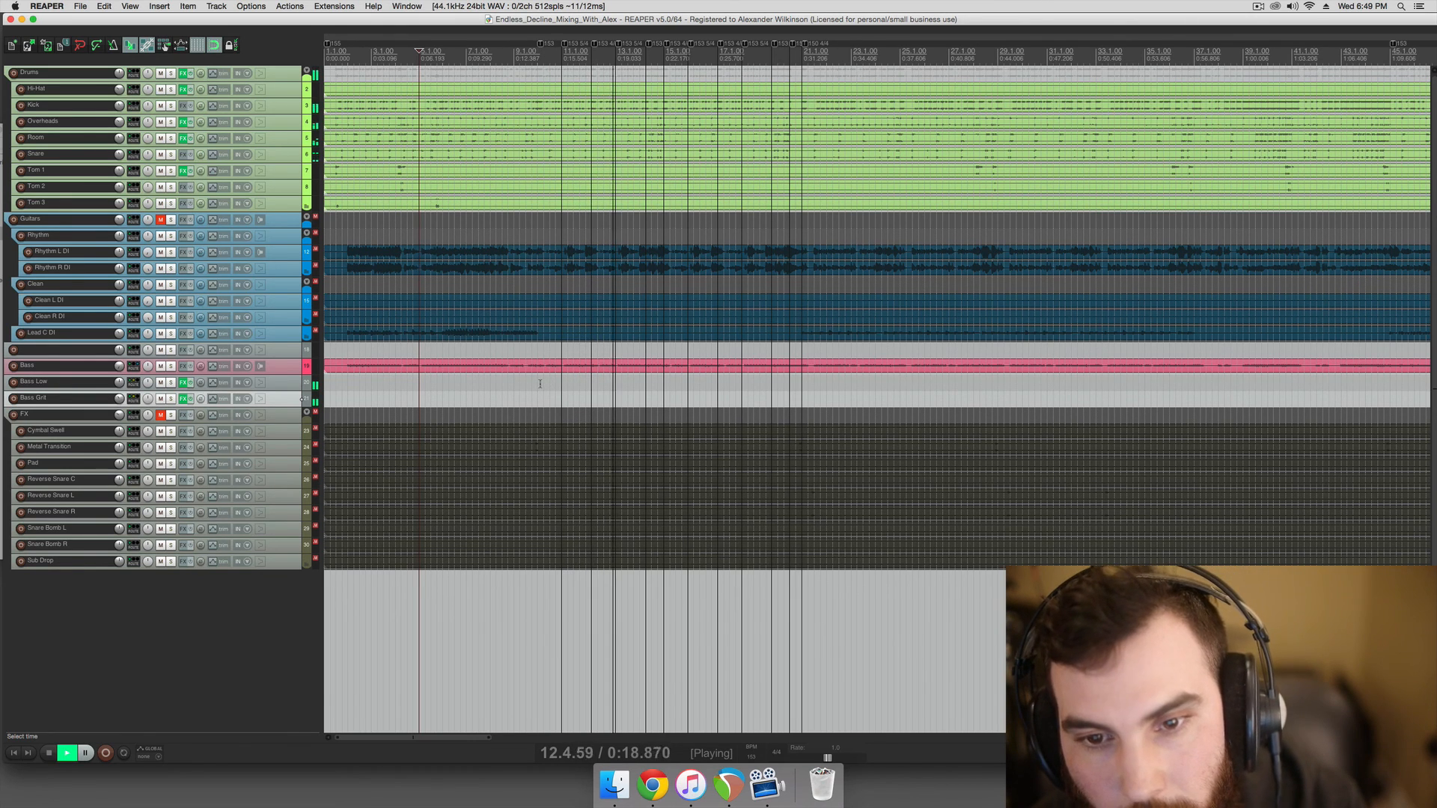
key(space)
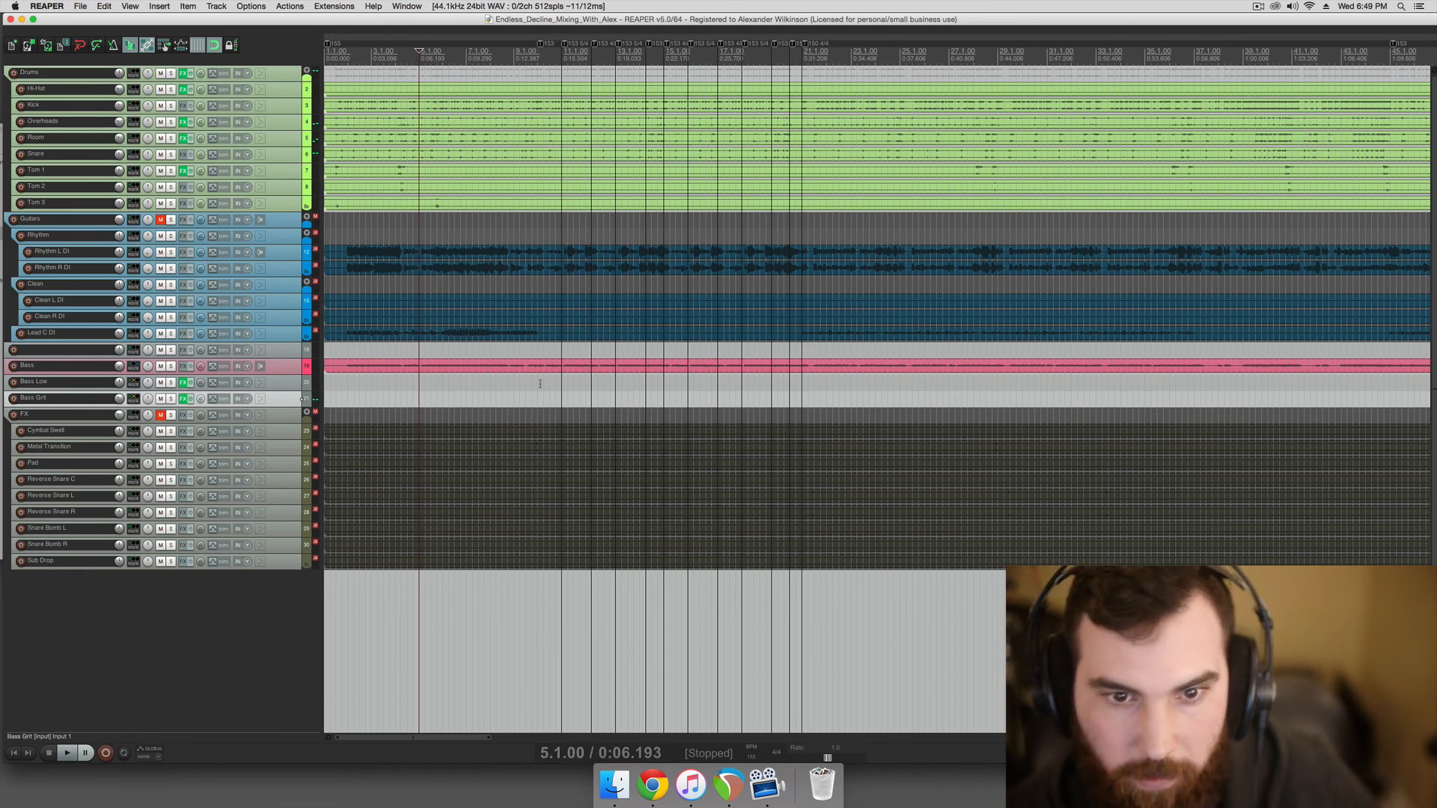